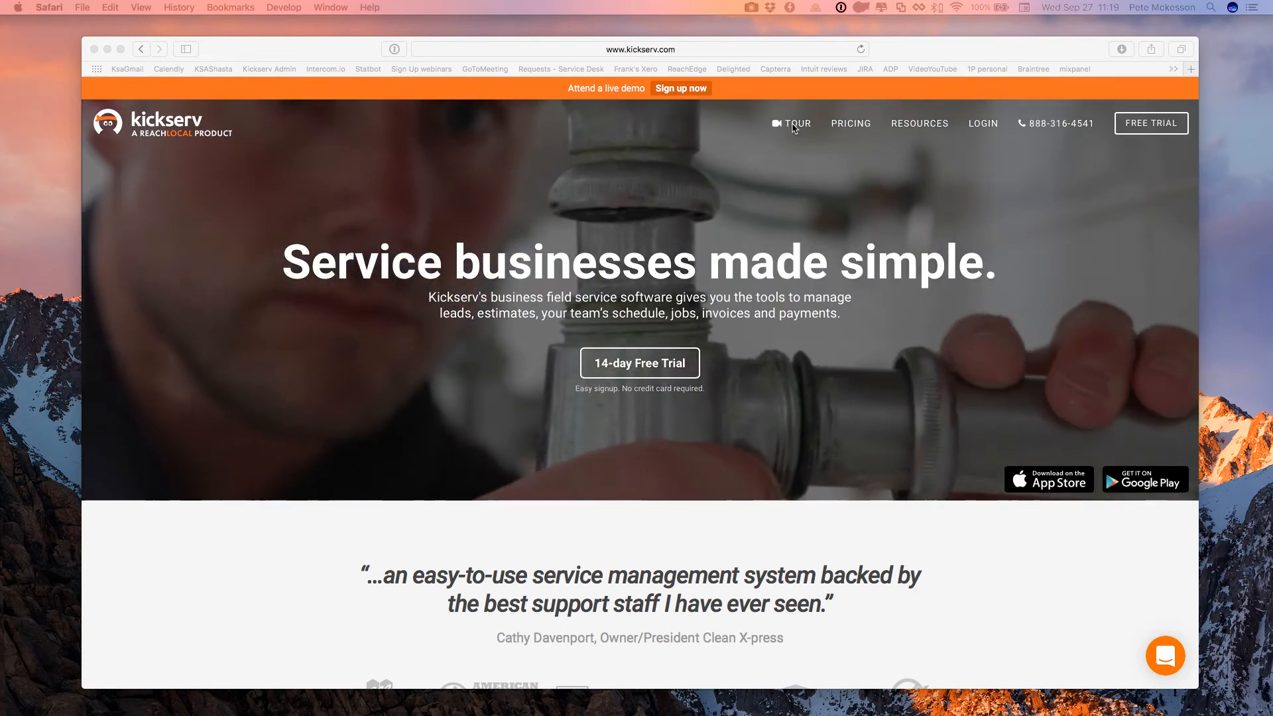
Open the Pricing page and compare the month-to-month plan prices with the annual (20% off) prices.
{"action": "left_click", "coordinate": [799, 126]}
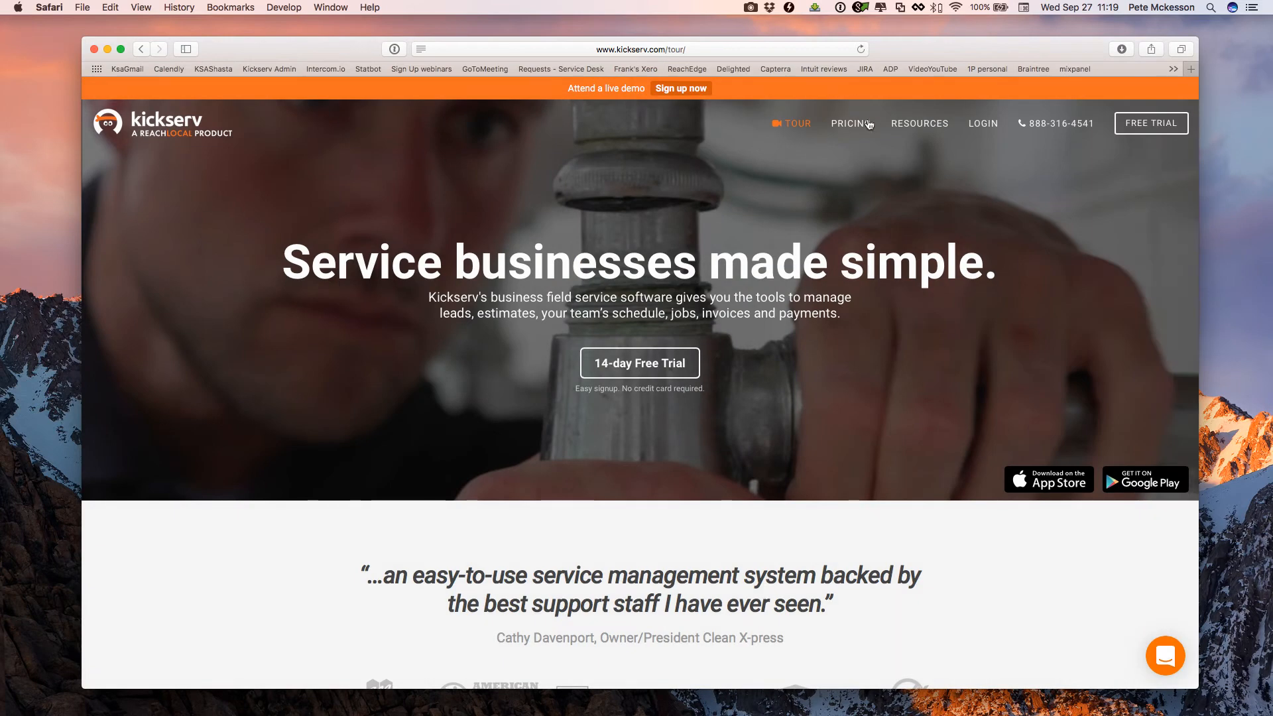
{"action": "left_click", "coordinate": [851, 126]}
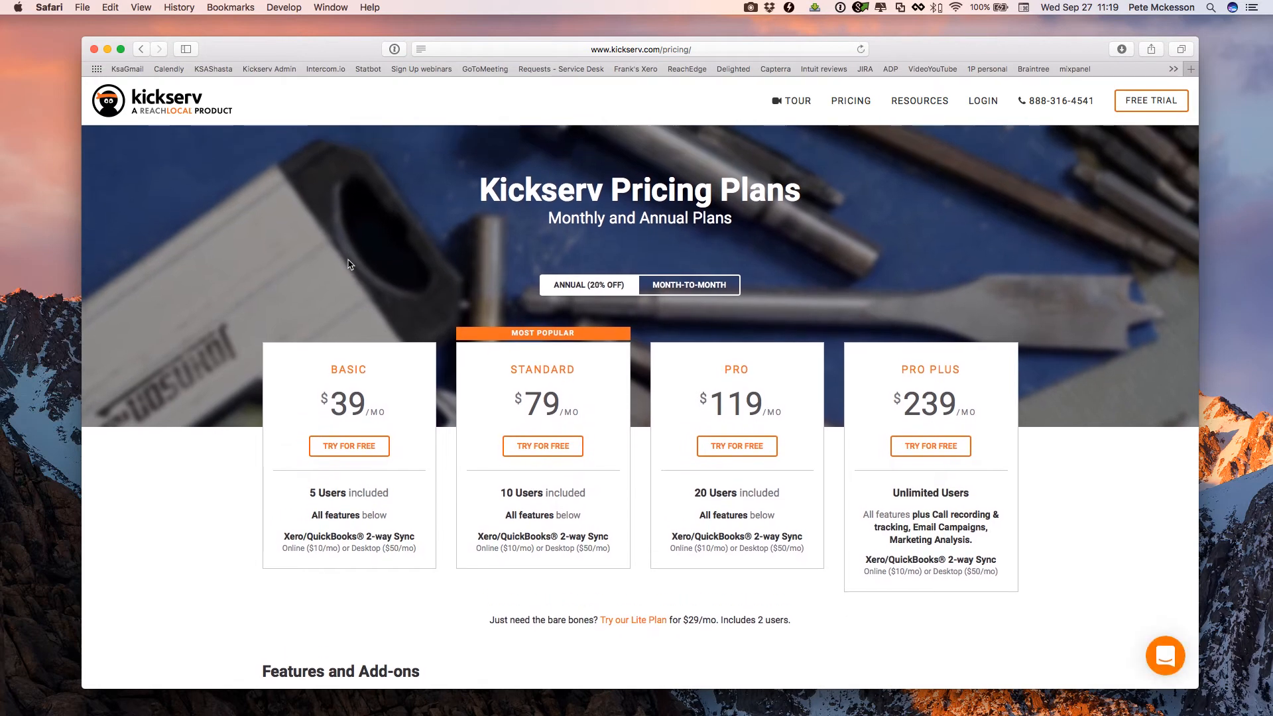
{"action": "left_click", "coordinate": [682, 290]}
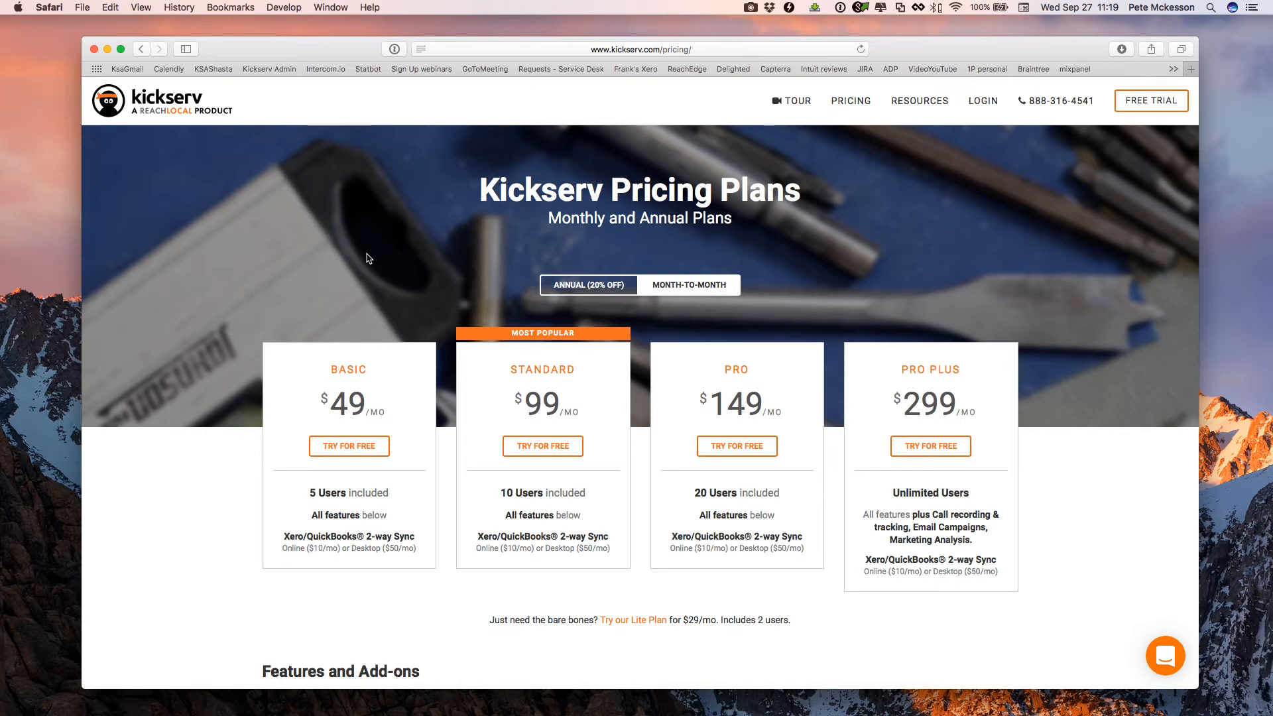
{"action": "left_click", "coordinate": [586, 286]}
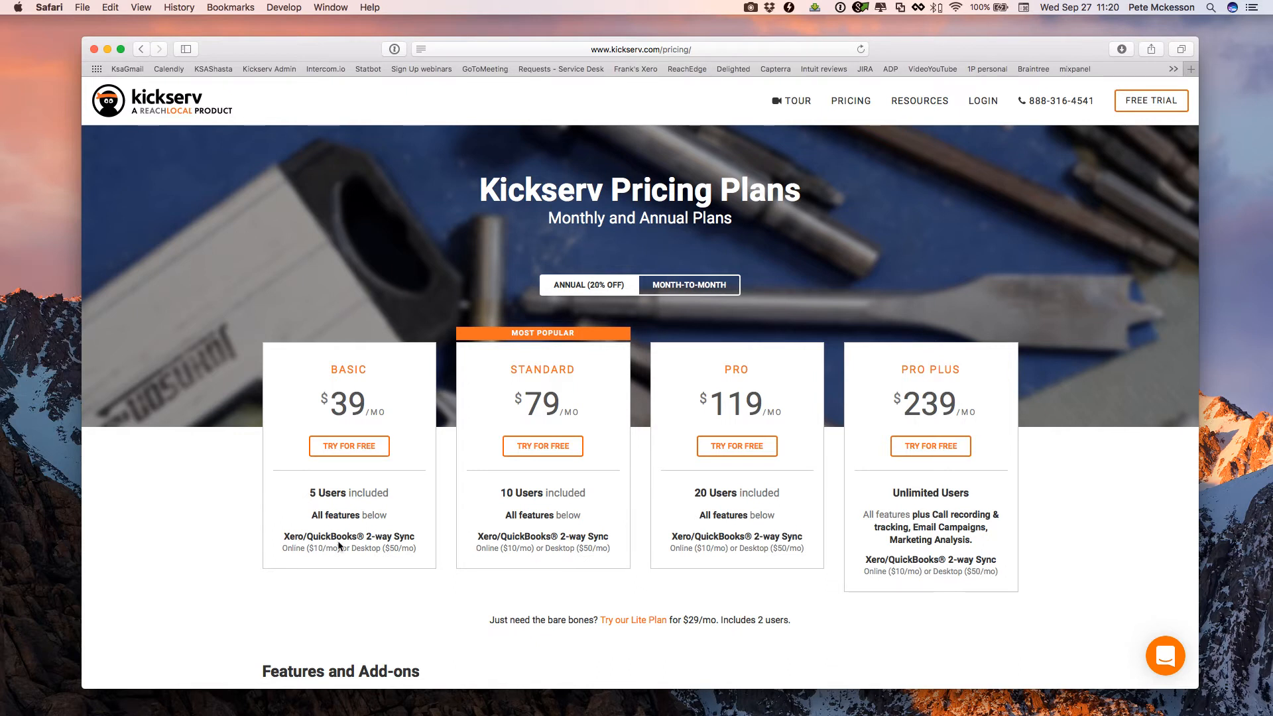
Review what the Basic, Standard, Pro and Pro Plus plans include, along with the Features and Add-ons list.
{"action": "scroll", "coordinate": [354, 546], "scroll_direction": "down", "scroll_amount": 5}
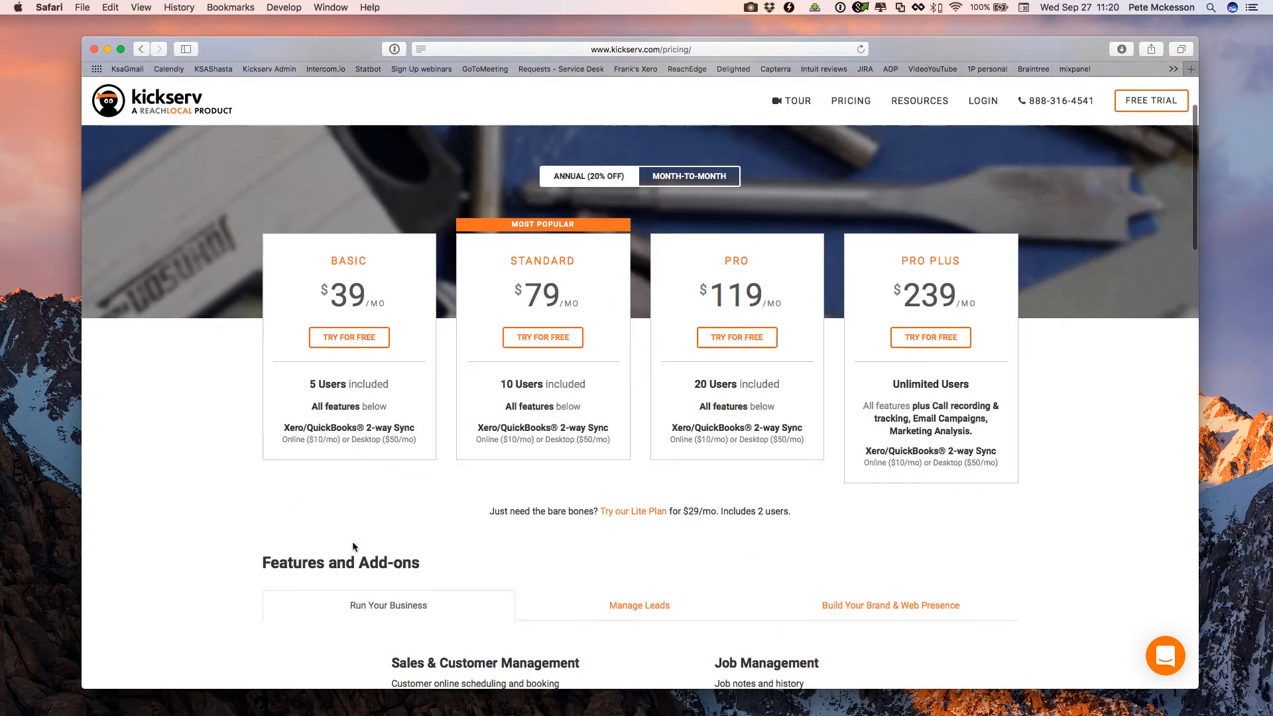
{"action": "scroll", "coordinate": [352, 541], "scroll_direction": "up", "scroll_amount": 3}
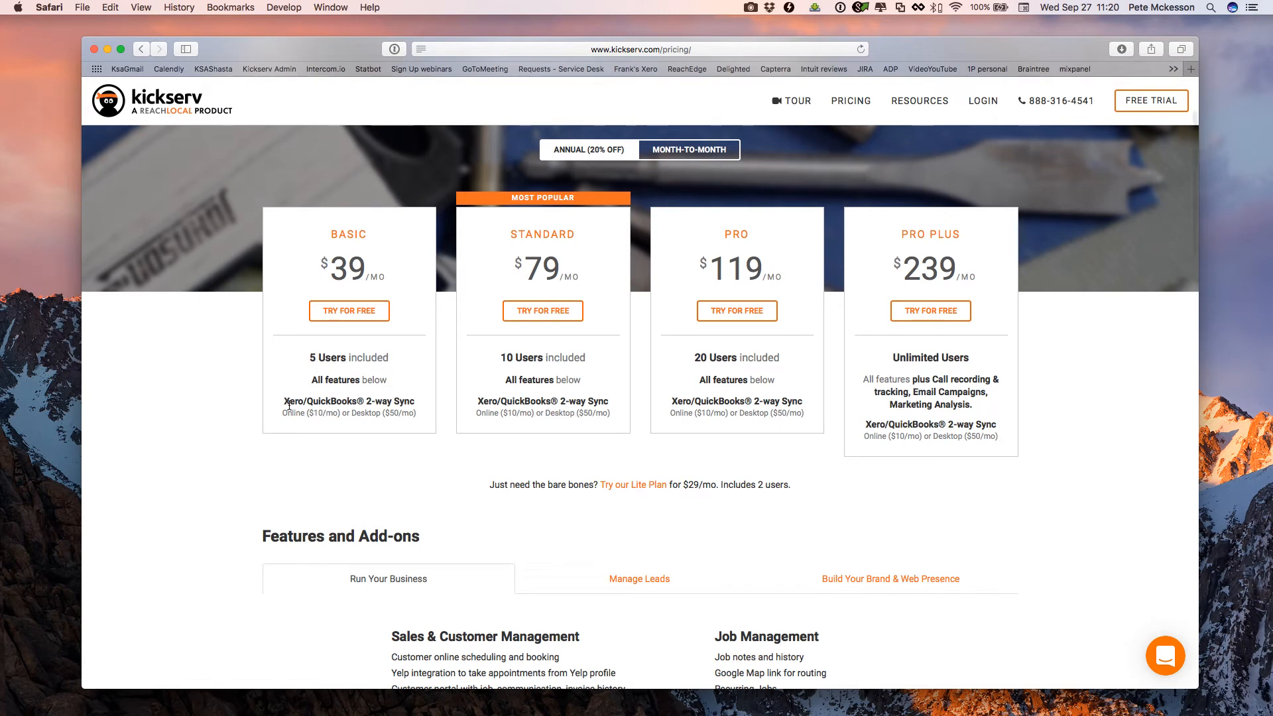
{"action": "scroll", "coordinate": [322, 410], "scroll_direction": "up", "scroll_amount": 3}
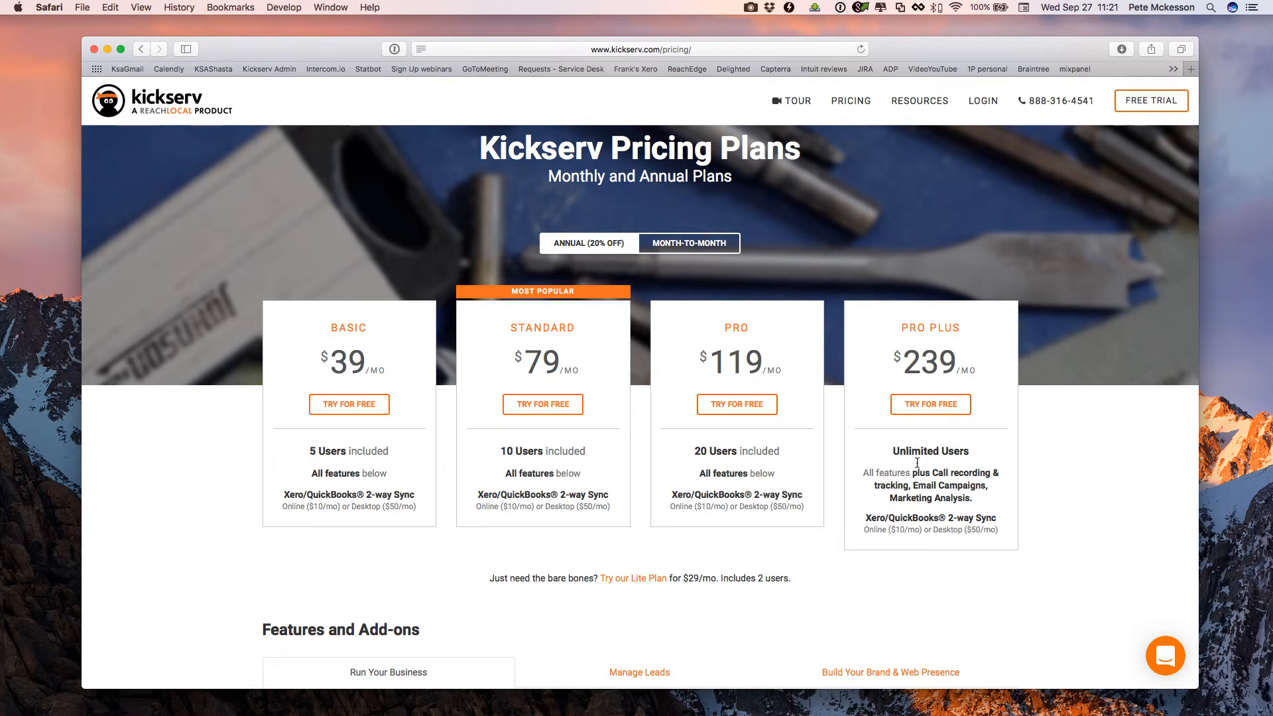
{"action": "scroll", "coordinate": [915, 497], "scroll_direction": "down", "scroll_amount": 1}
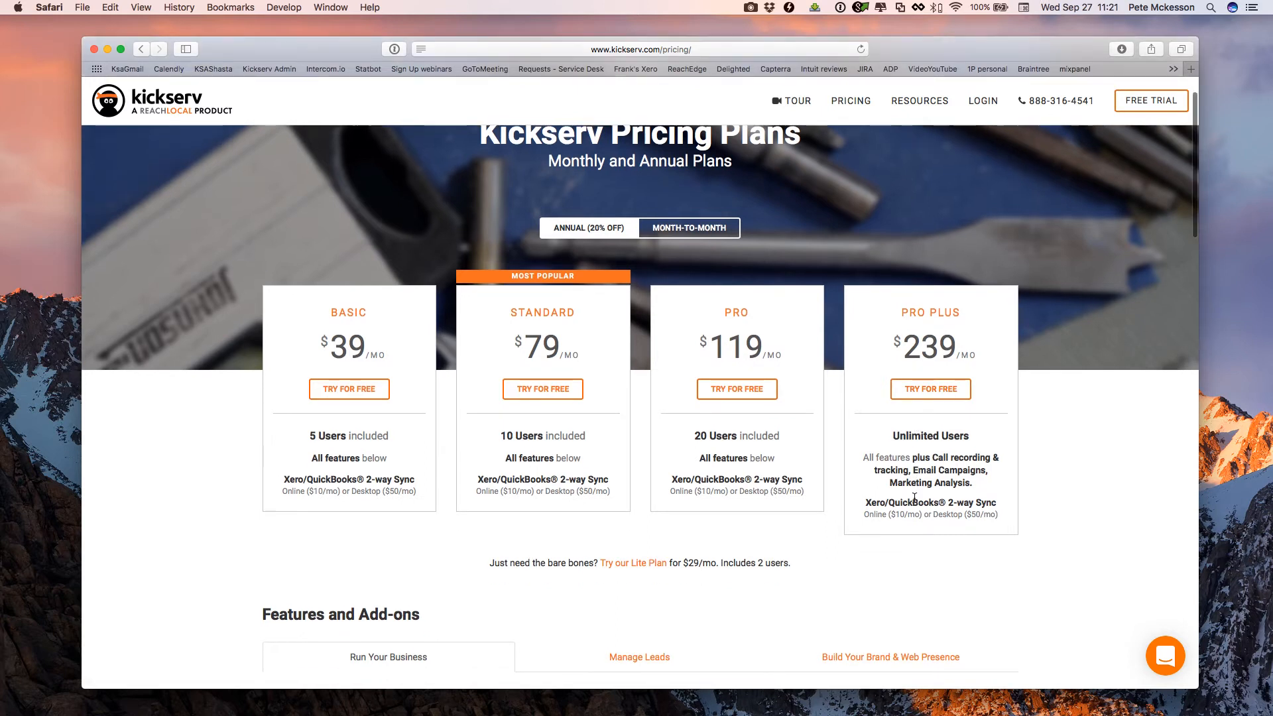
{"action": "scroll", "coordinate": [904, 537], "scroll_direction": "down", "scroll_amount": 5}
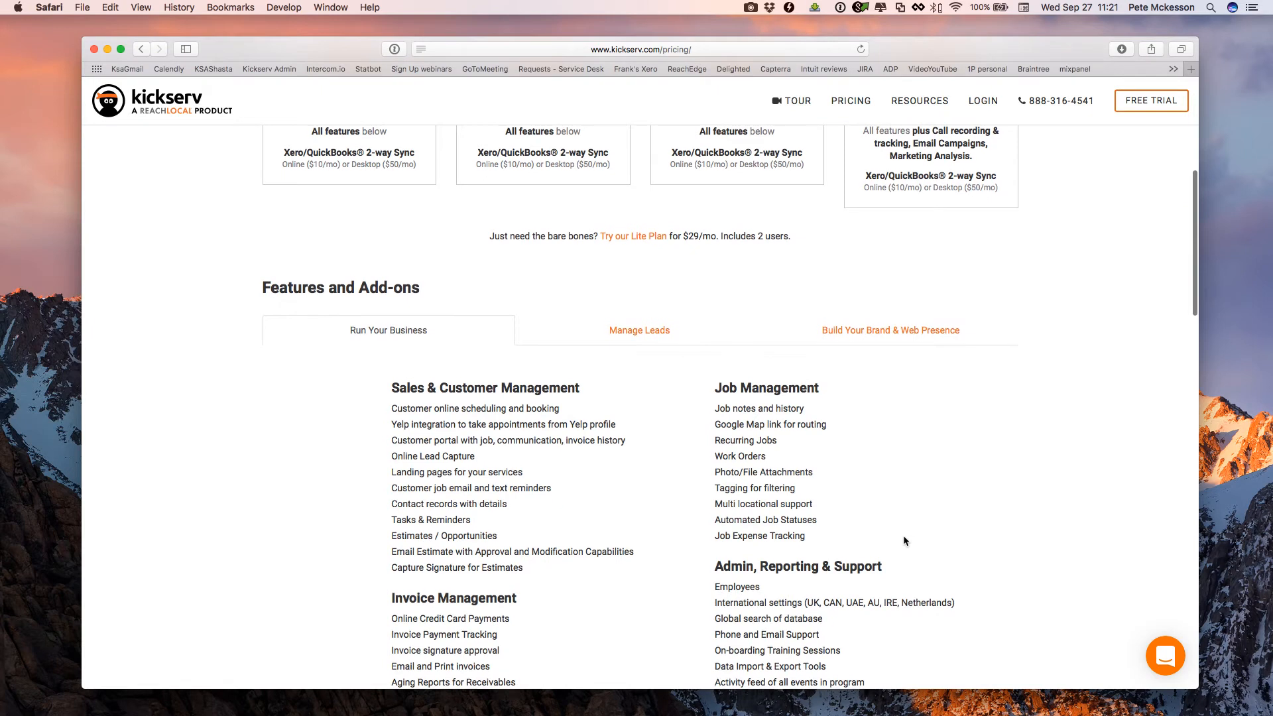
{"action": "scroll", "coordinate": [903, 537], "scroll_direction": "up", "scroll_amount": 1}
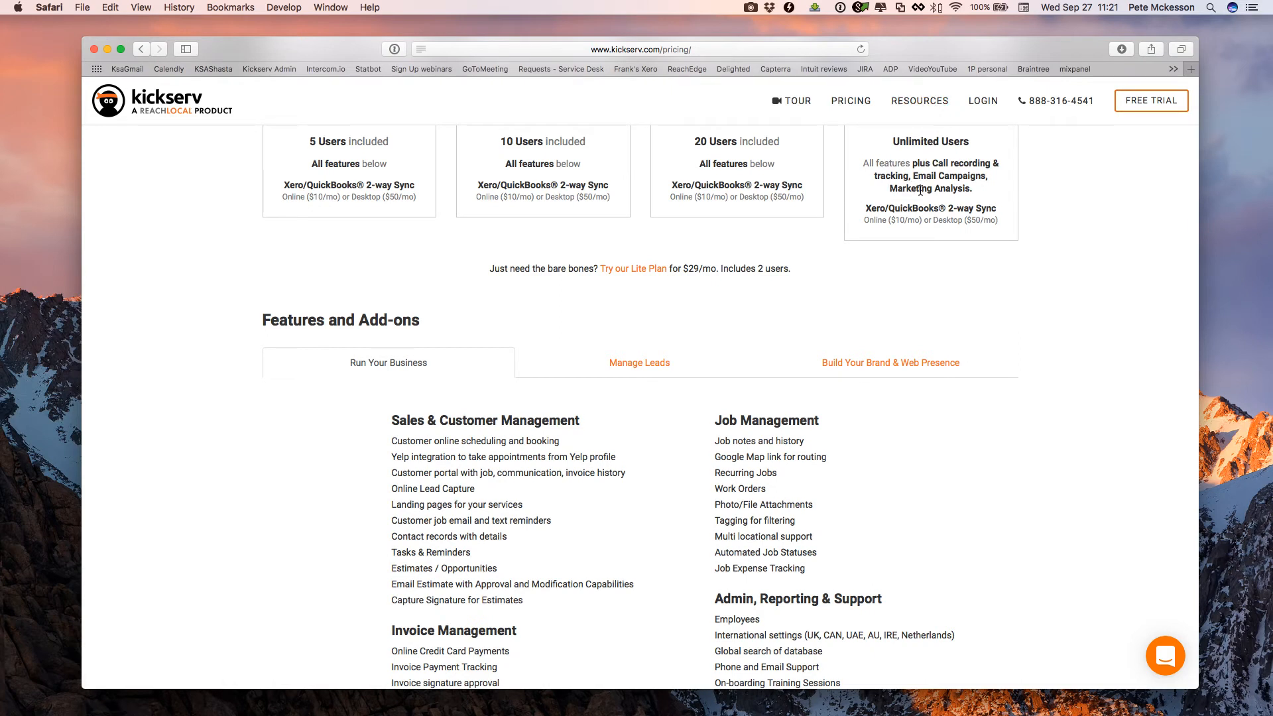
{"action": "scroll", "coordinate": [895, 198], "scroll_direction": "up", "scroll_amount": 5}
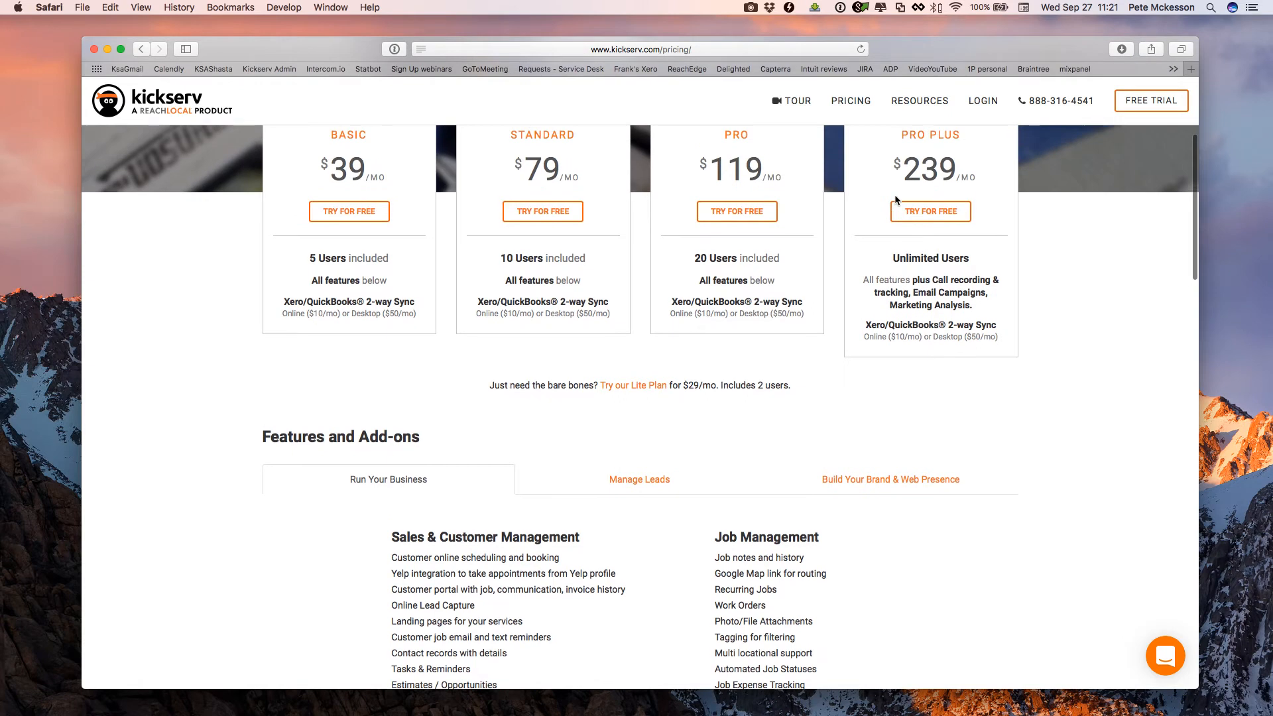
{"action": "scroll", "coordinate": [896, 197], "scroll_direction": "up", "scroll_amount": 2}
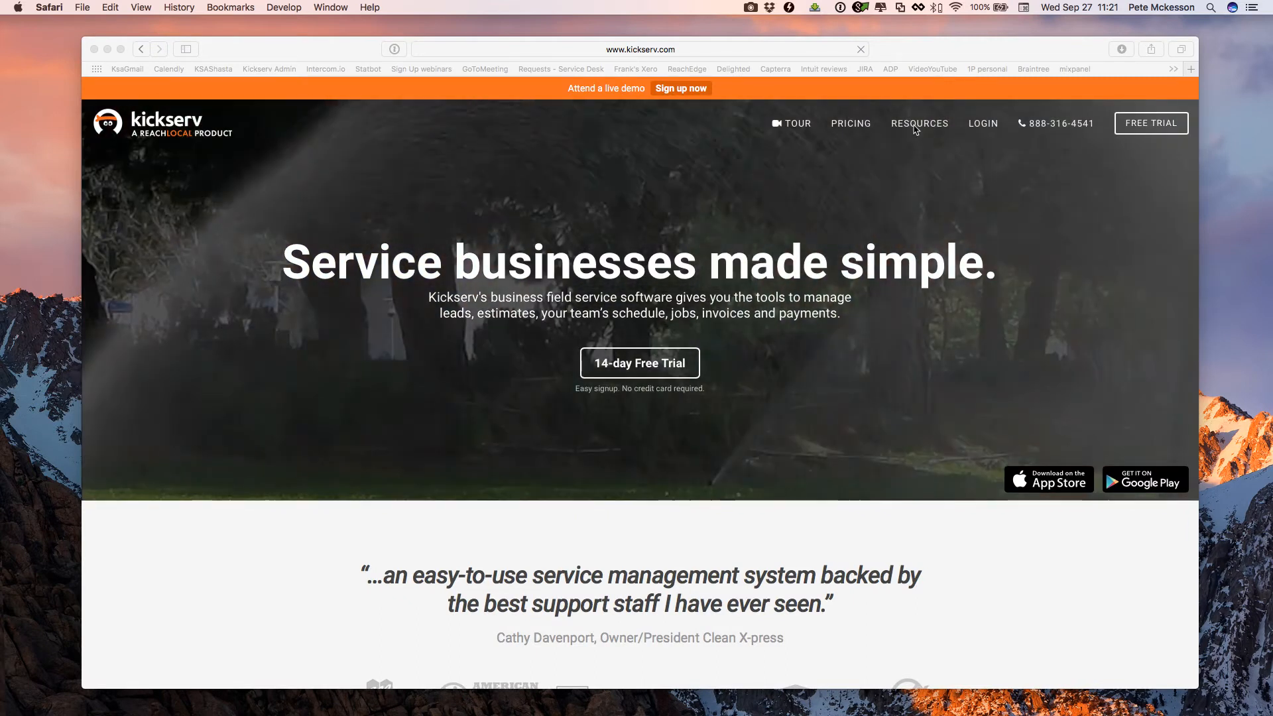
Open the Resources page and look over its online guides and customer support contacts.
{"action": "left_click", "coordinate": [914, 126]}
{"action": "left_click", "coordinate": [914, 124]}
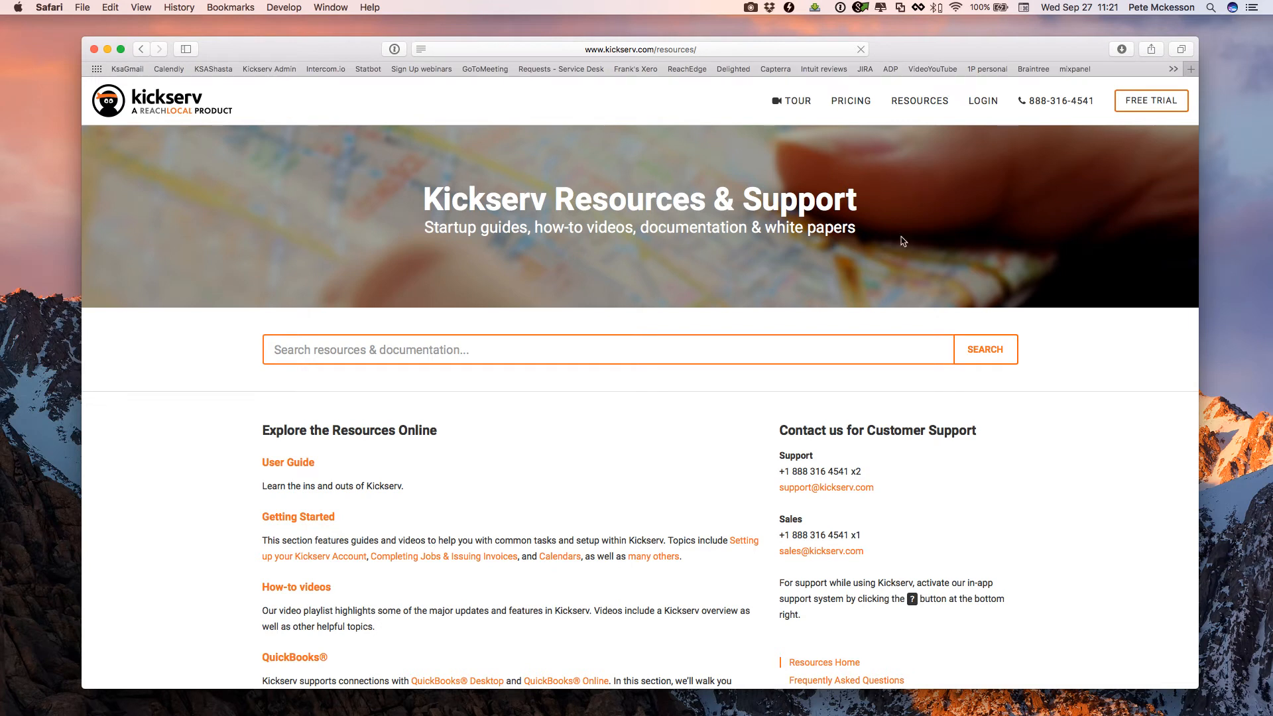
{"action": "scroll", "coordinate": [827, 285], "scroll_direction": "down", "scroll_amount": 3}
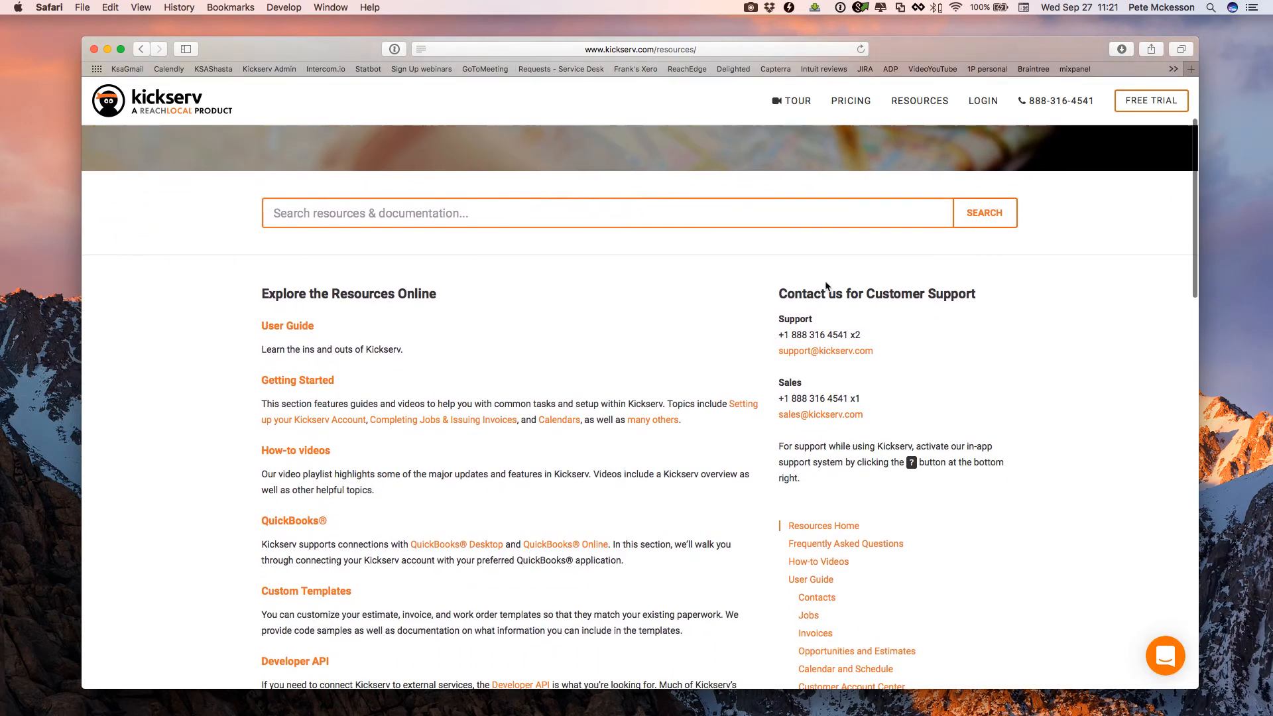
{"action": "scroll", "coordinate": [821, 139], "scroll_direction": "up", "scroll_amount": 3}
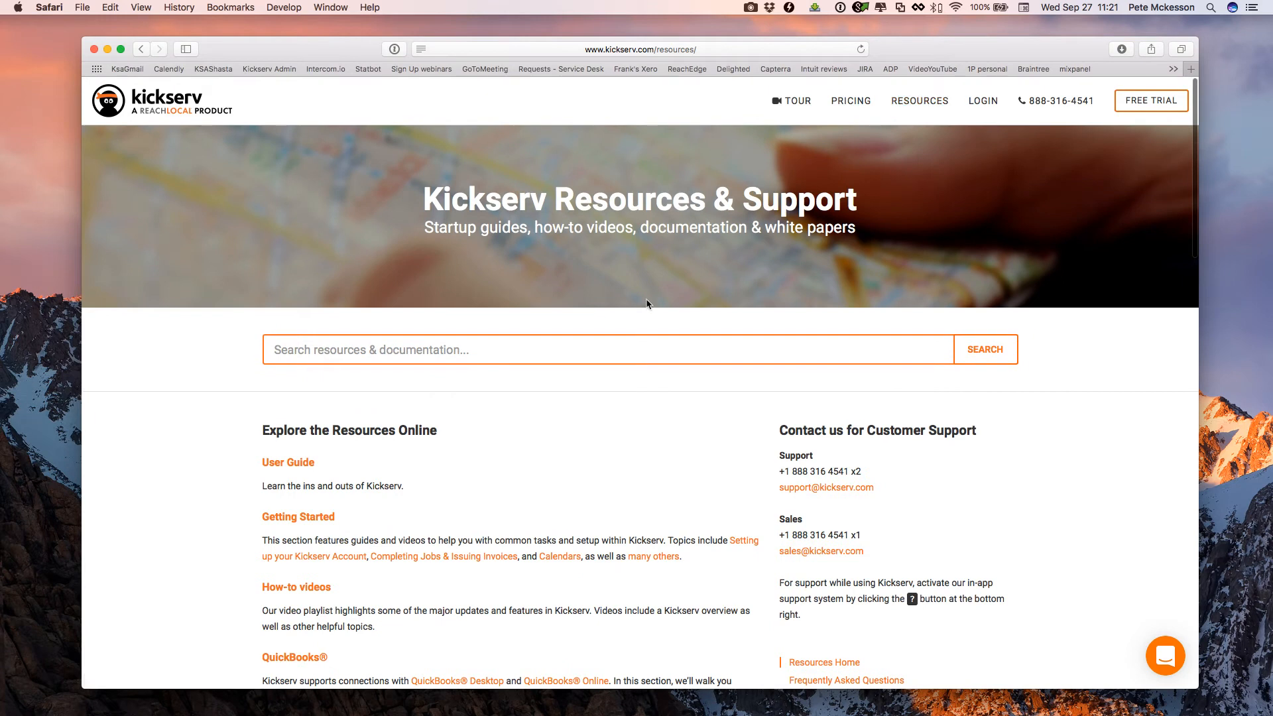
{"action": "scroll", "coordinate": [646, 304], "scroll_direction": "down", "scroll_amount": 2}
{"action": "scroll", "coordinate": [648, 304], "scroll_direction": "down", "scroll_amount": 3}
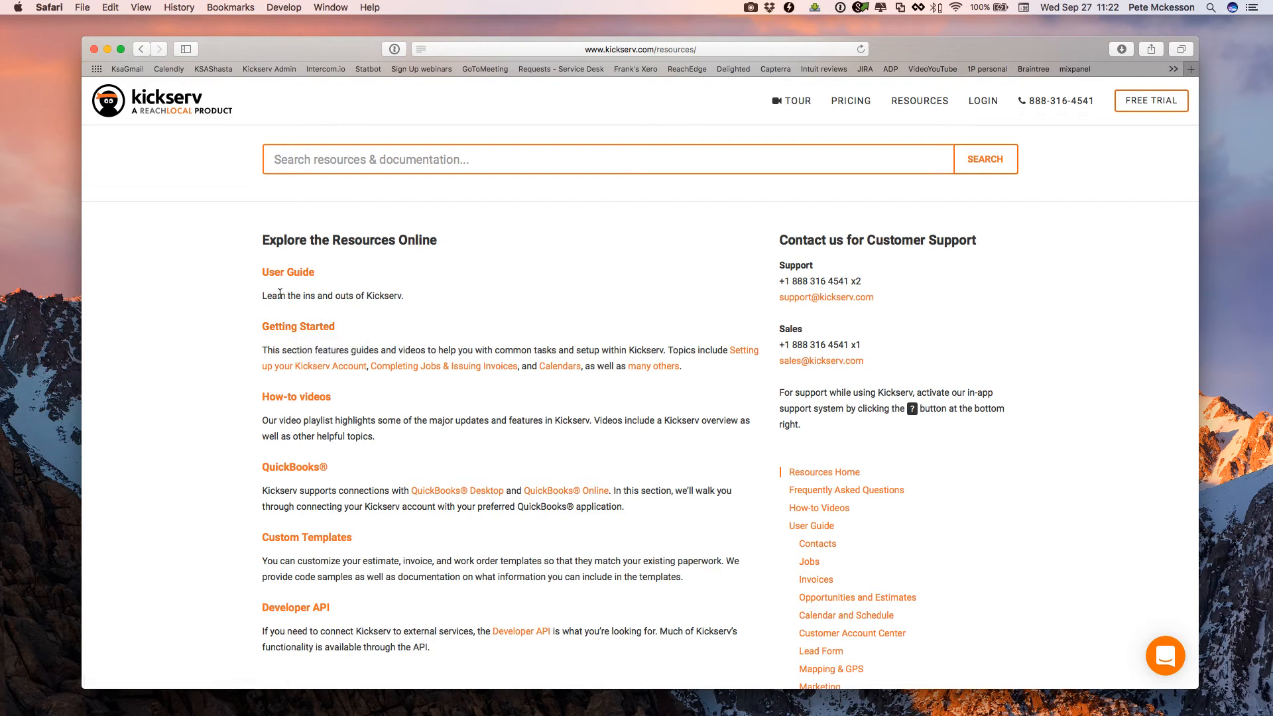
Open the Getting Started resources and look through the listed setup and how-to topics.
{"action": "left_click", "coordinate": [285, 329]}
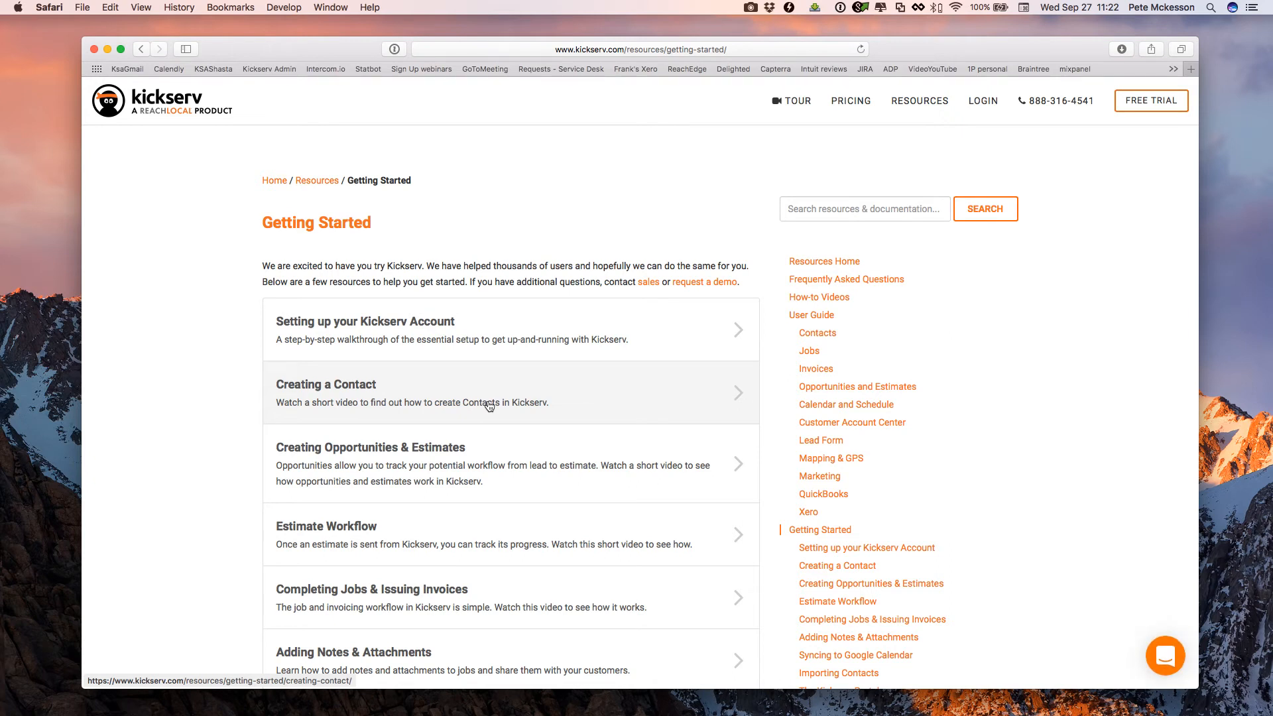
{"action": "scroll", "coordinate": [325, 298], "scroll_direction": "down", "scroll_amount": 3}
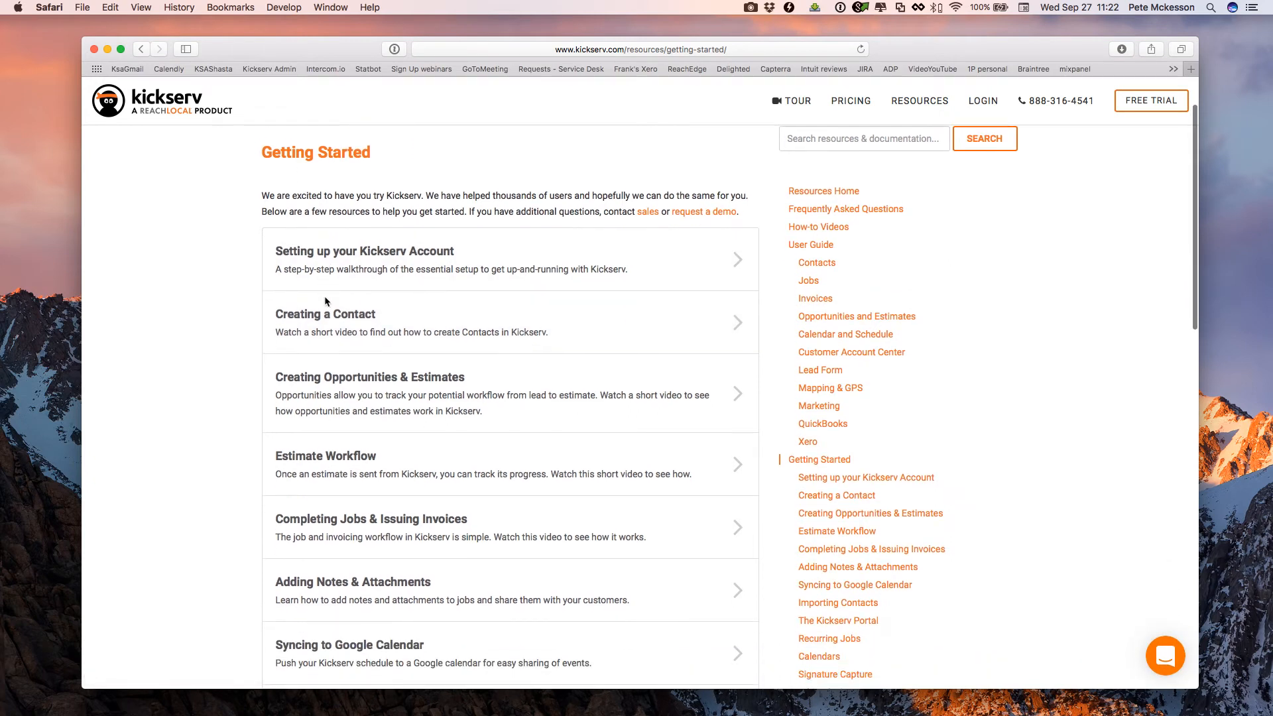
{"action": "scroll", "coordinate": [326, 302], "scroll_direction": "up", "scroll_amount": 3}
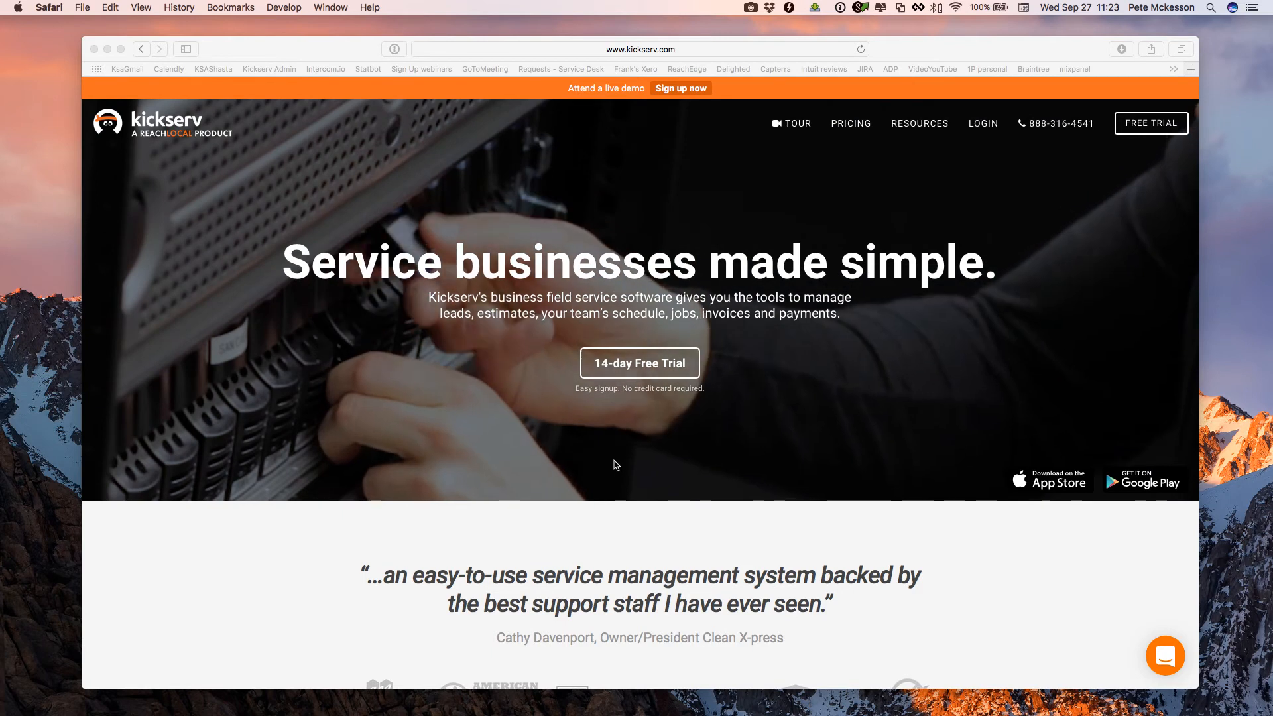
Look through the home page from the customer testimonials to the footer and open the company's About page.
{"action": "scroll", "coordinate": [616, 465], "scroll_direction": "down", "scroll_amount": 1}
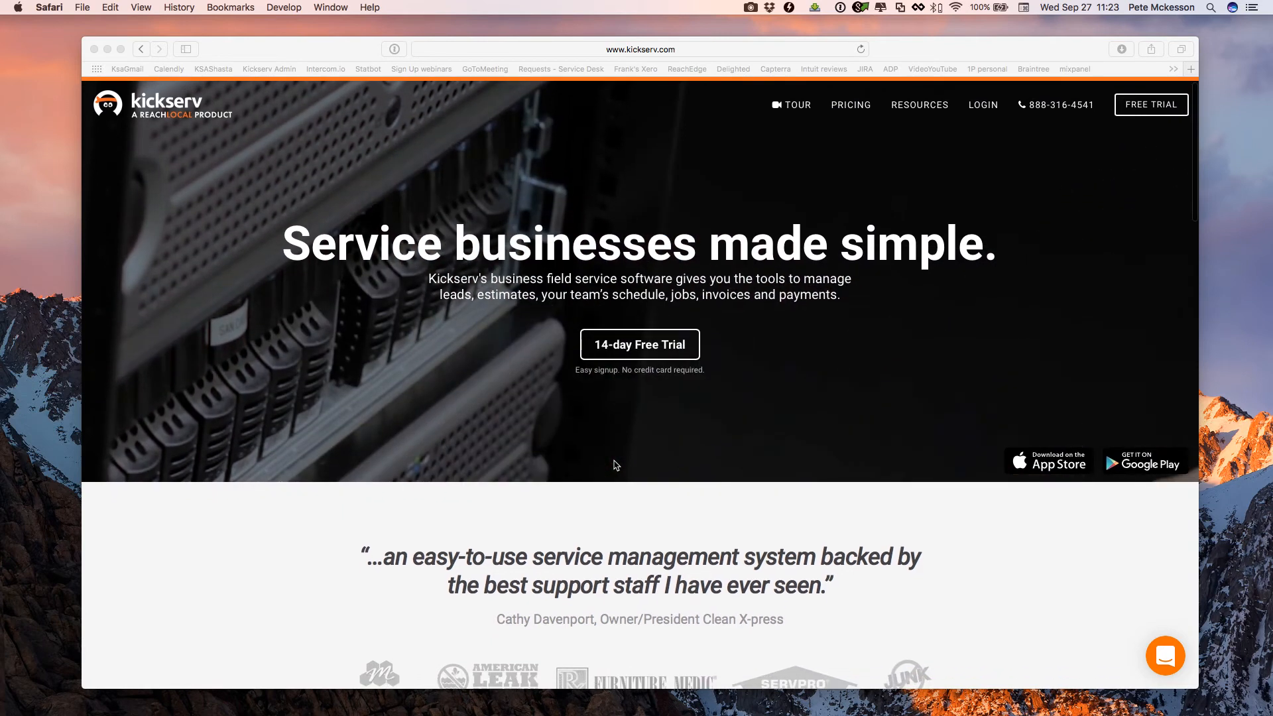
{"action": "scroll", "coordinate": [616, 465], "scroll_direction": "down", "scroll_amount": 2}
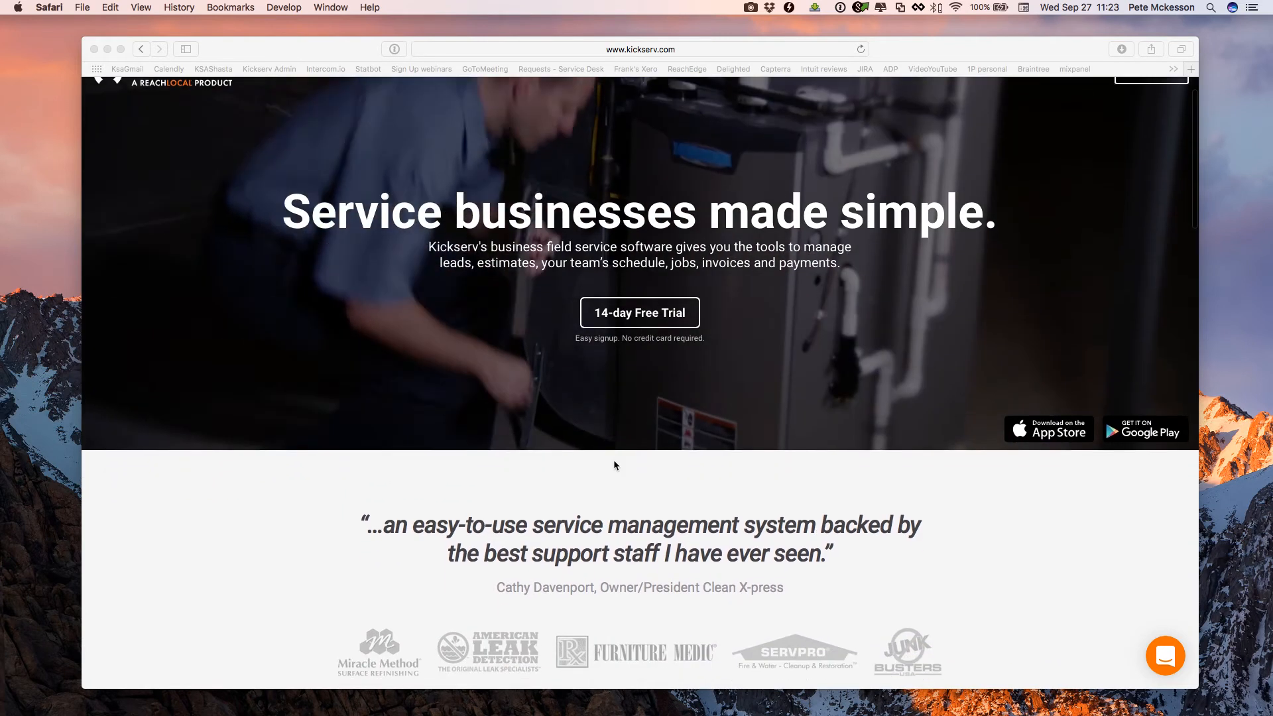
{"action": "scroll", "coordinate": [614, 463], "scroll_direction": "down", "scroll_amount": 10}
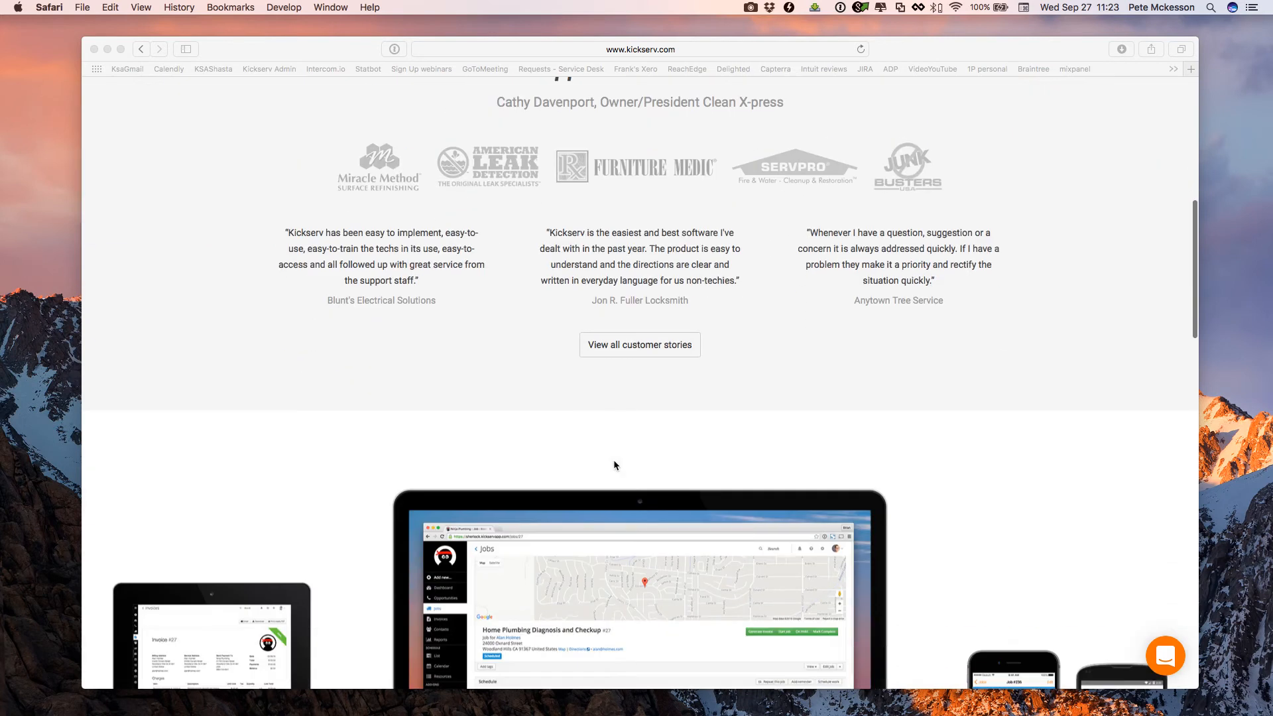
{"action": "scroll", "coordinate": [614, 465], "scroll_direction": "down", "scroll_amount": 10}
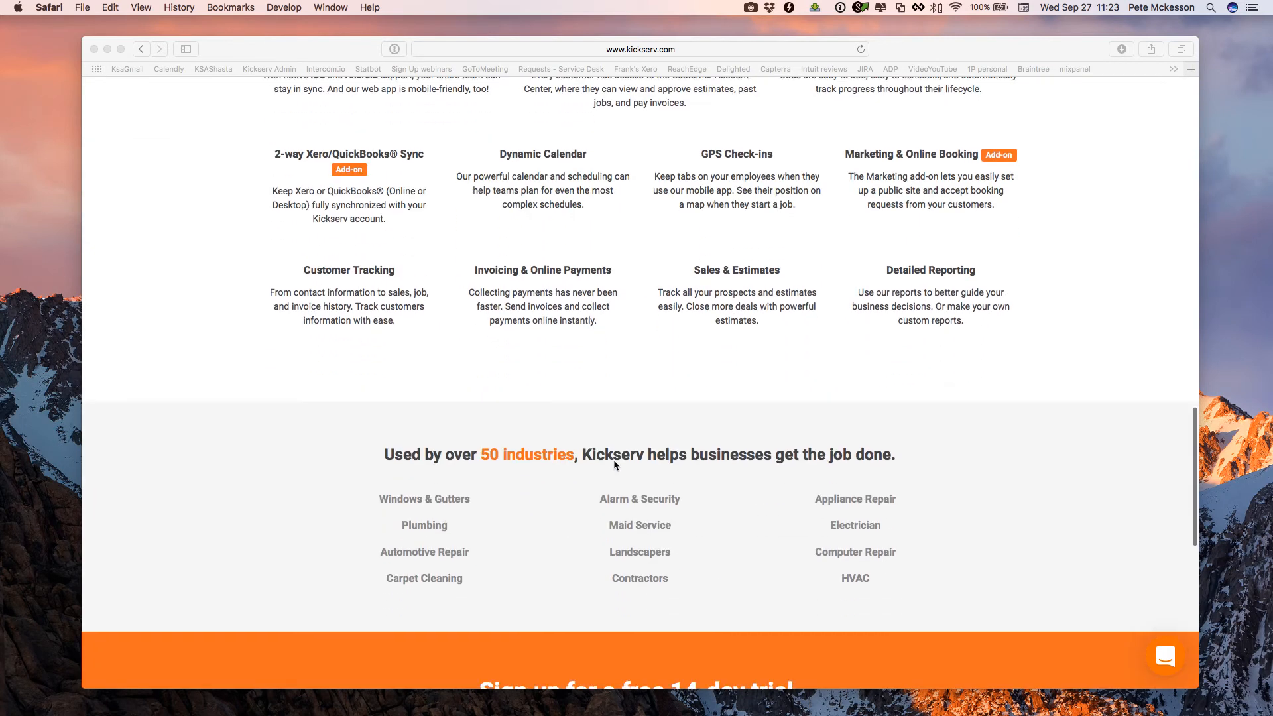
{"action": "scroll", "coordinate": [614, 464], "scroll_direction": "down", "scroll_amount": 8}
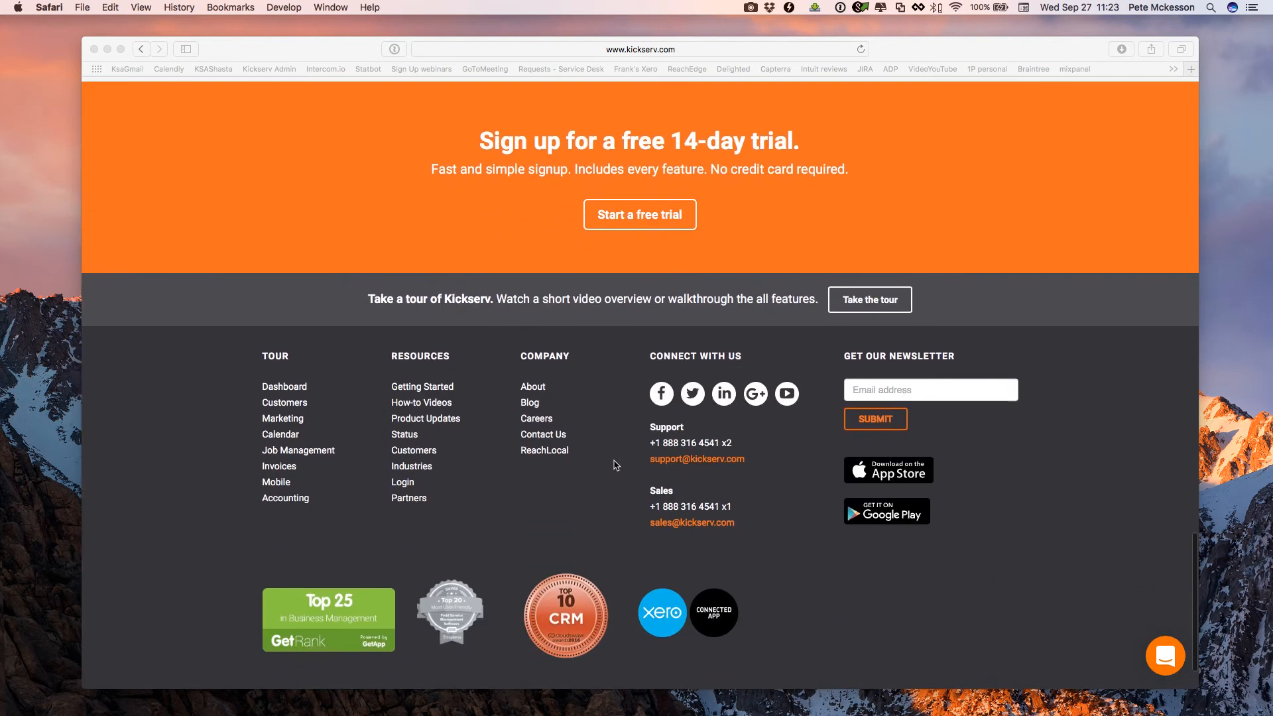
{"action": "left_click", "coordinate": [531, 389]}
{"action": "left_click", "coordinate": [532, 389]}
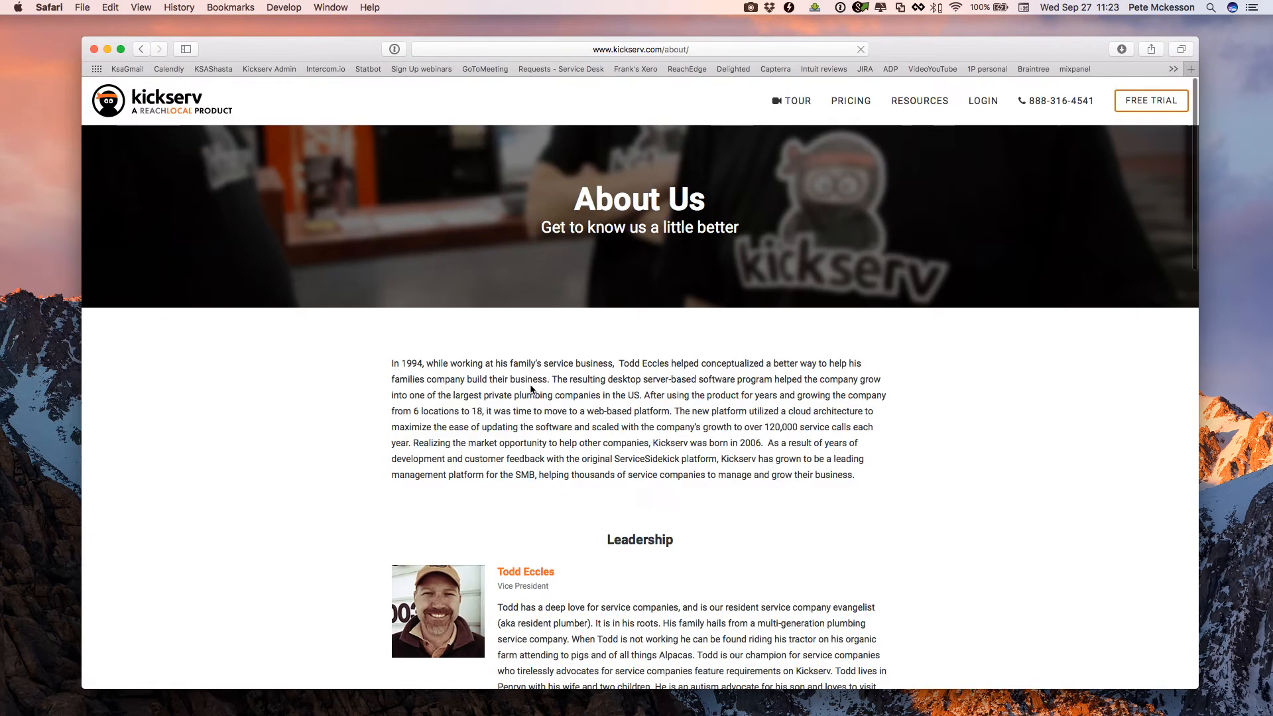
Examine the company history, Leadership and The Team sections of the About Us page.
{"action": "scroll", "coordinate": [532, 390], "scroll_direction": "down", "scroll_amount": 2}
{"action": "scroll", "coordinate": [531, 389], "scroll_direction": "down", "scroll_amount": 3}
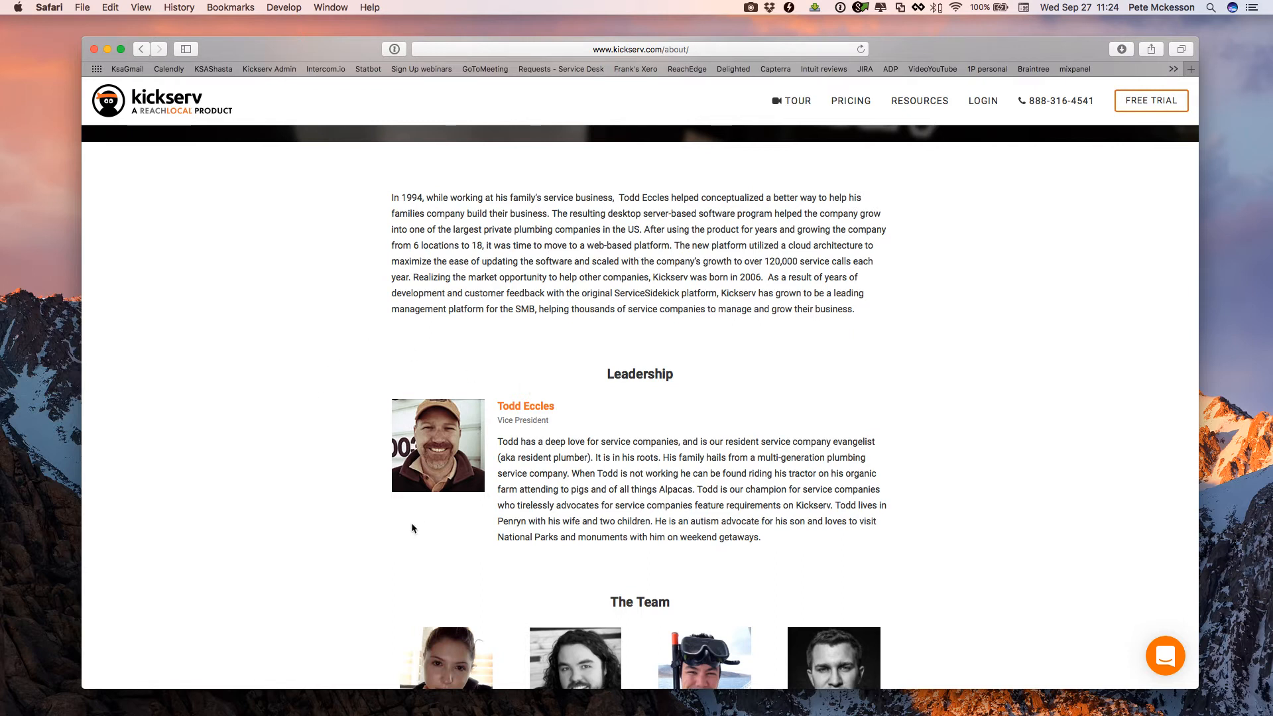
{"action": "scroll", "coordinate": [486, 567], "scroll_direction": "down", "scroll_amount": 2}
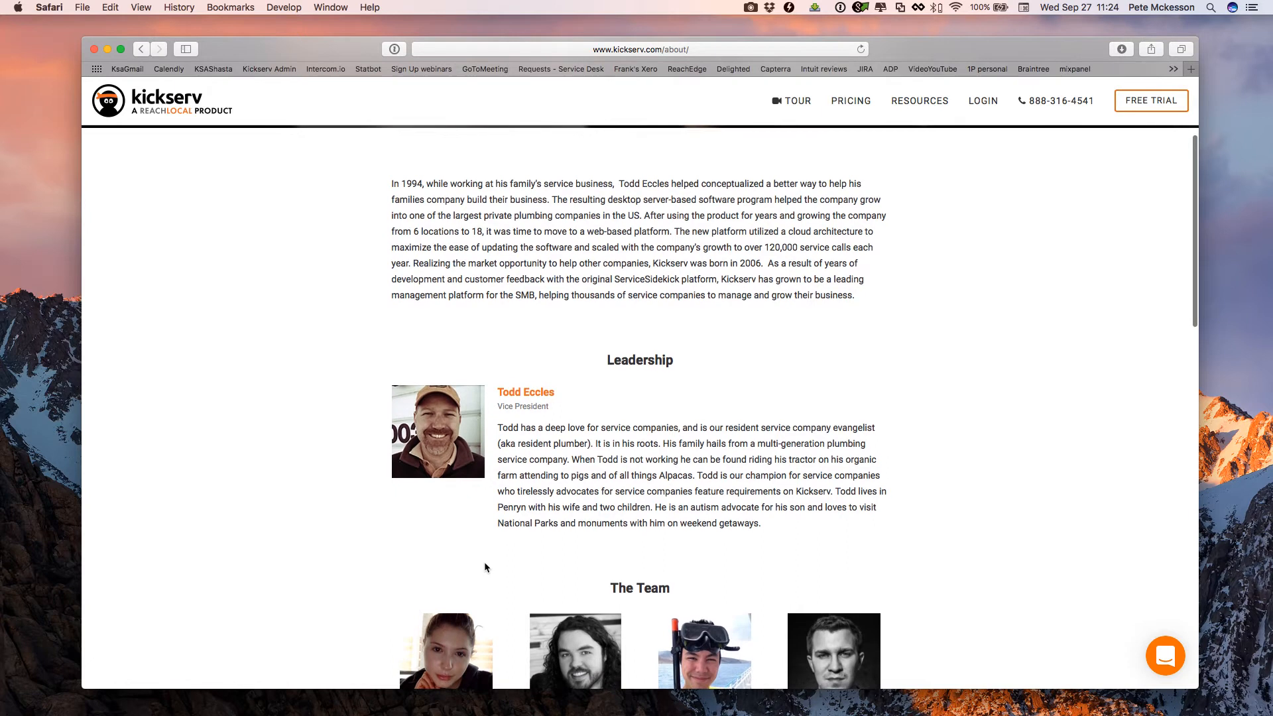
{"action": "scroll", "coordinate": [485, 567], "scroll_direction": "down", "scroll_amount": 2}
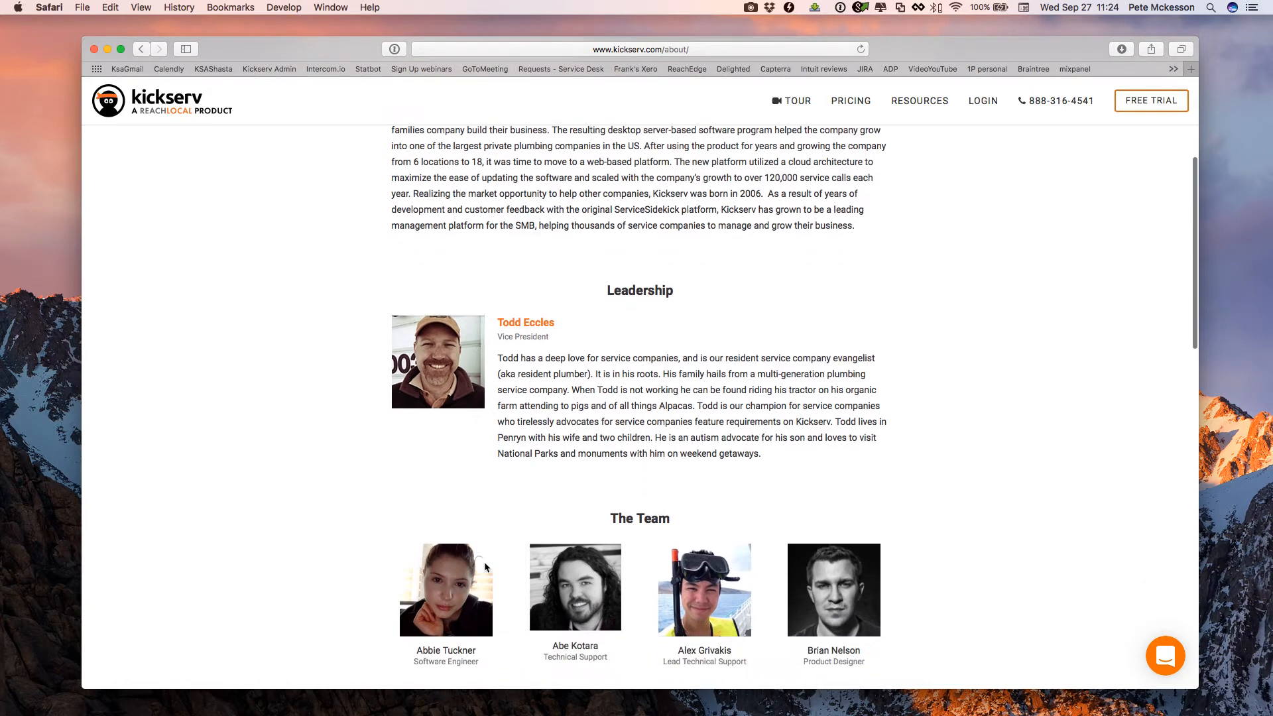
{"action": "scroll", "coordinate": [484, 566], "scroll_direction": "up", "scroll_amount": 2}
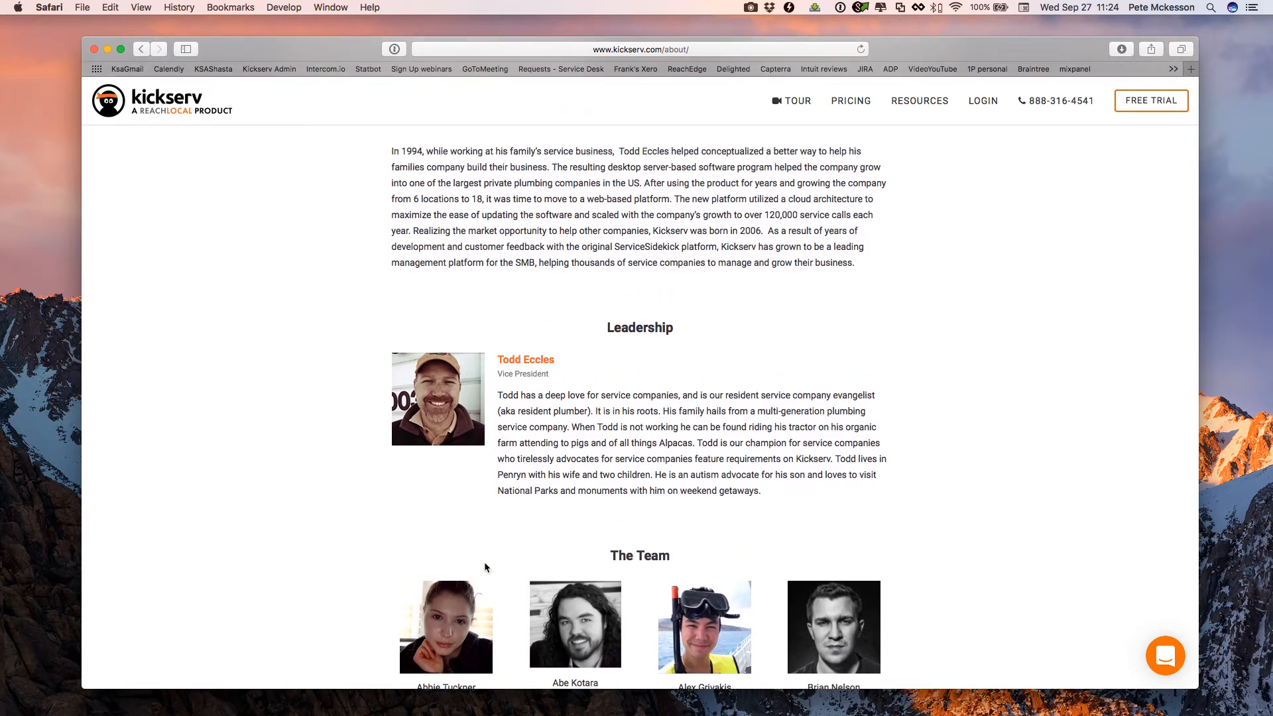
{"action": "scroll", "coordinate": [485, 564], "scroll_direction": "down", "scroll_amount": 10}
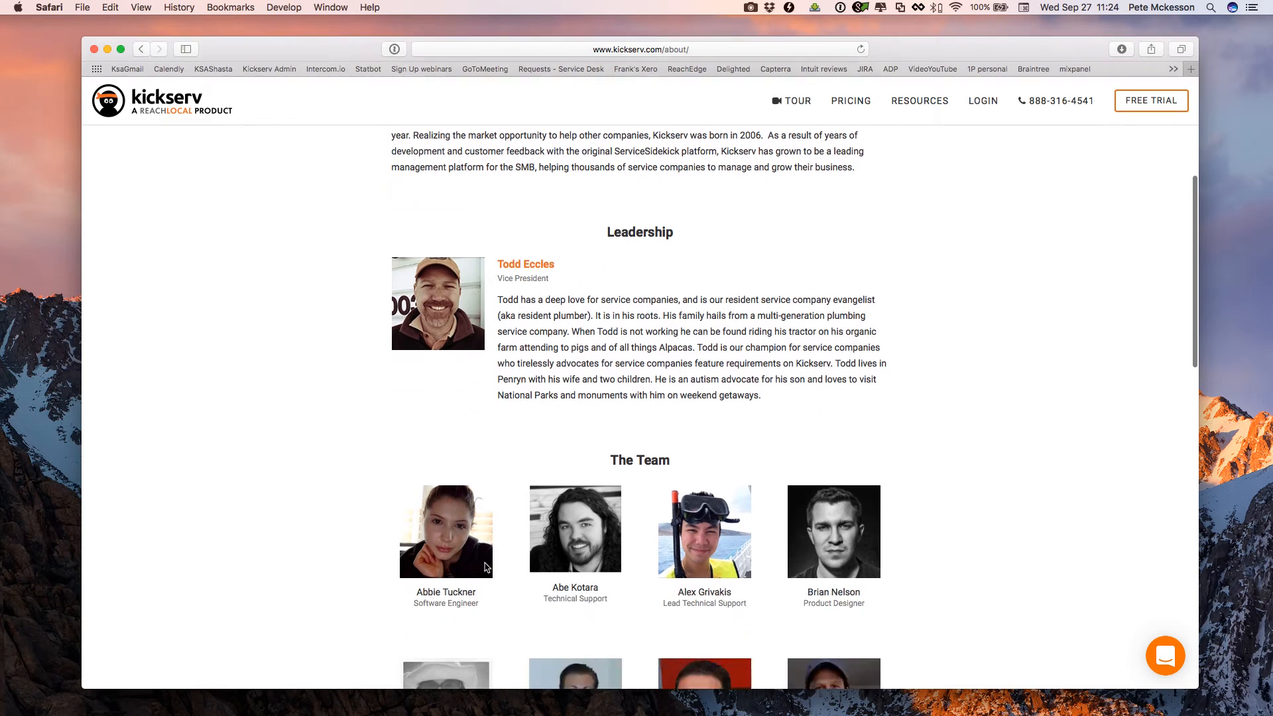
{"action": "scroll", "coordinate": [485, 567], "scroll_direction": "down", "scroll_amount": 10}
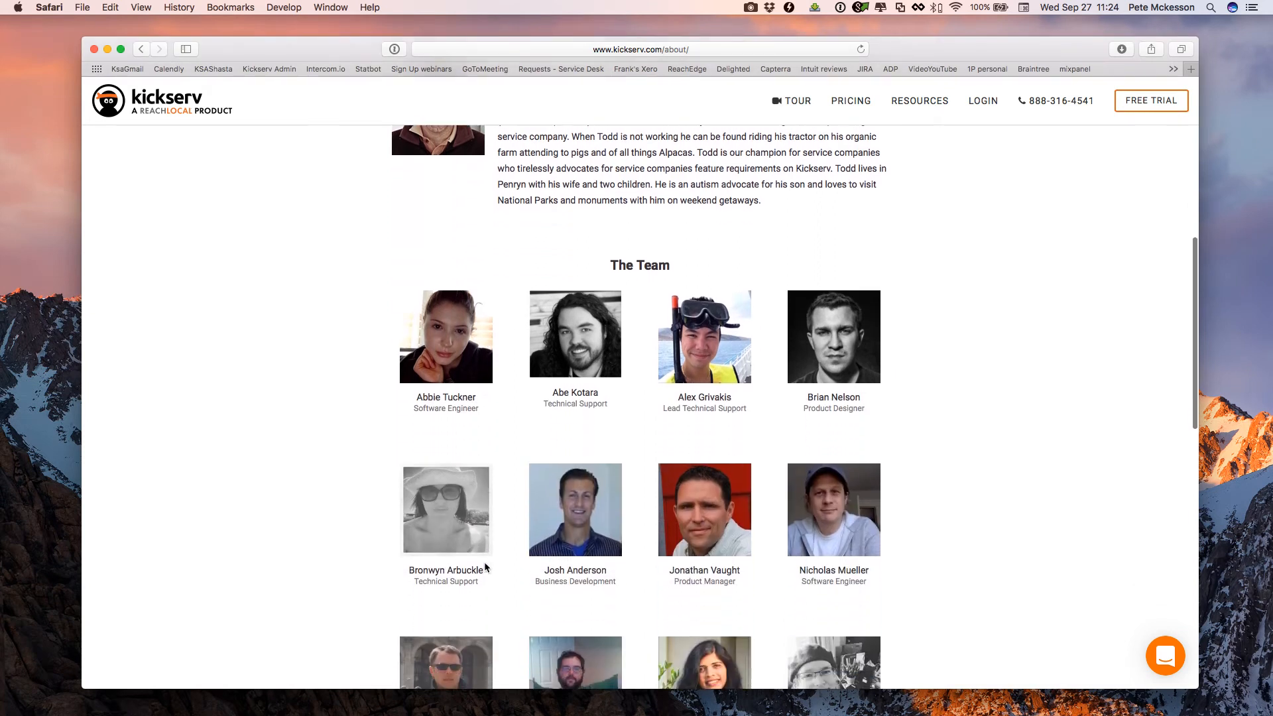
{"action": "scroll", "coordinate": [487, 567], "scroll_direction": "up", "scroll_amount": 20}
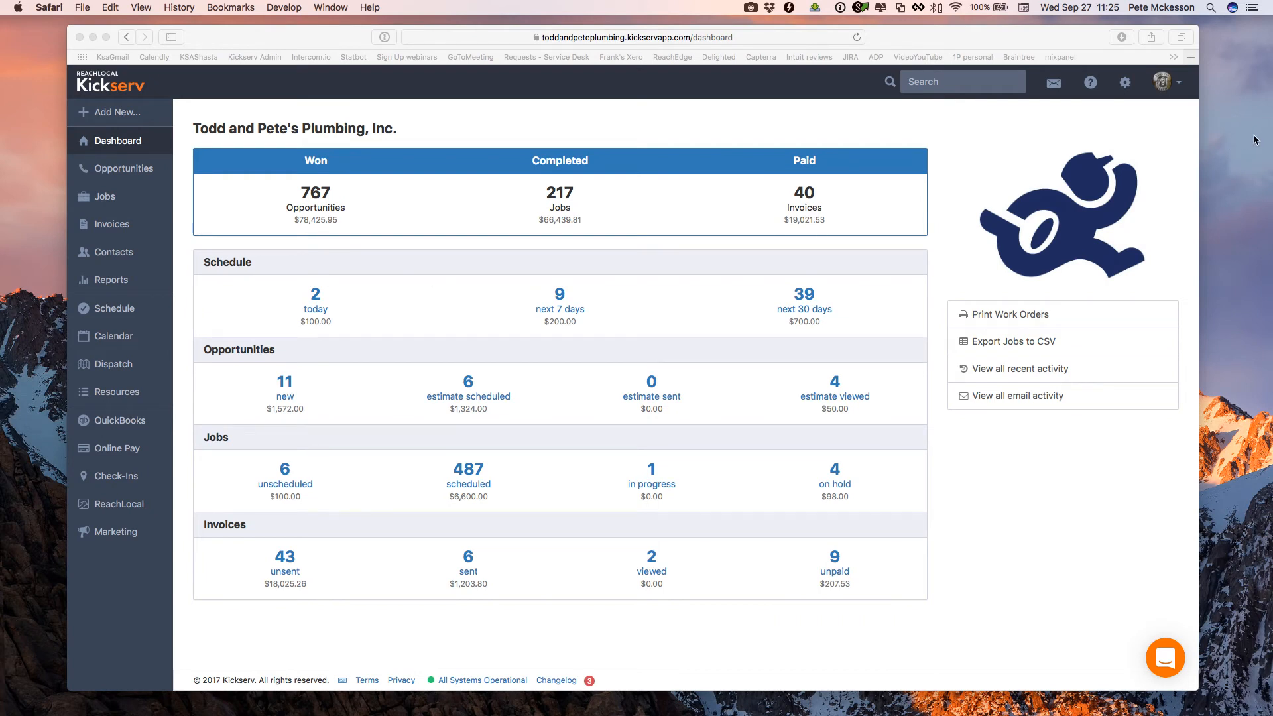
Open the account settings from the dashboard and show the active users under Manage Users.
{"action": "left_click", "coordinate": [1126, 83]}
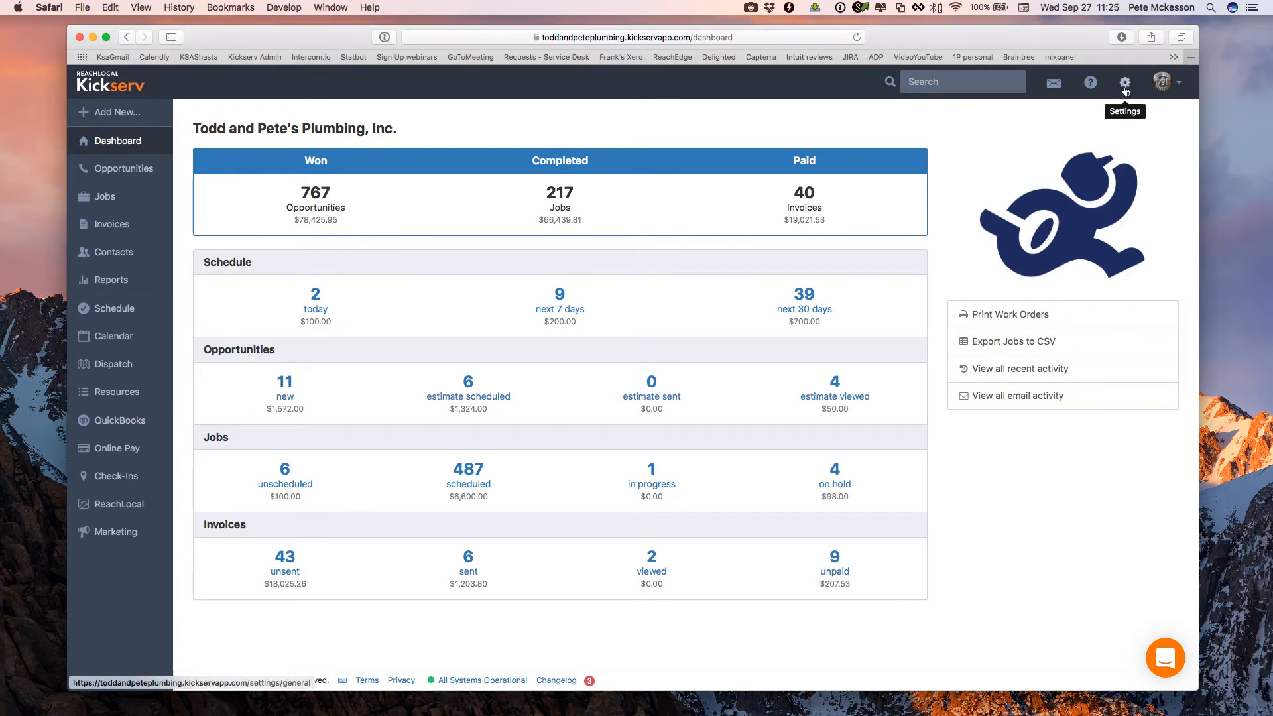
{"action": "left_click", "coordinate": [1126, 89]}
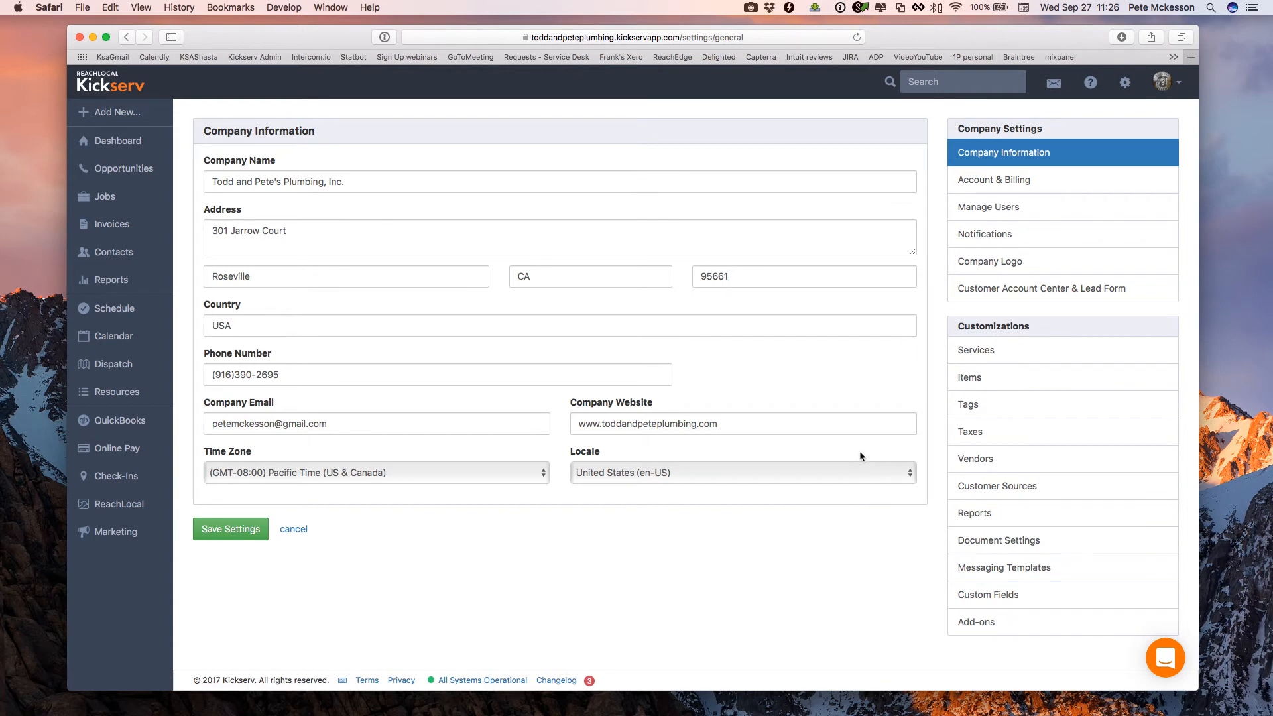
{"action": "left_click", "coordinate": [978, 208]}
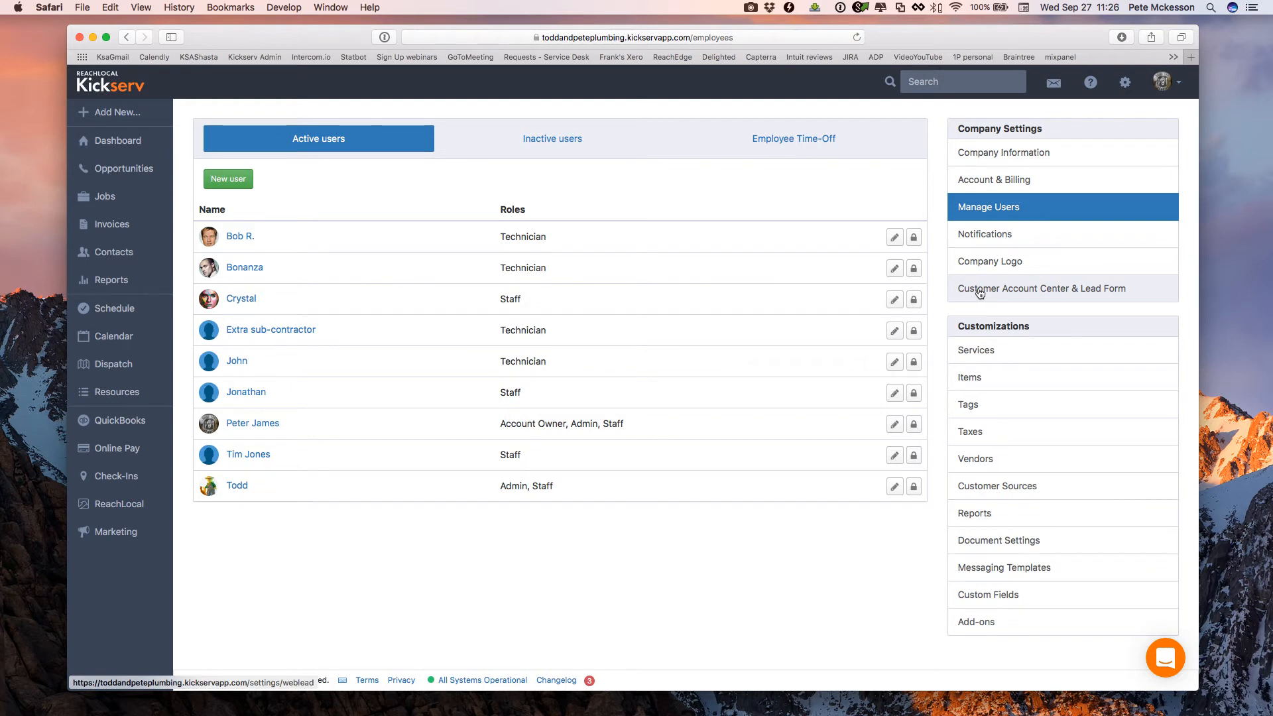
Review the customization pages for Services, Items, Tags, Taxes, Vendors and Customer Sources in turn.
{"action": "left_click", "coordinate": [977, 357]}
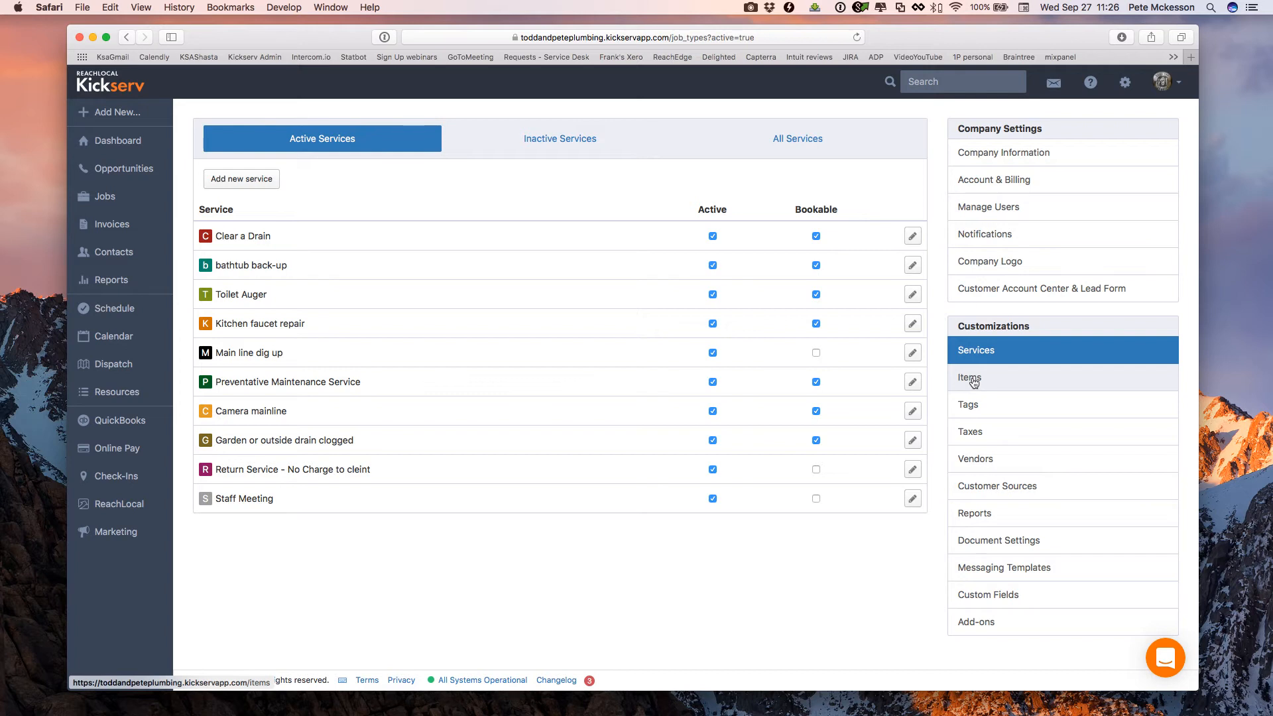
{"action": "left_click", "coordinate": [973, 380]}
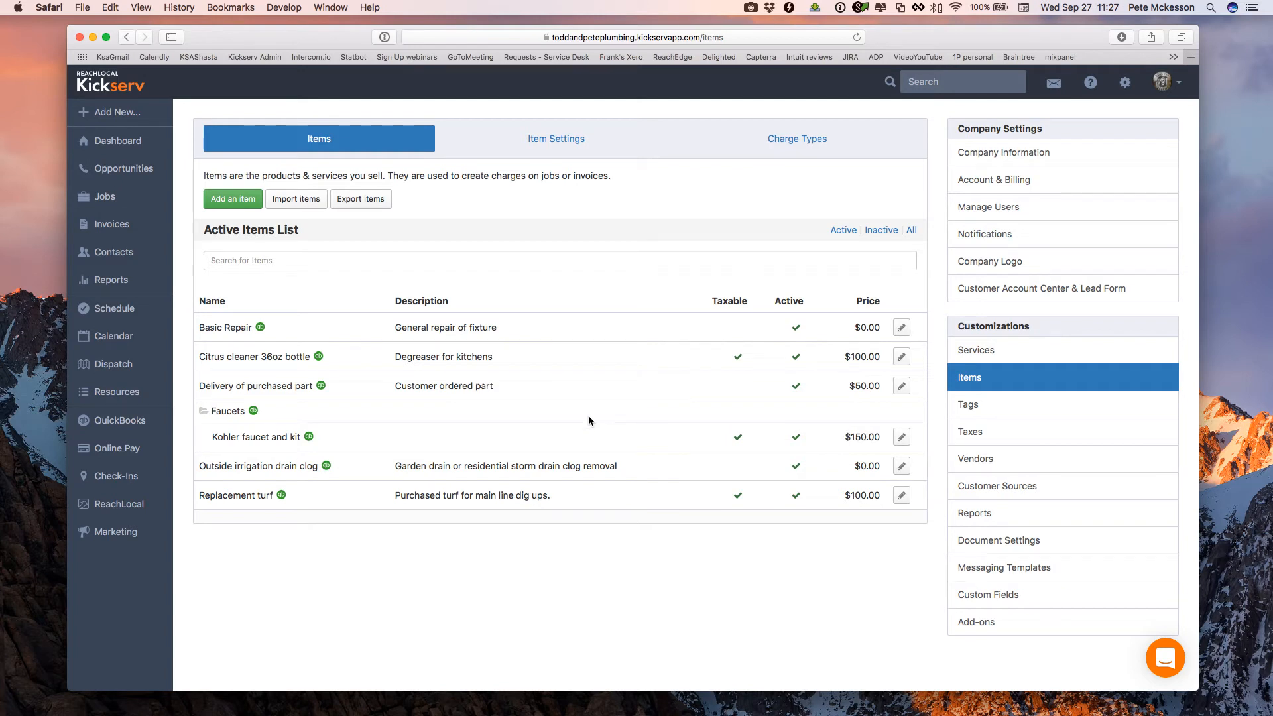
{"action": "left_click", "coordinate": [982, 408]}
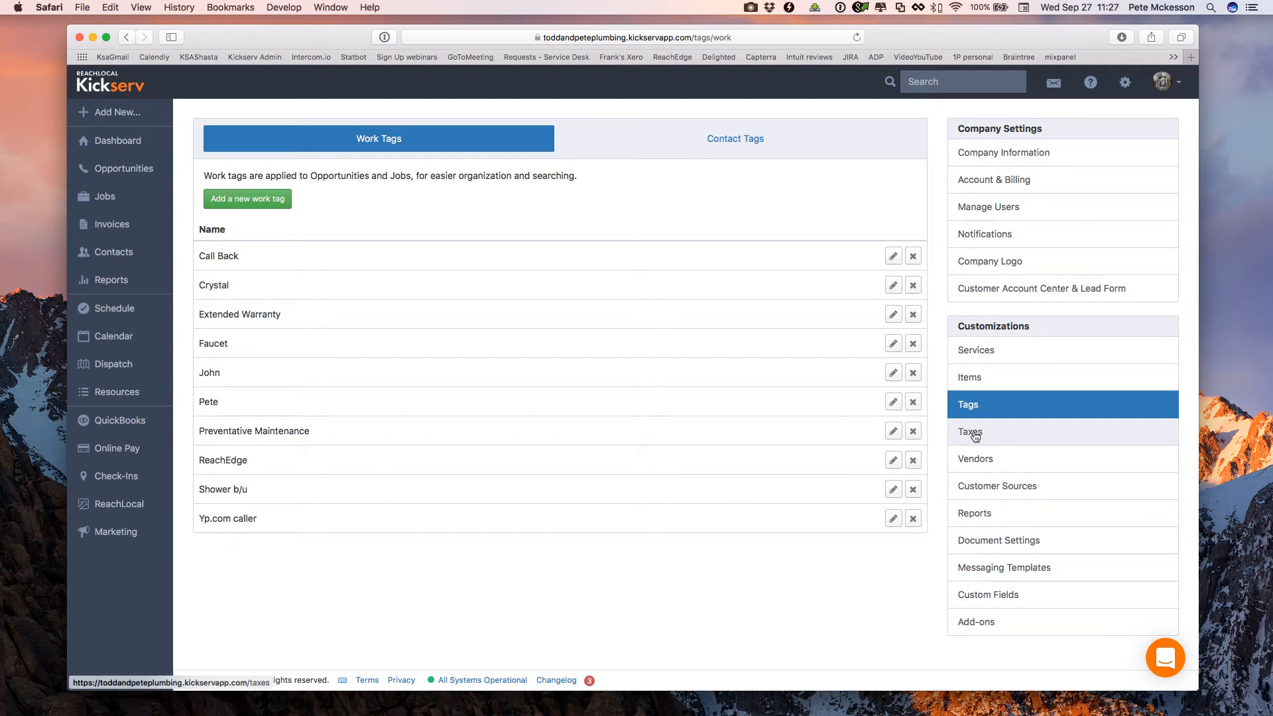
{"action": "left_click", "coordinate": [975, 435]}
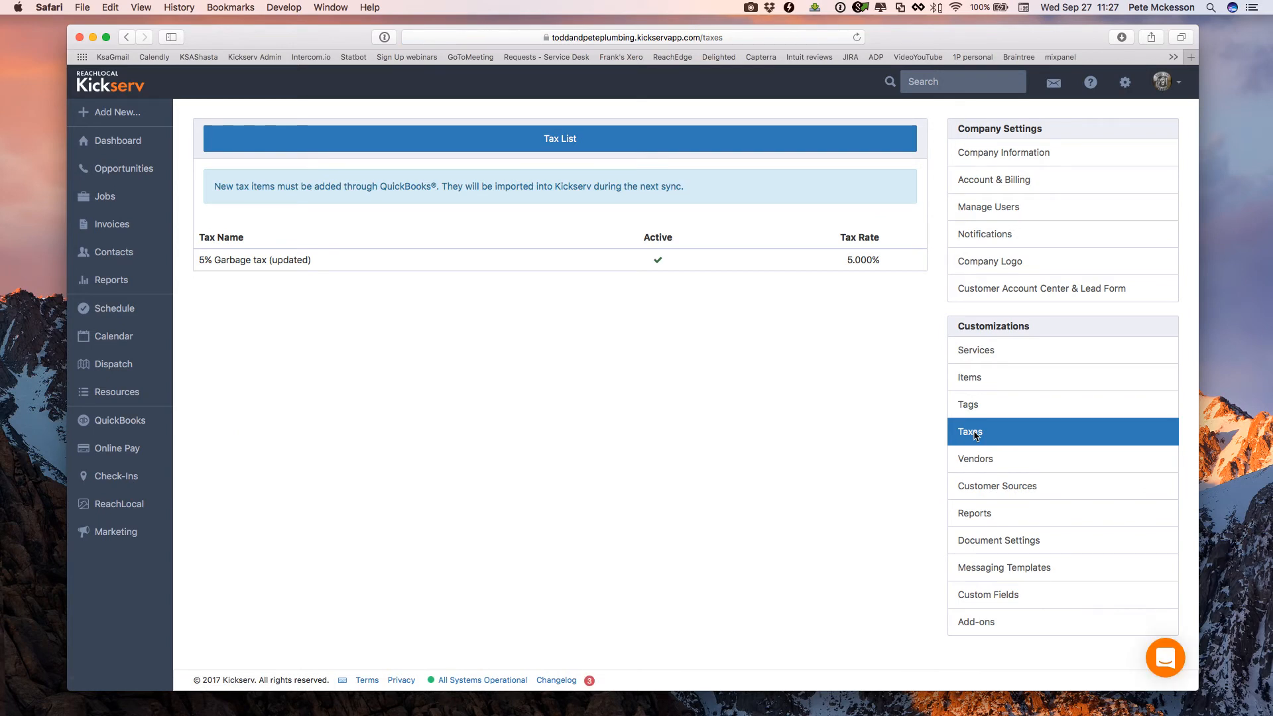
{"action": "left_click", "coordinate": [969, 462]}
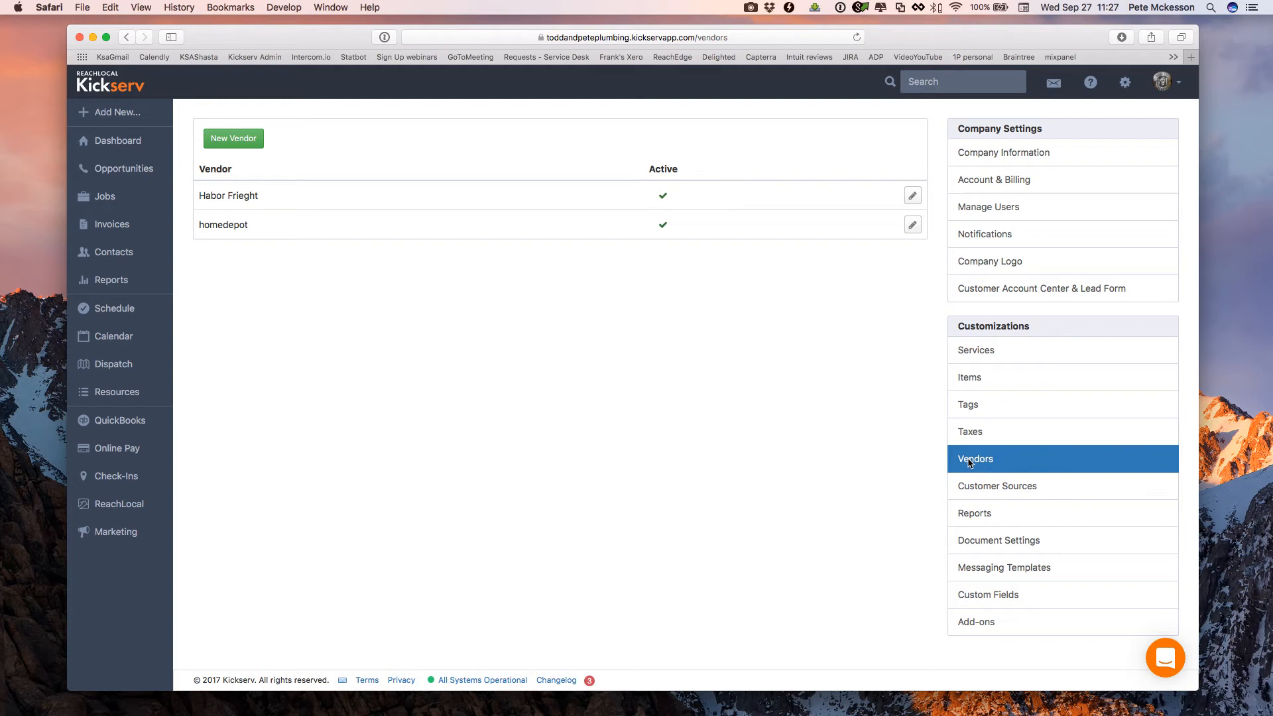
{"action": "left_click", "coordinate": [981, 491]}
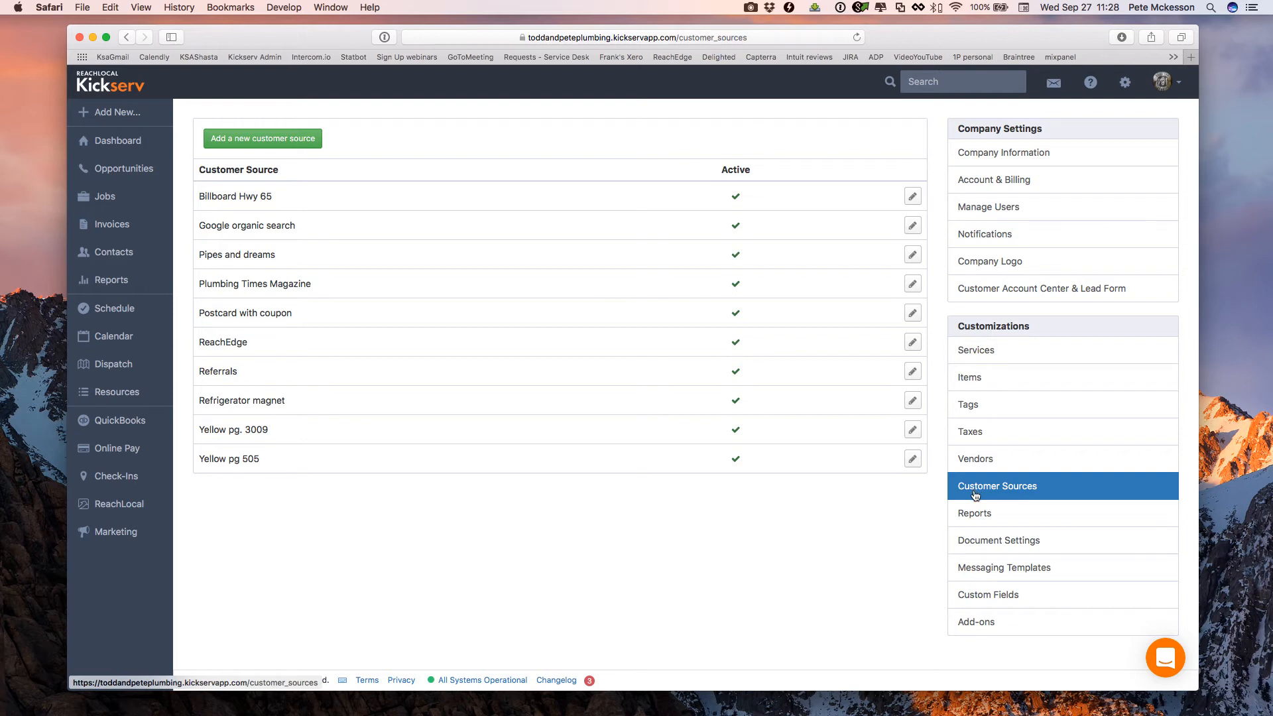
Review the Reports, Document Settings, Messaging Templates with Customer Reminder, Custom Fields and Add-ons customization pages.
{"action": "left_click", "coordinate": [974, 516]}
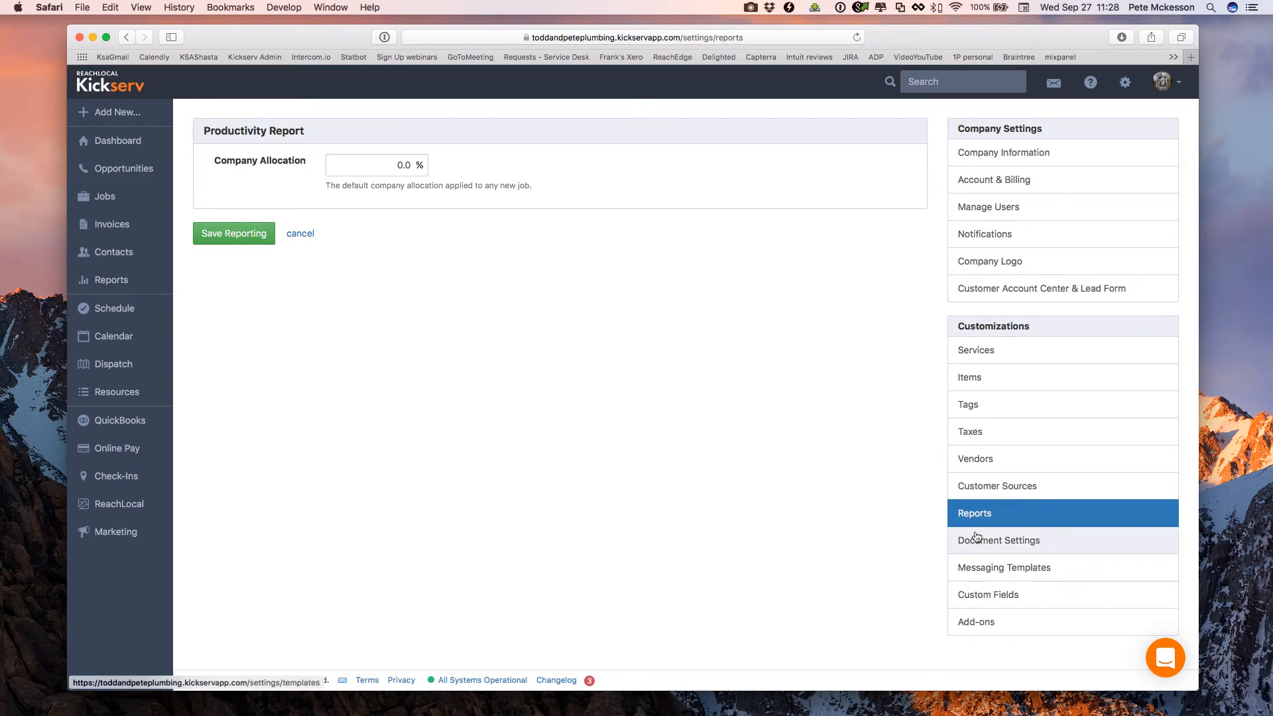
{"action": "left_click", "coordinate": [981, 546]}
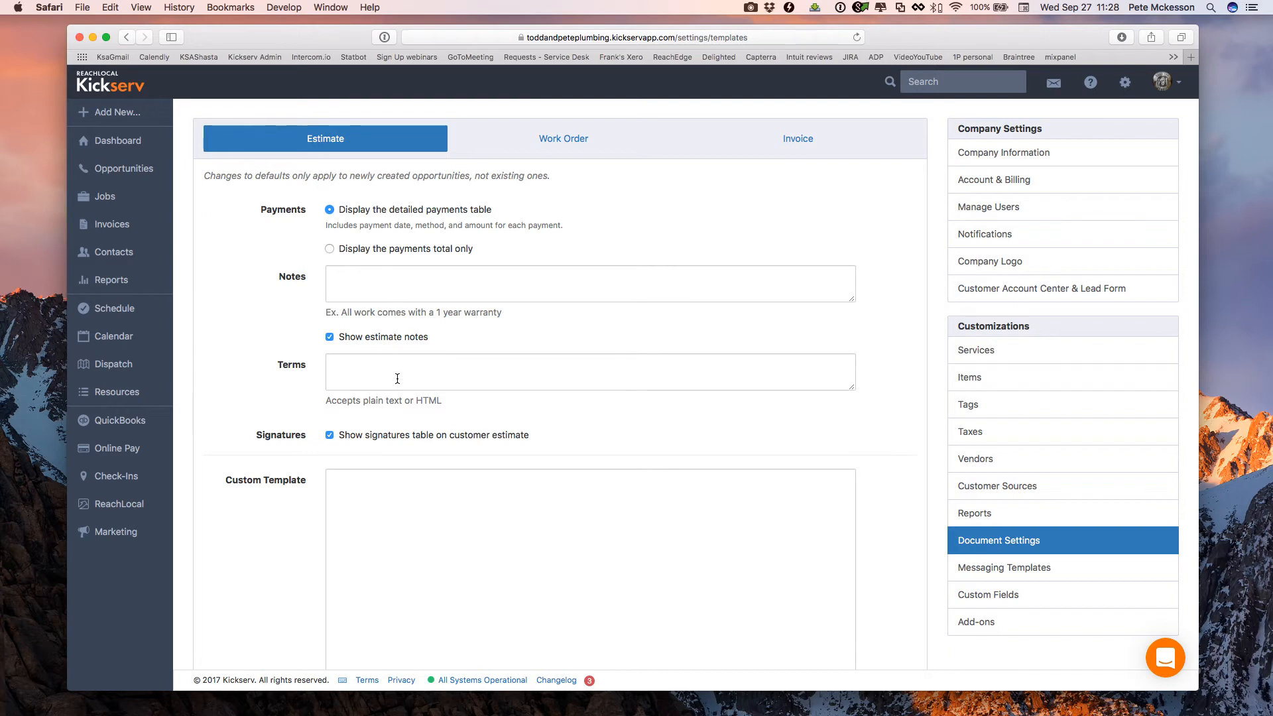
{"action": "left_click", "coordinate": [1006, 573]}
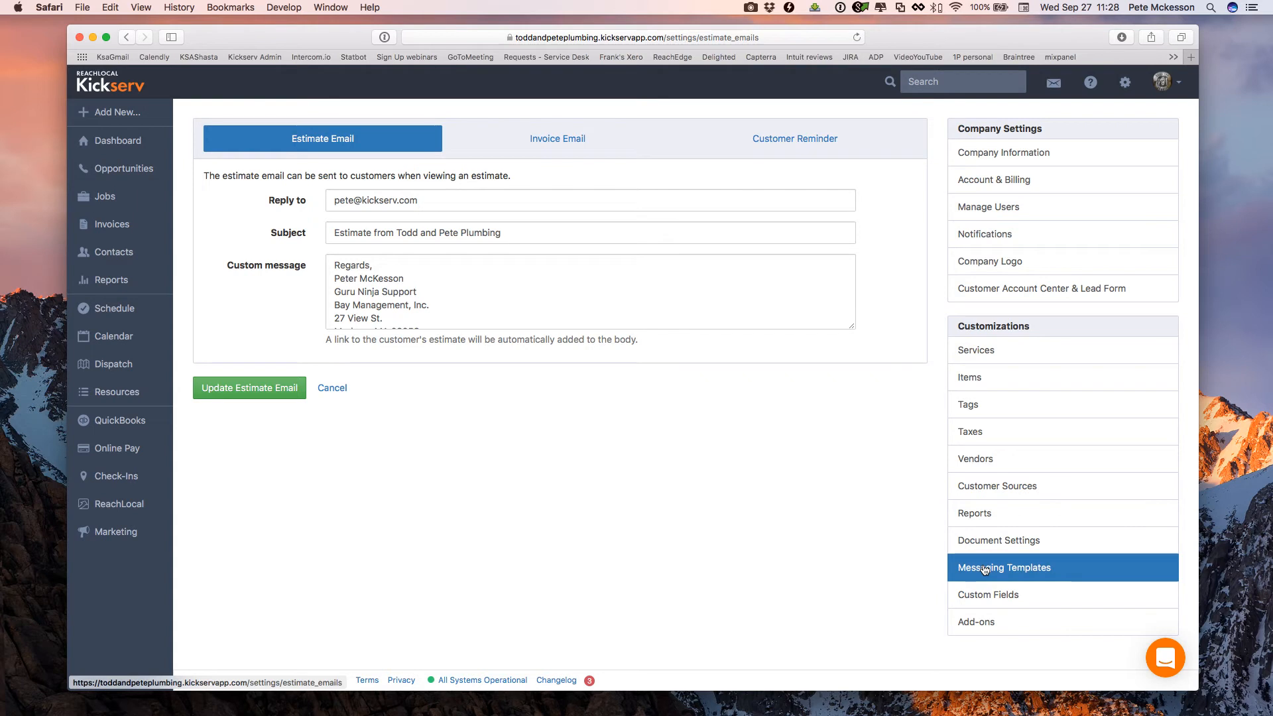
{"action": "left_click", "coordinate": [811, 143]}
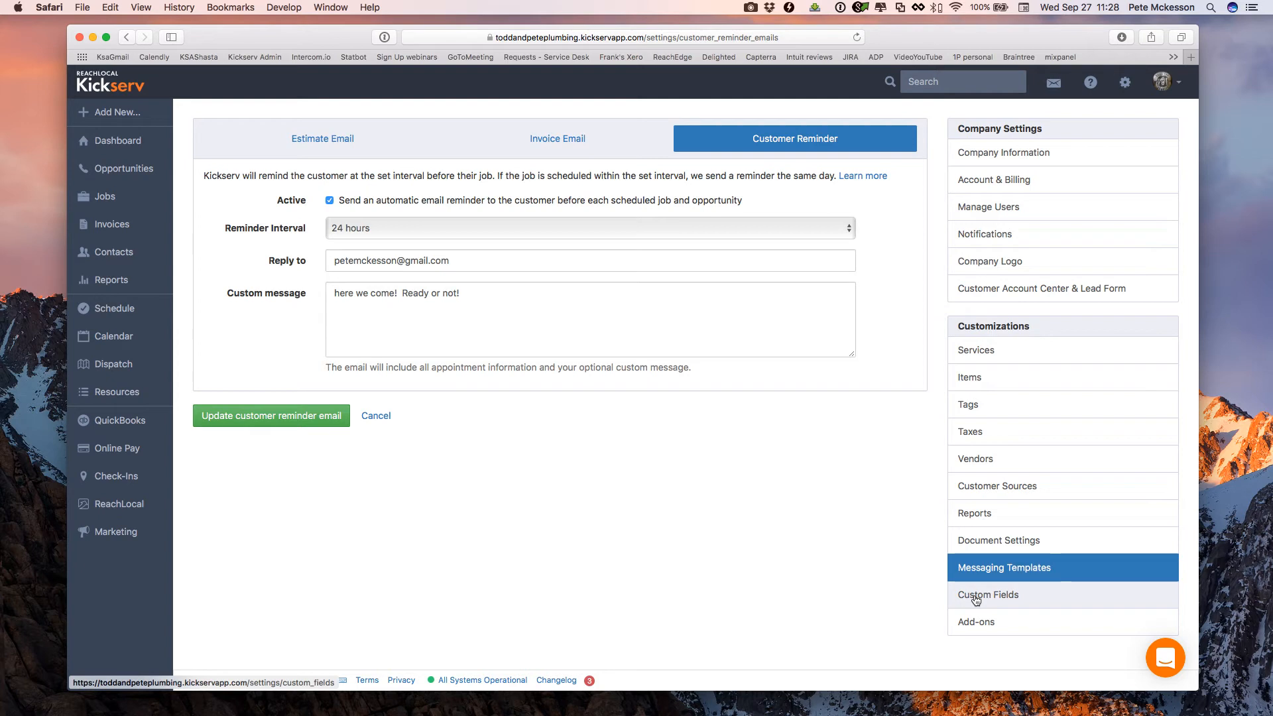
{"action": "left_click", "coordinate": [976, 597]}
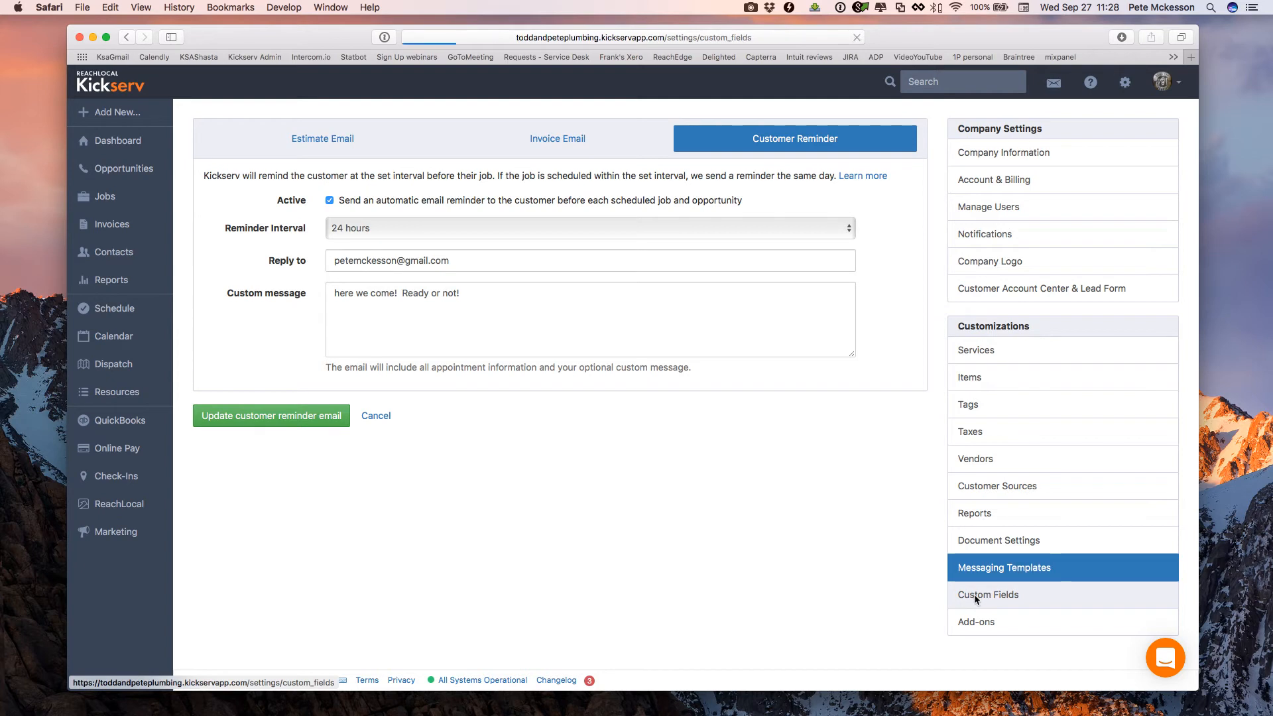
{"action": "scroll", "coordinate": [871, 555], "scroll_direction": "down", "scroll_amount": 2}
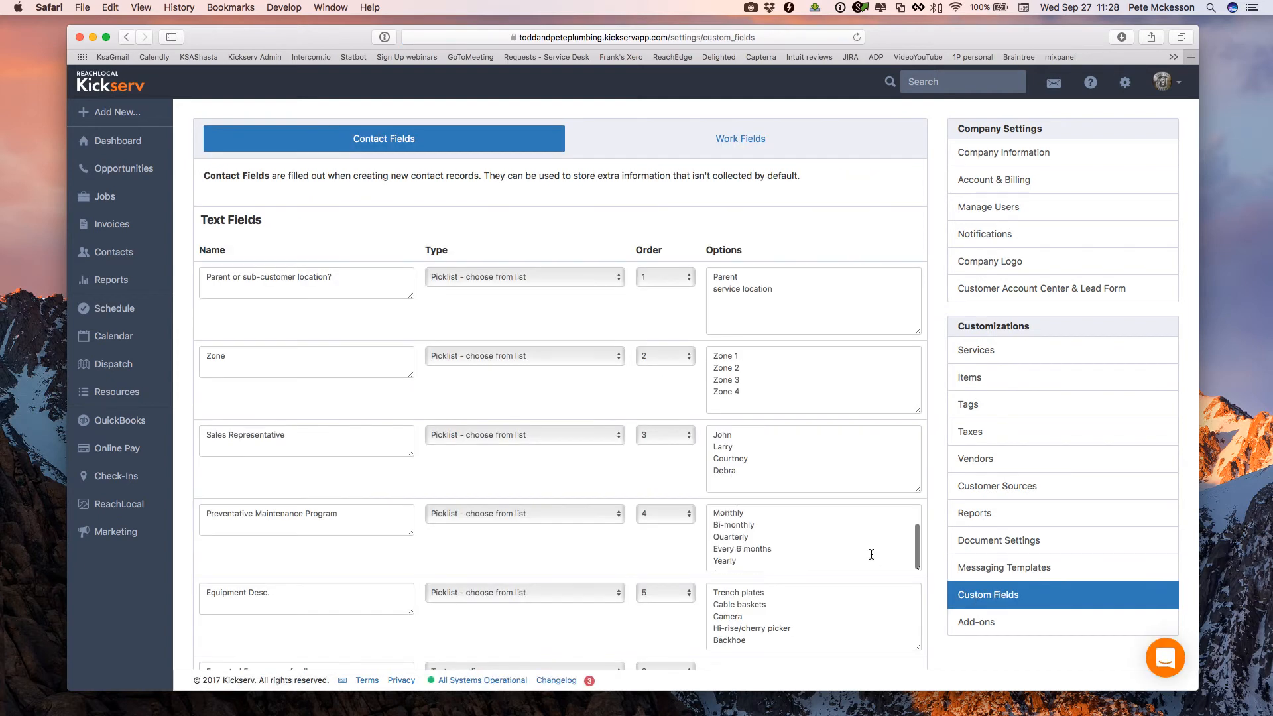
{"action": "left_click", "coordinate": [969, 628]}
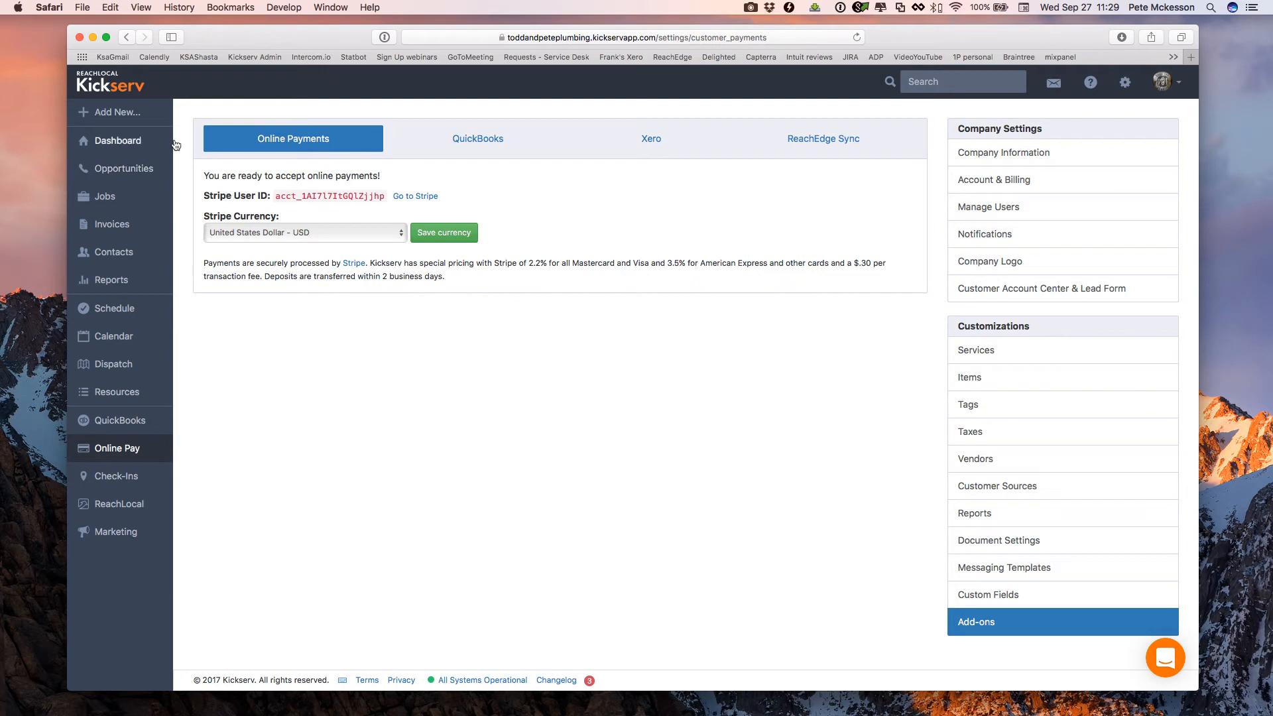
Open a new contact form, compare the Person and Company/Location types, and look through the address and billing sections.
{"action": "left_click", "coordinate": [120, 113]}
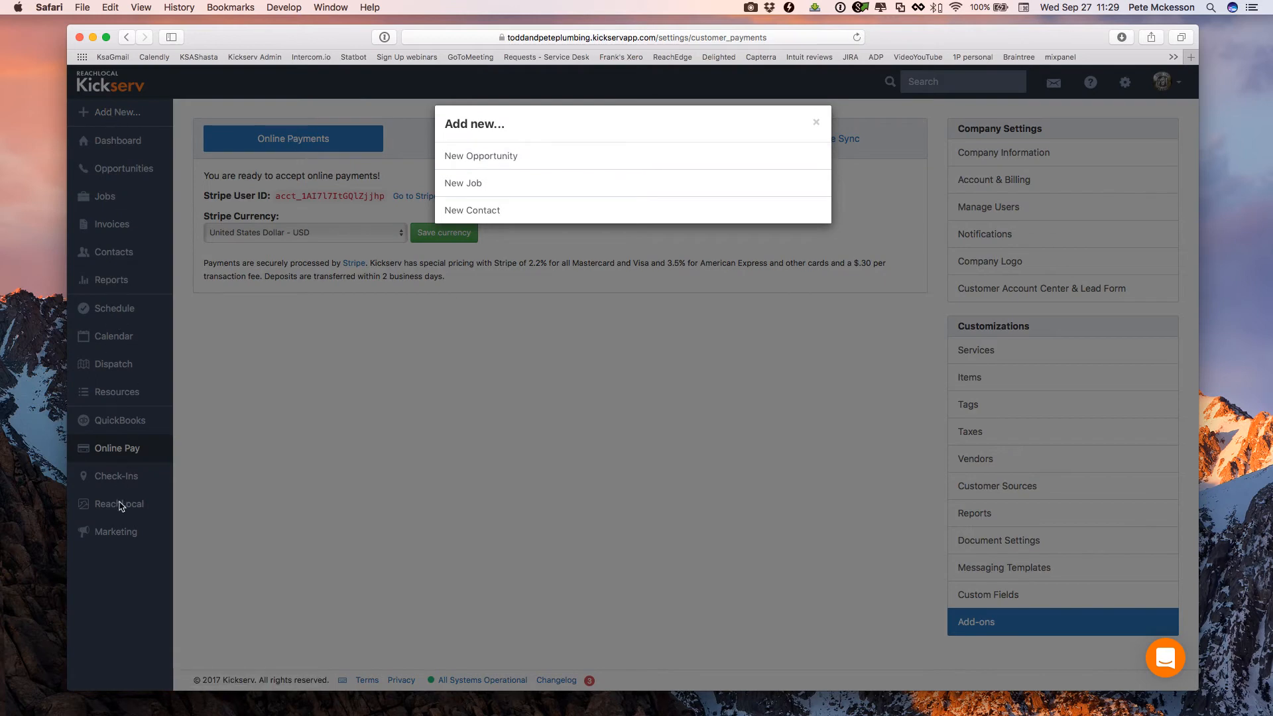
{"action": "left_click", "coordinate": [488, 211]}
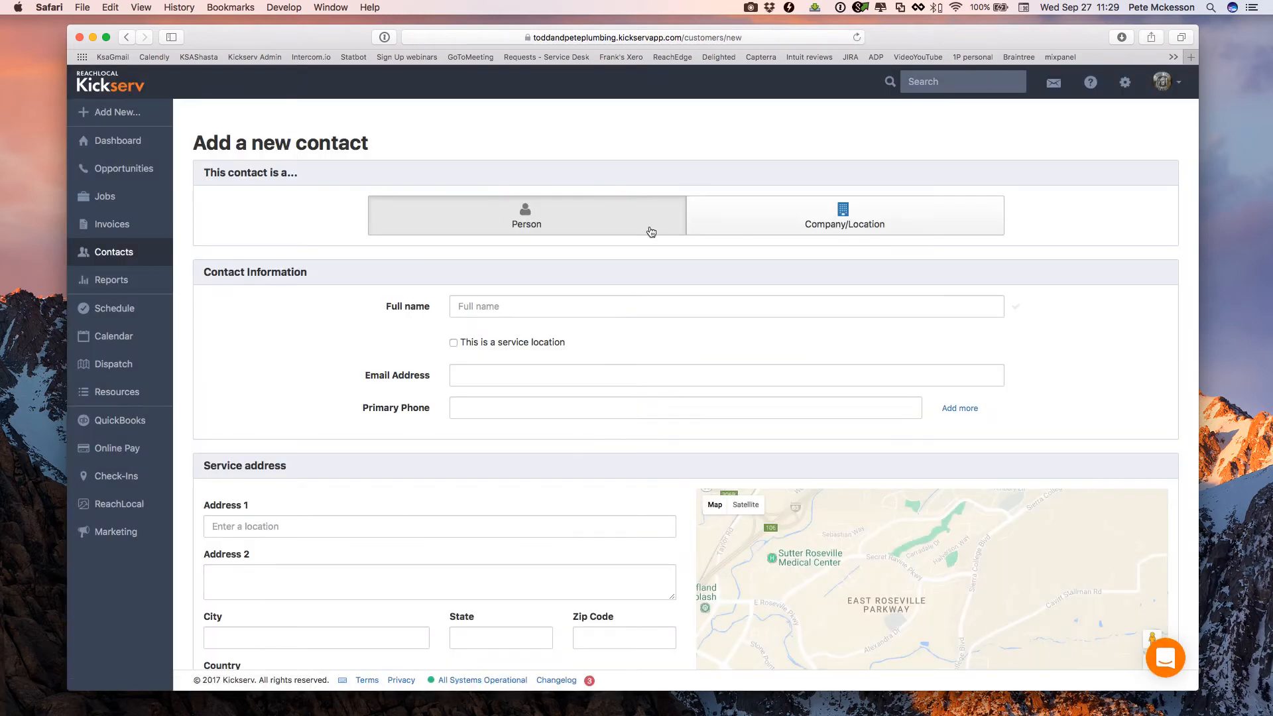
{"action": "left_click", "coordinate": [762, 212]}
{"action": "left_click", "coordinate": [606, 213]}
{"action": "scroll", "coordinate": [484, 402], "scroll_direction": "down", "scroll_amount": 6}
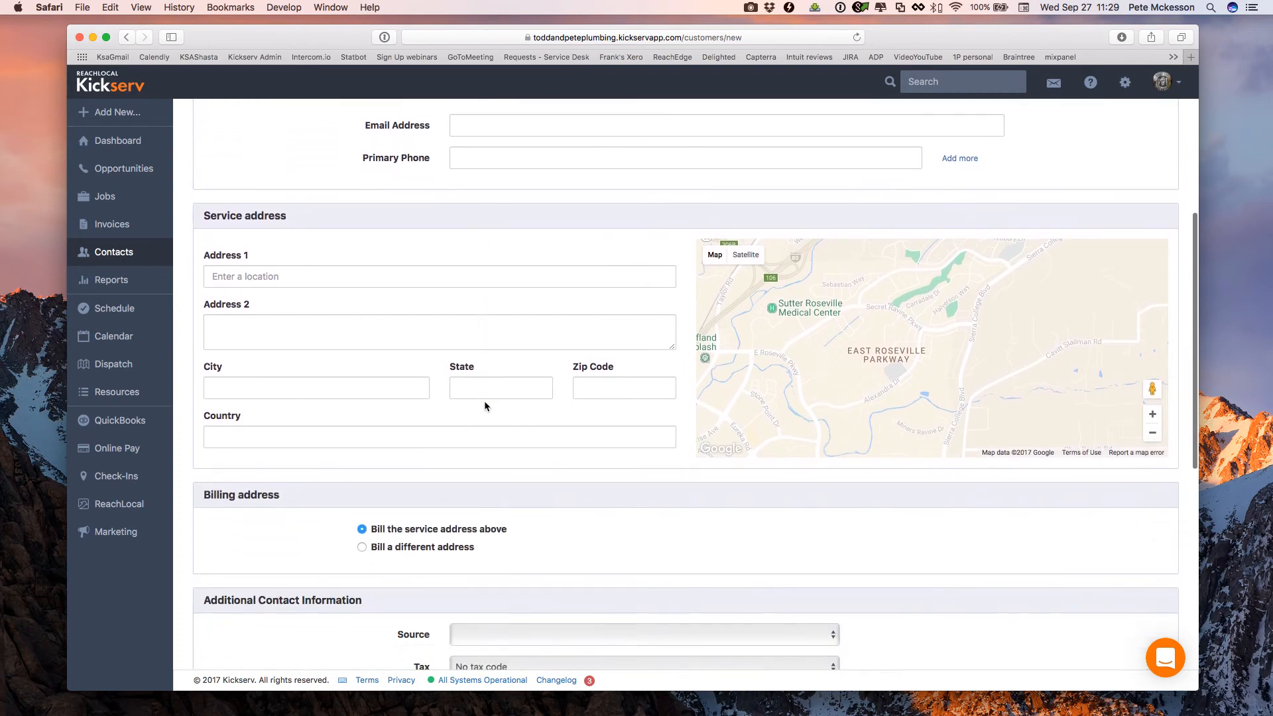
{"action": "scroll", "coordinate": [485, 405], "scroll_direction": "down", "scroll_amount": 3}
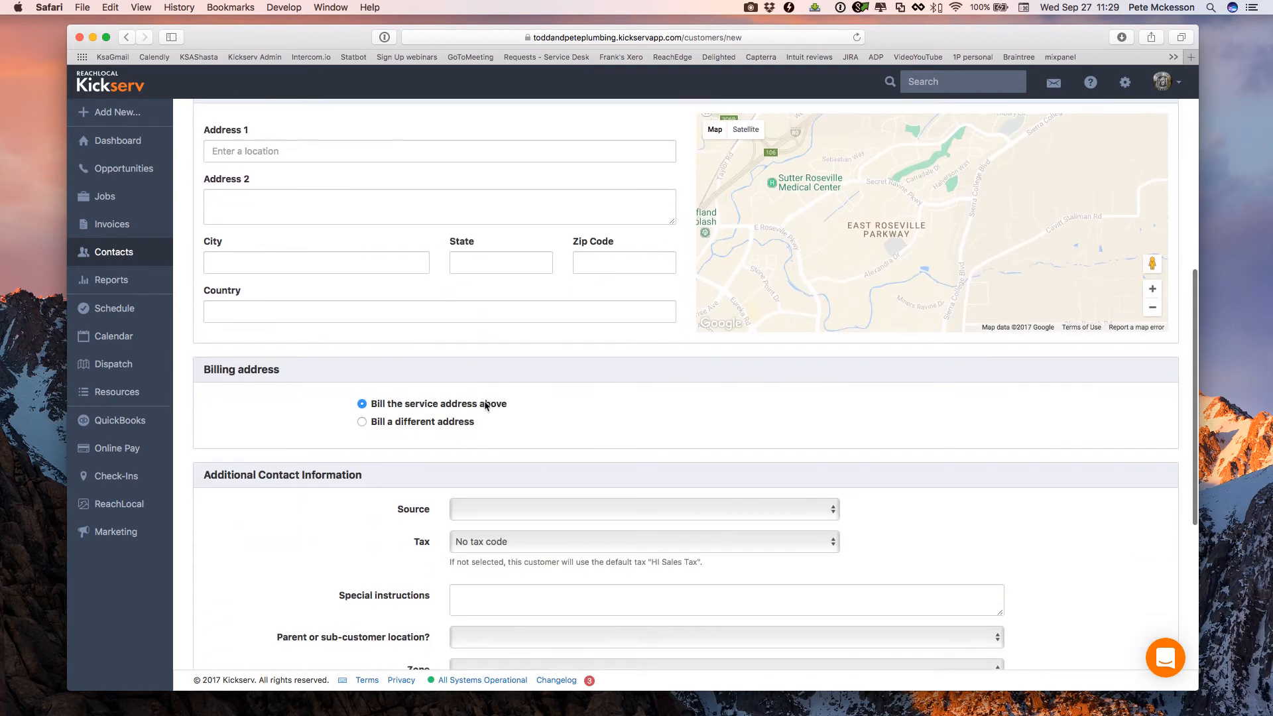
{"action": "scroll", "coordinate": [485, 405], "scroll_direction": "down", "scroll_amount": 2}
{"action": "scroll", "coordinate": [485, 406], "scroll_direction": "down", "scroll_amount": 1}
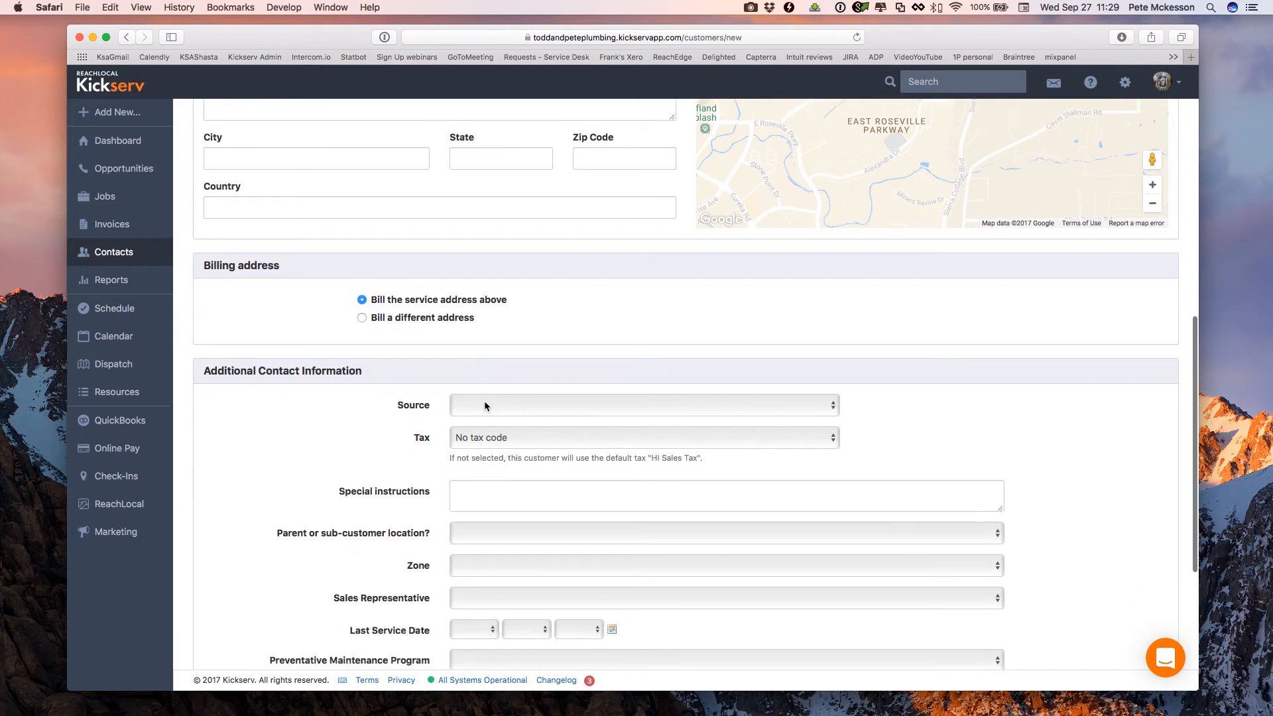
Examine the Source options, Special instructions and custom fields under the contact form's Additional Contact Information.
{"action": "left_click", "coordinate": [485, 404]}
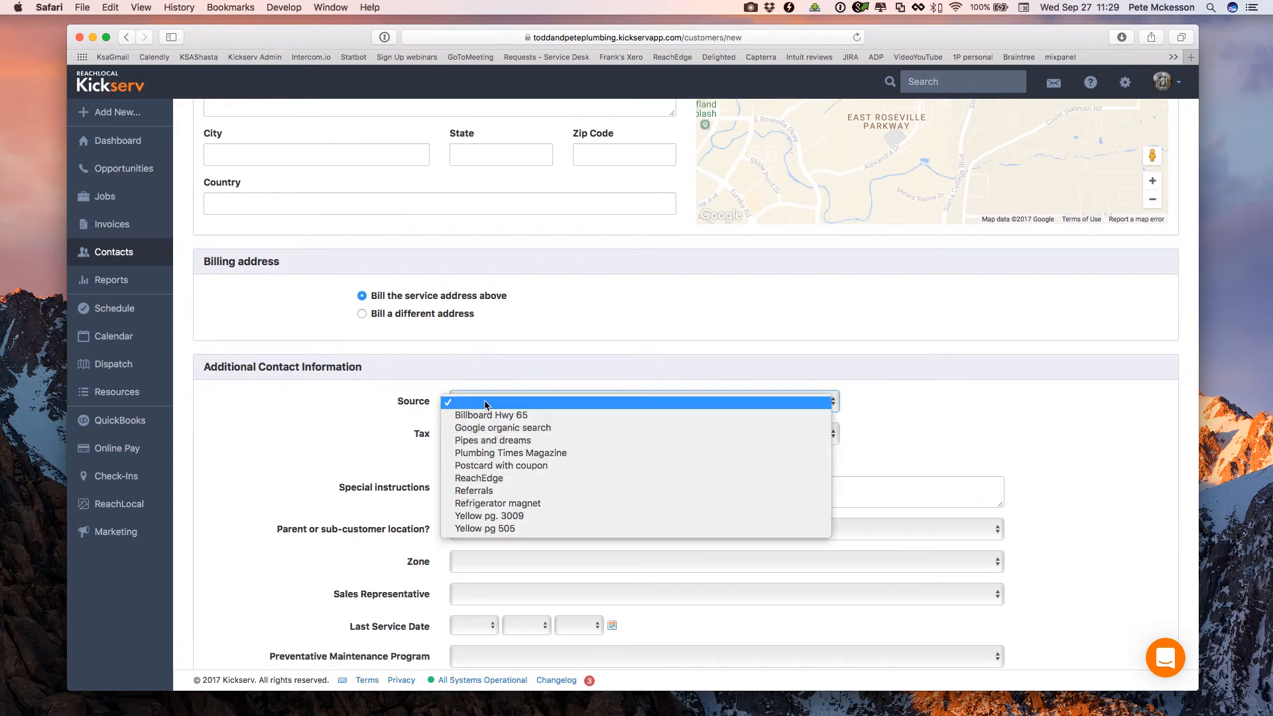
{"action": "left_click", "coordinate": [485, 403]}
{"action": "scroll", "coordinate": [388, 440], "scroll_direction": "down", "scroll_amount": 1}
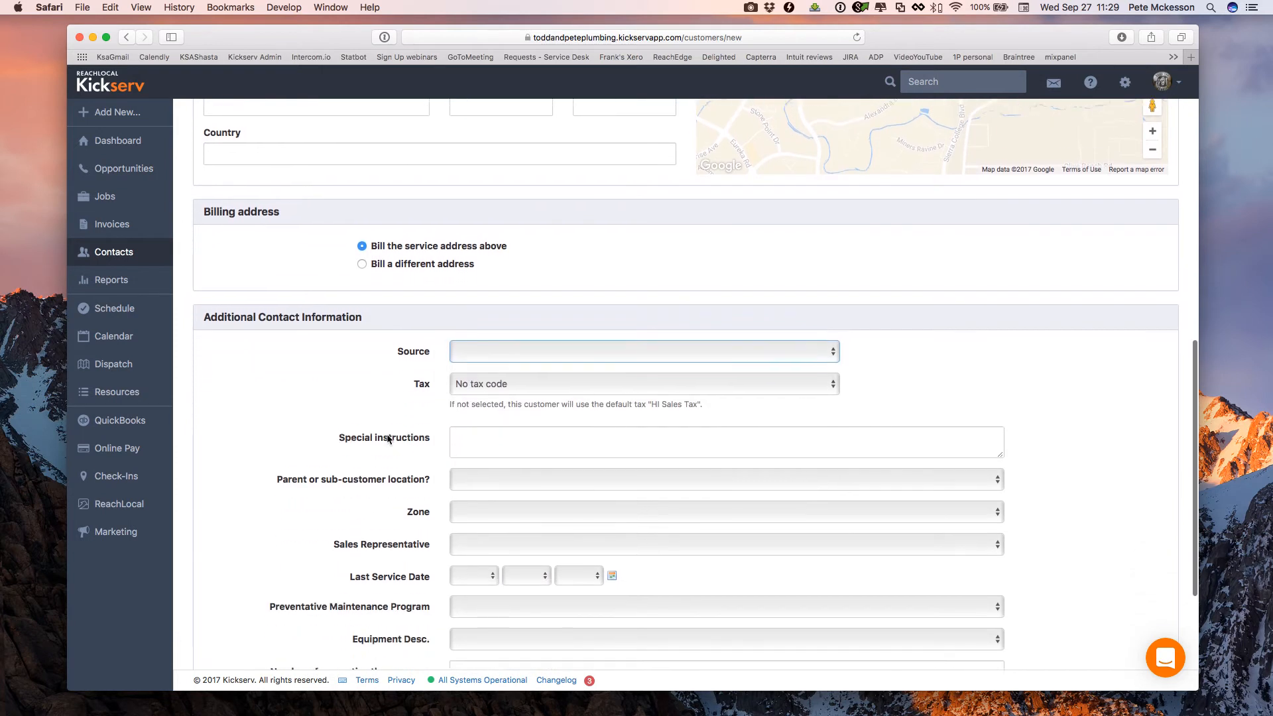
{"action": "left_click", "coordinate": [477, 429]}
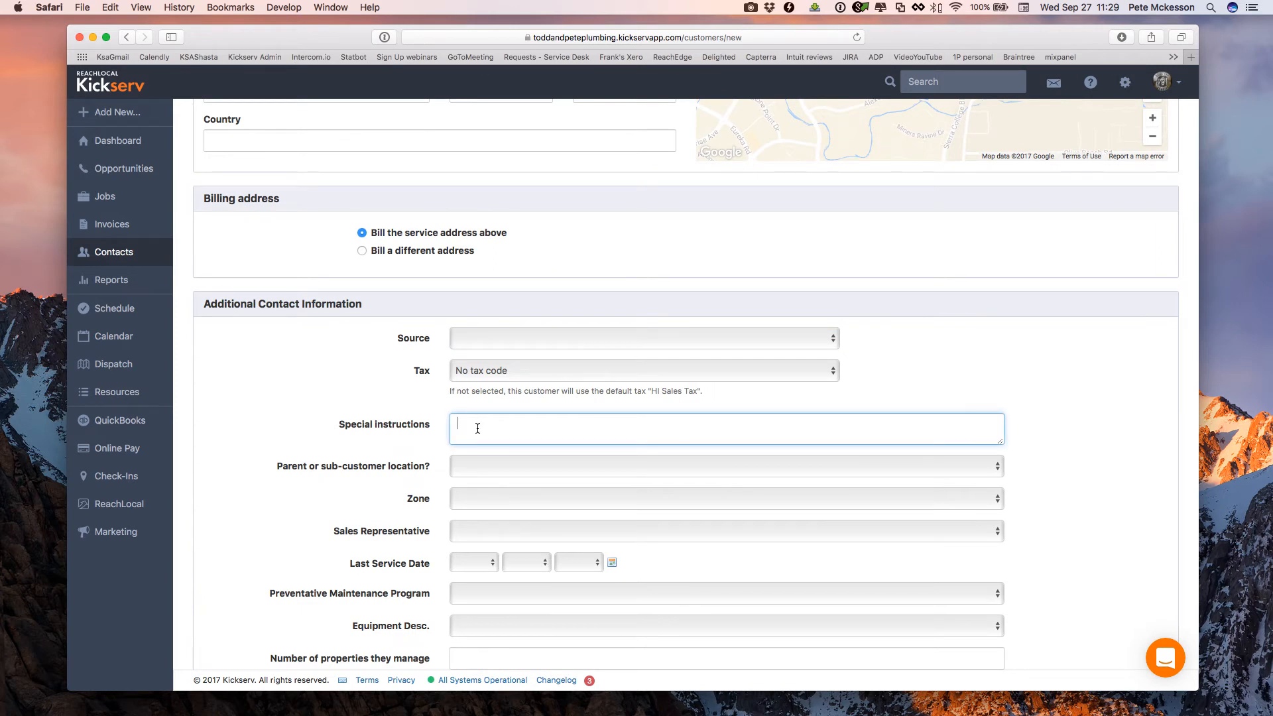
{"action": "scroll", "coordinate": [477, 429], "scroll_direction": "down", "scroll_amount": 1}
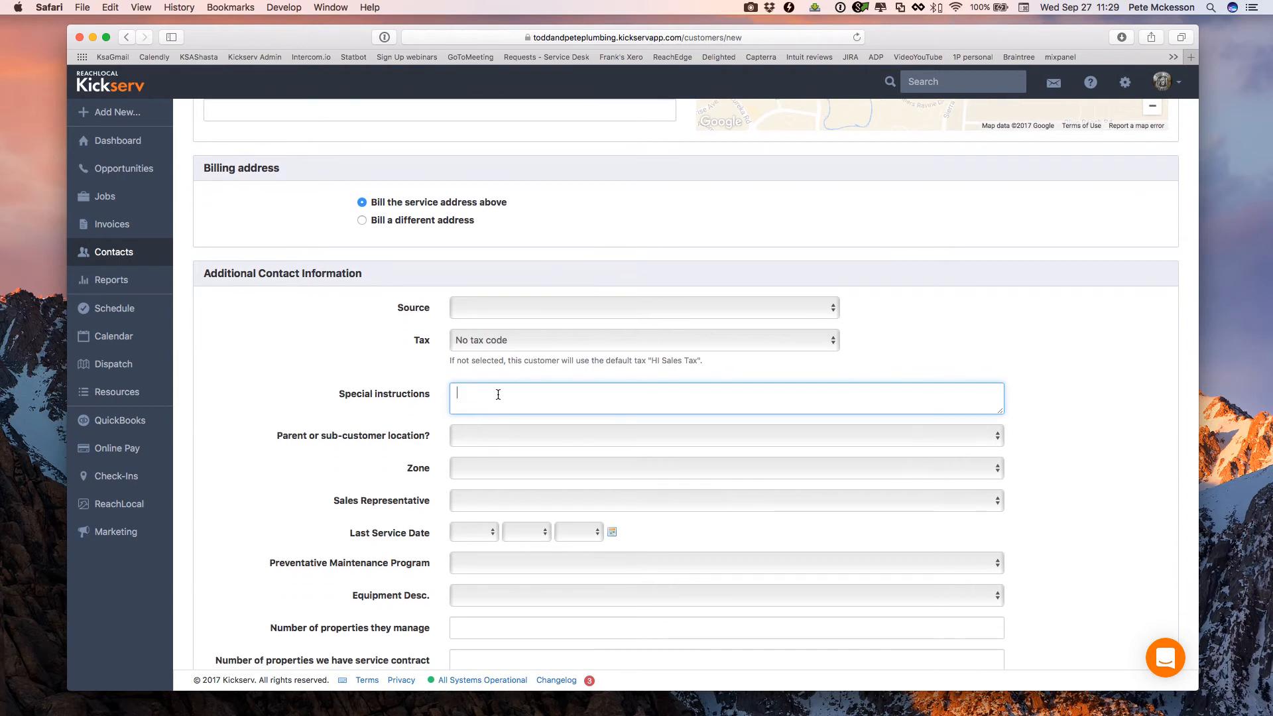
{"action": "scroll", "coordinate": [498, 394], "scroll_direction": "down", "scroll_amount": 1}
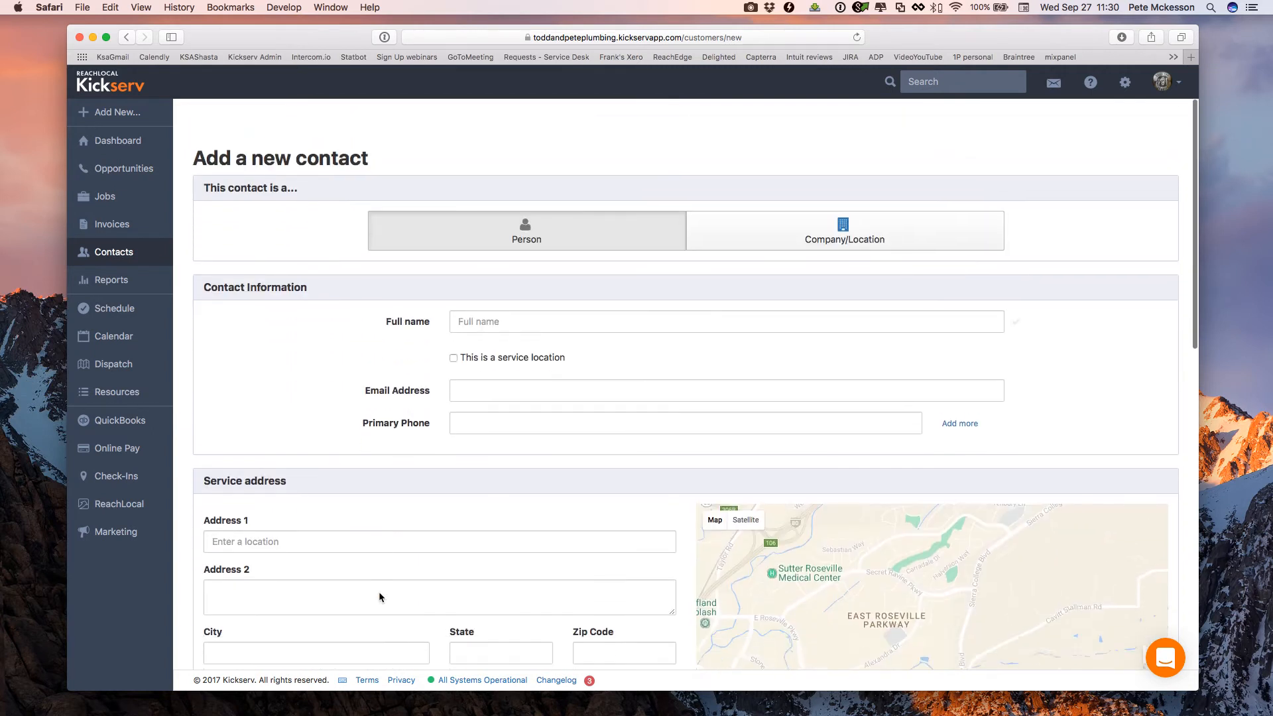
Leave the new contact form without saving, dismiss the add-new choices and return to the dashboard.
{"action": "scroll", "coordinate": [379, 591], "scroll_direction": "down", "scroll_amount": 1}
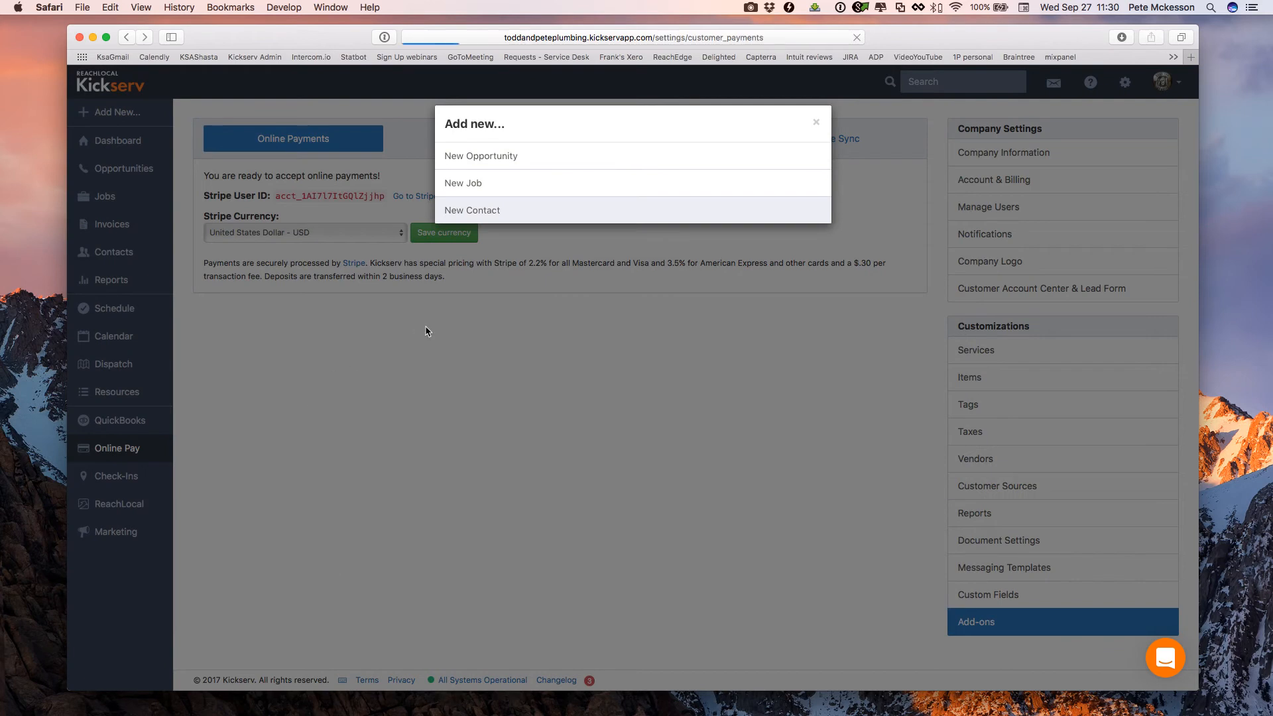
{"action": "left_click", "coordinate": [426, 327]}
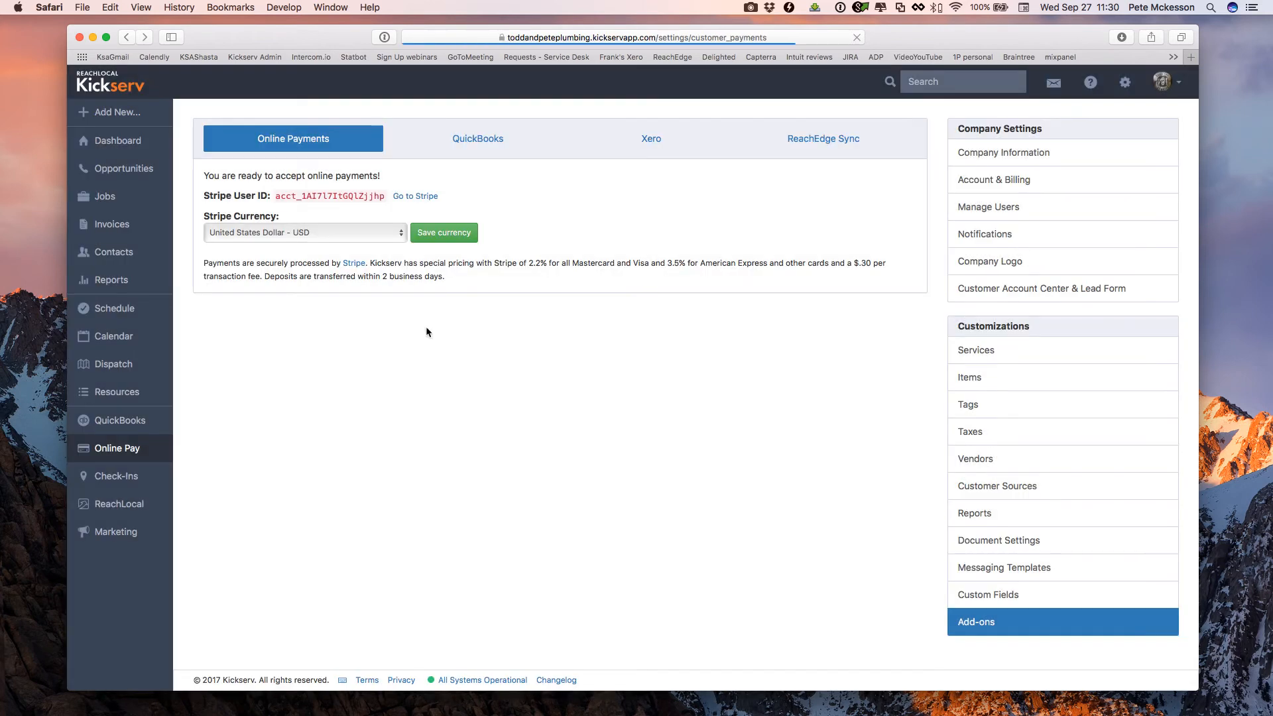
{"action": "left_click", "coordinate": [121, 148]}
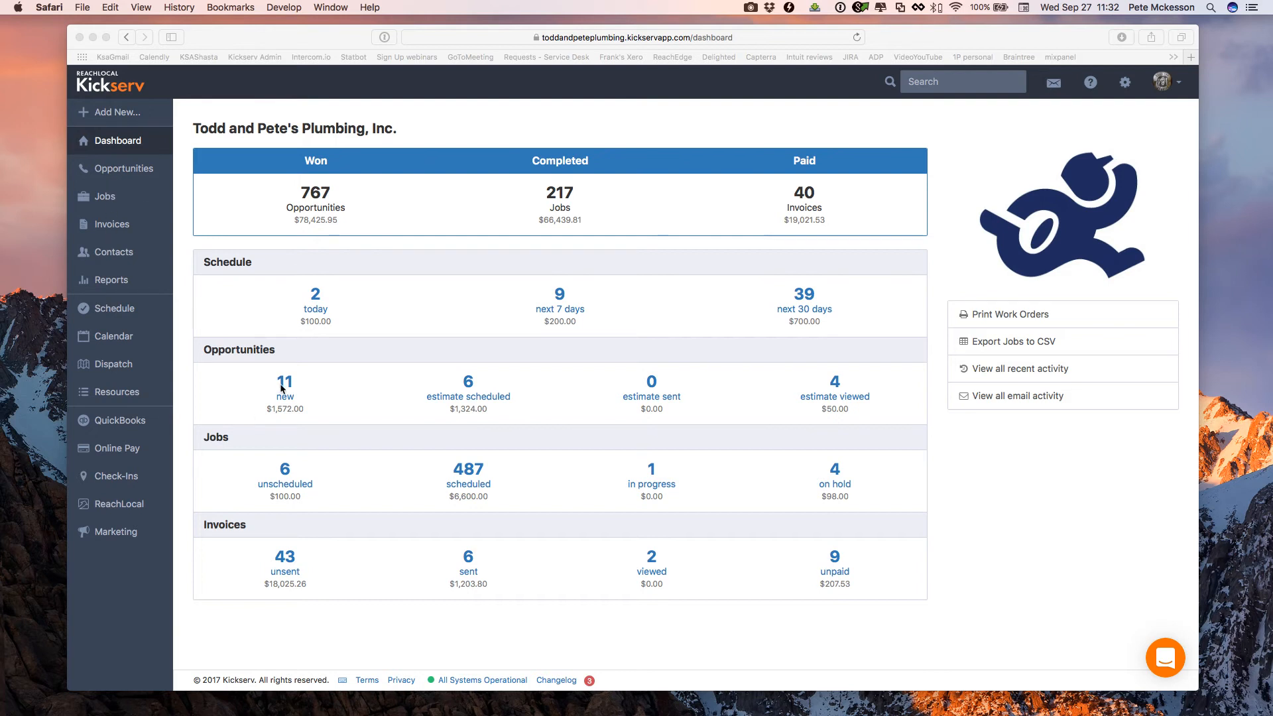
Open the opportunities, view the Estimate Scheduled list and return to the New list.
{"action": "left_click", "coordinate": [114, 171]}
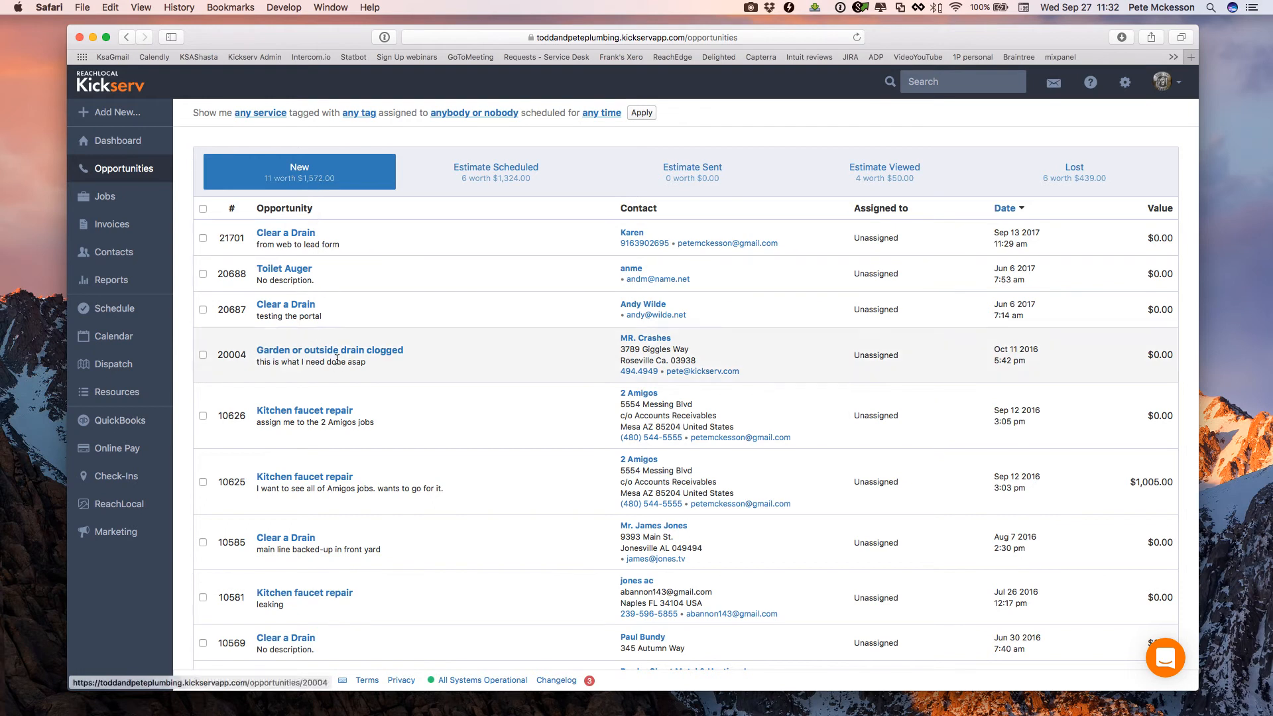
{"action": "left_click", "coordinate": [527, 168]}
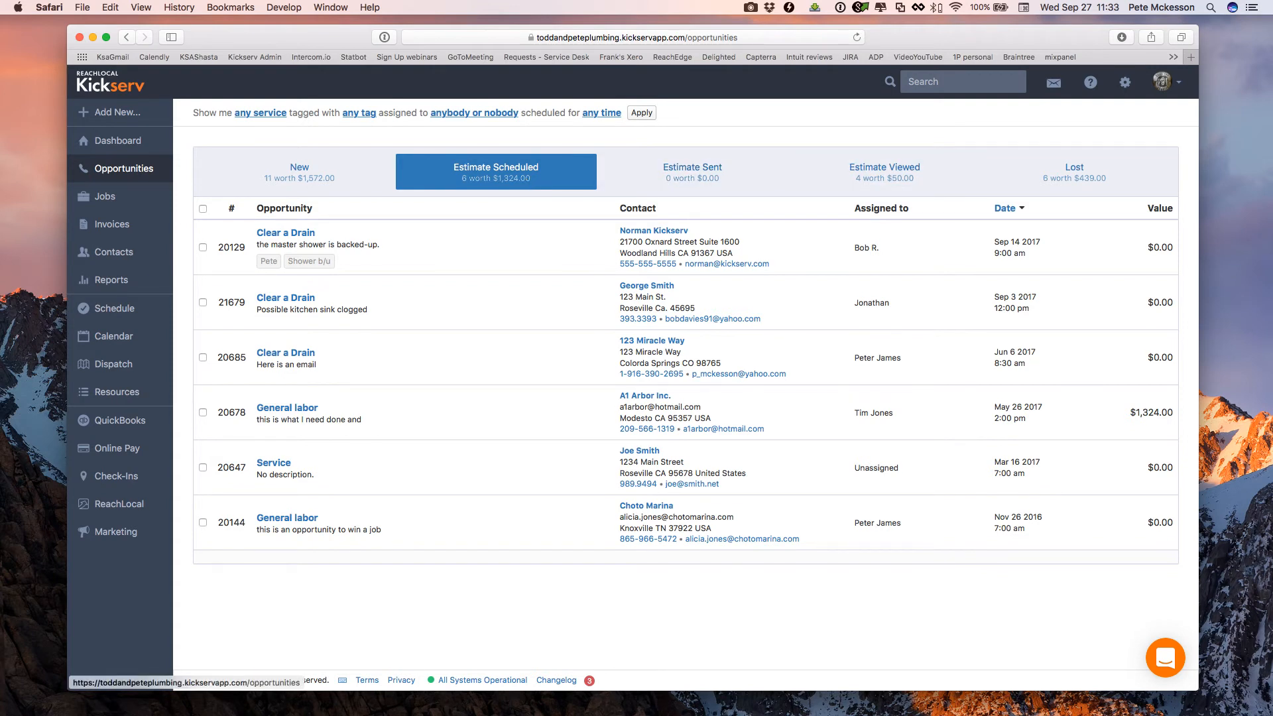
{"action": "key", "text": "shift+super+2"}
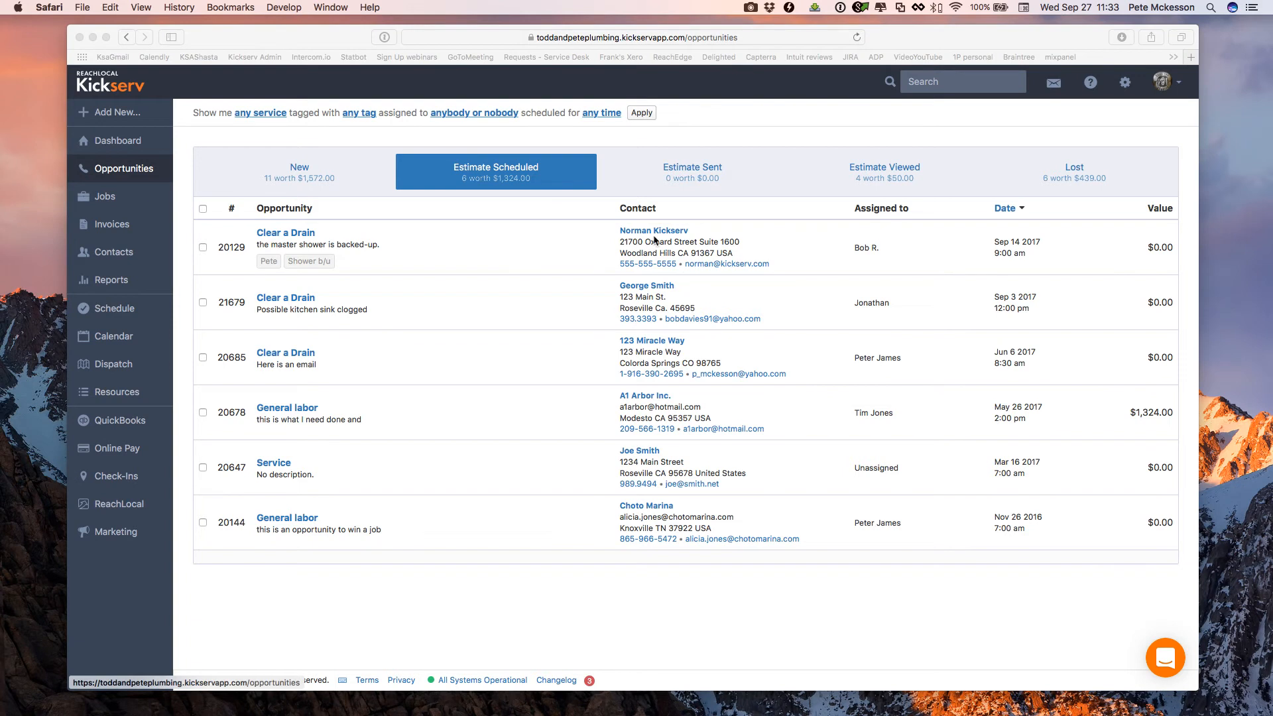
{"action": "left_click", "coordinate": [301, 170]}
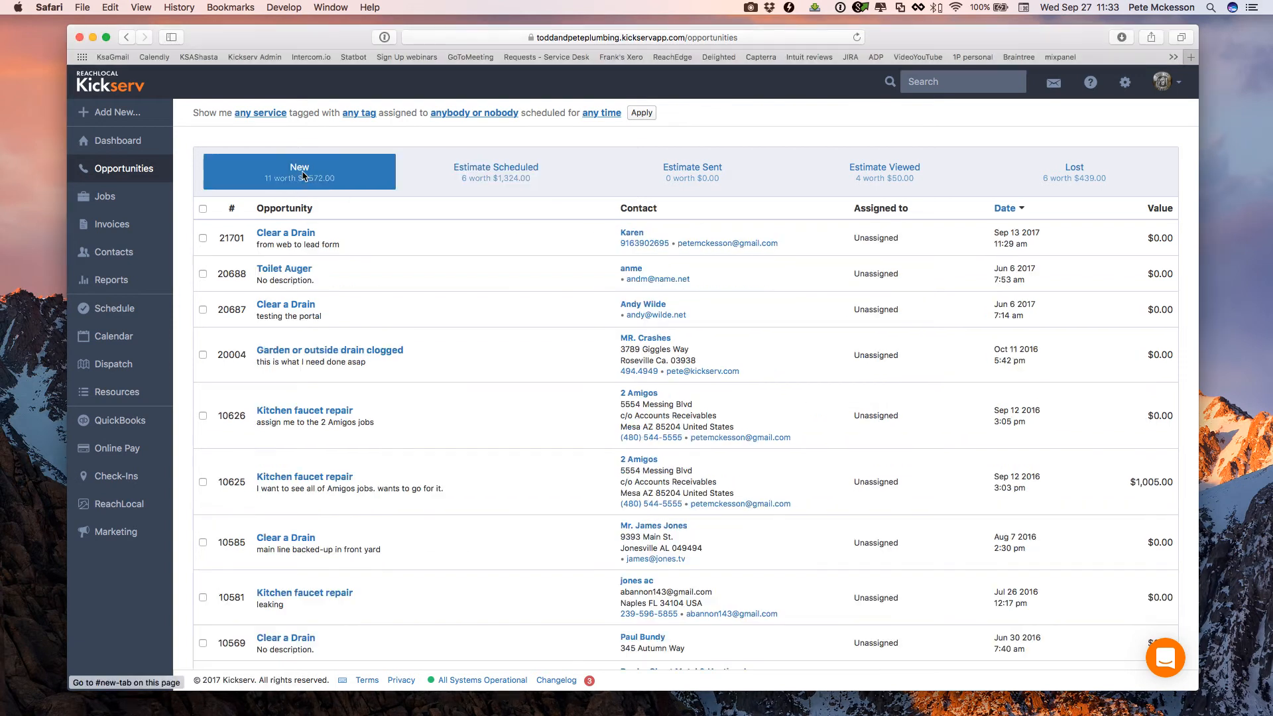
Start an estimate event in the web lead form's Clear a Drain opportunity, with a description to knock on the door and ask for the named person.
{"action": "left_click", "coordinate": [304, 233]}
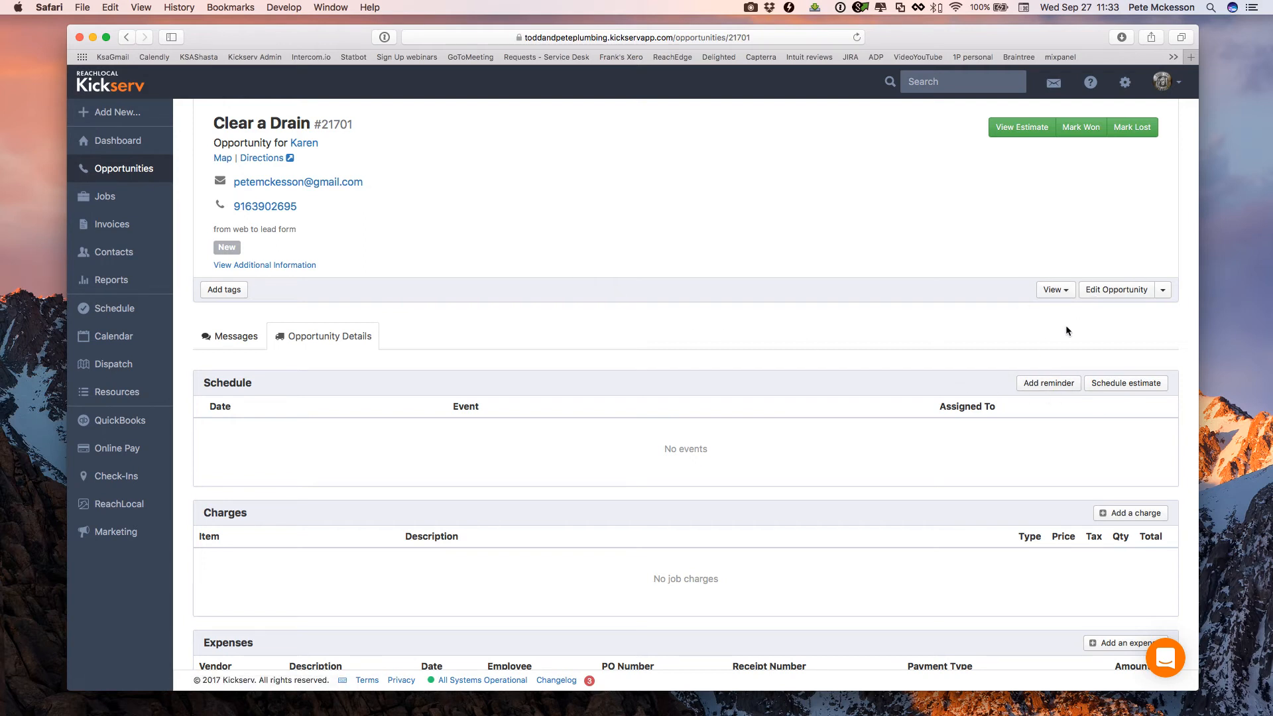
{"action": "left_click", "coordinate": [1112, 384]}
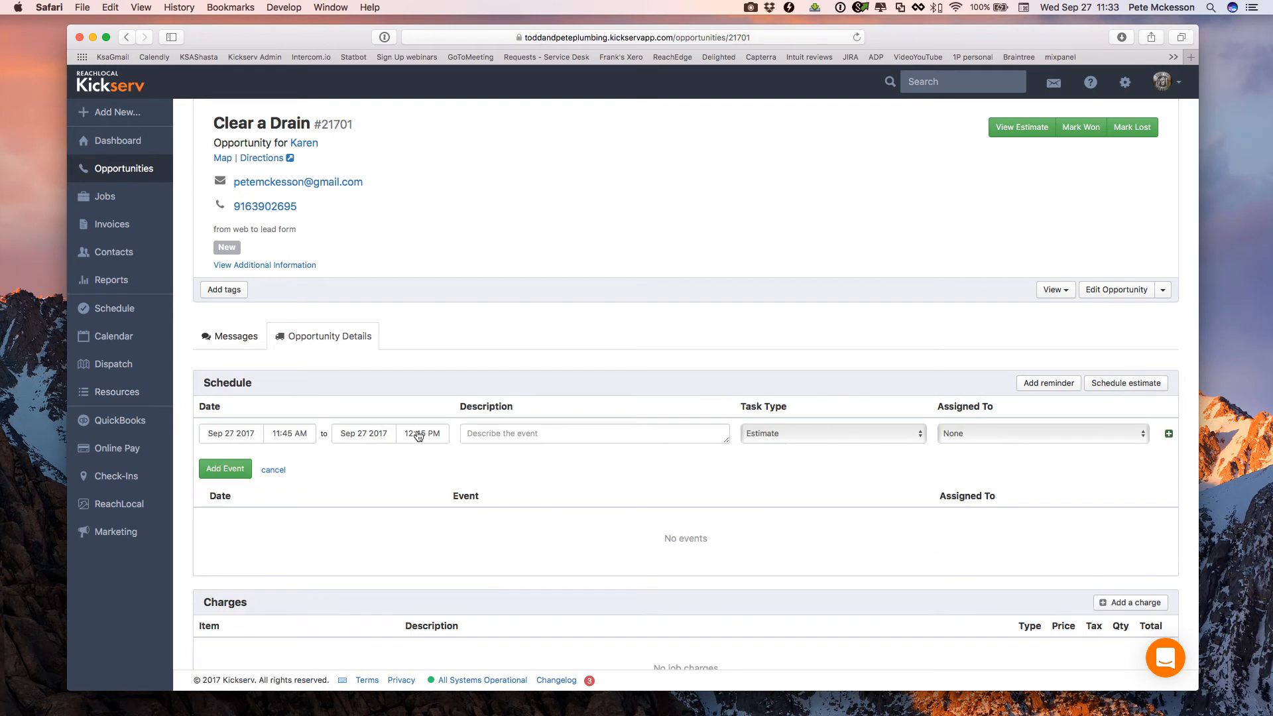
{"action": "left_click", "coordinate": [519, 433]}
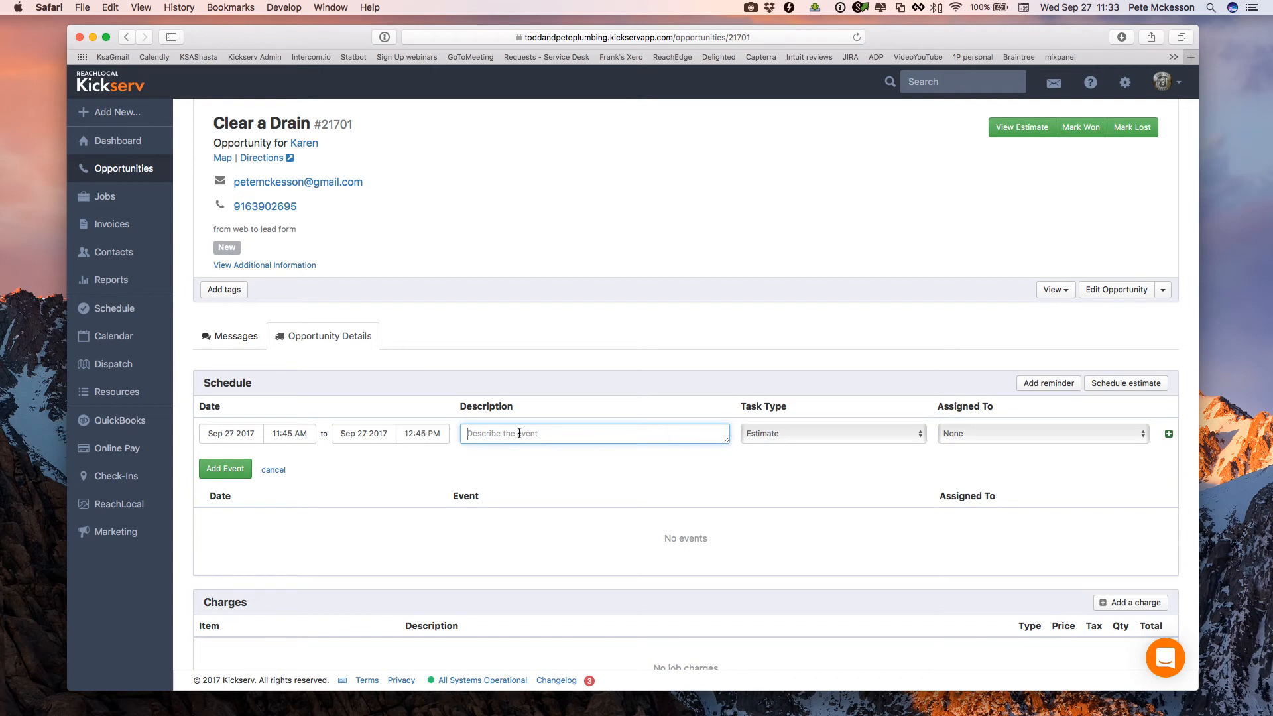
{"action": "type", "text": "kn"}
{"action": "type", "text": "on the door and ask for Tom"}
{"action": "type", "text": "."}
Assign the estimate to the first listed employee and add the event to the opportunity's schedule.
{"action": "key", "text": "Tab"}
{"action": "key", "text": "Tab"}
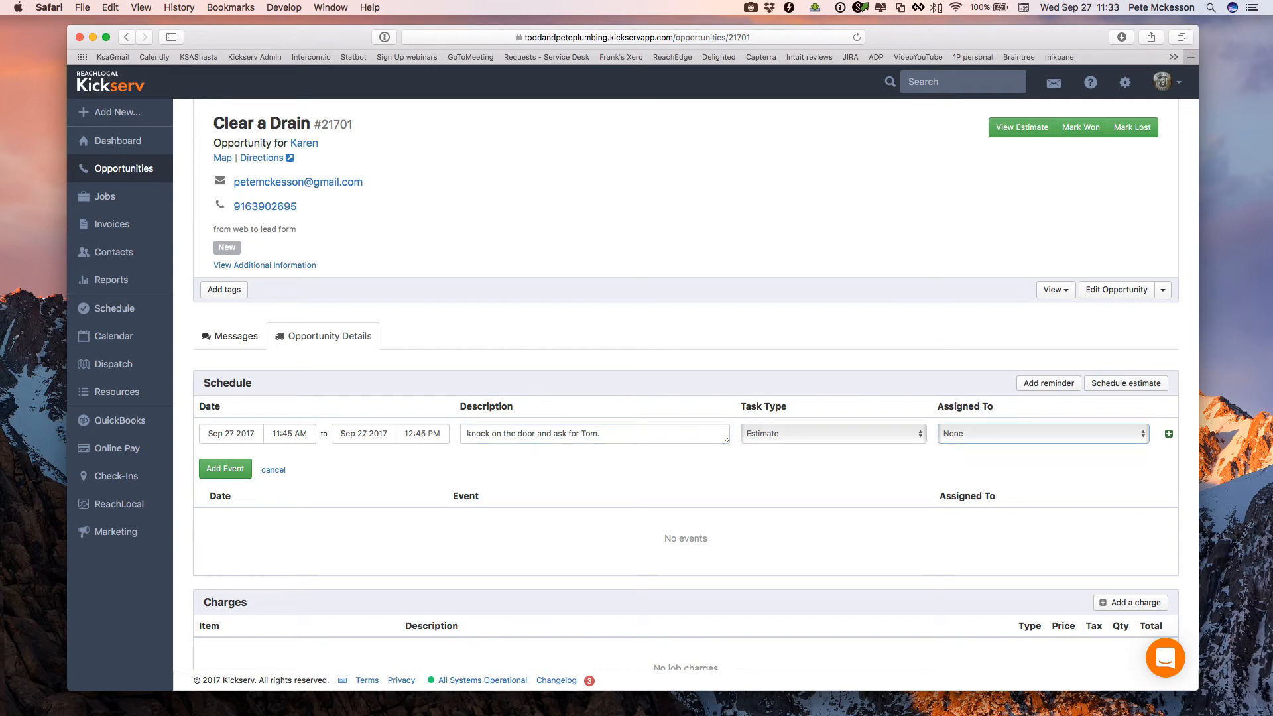
{"action": "key", "text": "Down"}
{"action": "key", "text": "Down"}
{"action": "key", "text": "Return"}
{"action": "left_click", "coordinate": [239, 470]}
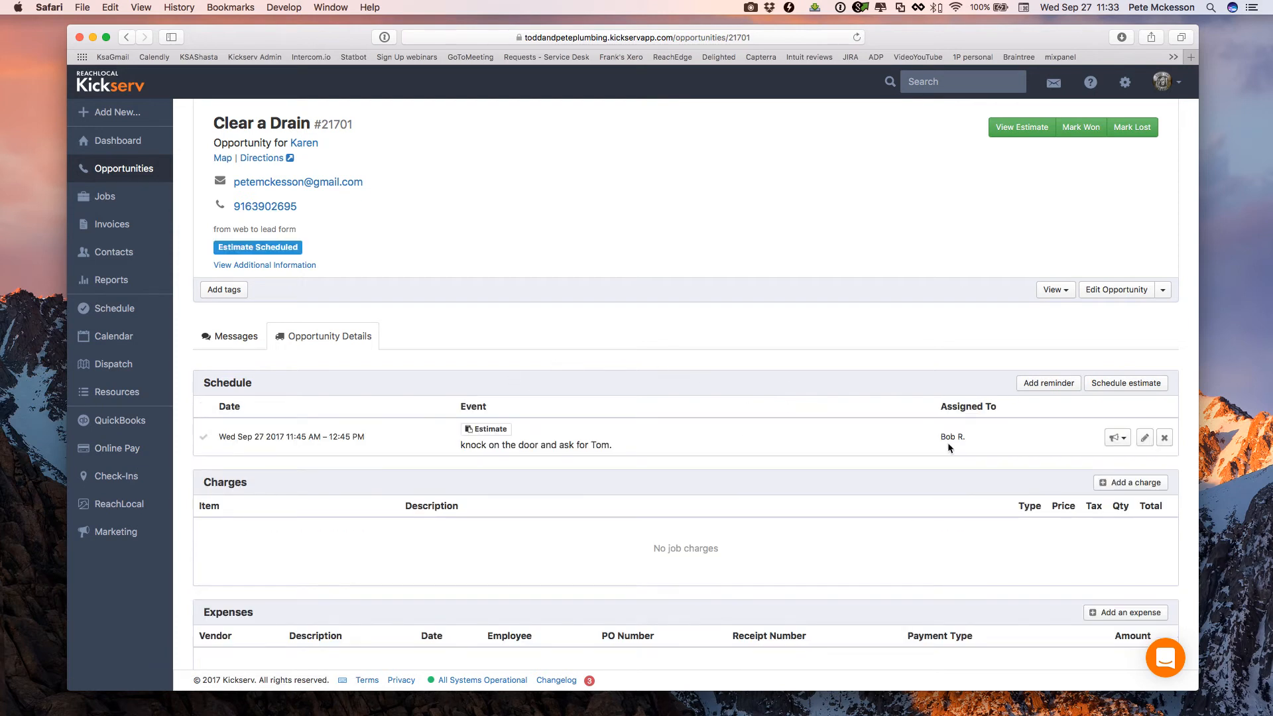
Notify the assigned employee about the estimate event, and review the remaining notification options without sending another one.
{"action": "left_click", "coordinate": [1115, 439]}
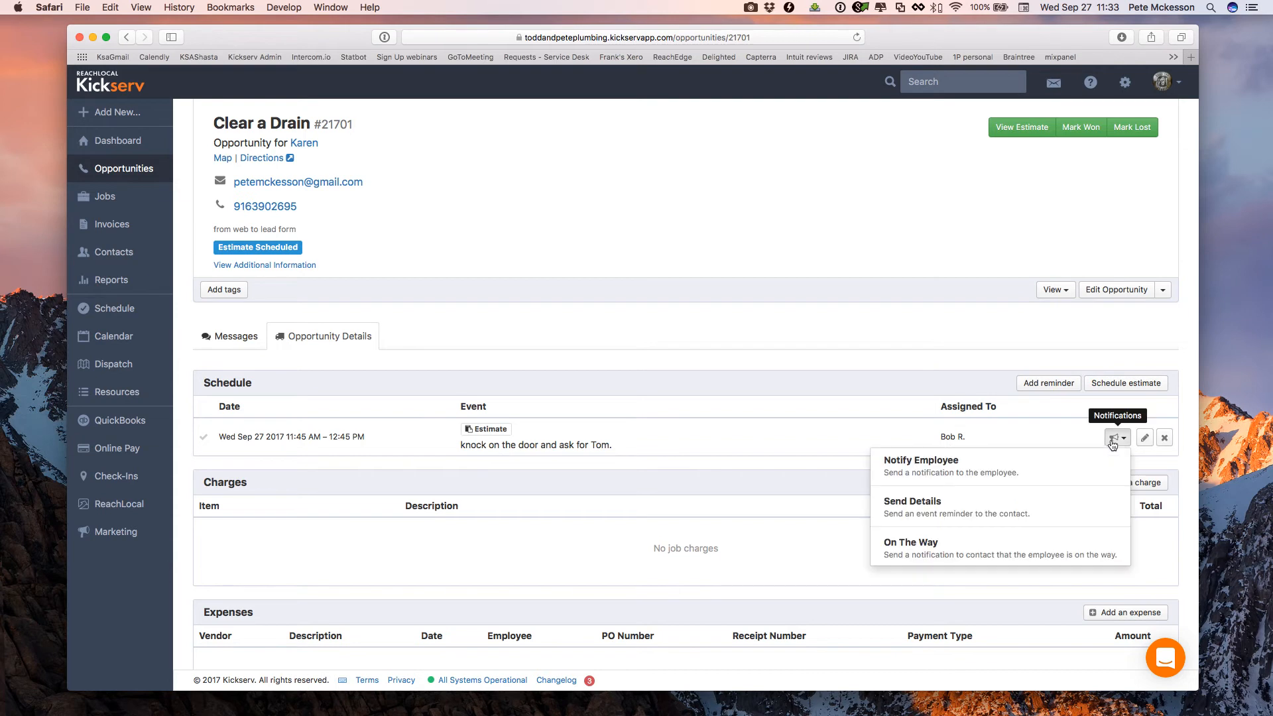
{"action": "left_click", "coordinate": [926, 469]}
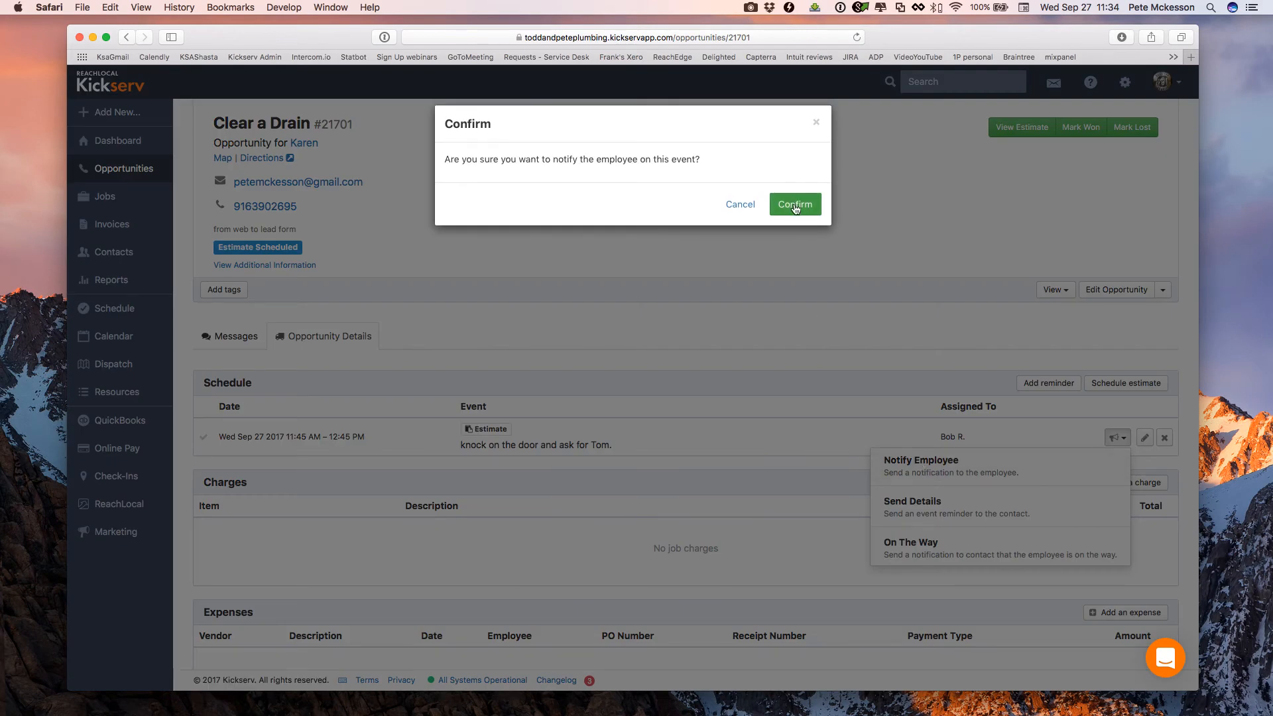
{"action": "left_click", "coordinate": [796, 206]}
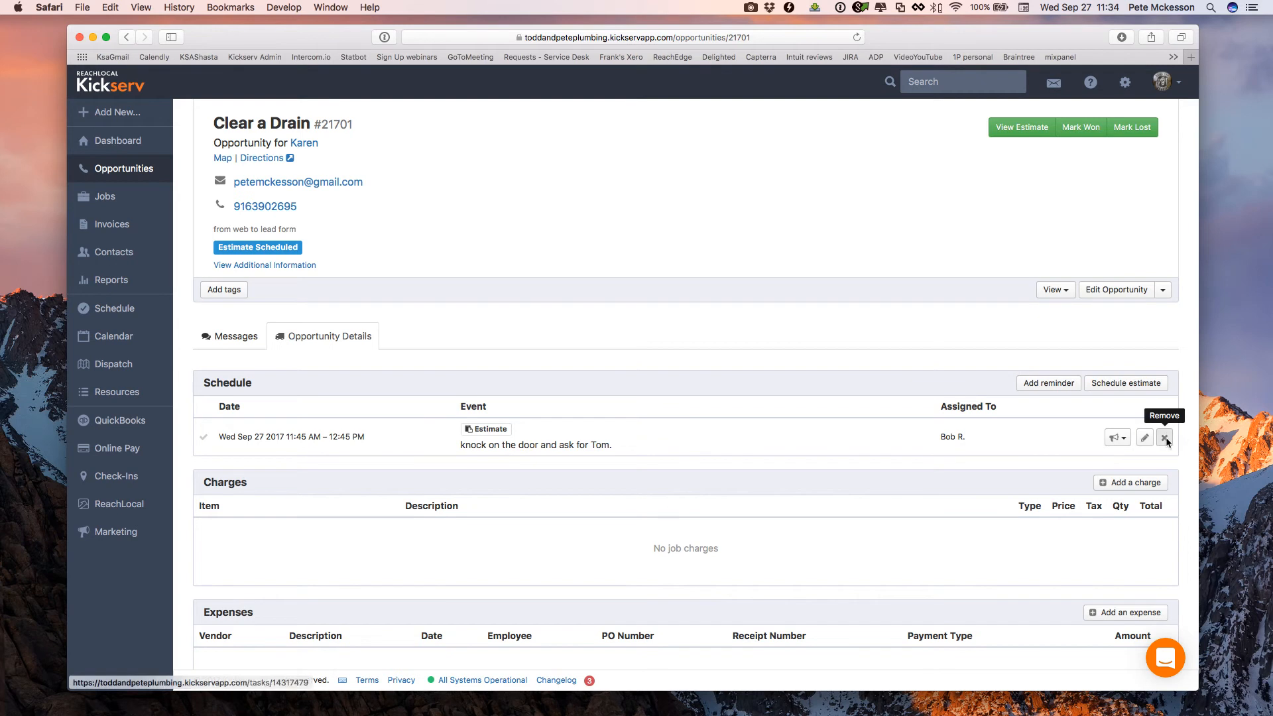
{"action": "left_click", "coordinate": [1118, 438]}
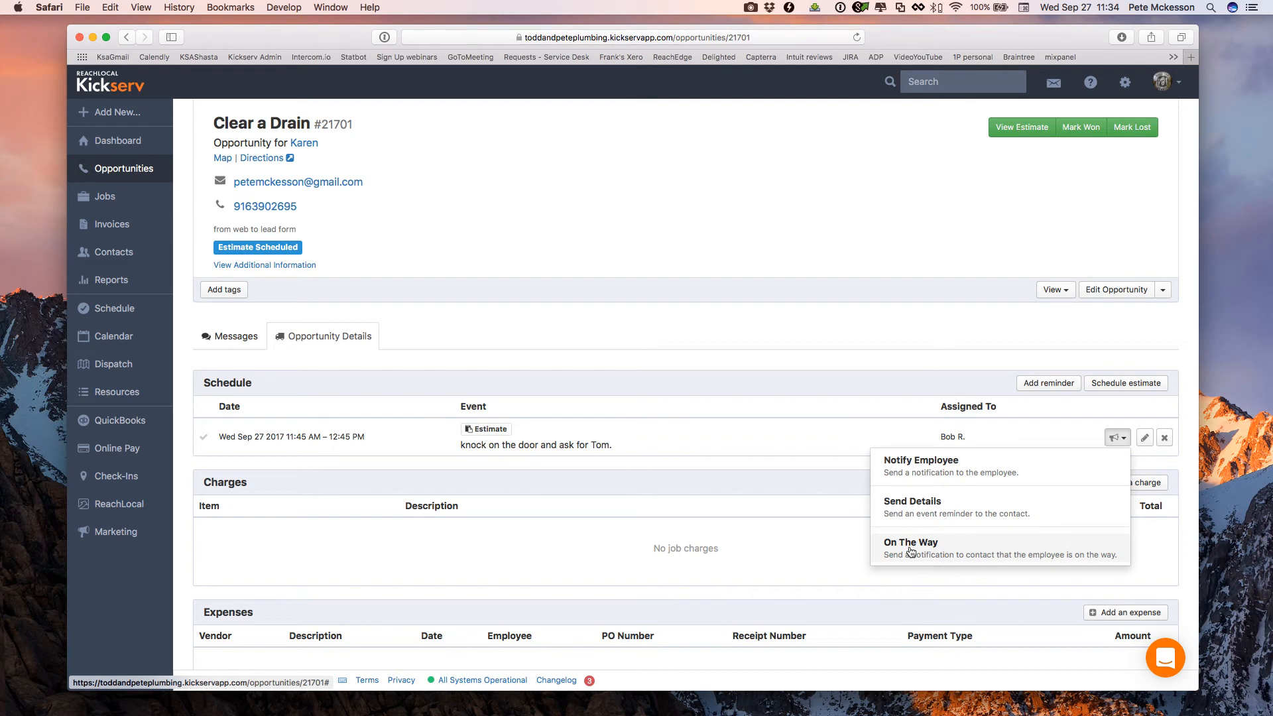
{"action": "left_click", "coordinate": [816, 447]}
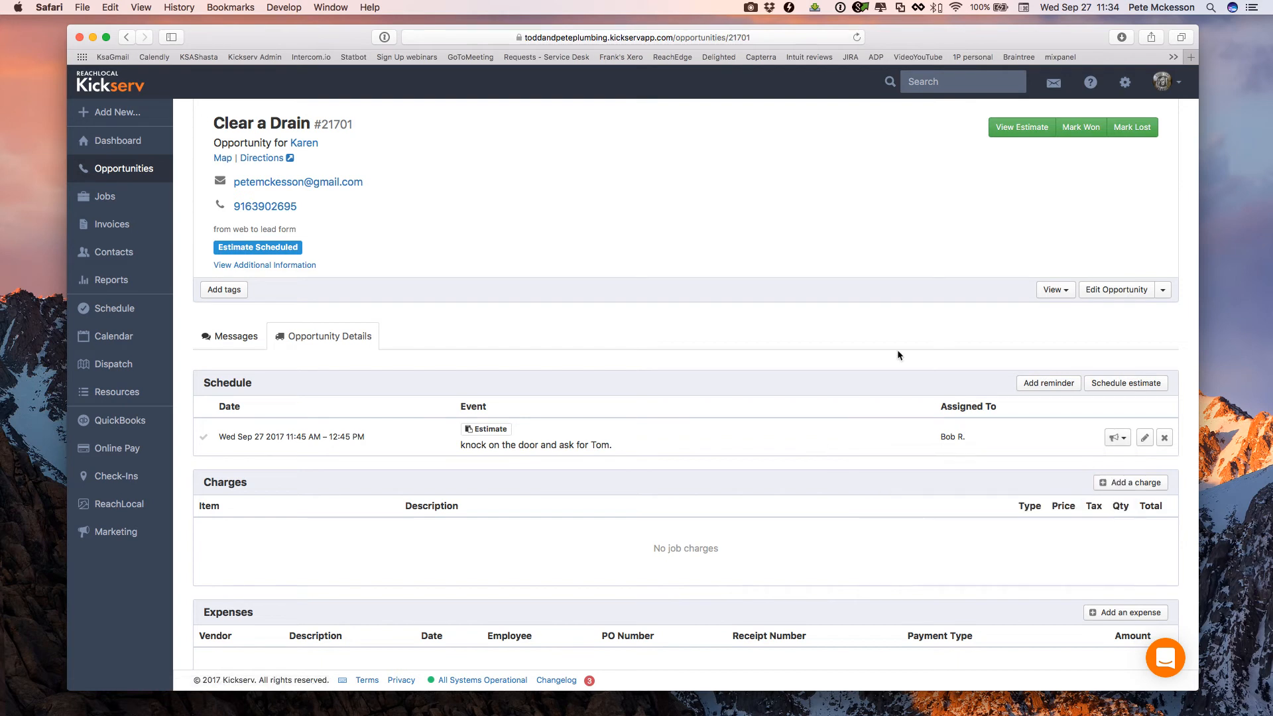
View the opportunity's estimate, look over its email form and document preview, and return to the estimate.
{"action": "left_click", "coordinate": [1011, 133]}
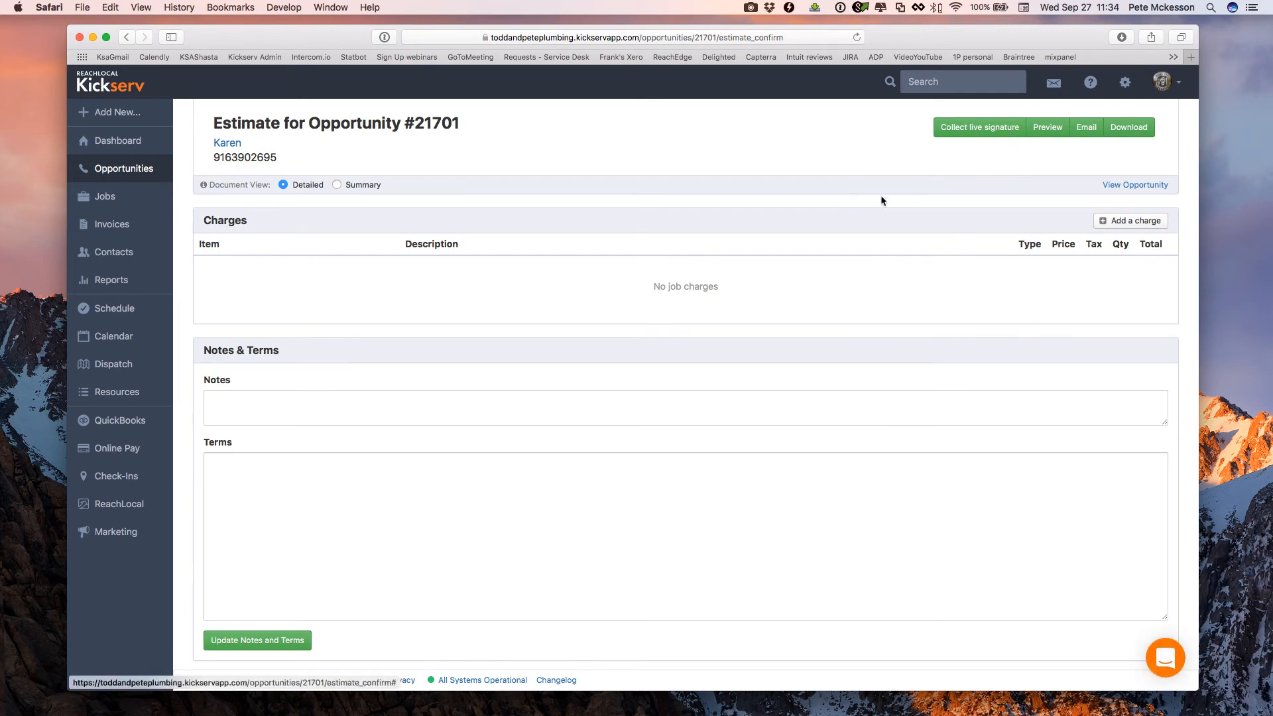
{"action": "left_click", "coordinate": [1088, 133]}
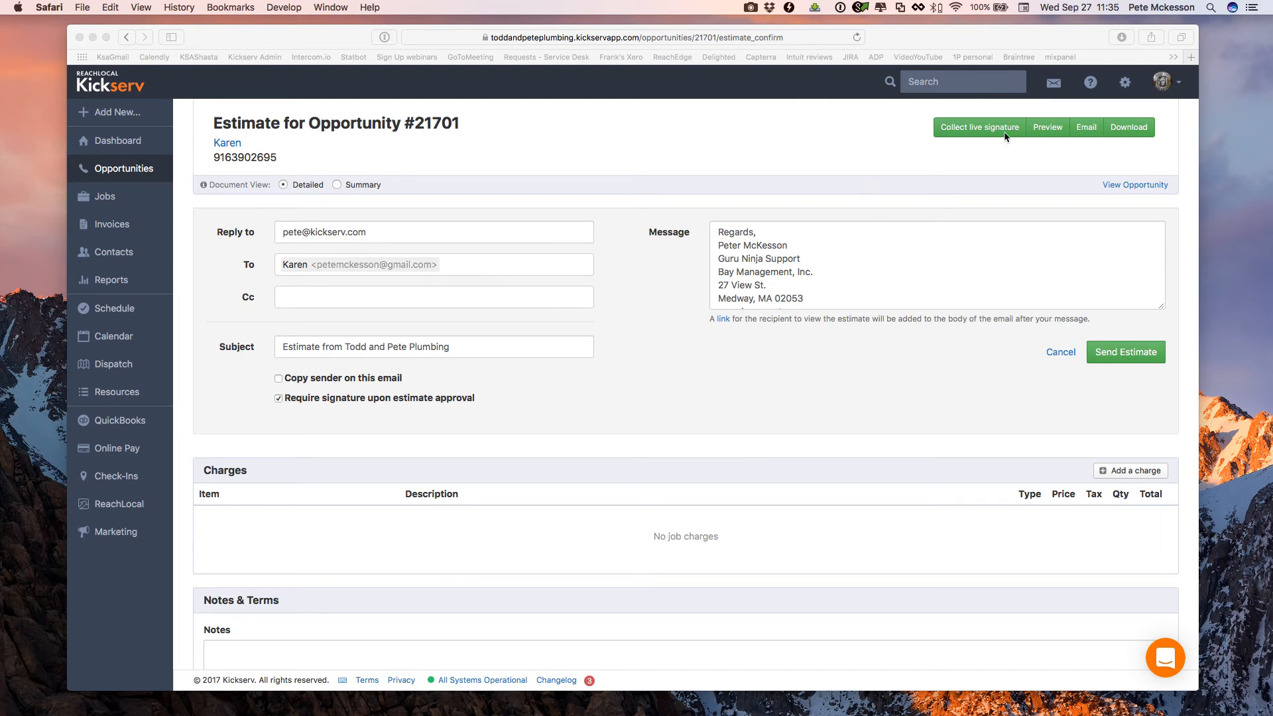
{"action": "left_click", "coordinate": [1049, 132]}
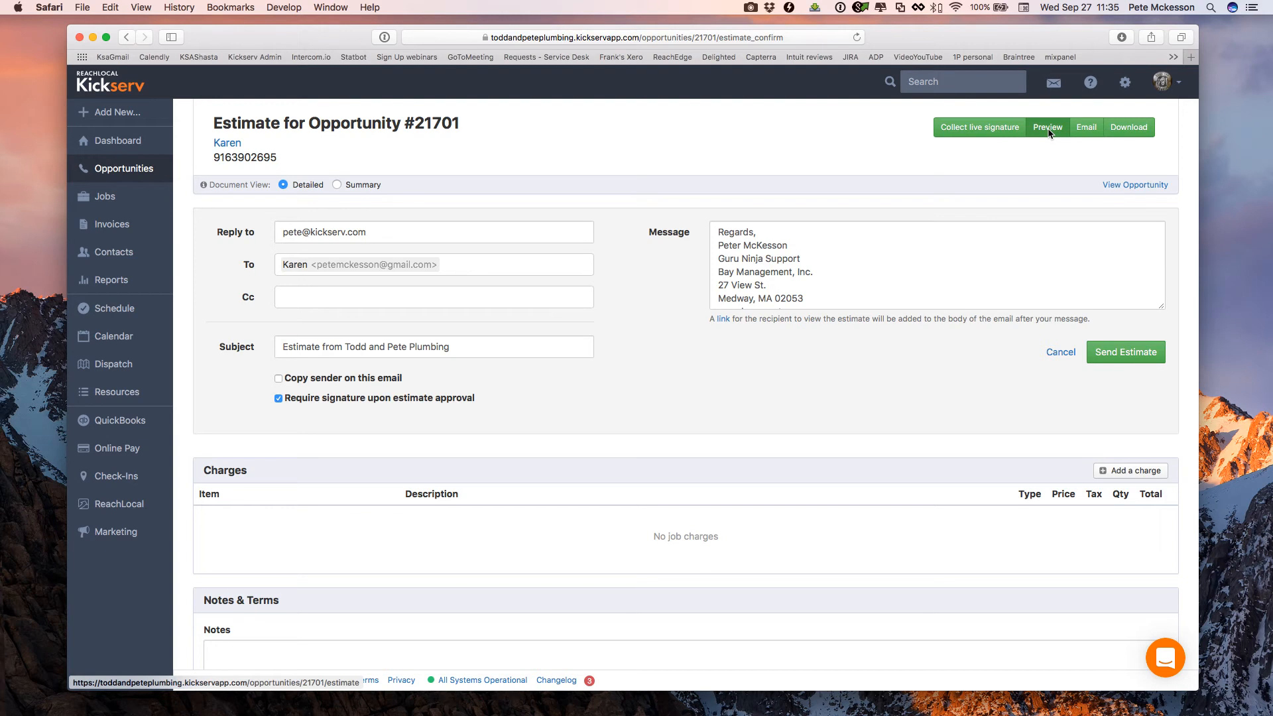
{"action": "left_click", "coordinate": [1048, 132]}
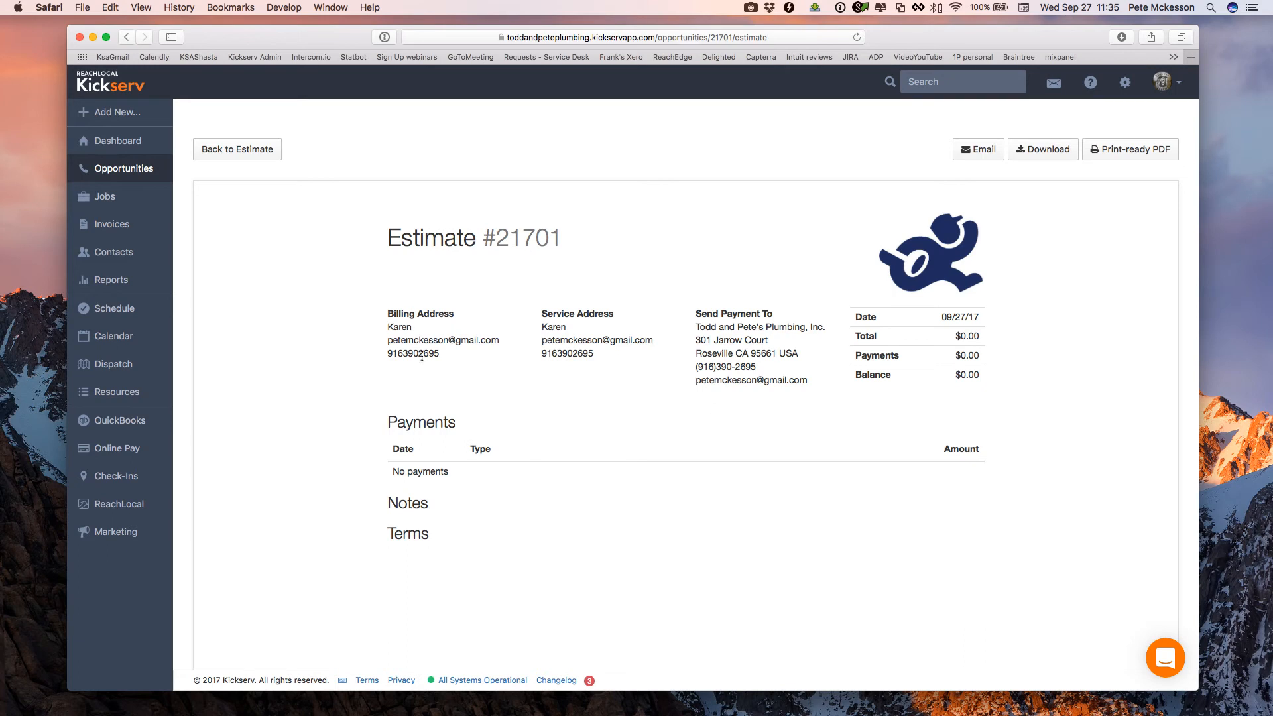
{"action": "scroll", "coordinate": [414, 281], "scroll_direction": "left", "scroll_amount": 10}
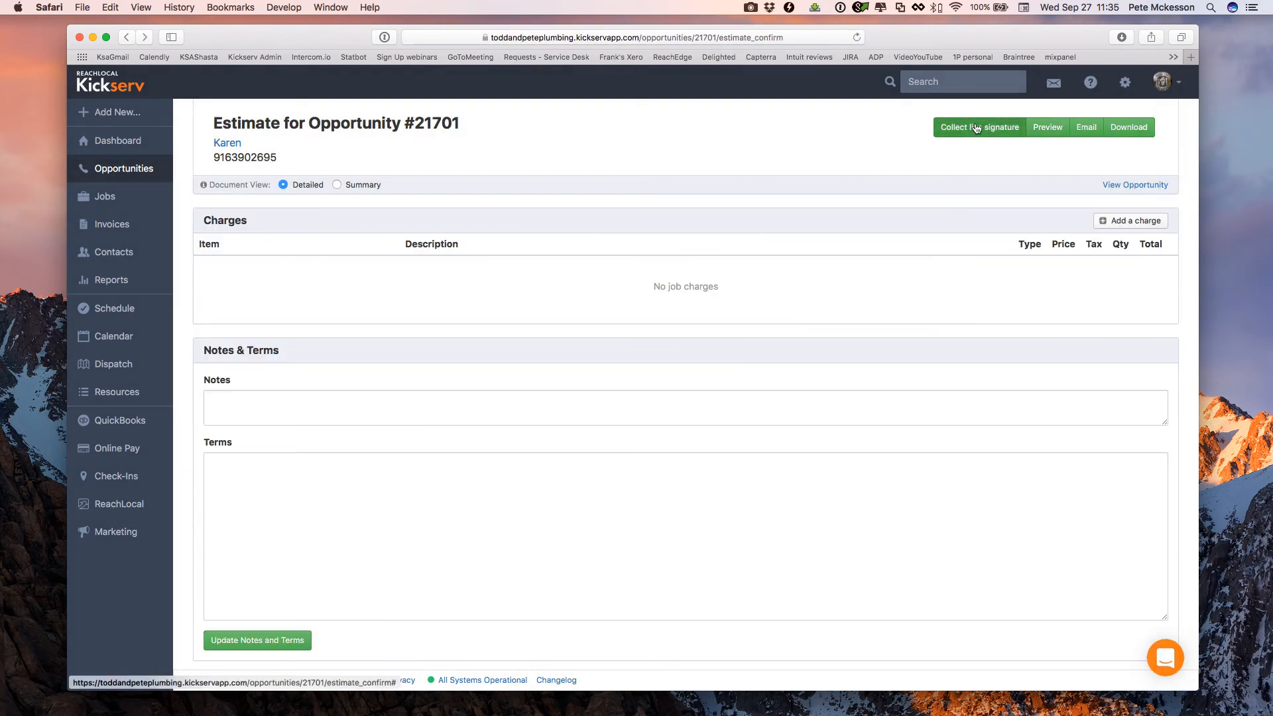
Collect a live customer signature on the estimate, enter the signer's first name and save it.
{"action": "left_click", "coordinate": [976, 127]}
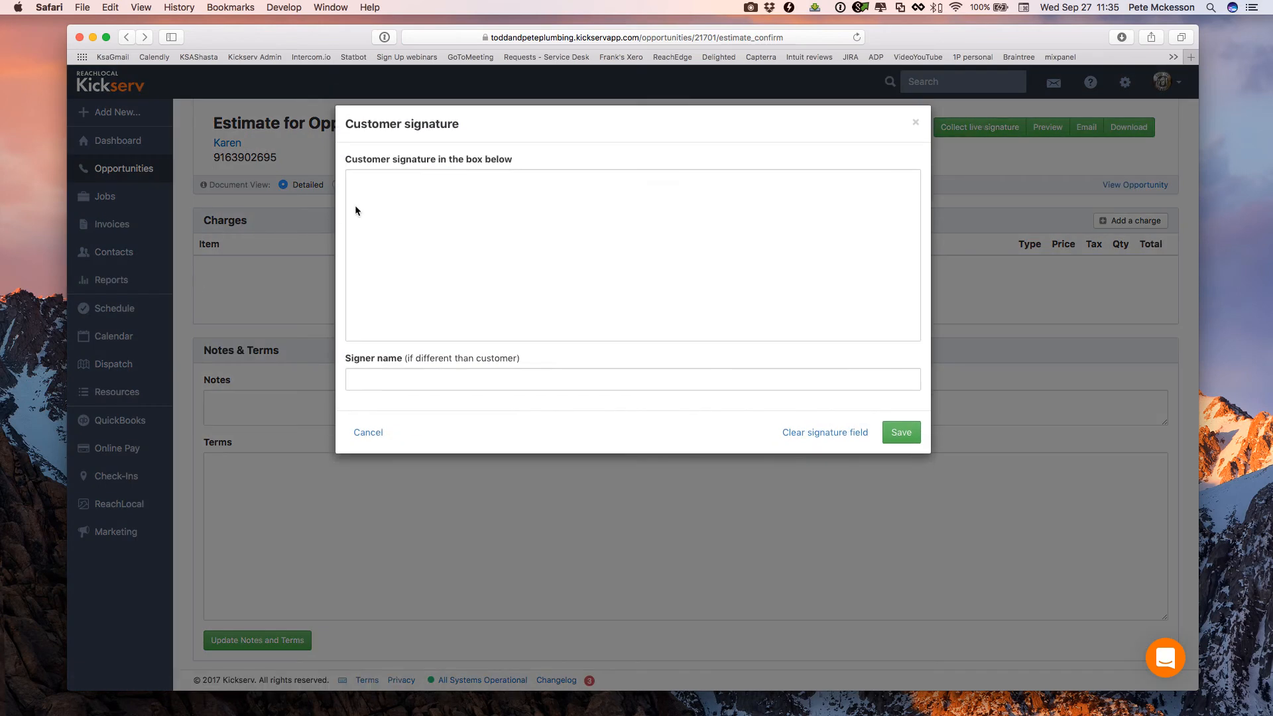
{"action": "mouse_move", "coordinate": [355, 205]}
{"action": "left_mouse_down"}
{"action": "mouse_move", "coordinate": [372, 321]}
{"action": "mouse_move", "coordinate": [378, 299]}
{"action": "mouse_move", "coordinate": [672, 290]}
{"action": "left_mouse_up"}
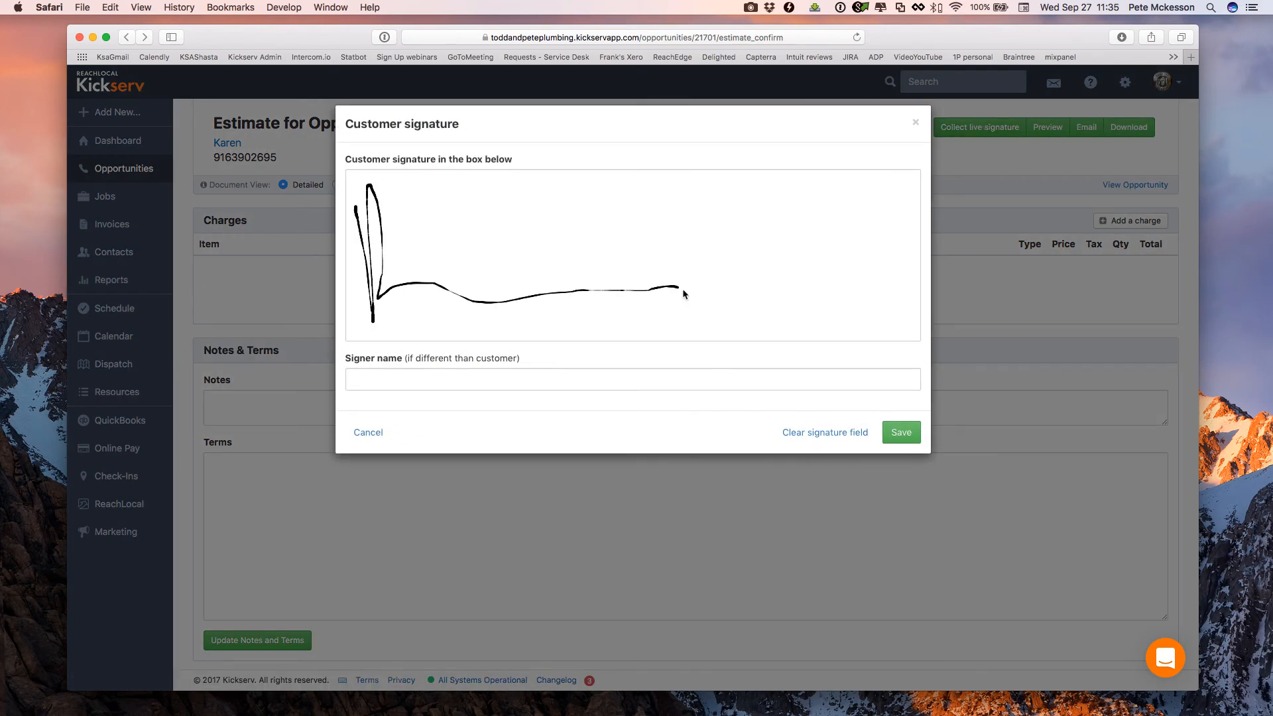
{"action": "left_click", "coordinate": [394, 377]}
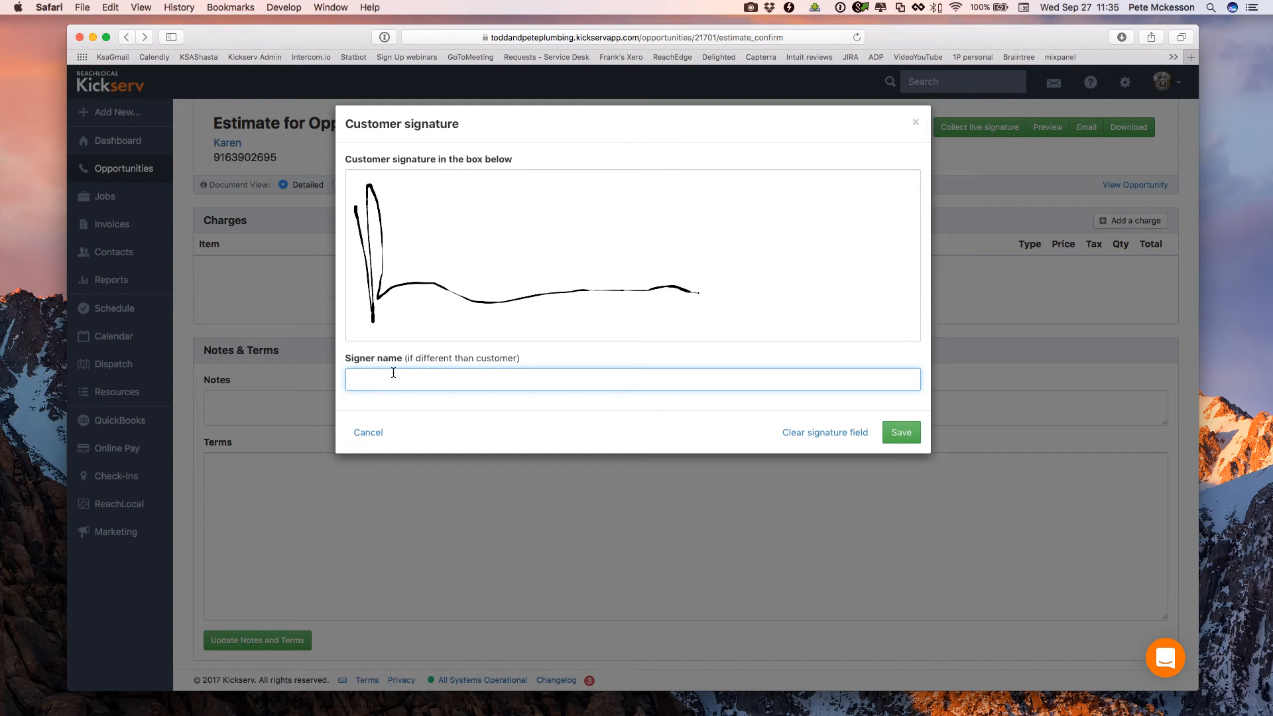
{"action": "type", "text": "pete"}
{"action": "left_click", "coordinate": [900, 433]}
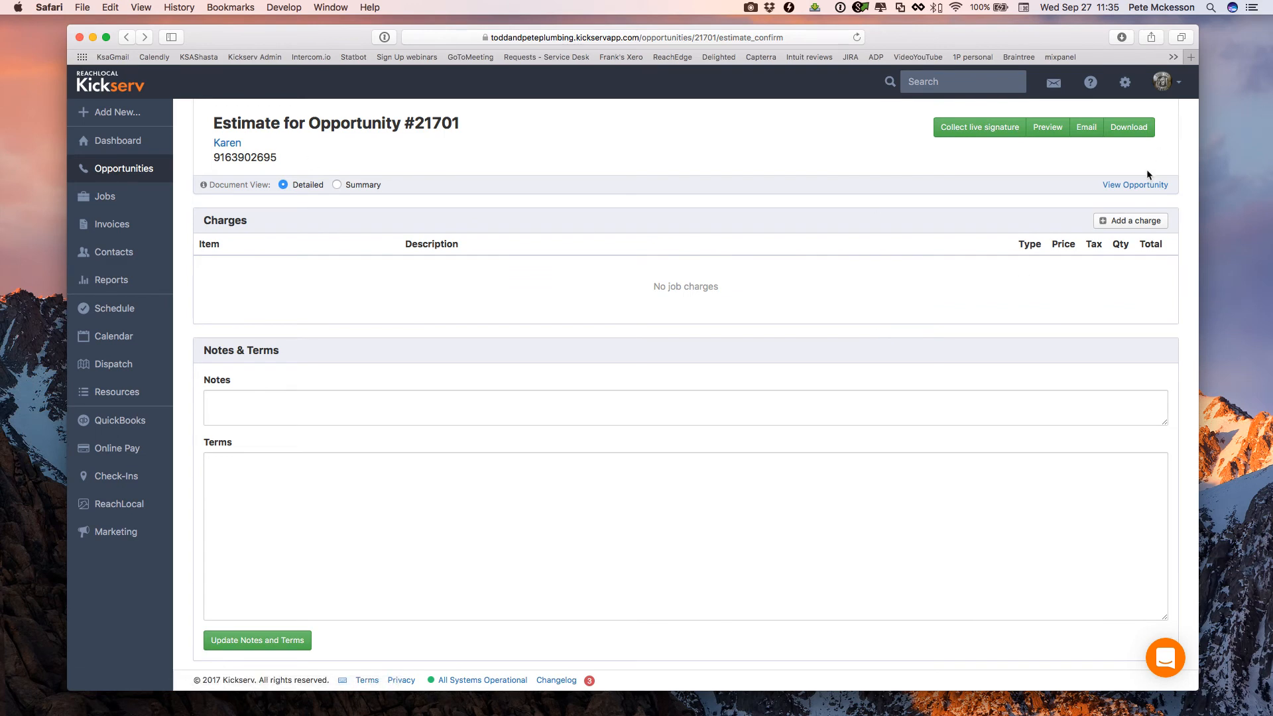
Return to the Clear a Drain opportunity, mark it as won and check off its estimate event as completed.
{"action": "left_click", "coordinate": [1143, 187]}
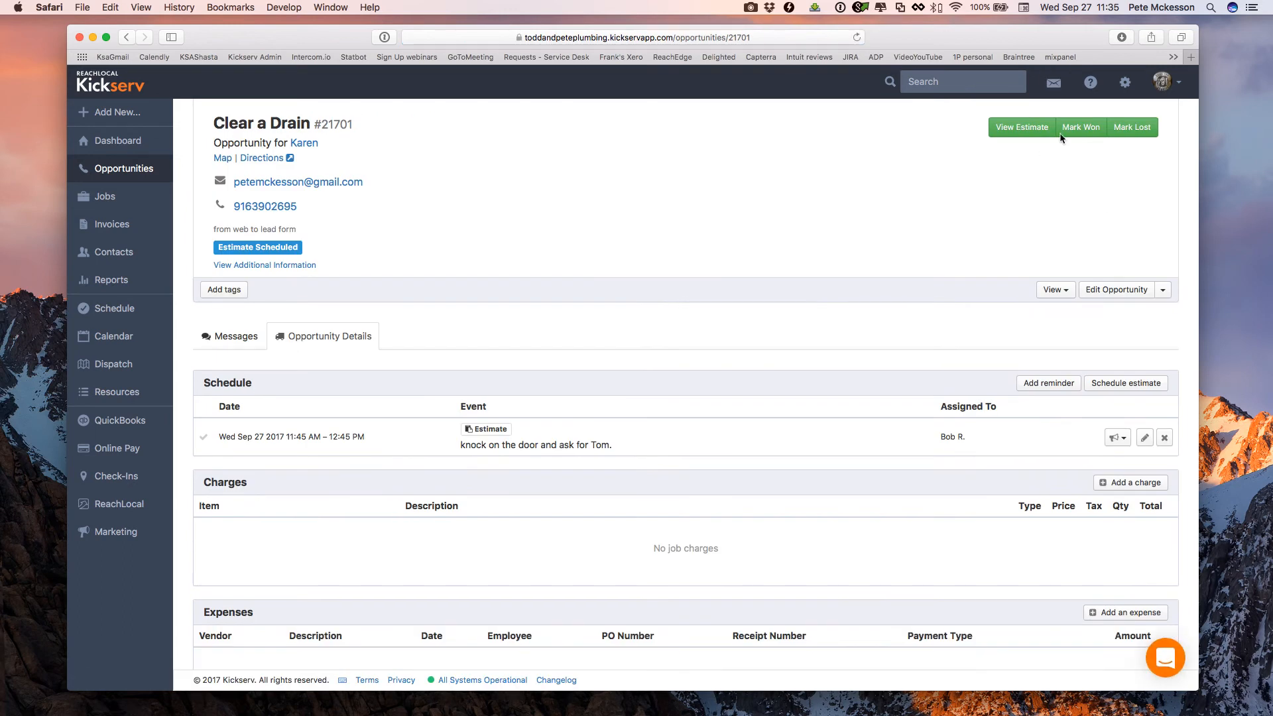
{"action": "left_click", "coordinate": [1075, 128]}
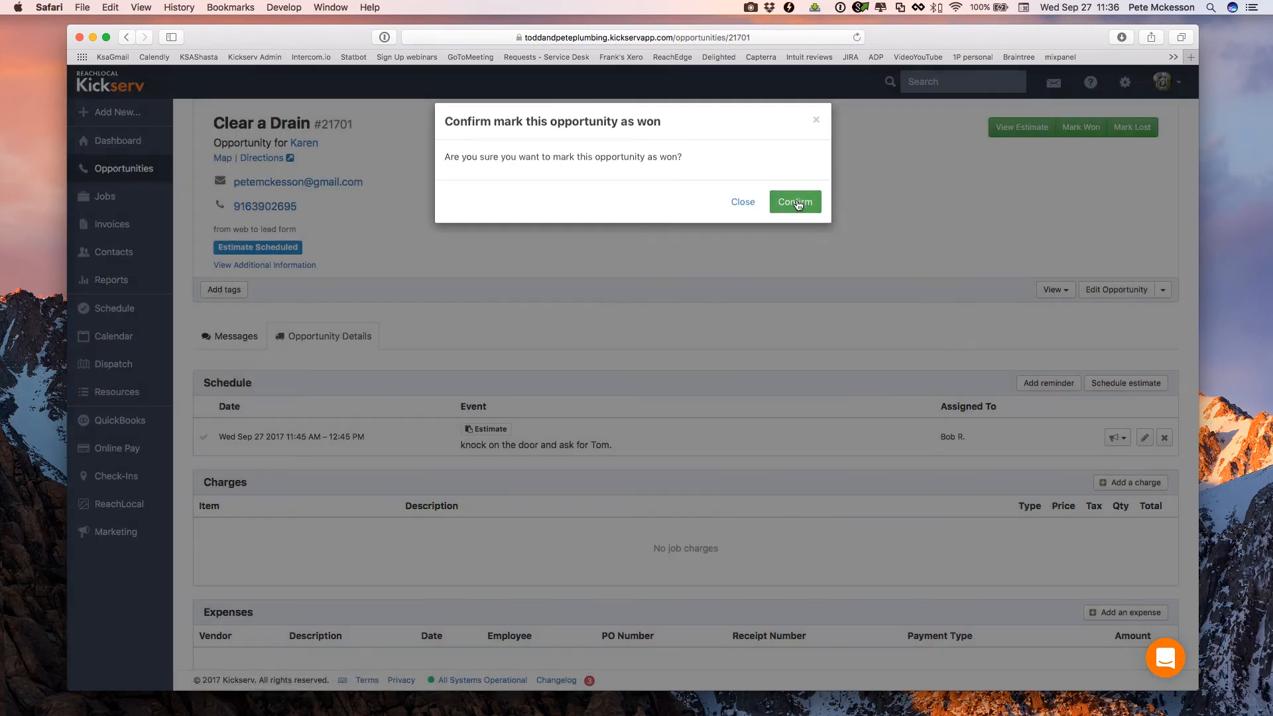
{"action": "left_click", "coordinate": [797, 202]}
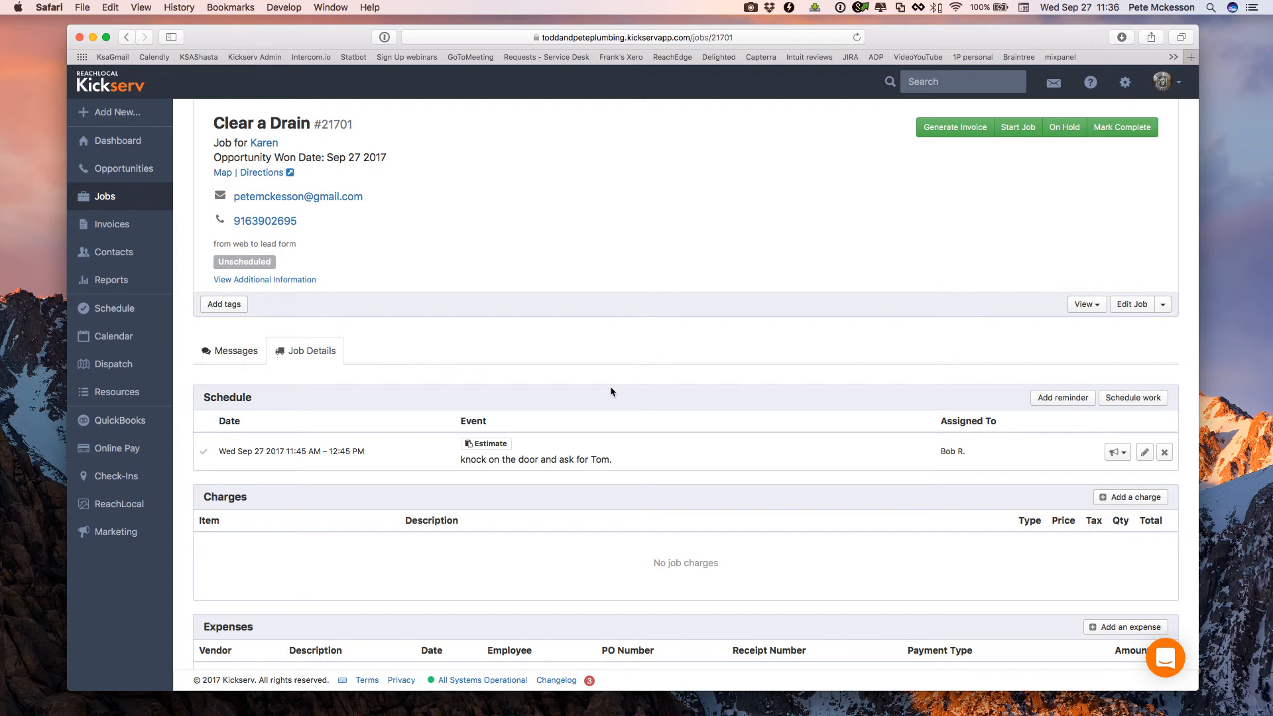
{"action": "left_click", "coordinate": [203, 454]}
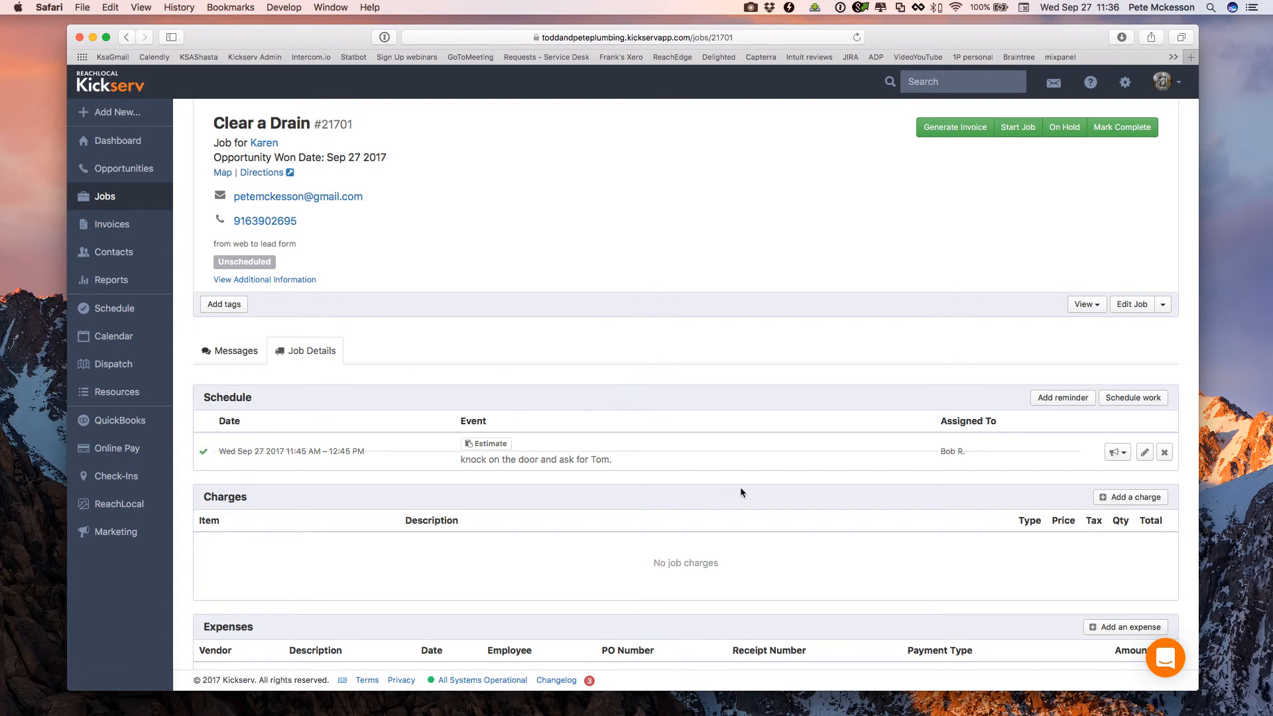
Schedule a work event on the job for Sep 27 2017, 1:00 PM to 2:00 PM, assigned to the first listed employee.
{"action": "left_click", "coordinate": [1165, 396]}
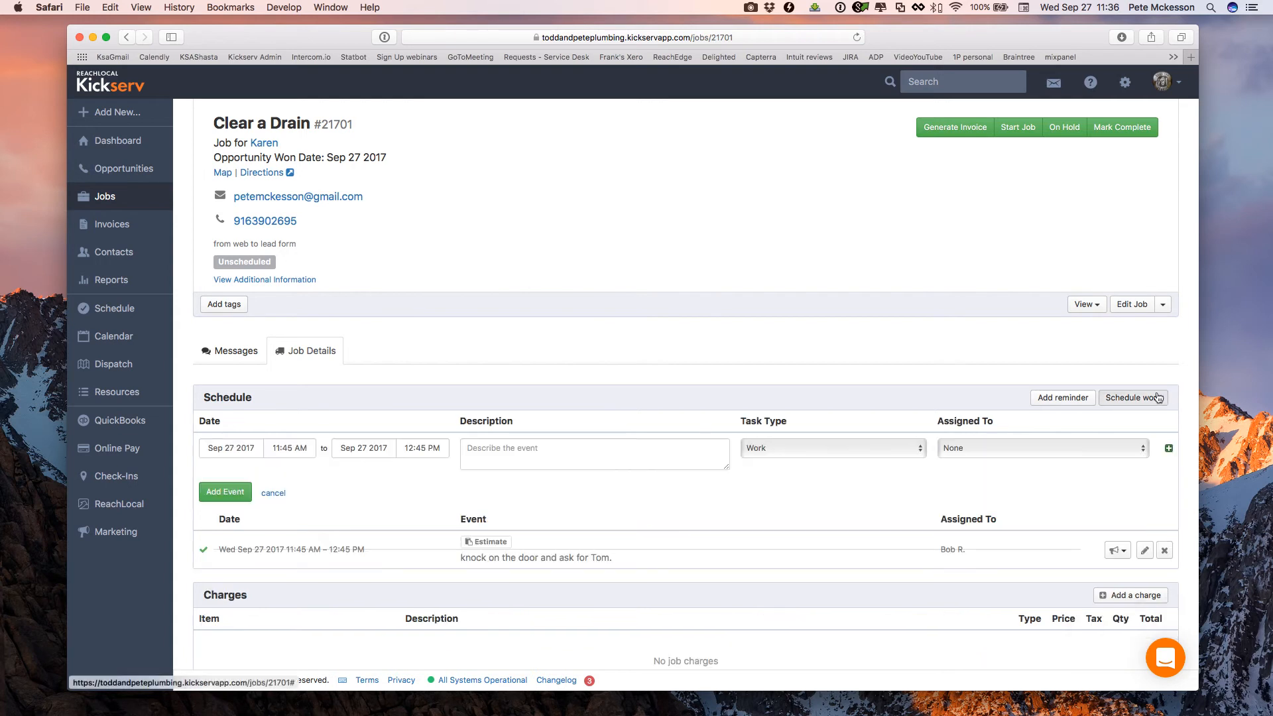
{"action": "left_click", "coordinate": [242, 455]}
{"action": "left_click", "coordinate": [631, 515]}
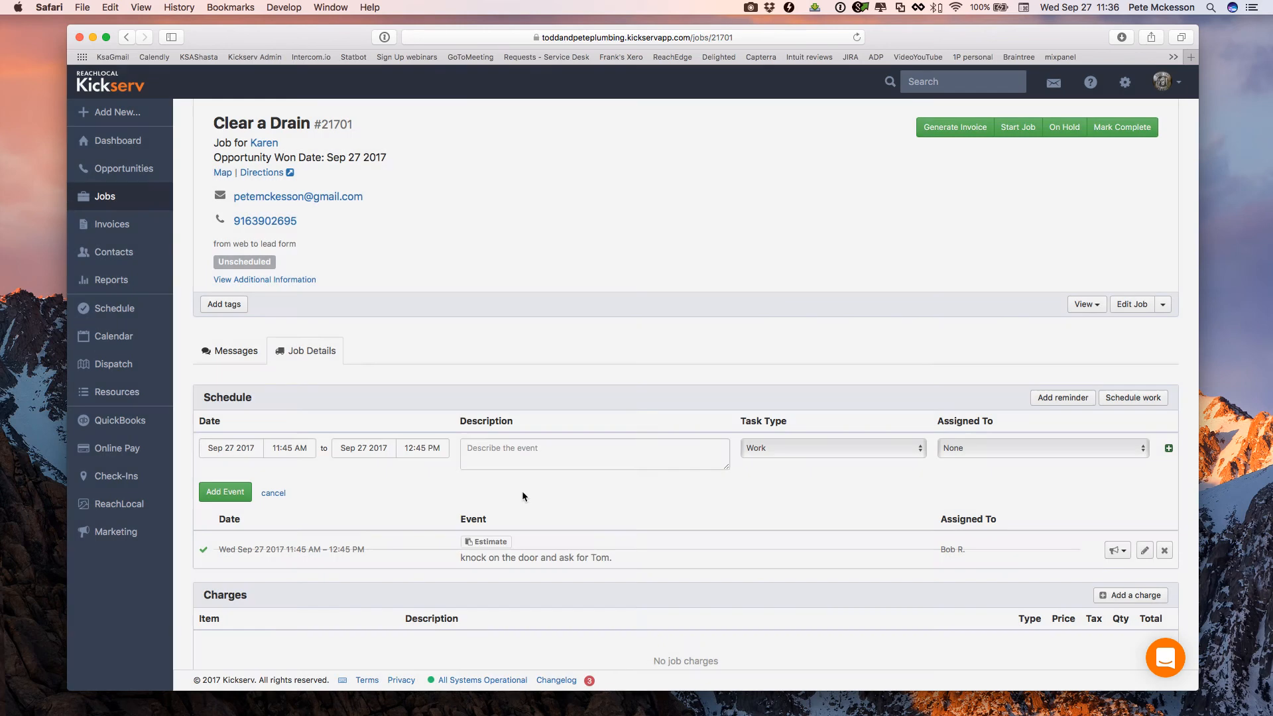
{"action": "left_click", "coordinate": [290, 449]}
{"action": "left_click", "coordinate": [561, 283]}
{"action": "left_click", "coordinate": [1019, 450]}
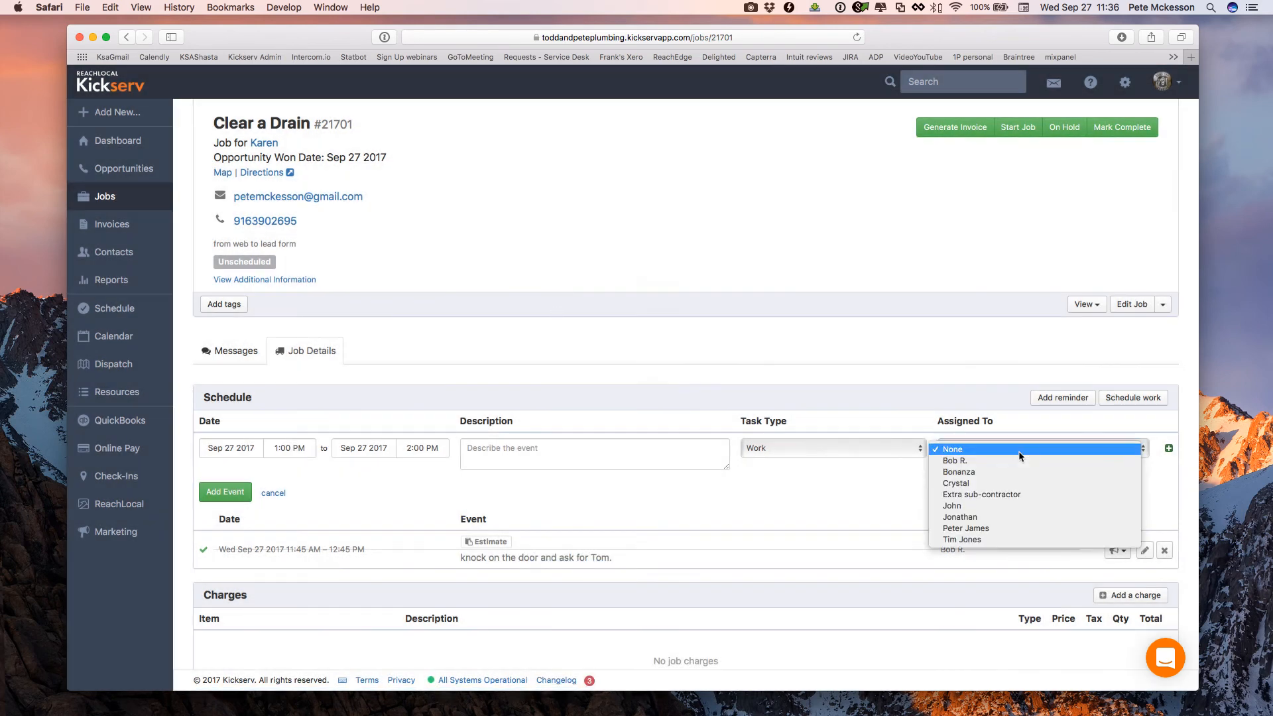
{"action": "left_click", "coordinate": [963, 461]}
{"action": "left_click", "coordinate": [217, 491]}
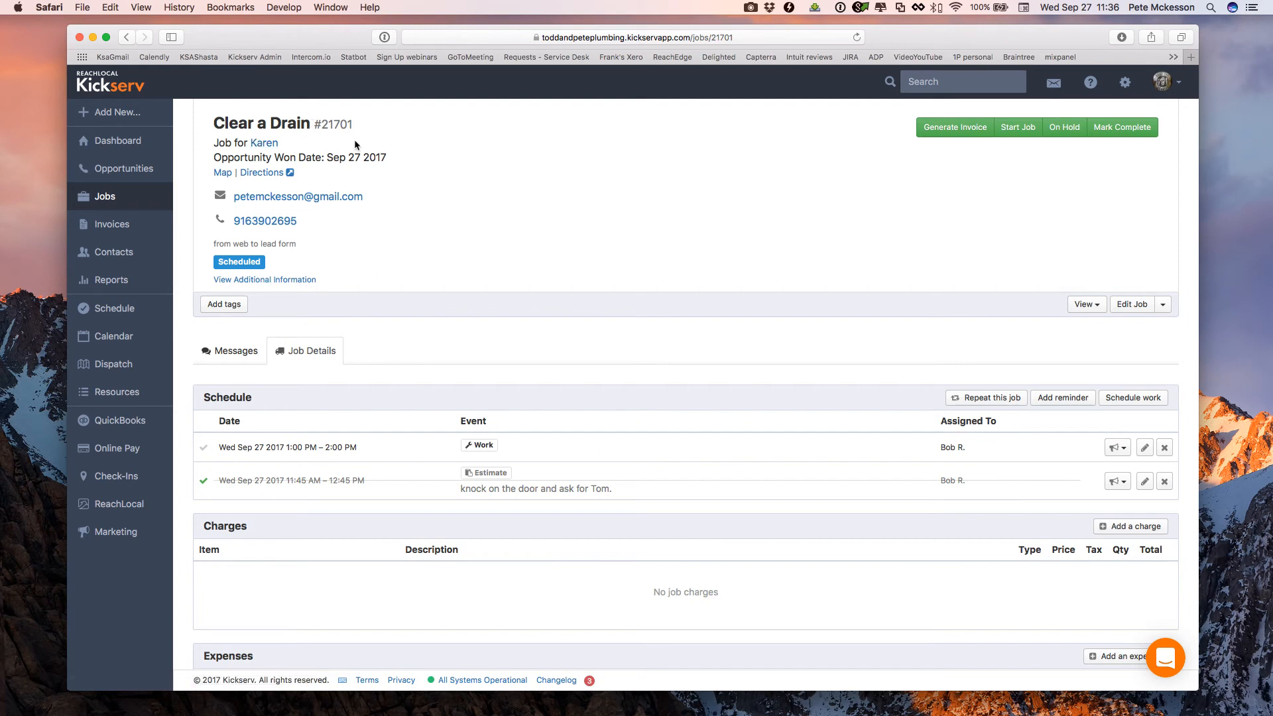
Open the jobs list and filter it to jobs scheduled for this week.
{"action": "left_click_drag", "start_coordinate": [215, 142], "coordinate": [298, 147]}
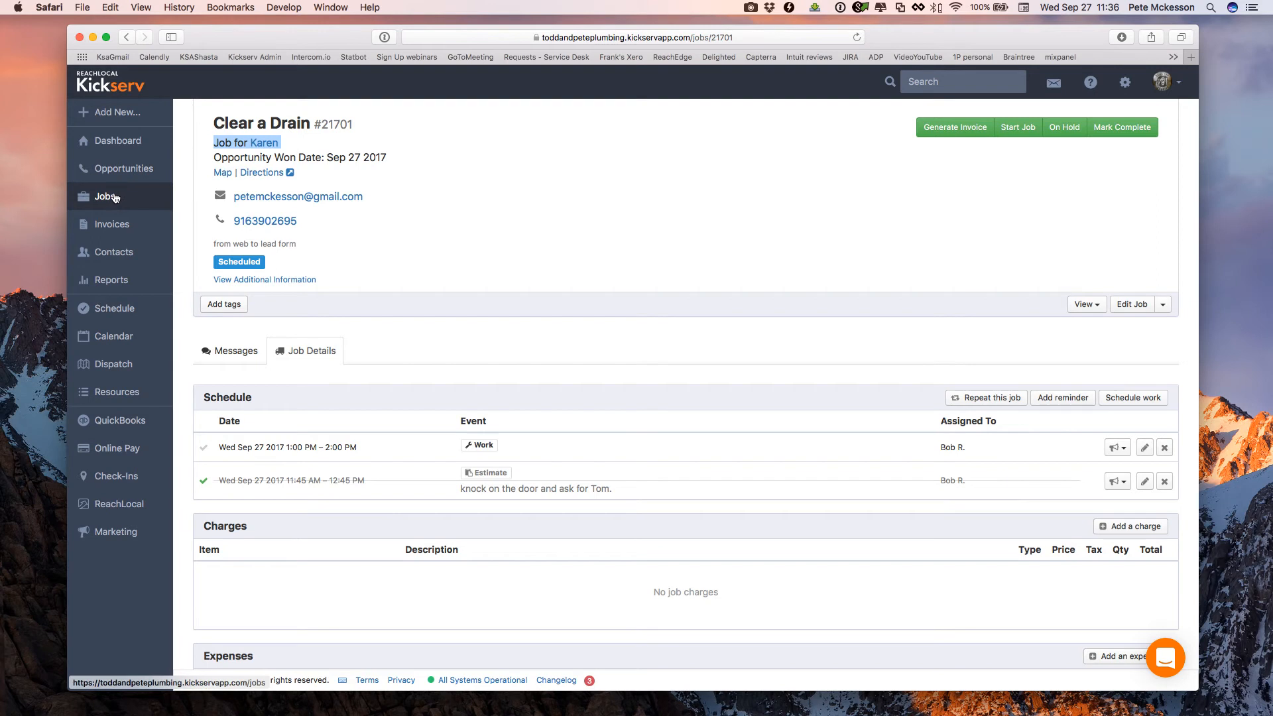
{"action": "left_click", "coordinate": [114, 199]}
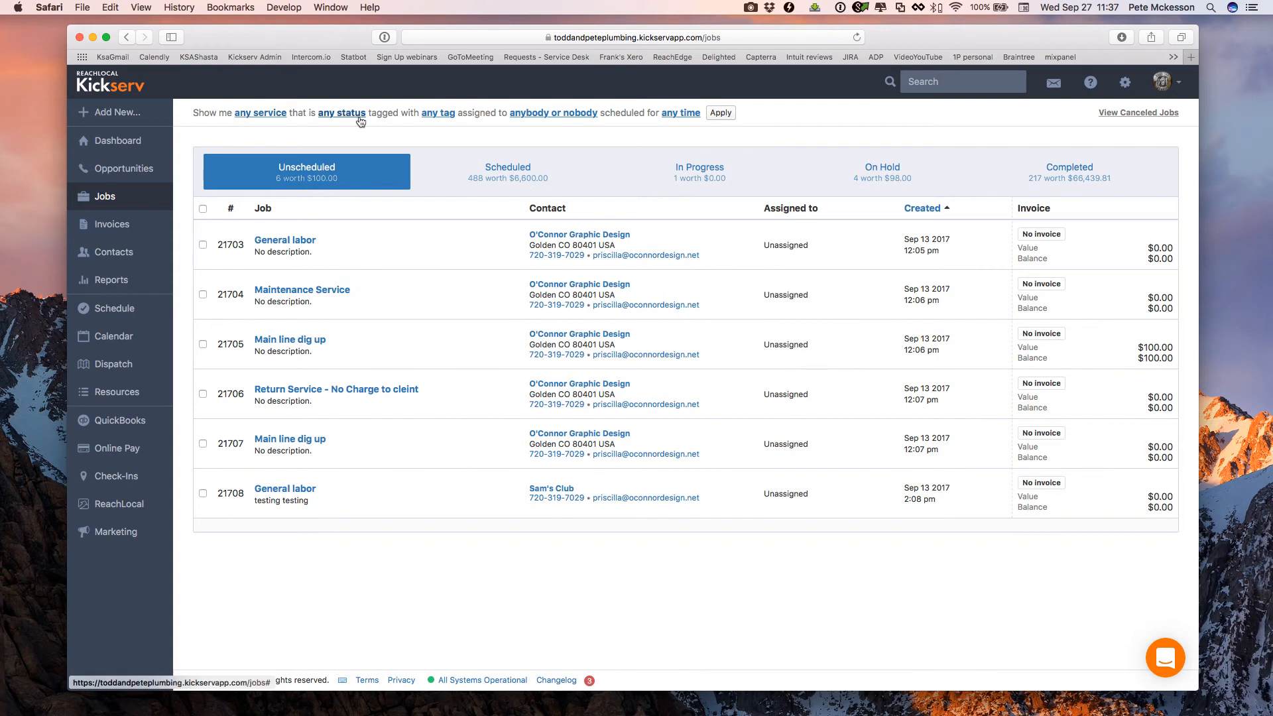
{"action": "left_click", "coordinate": [678, 113]}
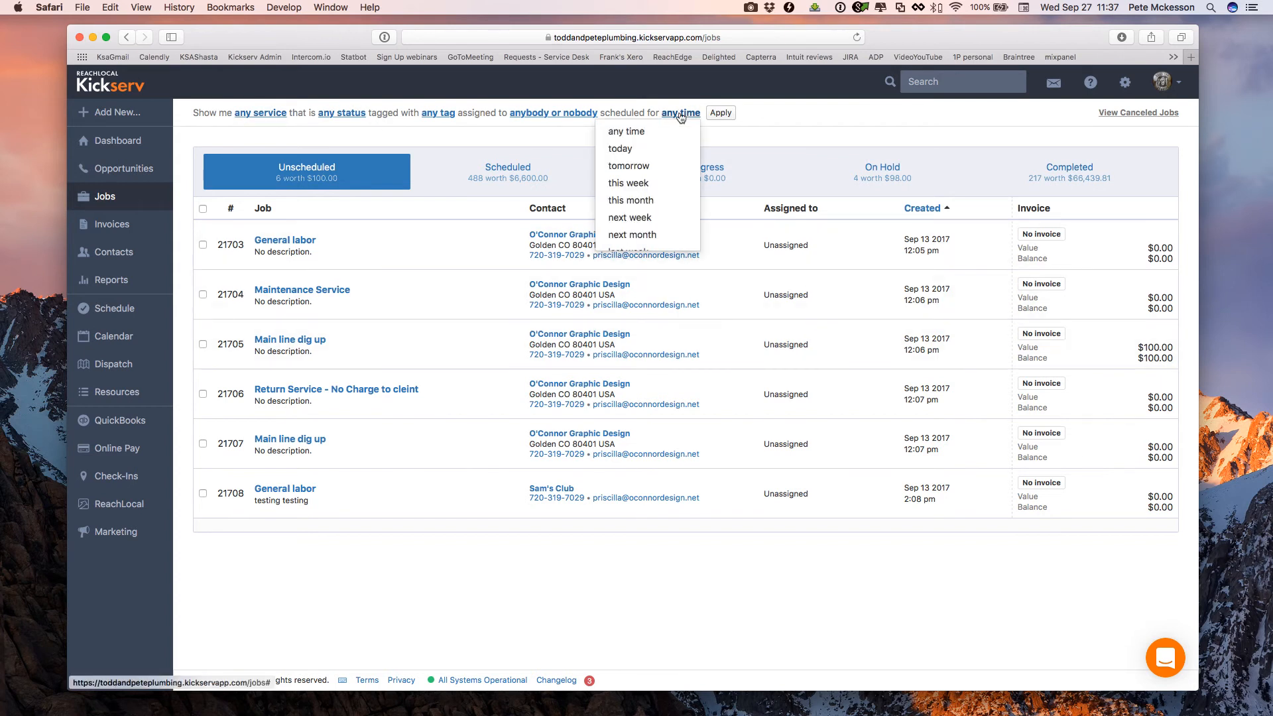
{"action": "left_click", "coordinate": [645, 184]}
{"action": "left_click", "coordinate": [728, 113]}
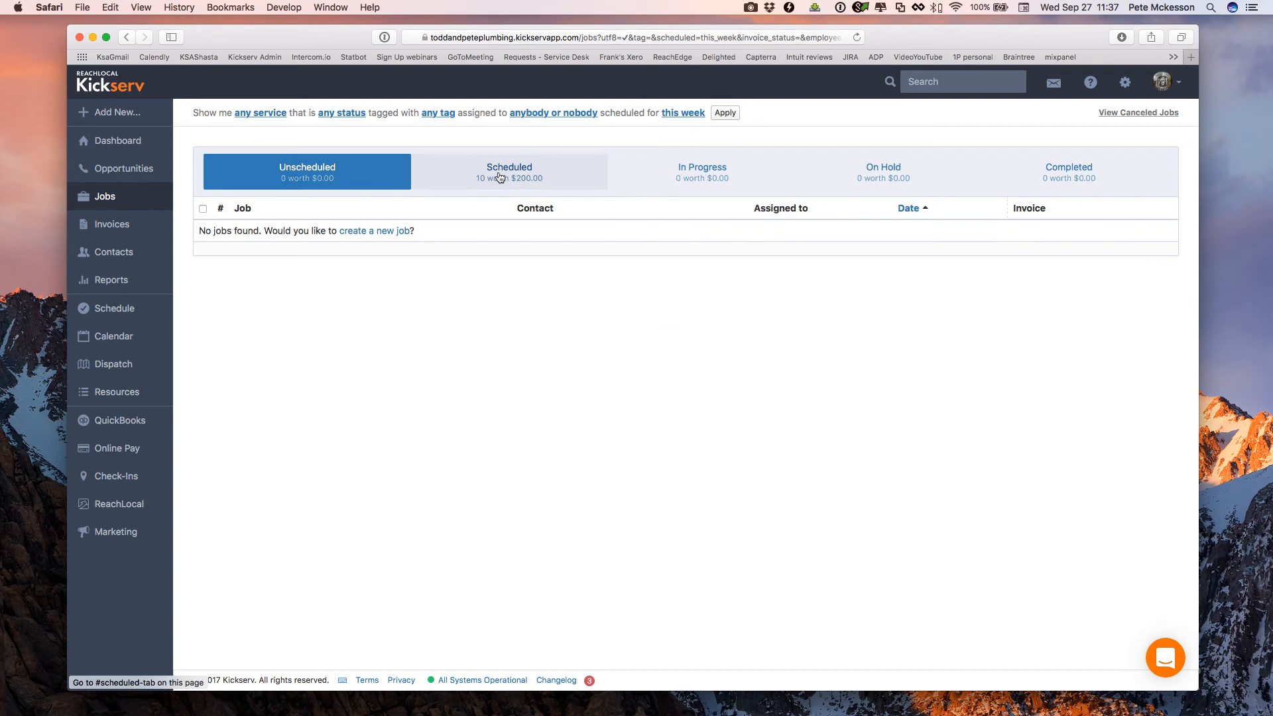
Filter the jobs to any time and the employee assigned to the Clear a Drain work, and show the Scheduled list.
{"action": "left_click", "coordinate": [683, 114]}
{"action": "left_click", "coordinate": [642, 129]}
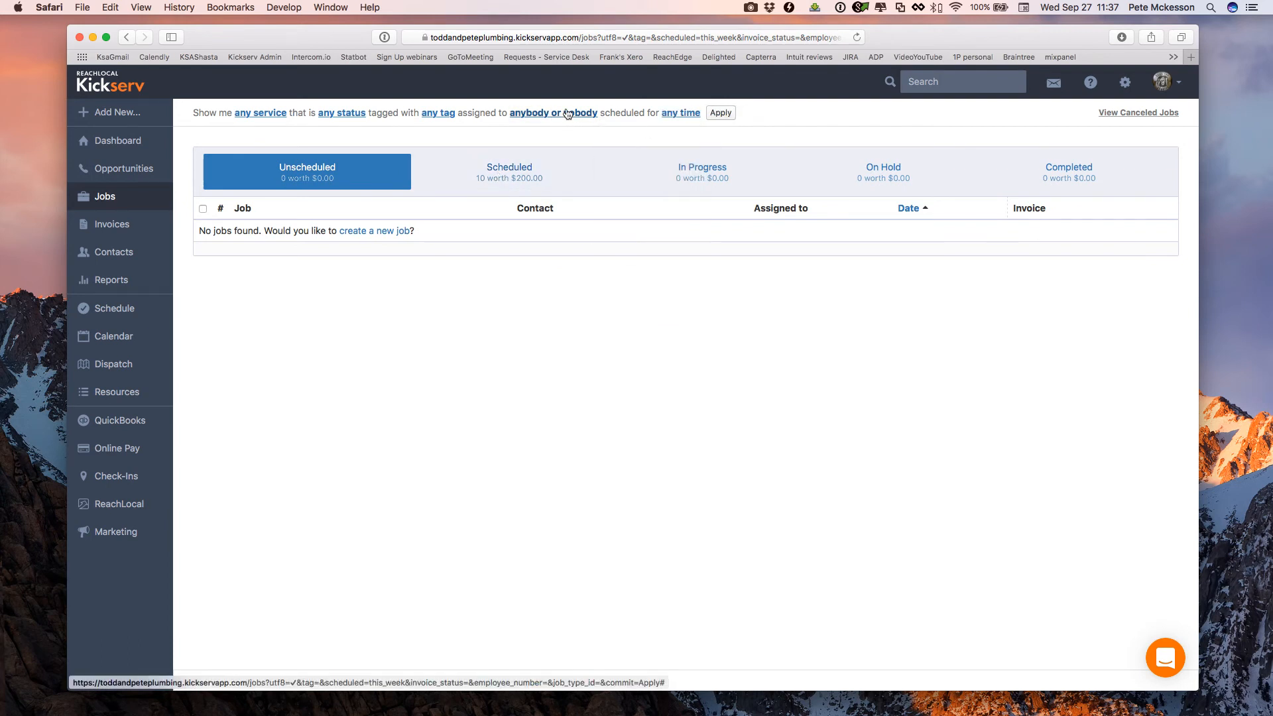
{"action": "left_click", "coordinate": [568, 114]}
{"action": "left_click", "coordinate": [538, 182]}
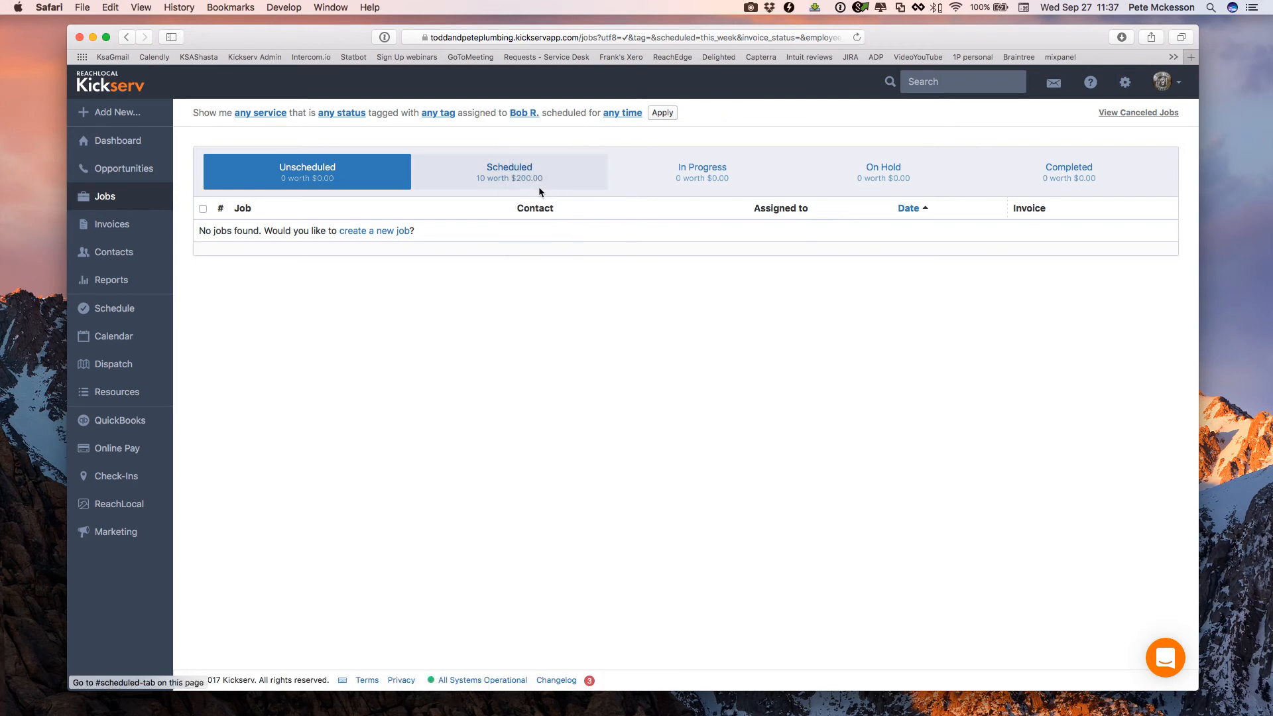
{"action": "left_click", "coordinate": [668, 115]}
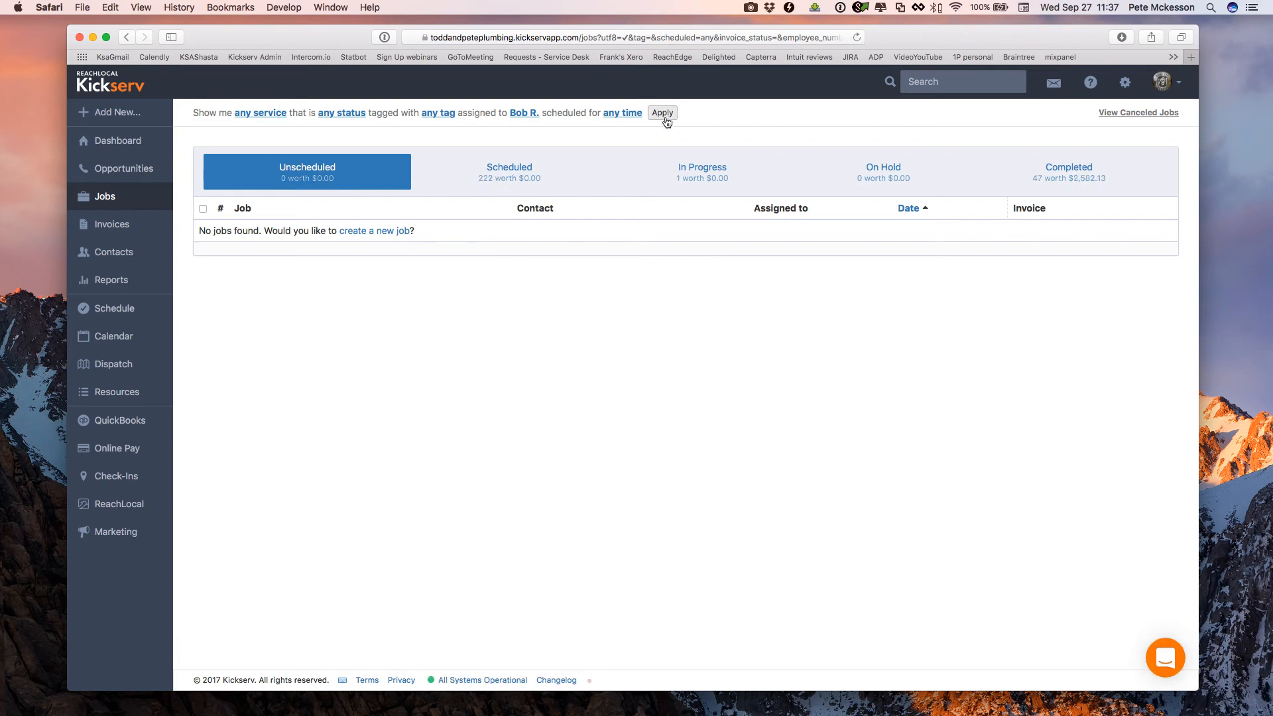
{"action": "left_click", "coordinate": [500, 177]}
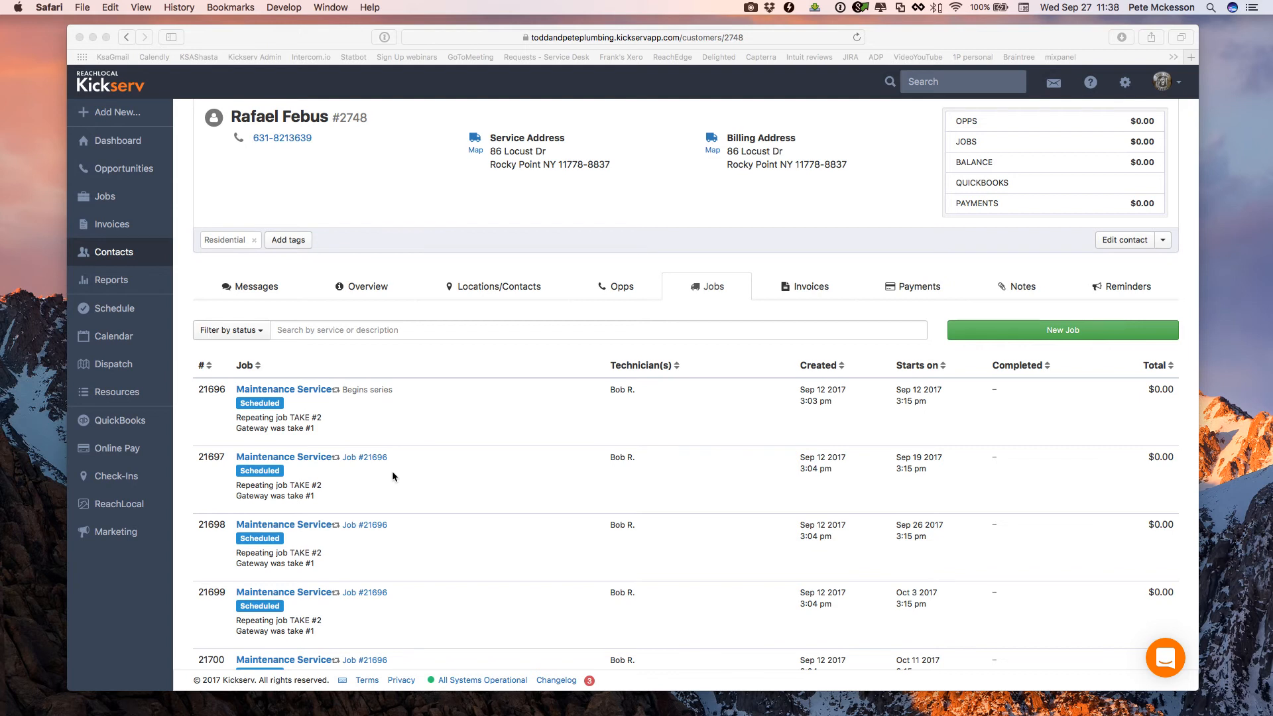
Review the contact's repeating Maintenance Service jobs, open the one that begins the series and view its repeat settings.
{"action": "scroll", "coordinate": [392, 475], "scroll_direction": "down", "scroll_amount": 2}
{"action": "scroll", "coordinate": [393, 476], "scroll_direction": "up", "scroll_amount": 2}
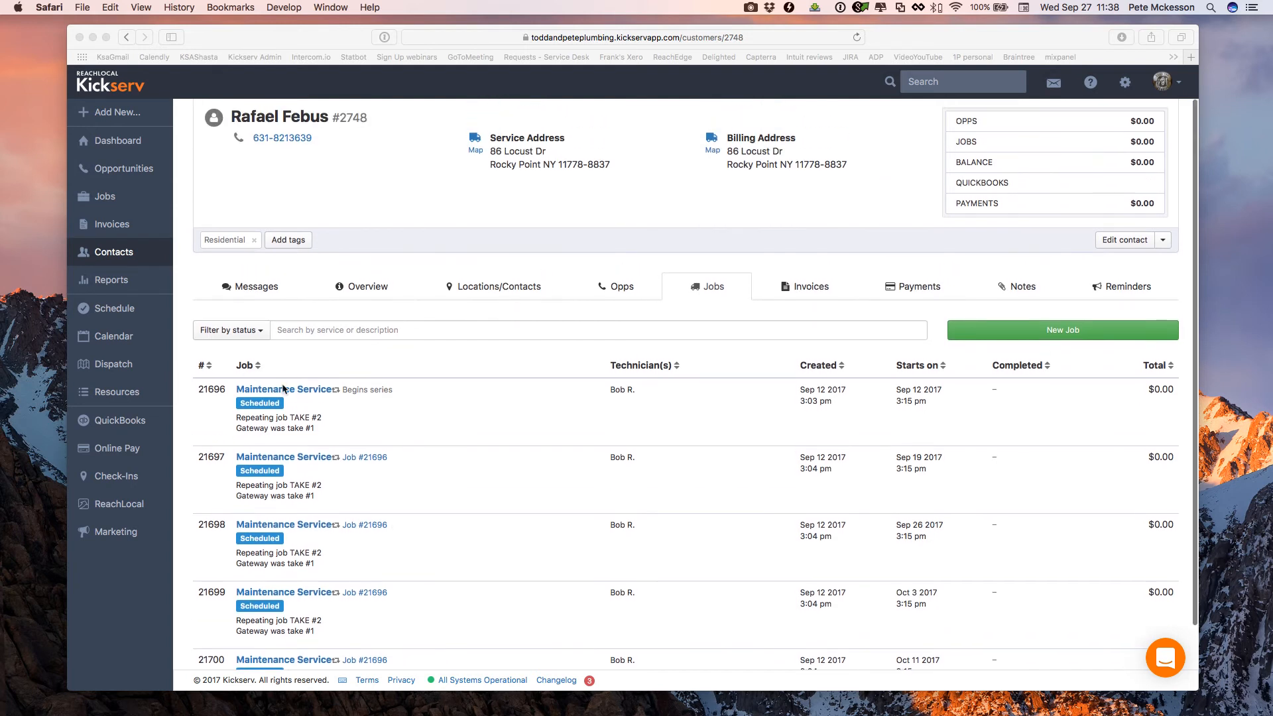
{"action": "scroll", "coordinate": [461, 526], "scroll_direction": "down", "scroll_amount": 2}
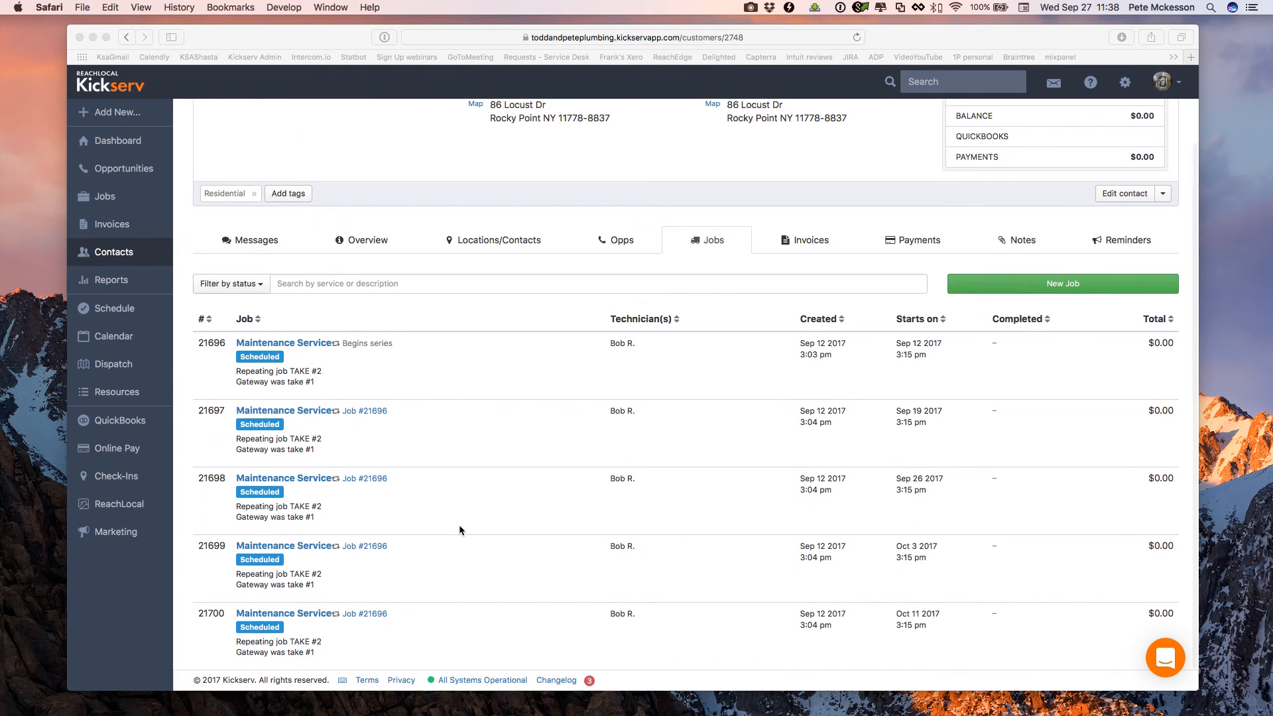
{"action": "scroll", "coordinate": [439, 561], "scroll_direction": "up", "scroll_amount": 2}
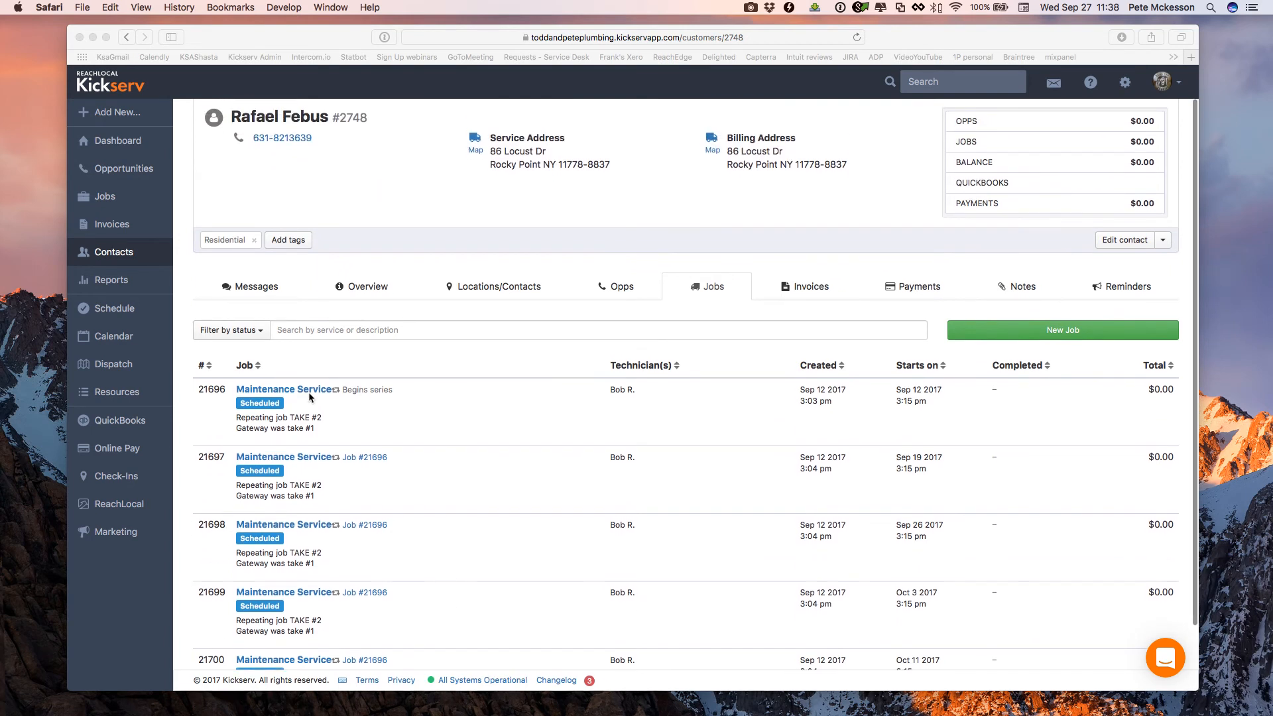
{"action": "left_click", "coordinate": [310, 390]}
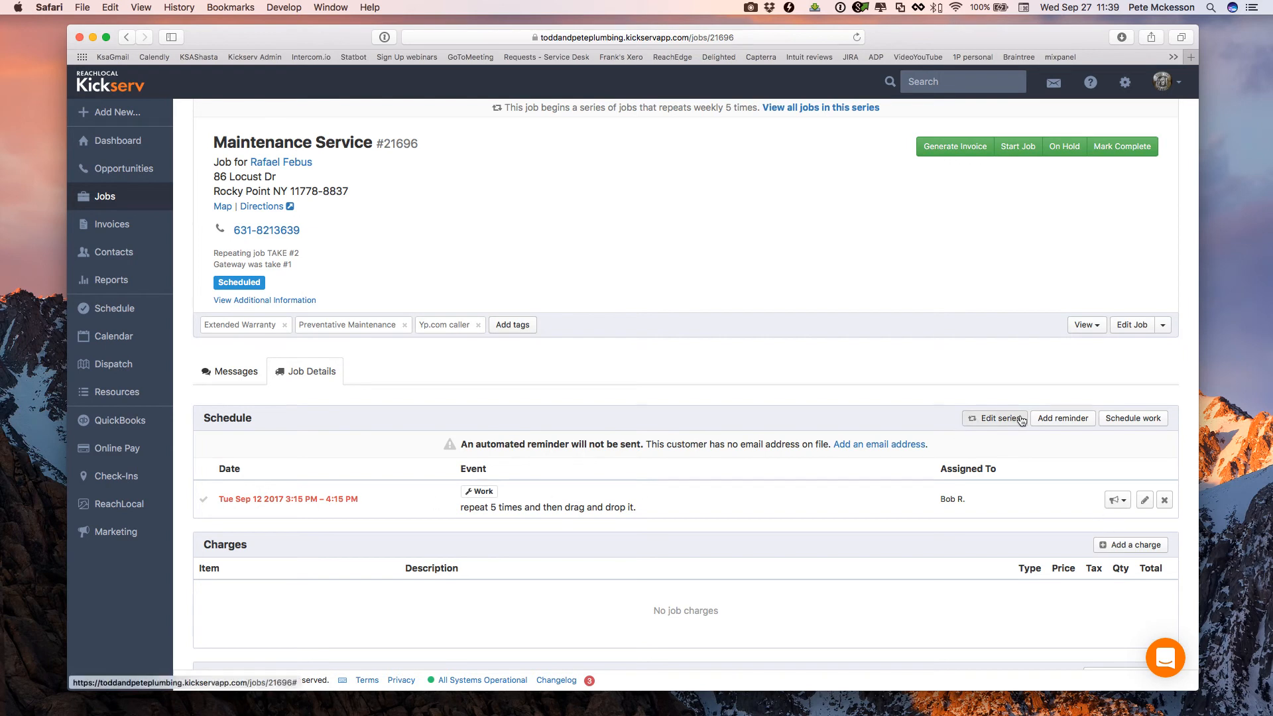
{"action": "left_click", "coordinate": [993, 419]}
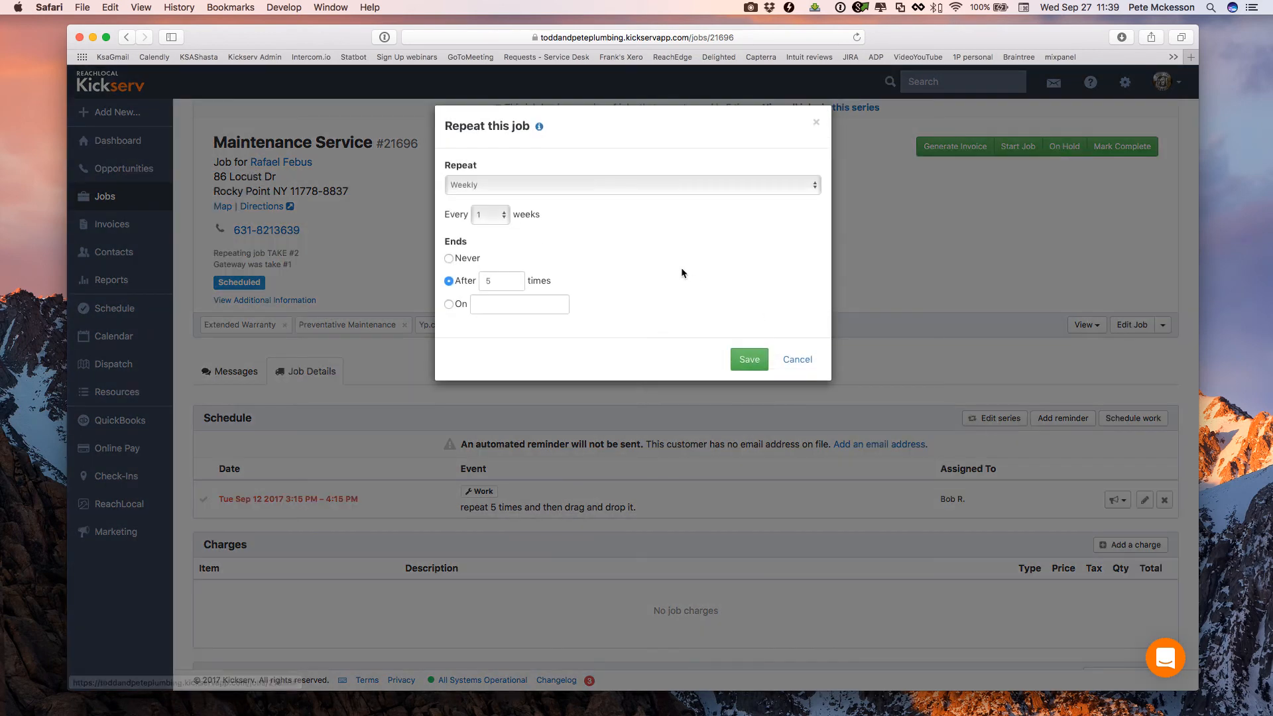
Try a weekly repeat with an interval of every 3 weeks for the job series.
{"action": "left_click", "coordinate": [761, 191]}
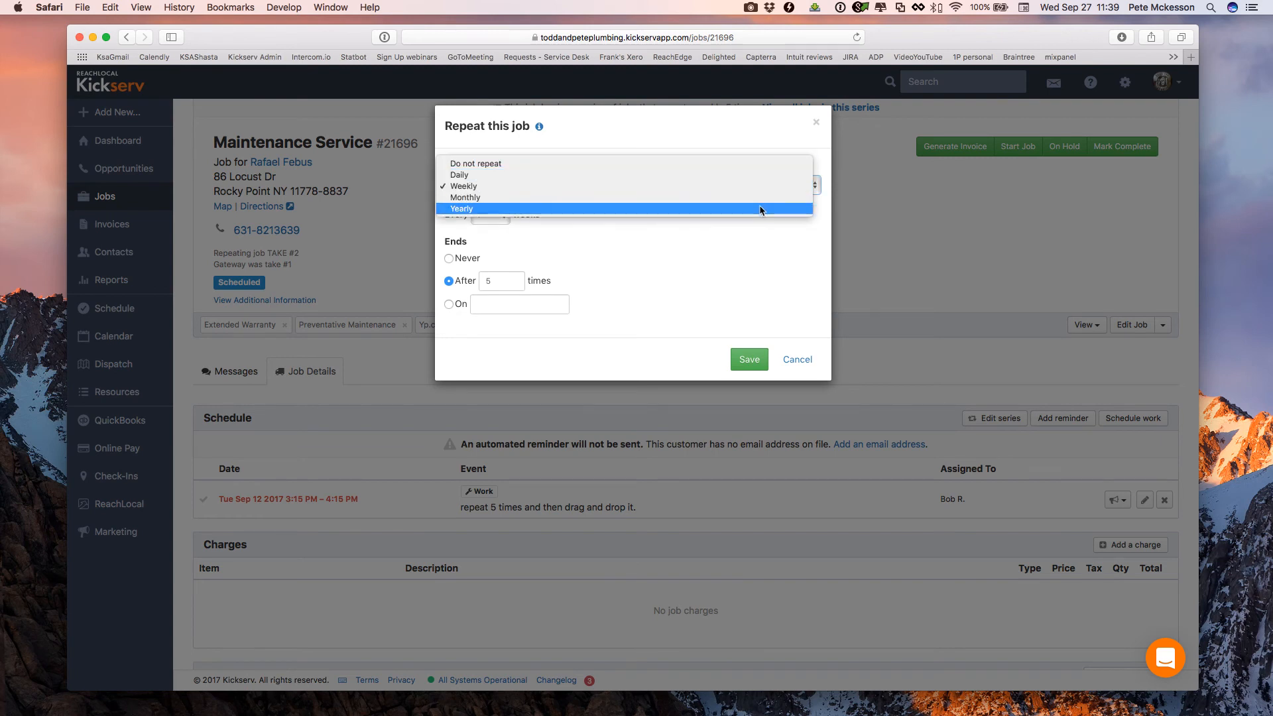
{"action": "left_click", "coordinate": [761, 189]}
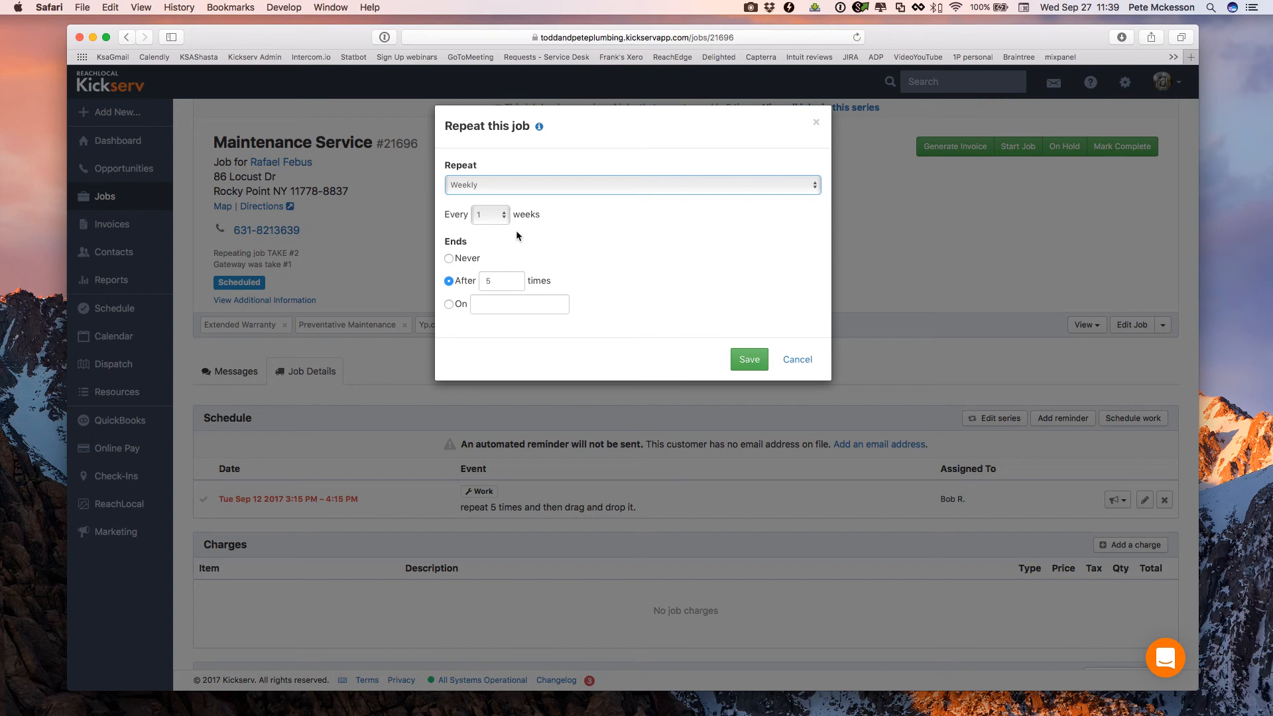
{"action": "left_click", "coordinate": [500, 217]}
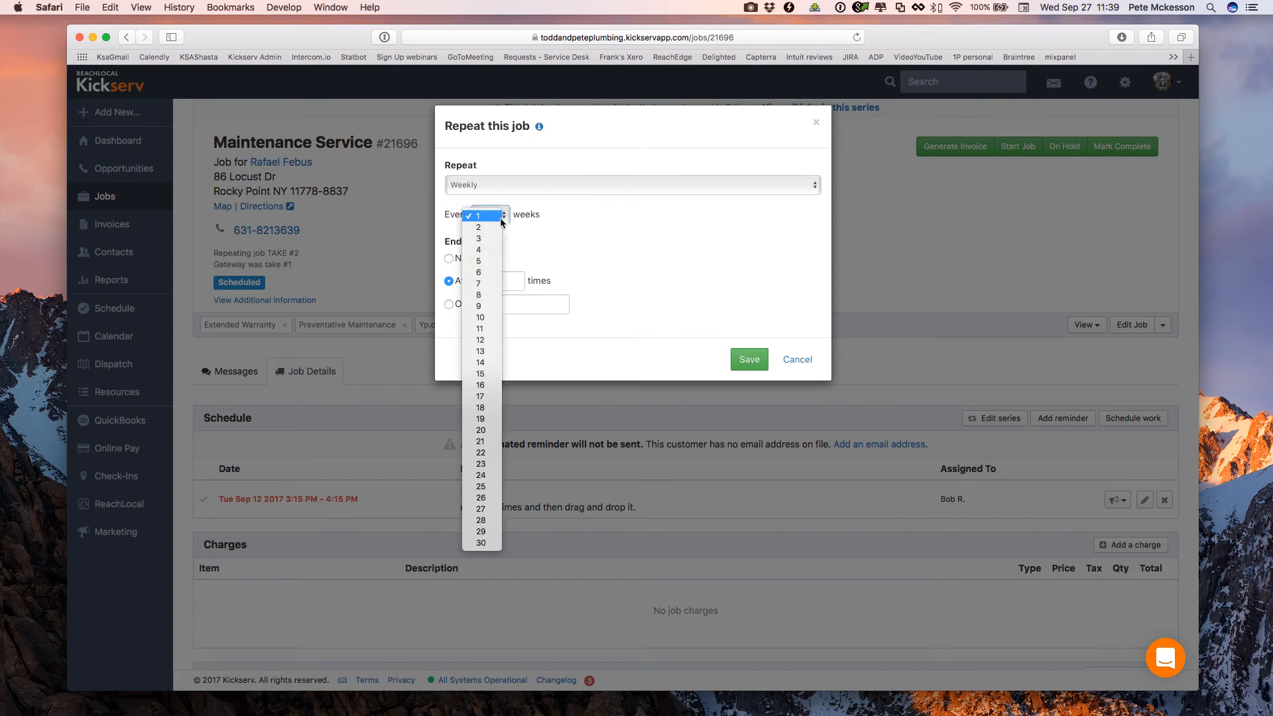
{"action": "left_click", "coordinate": [494, 225]}
{"action": "left_click", "coordinate": [497, 218]}
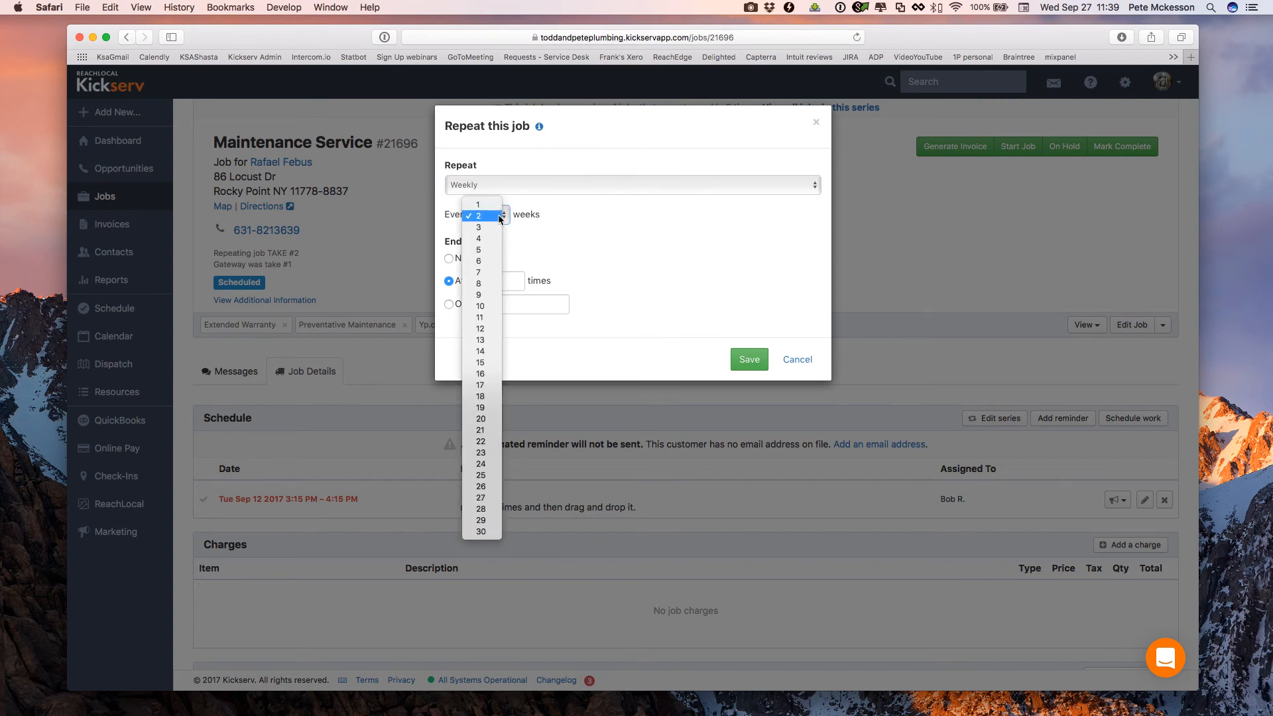
{"action": "left_click", "coordinate": [494, 225]}
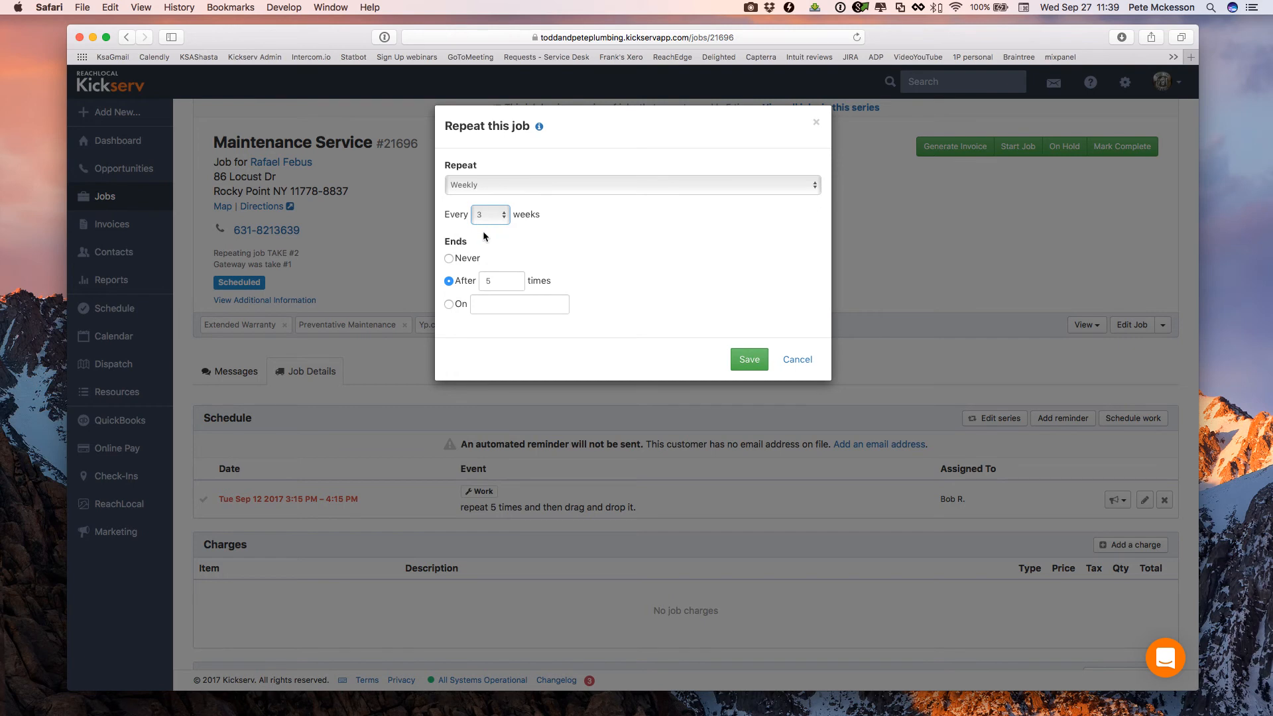
Try ending the series never, after 5 times and on Jan 27, 2018, and discard the repeat changes.
{"action": "left_click", "coordinate": [448, 258]}
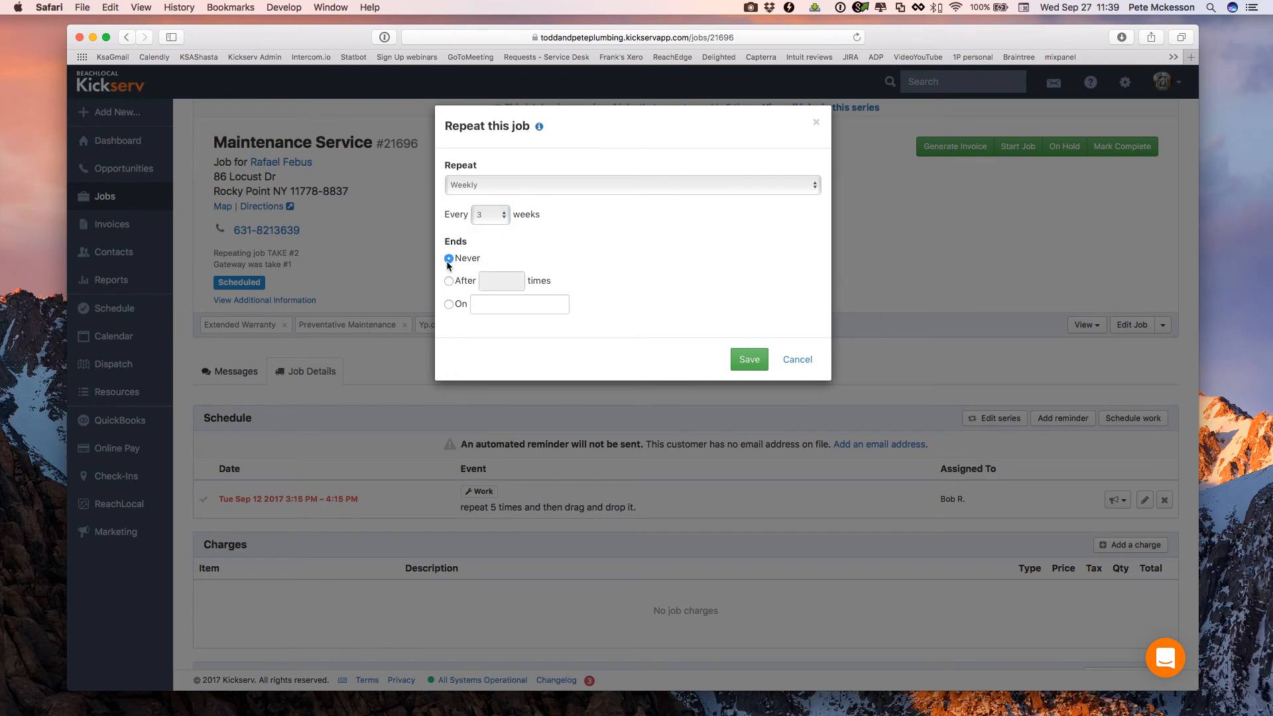
{"action": "left_click", "coordinate": [464, 282]}
{"action": "left_click", "coordinate": [513, 282]}
{"action": "type", "text": "5"}
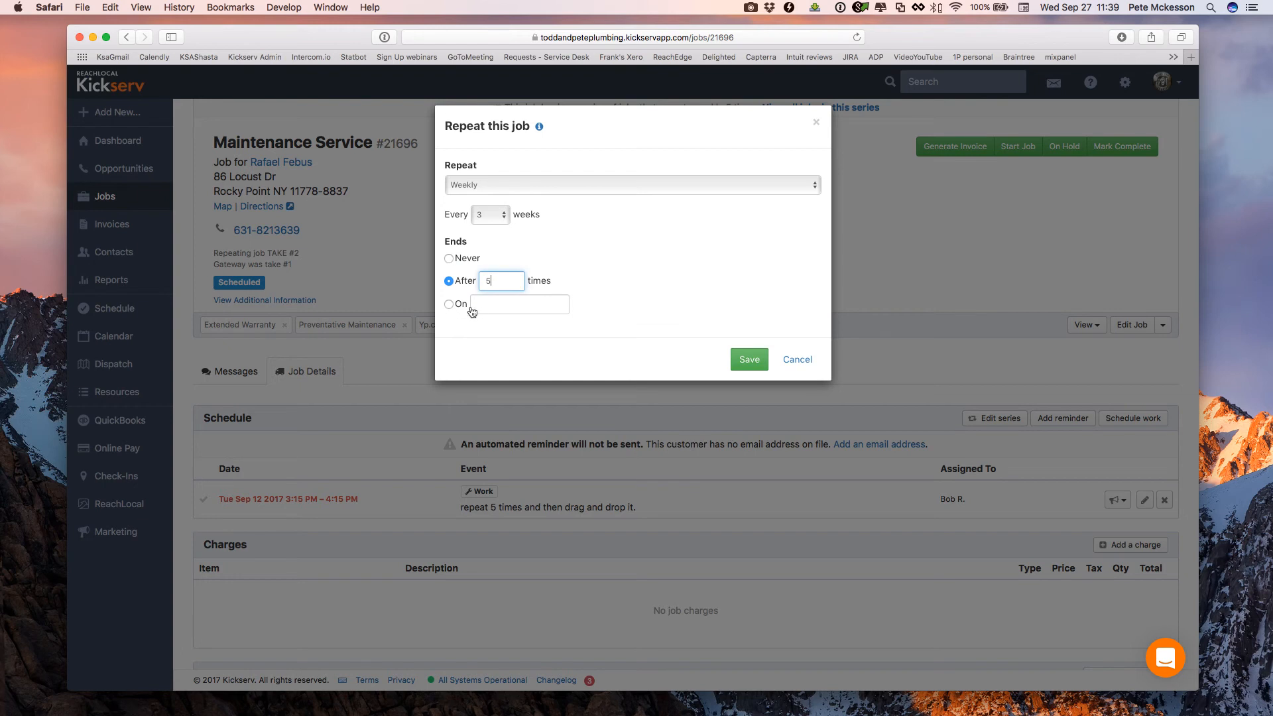
{"action": "left_click", "coordinate": [449, 304]}
{"action": "left_click", "coordinate": [486, 310]}
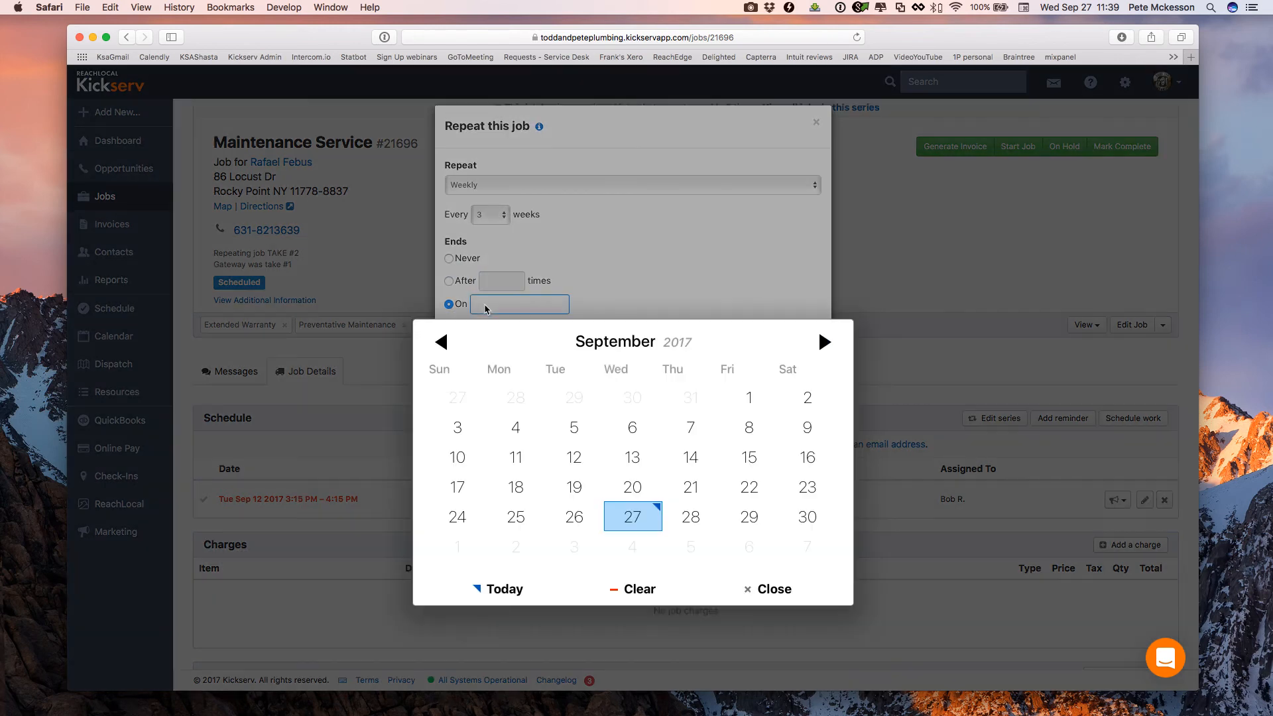
{"action": "left_click", "coordinate": [835, 340]}
{"action": "left_click", "coordinate": [834, 340]}
{"action": "left_click", "coordinate": [834, 340]}
{"action": "left_click", "coordinate": [834, 340]}
{"action": "left_click", "coordinate": [819, 503]}
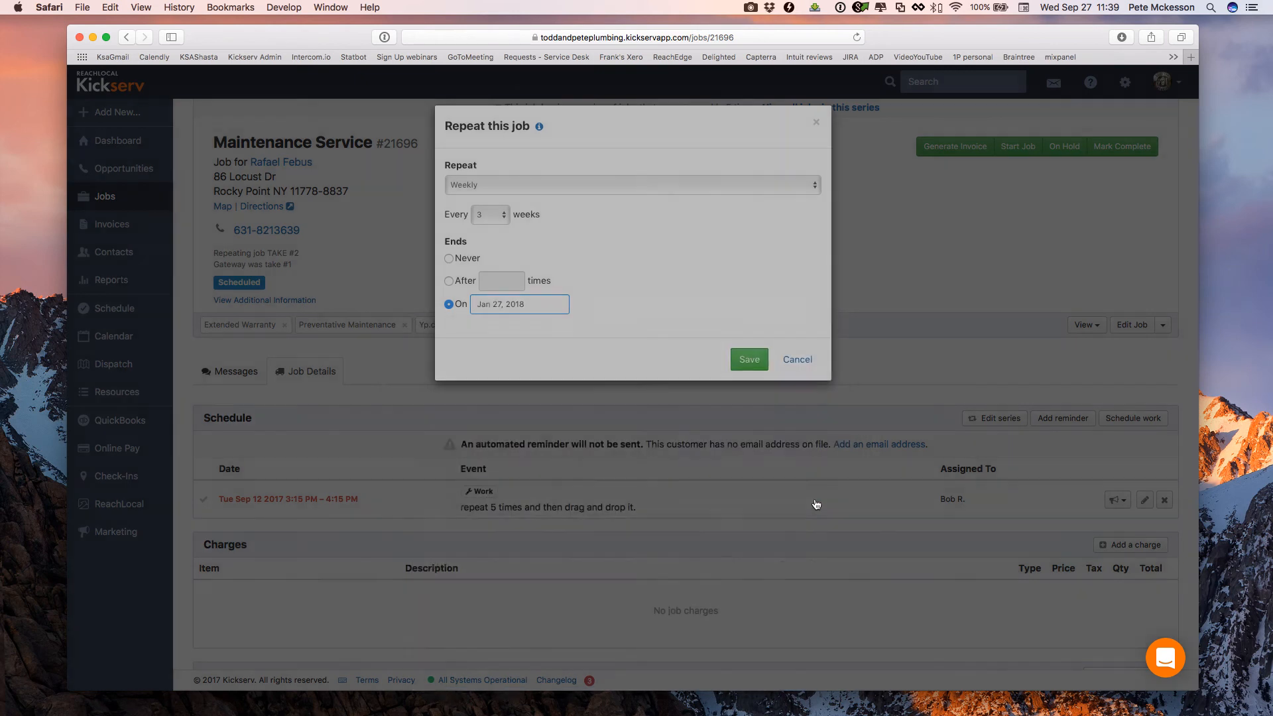
{"action": "left_click", "coordinate": [797, 360]}
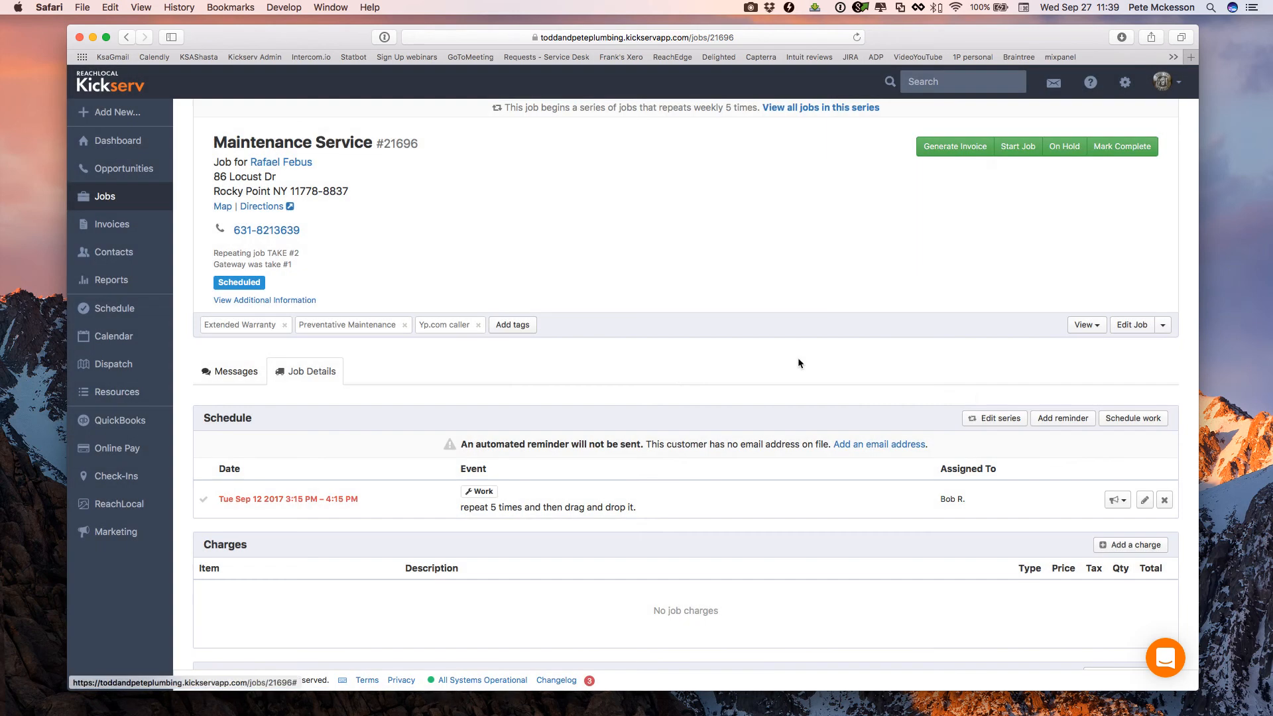
Review the contact's repeating jobs and reopen the Maintenance Service job that begins the series.
{"action": "left_click", "coordinate": [296, 165]}
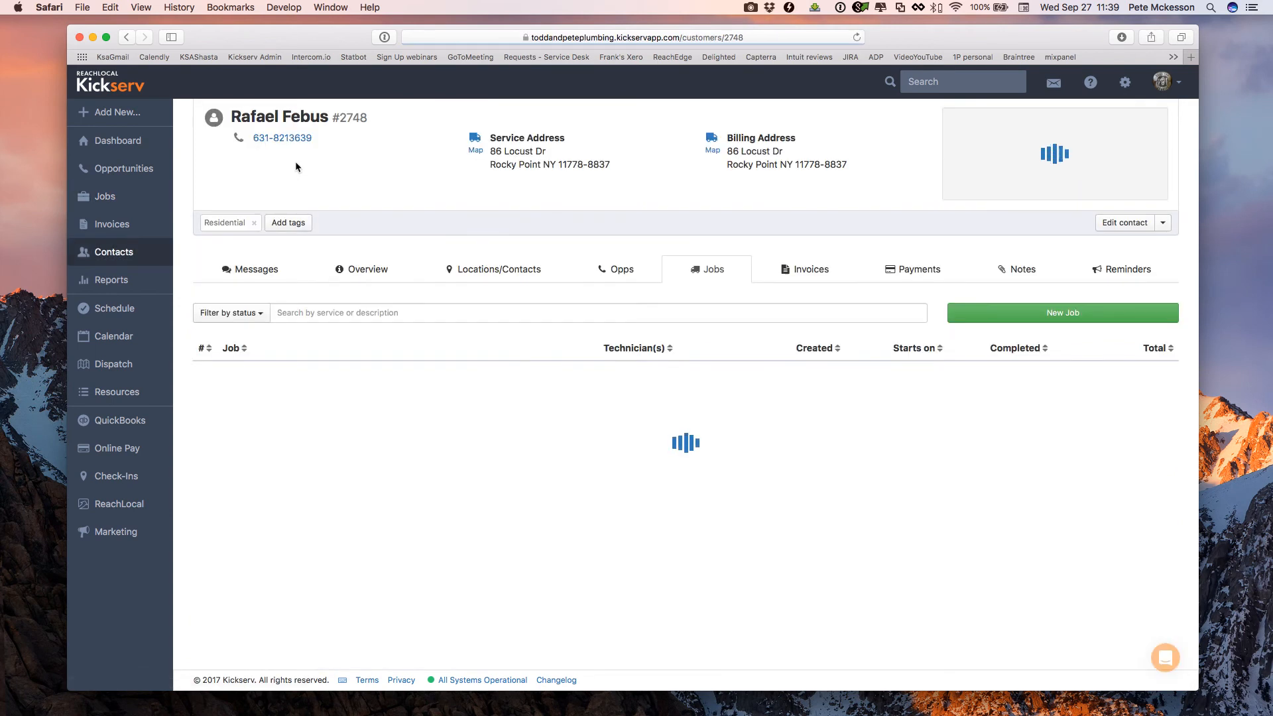
{"action": "scroll", "coordinate": [494, 461], "scroll_direction": "down", "scroll_amount": 2}
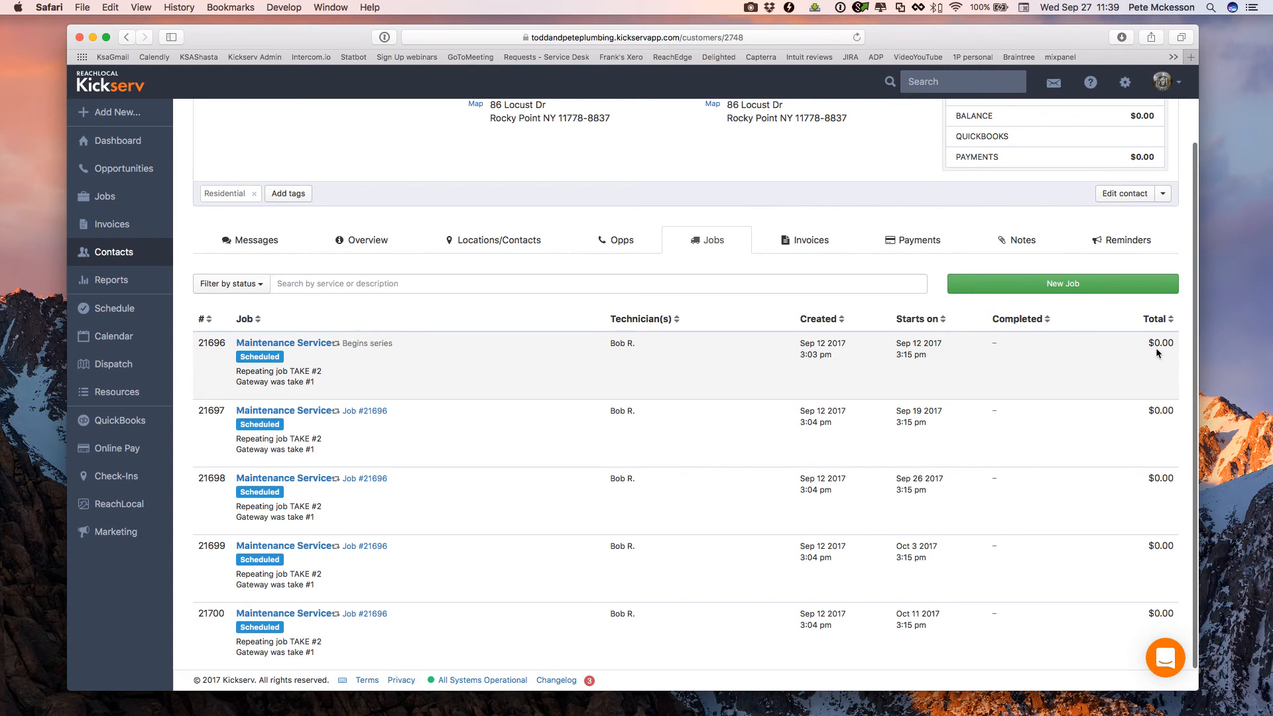
{"action": "left_click", "coordinate": [318, 344]}
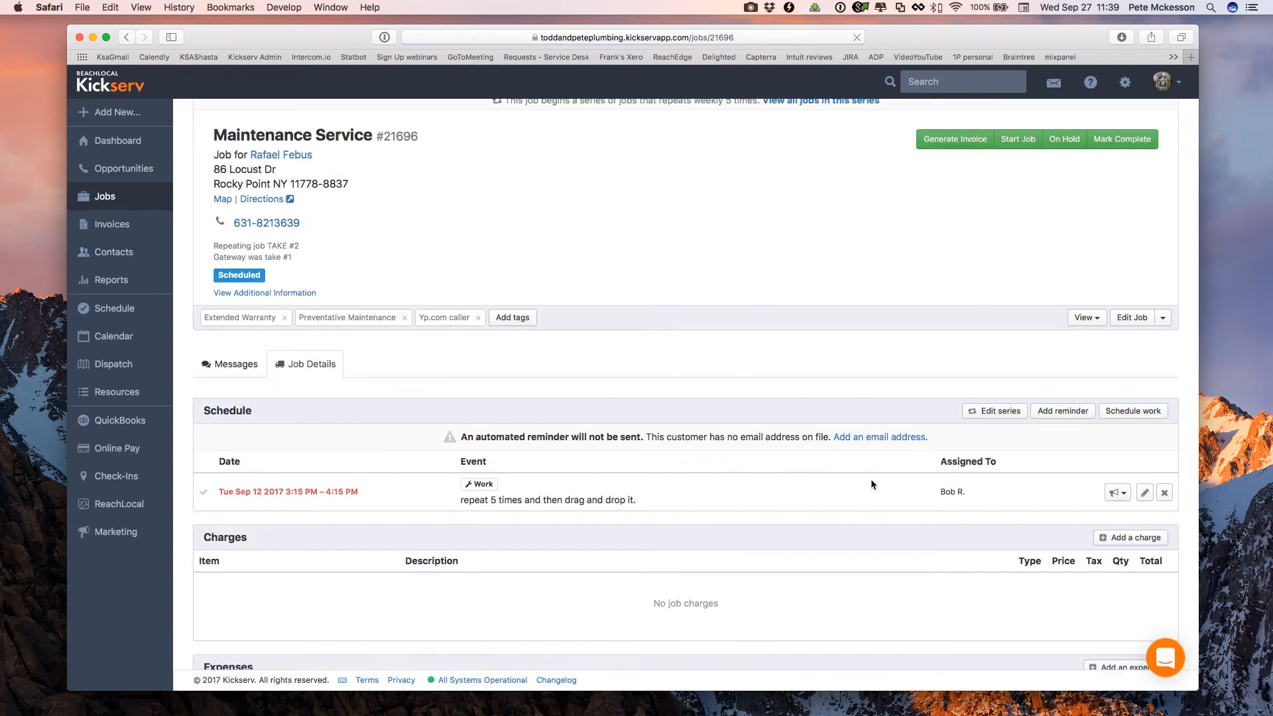
Start a Basic Repair charge on the job with the description "General repair of fixture weekly of something or other....".
{"action": "scroll", "coordinate": [871, 479], "scroll_direction": "down", "scroll_amount": 2}
{"action": "left_click", "coordinate": [1154, 478]}
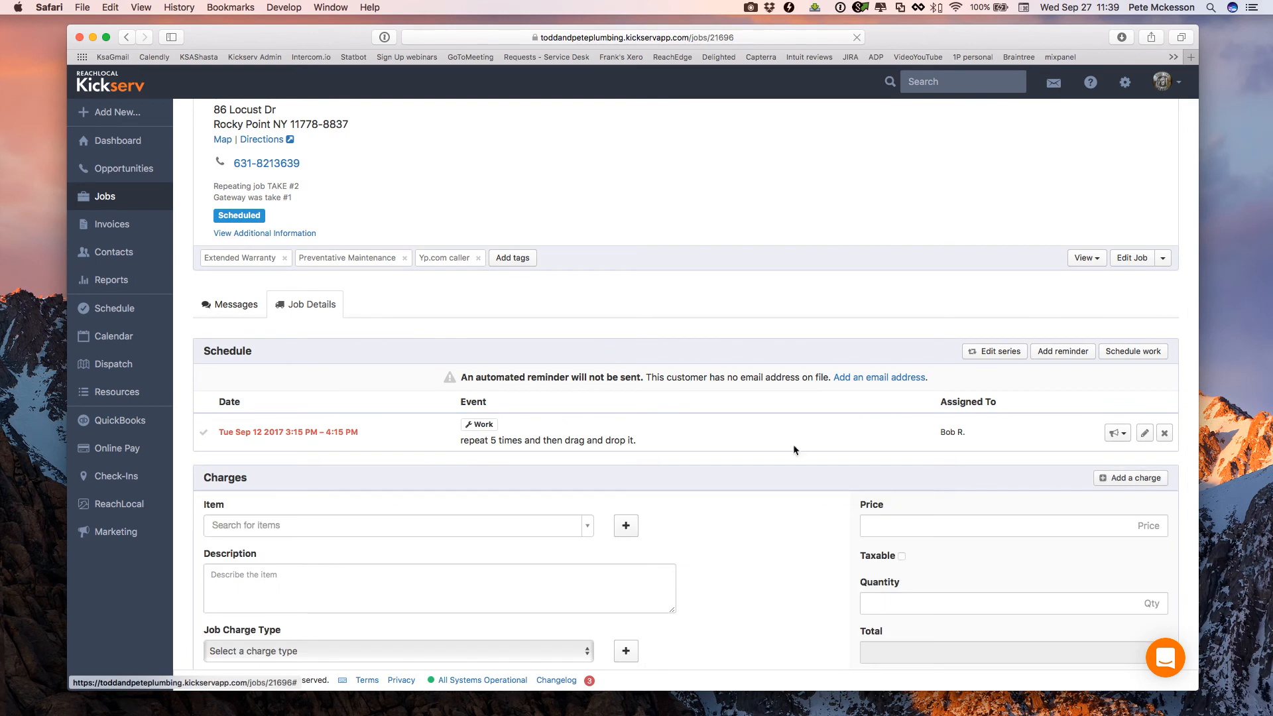
{"action": "left_click", "coordinate": [565, 527]}
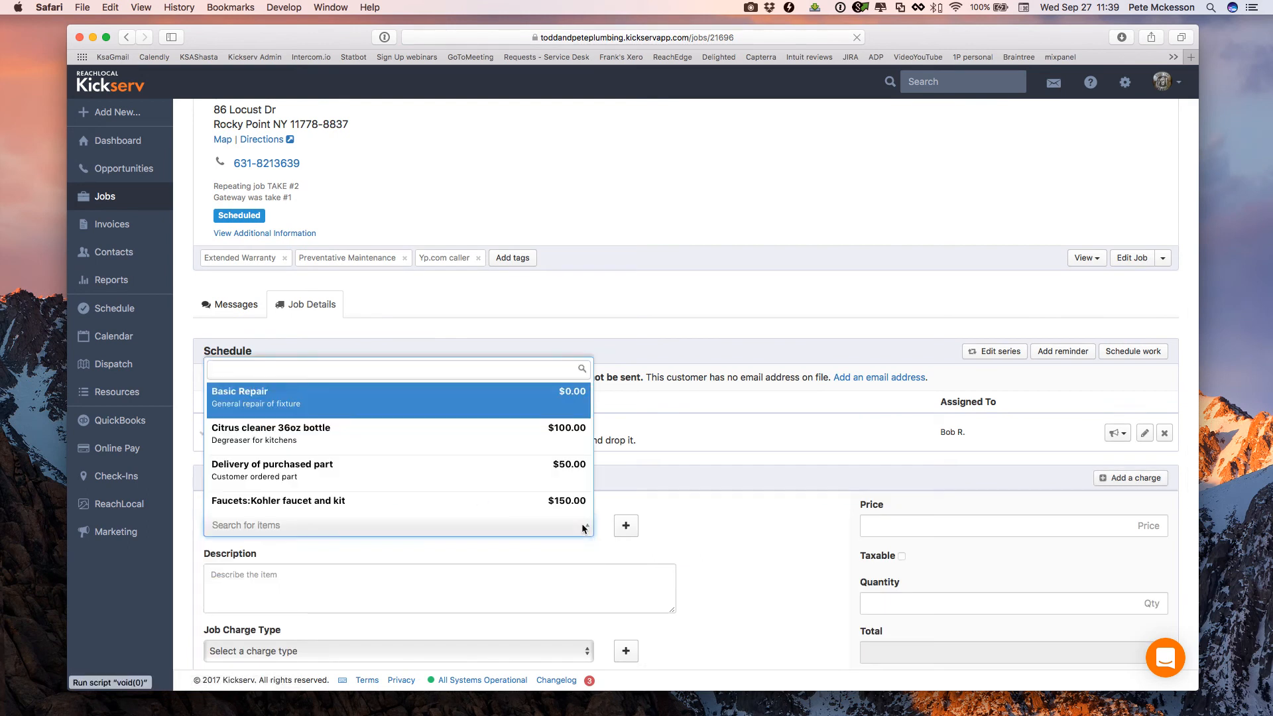
{"action": "left_click", "coordinate": [424, 396]}
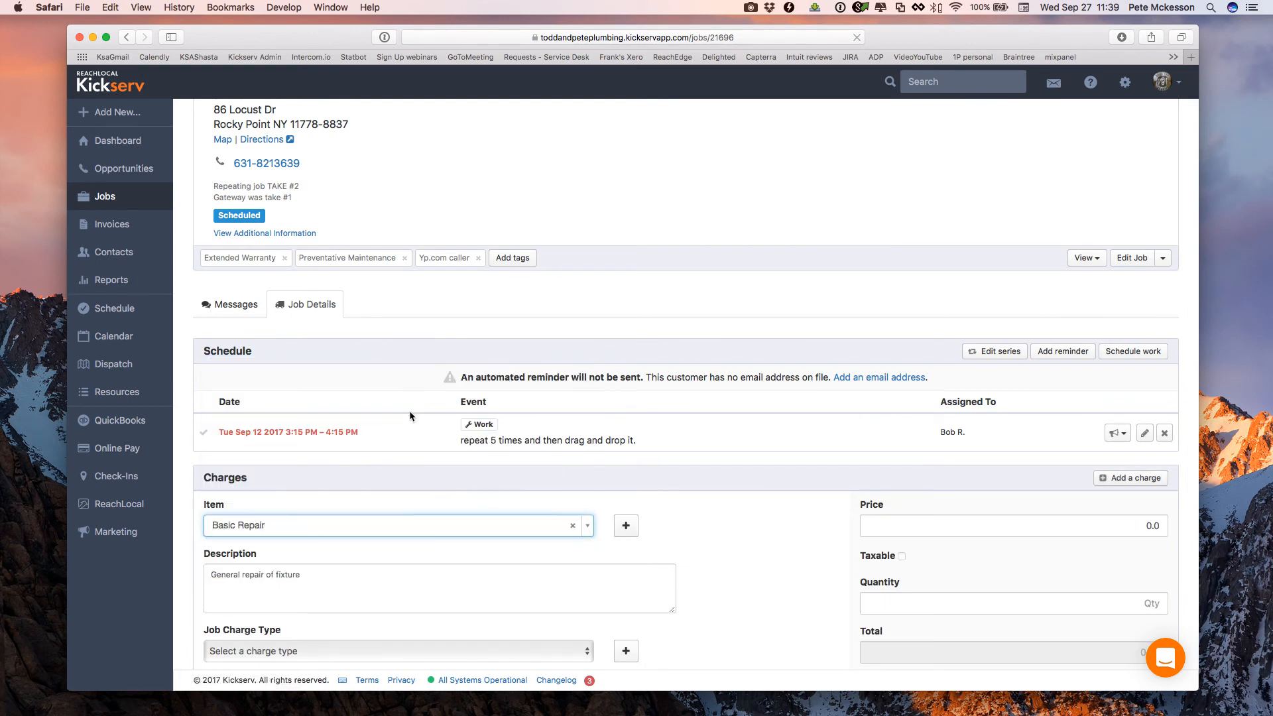
{"action": "scroll", "coordinate": [633, 489], "scroll_direction": "down", "scroll_amount": 5}
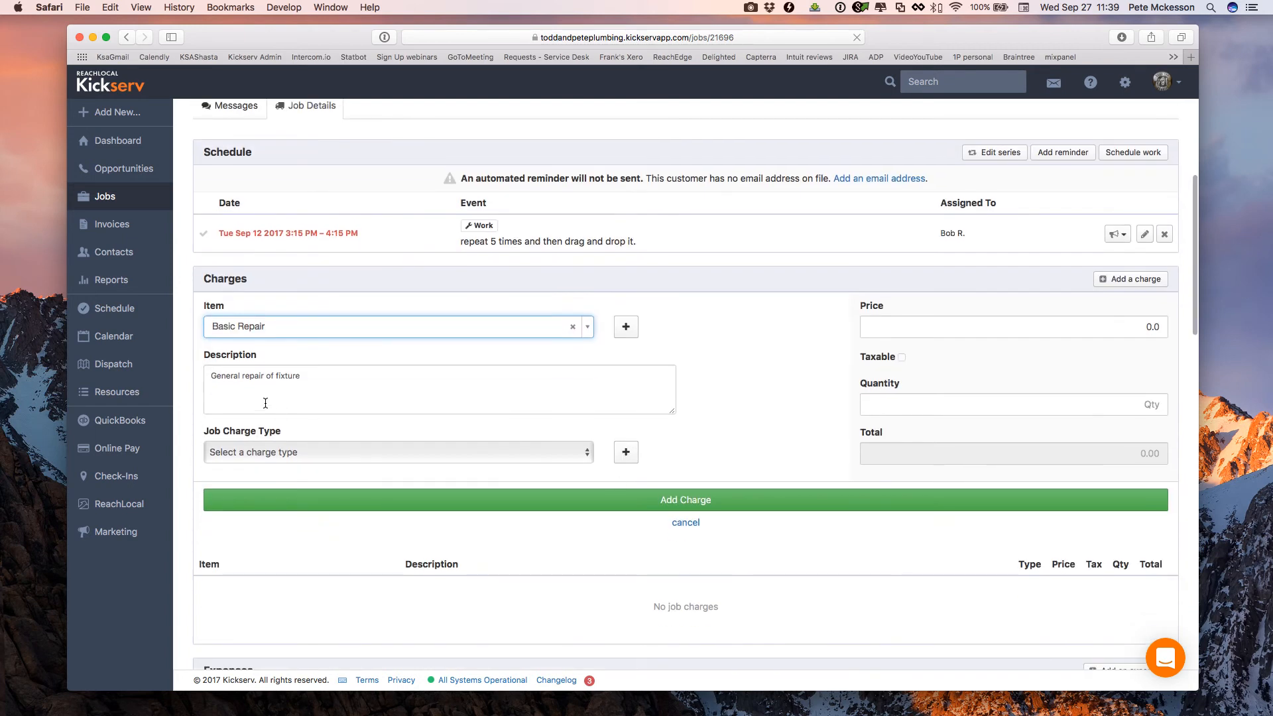
{"action": "left_click", "coordinate": [335, 584]}
{"action": "type", "text": "weekly"}
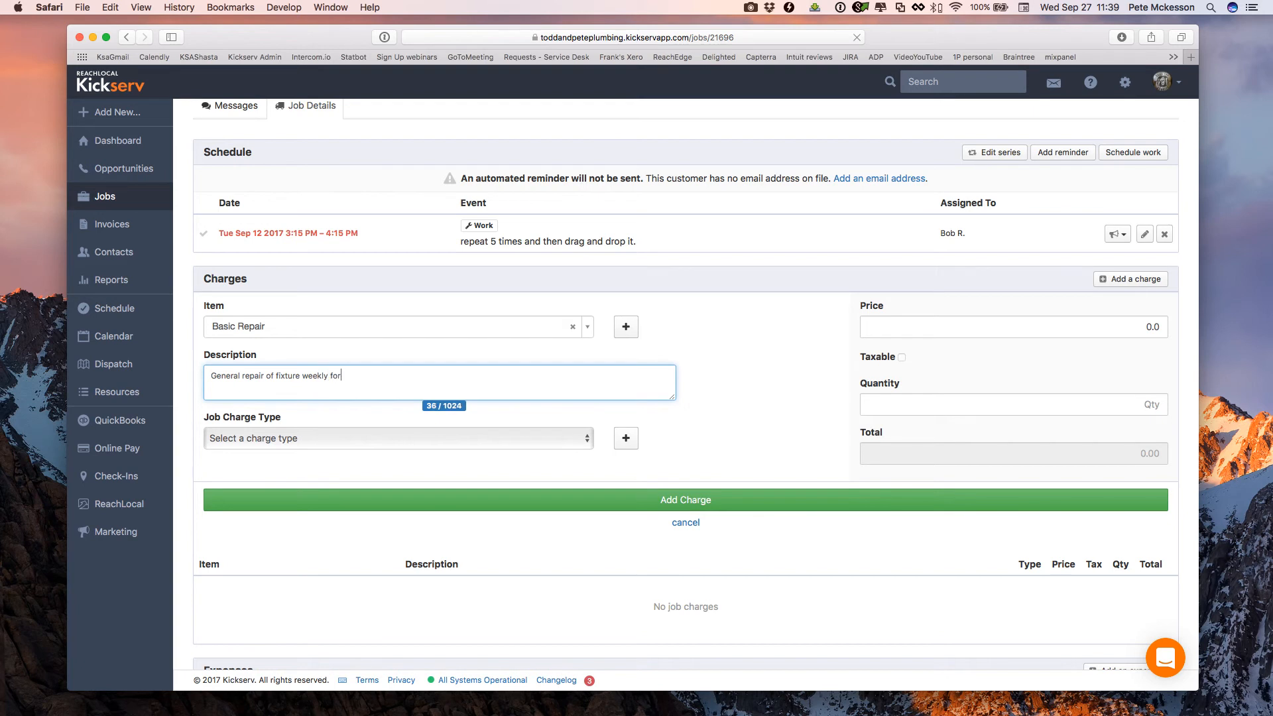
{"action": "type", "text": " of something or other...."}
{"action": "key", "text": "Tab"}
Price the Basic Repair charge at 100 and add it, overwriting all jobs in the series.
{"action": "left_click", "coordinate": [1118, 325]}
{"action": "type", "text": "100"}
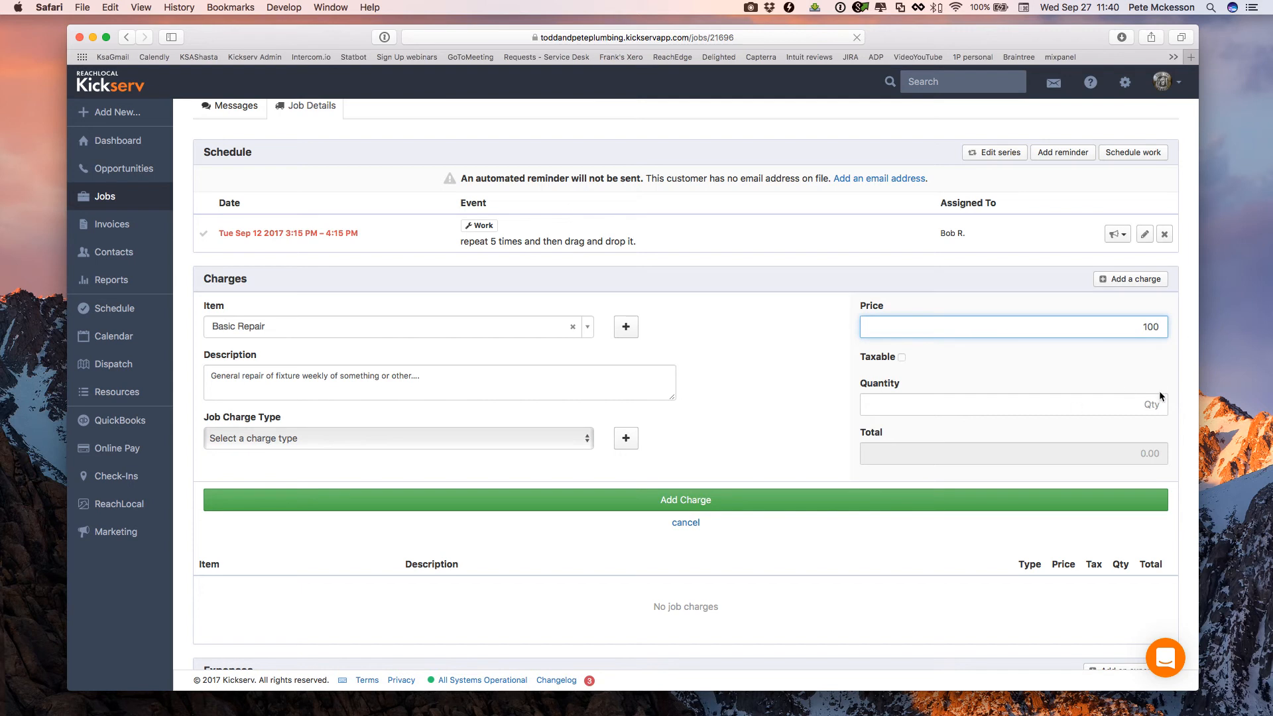
{"action": "left_click", "coordinate": [683, 504]}
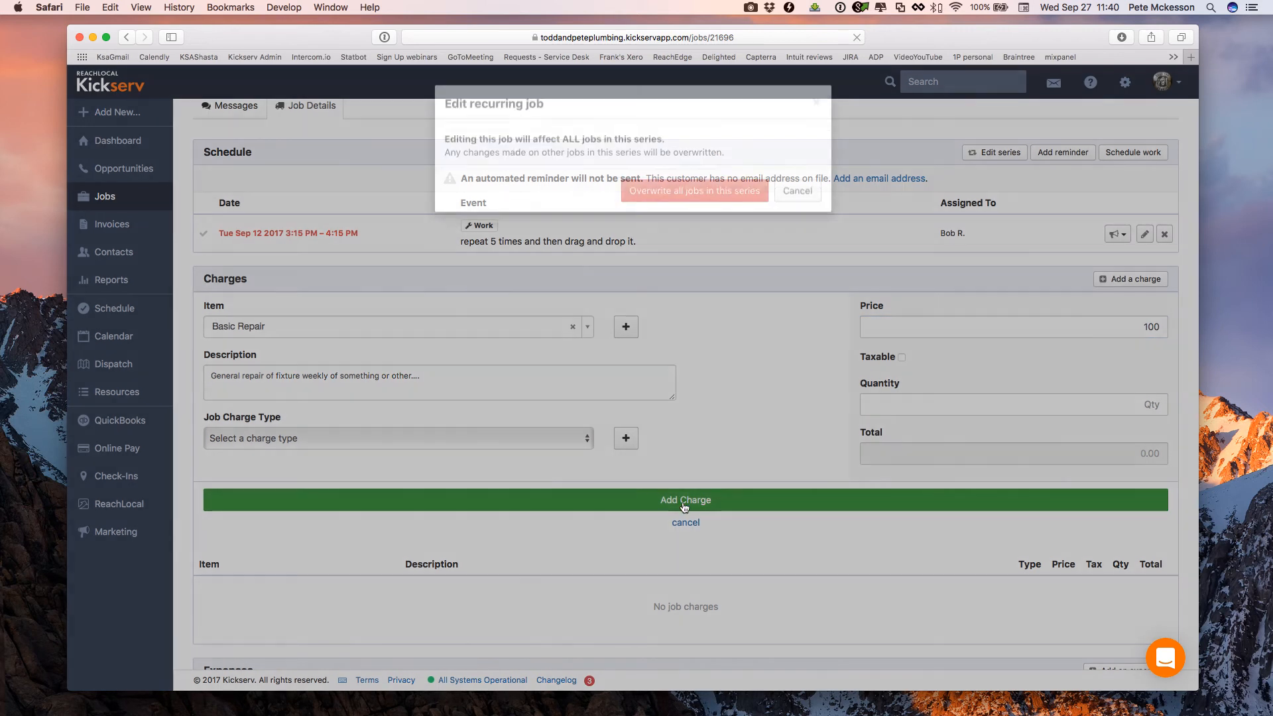
{"action": "left_click", "coordinate": [663, 218]}
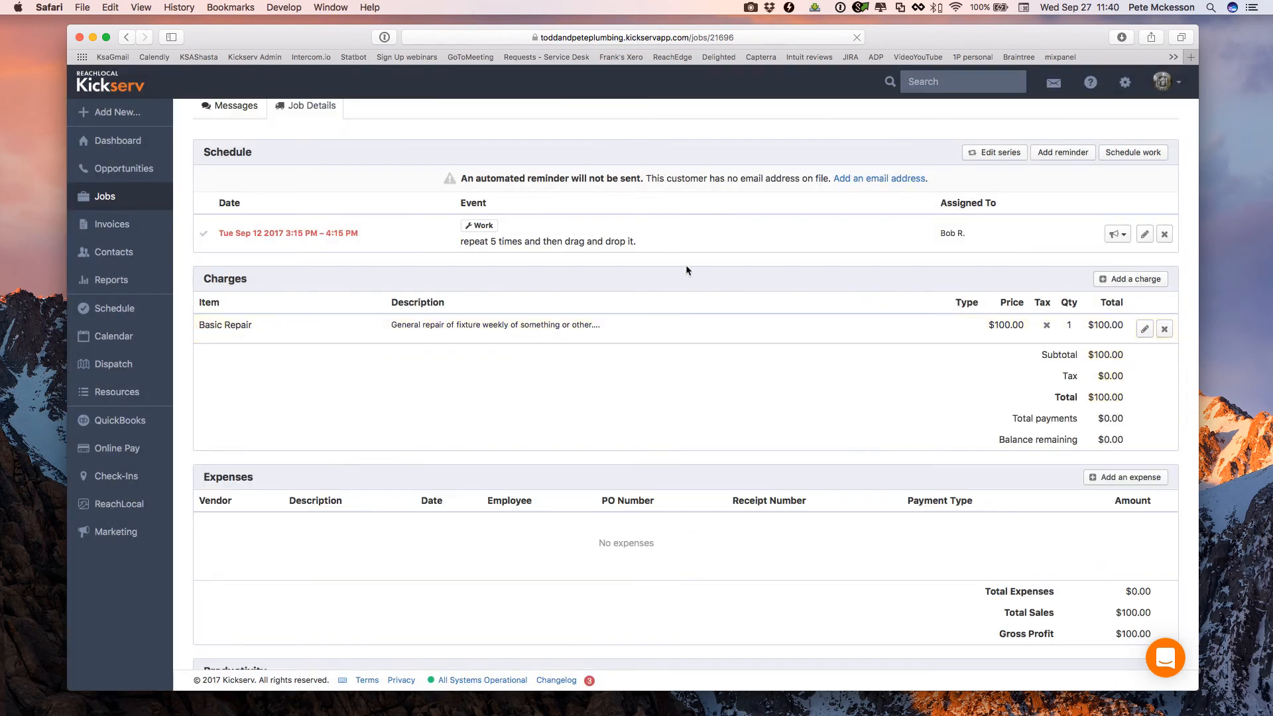
View all jobs in the series and open the Preventative Maintenance Service job starting Sep 19 2017.
{"action": "scroll", "coordinate": [691, 268], "scroll_direction": "up", "scroll_amount": 5}
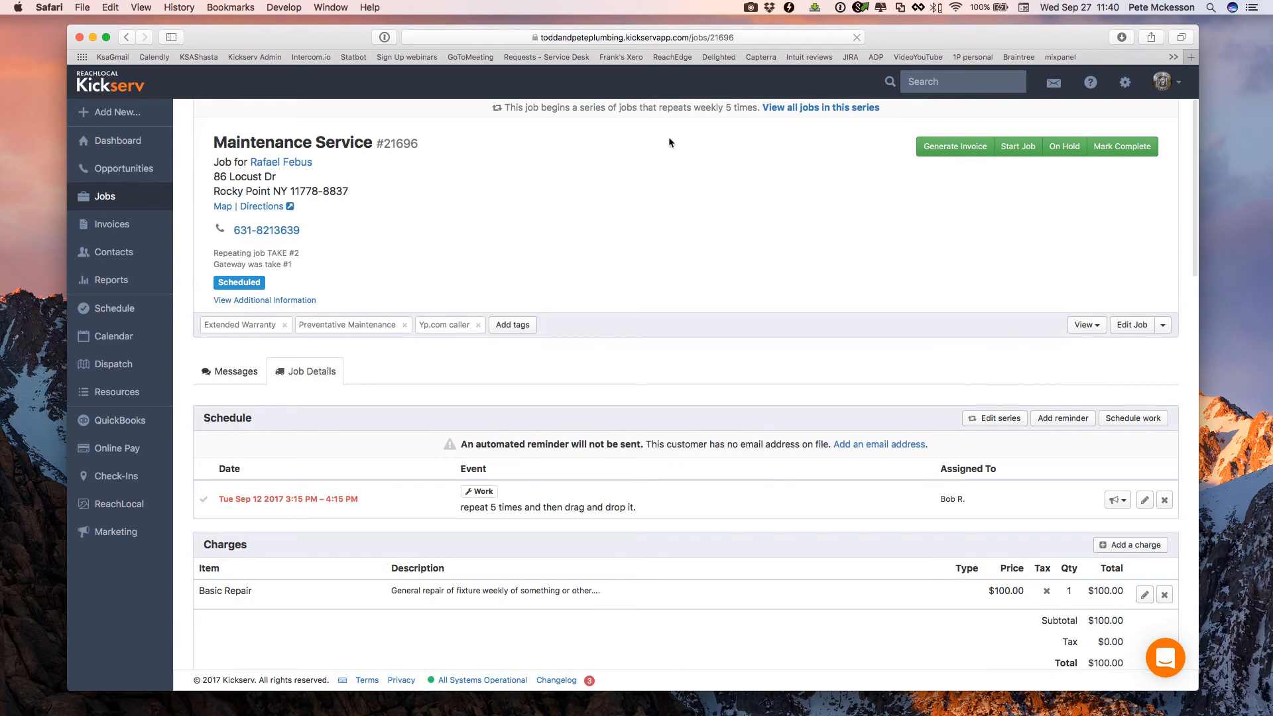
{"action": "left_click", "coordinate": [284, 163]}
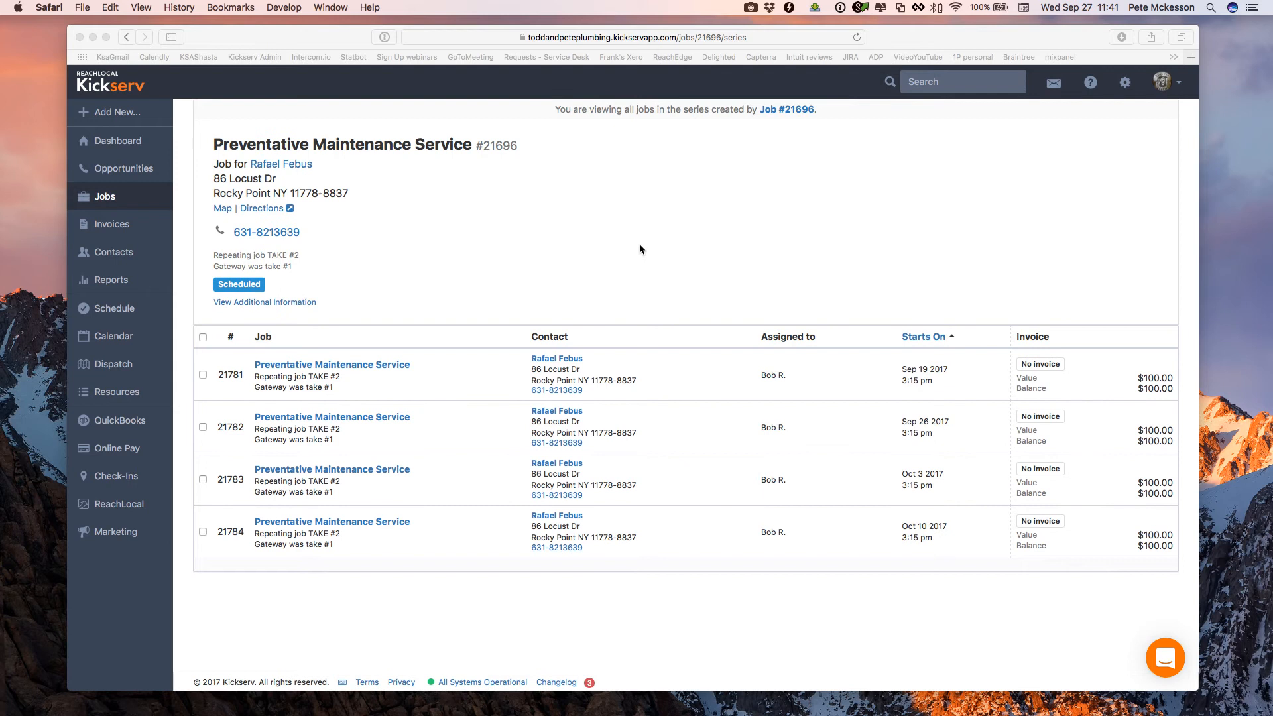
{"action": "left_click", "coordinate": [378, 364]}
{"action": "left_click", "coordinate": [380, 363]}
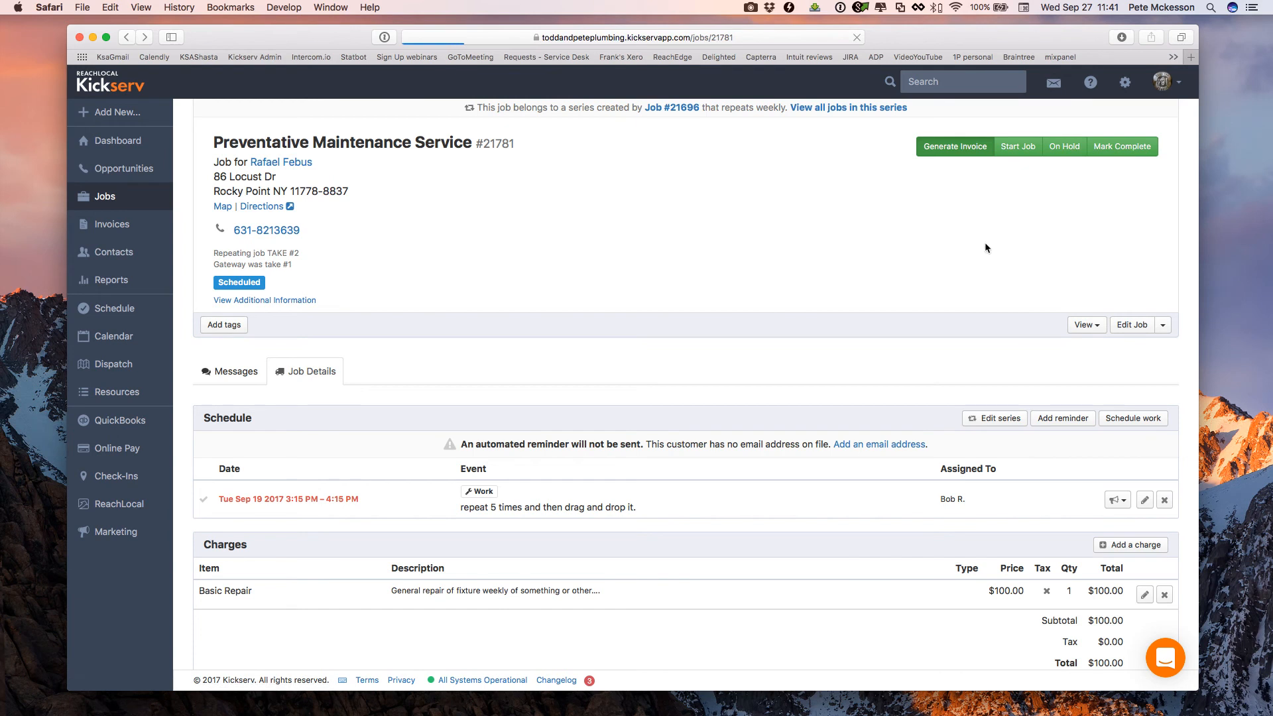
Complete the Sep 19 2017 work event, mark the job complete and view its invoice.
{"action": "left_click", "coordinate": [205, 502]}
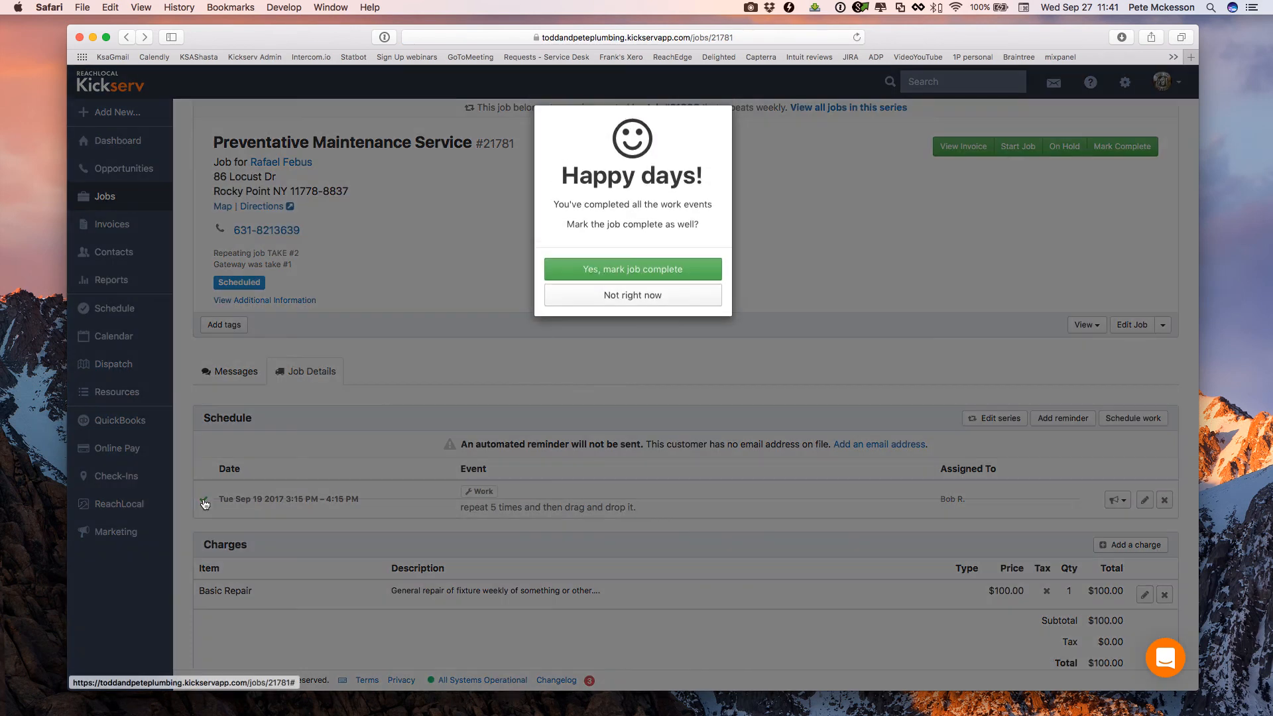
{"action": "left_click", "coordinate": [661, 287]}
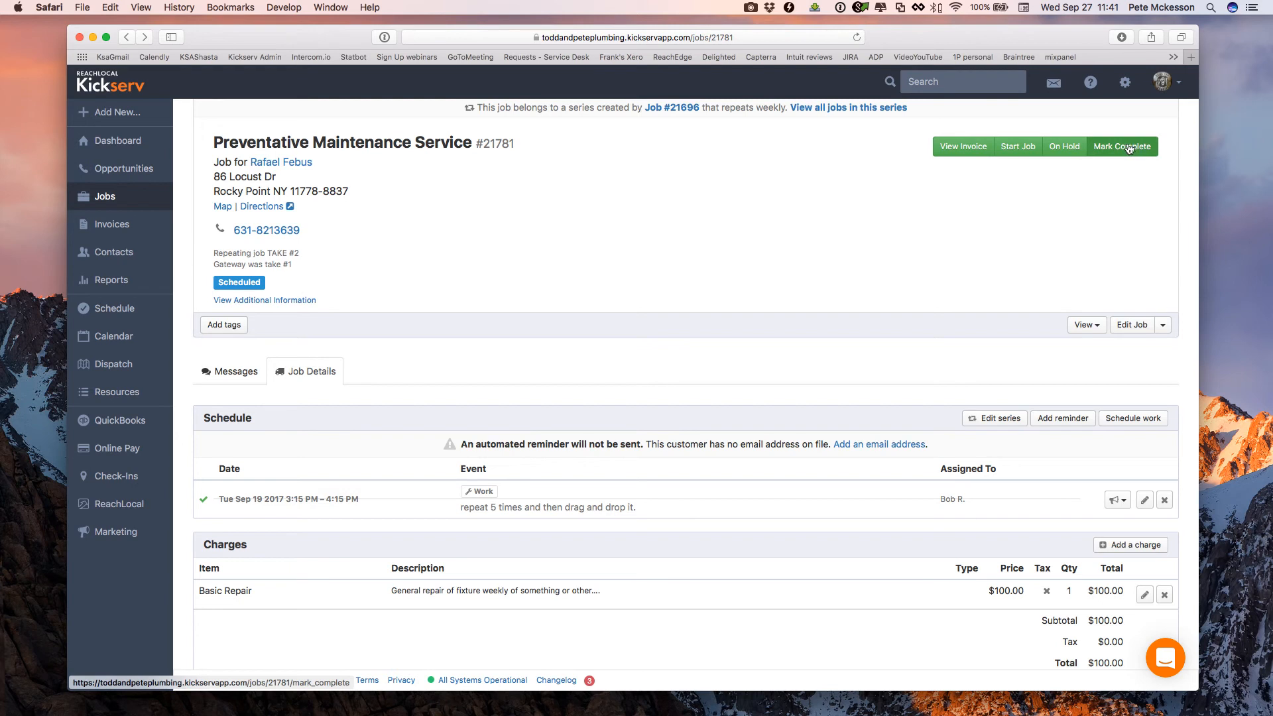
{"action": "left_click", "coordinate": [1129, 149]}
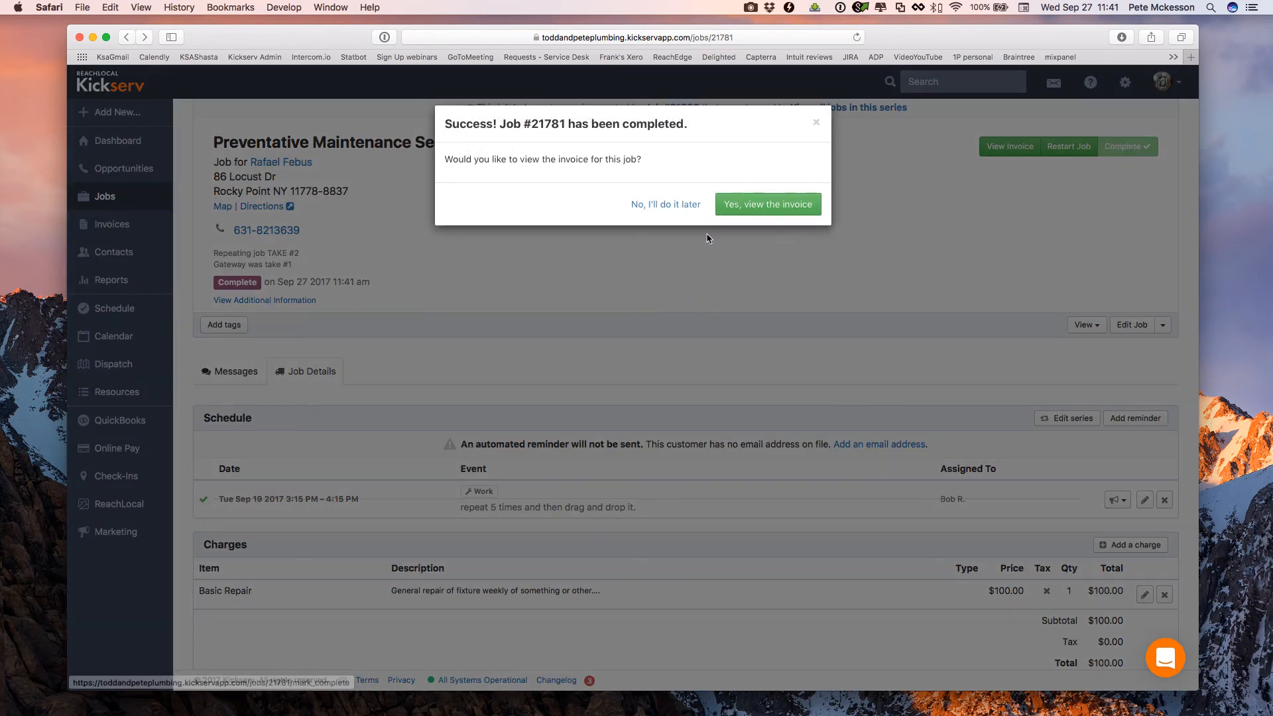
{"action": "left_click", "coordinate": [735, 206]}
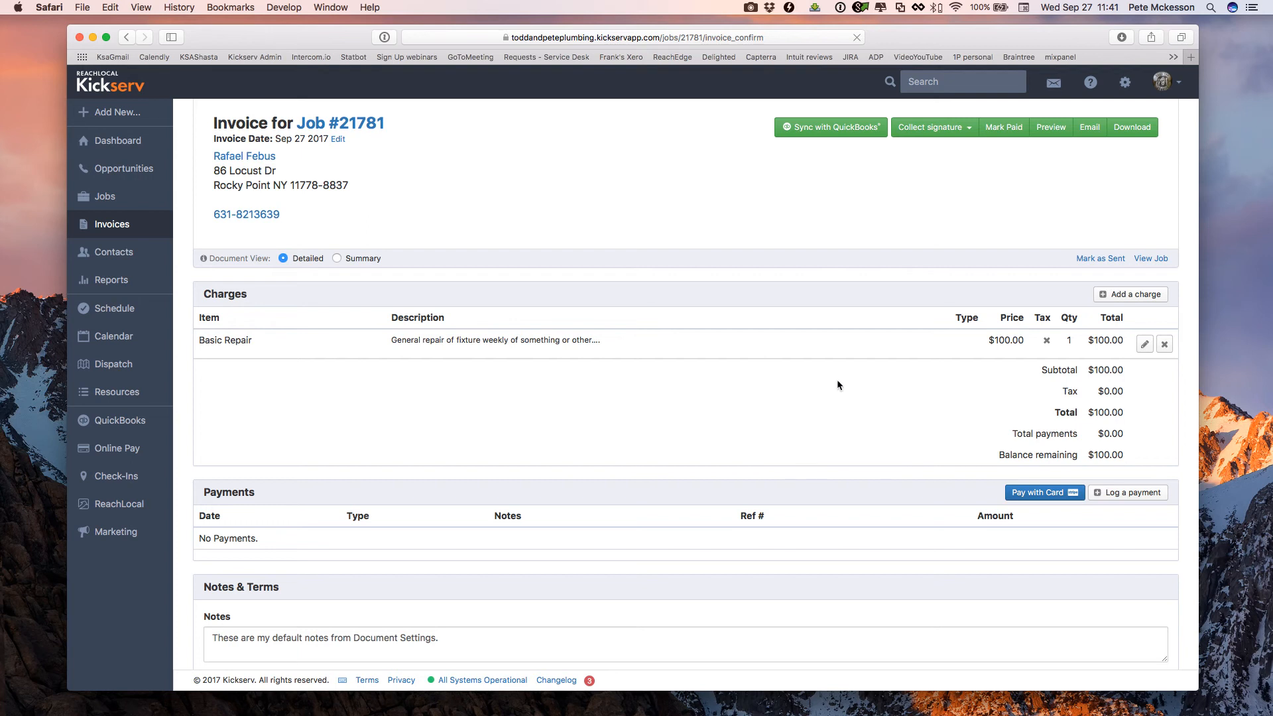
Log a Credit Card payment of 100.00 dated Sep 27, 2017 on the invoice and mark it paid.
{"action": "left_click", "coordinate": [1111, 498]}
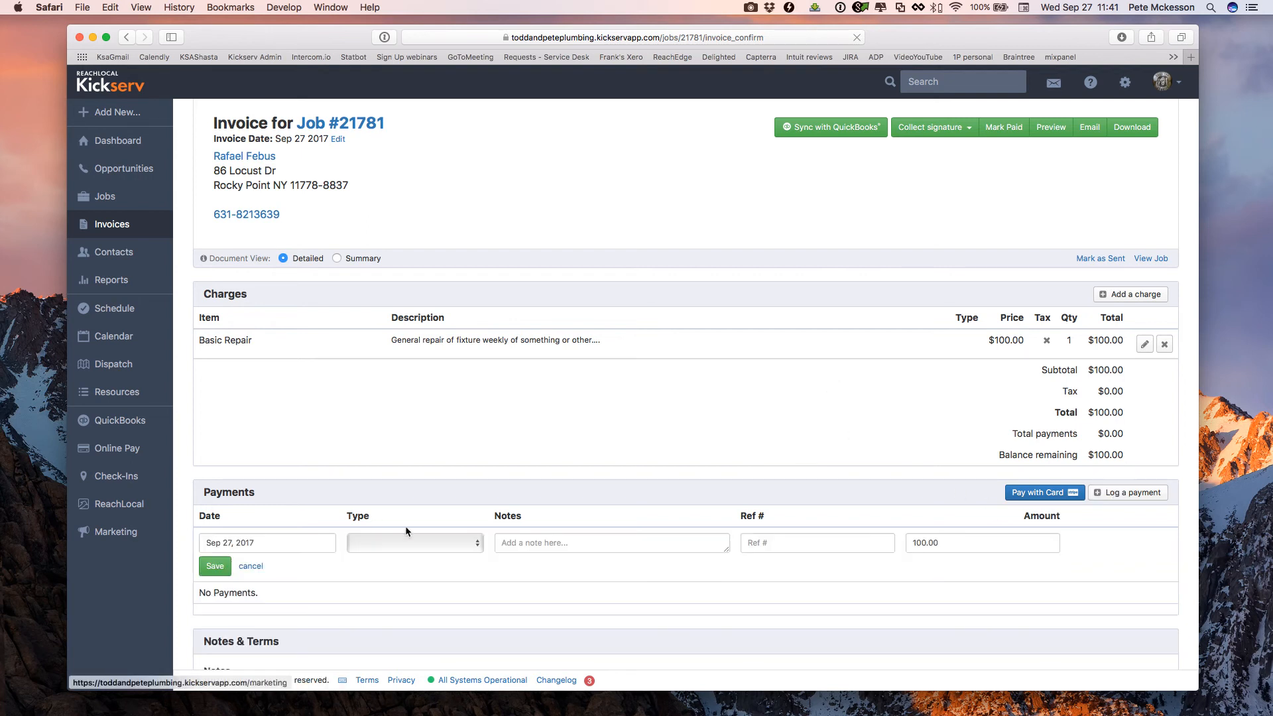
{"action": "left_click", "coordinate": [423, 545]}
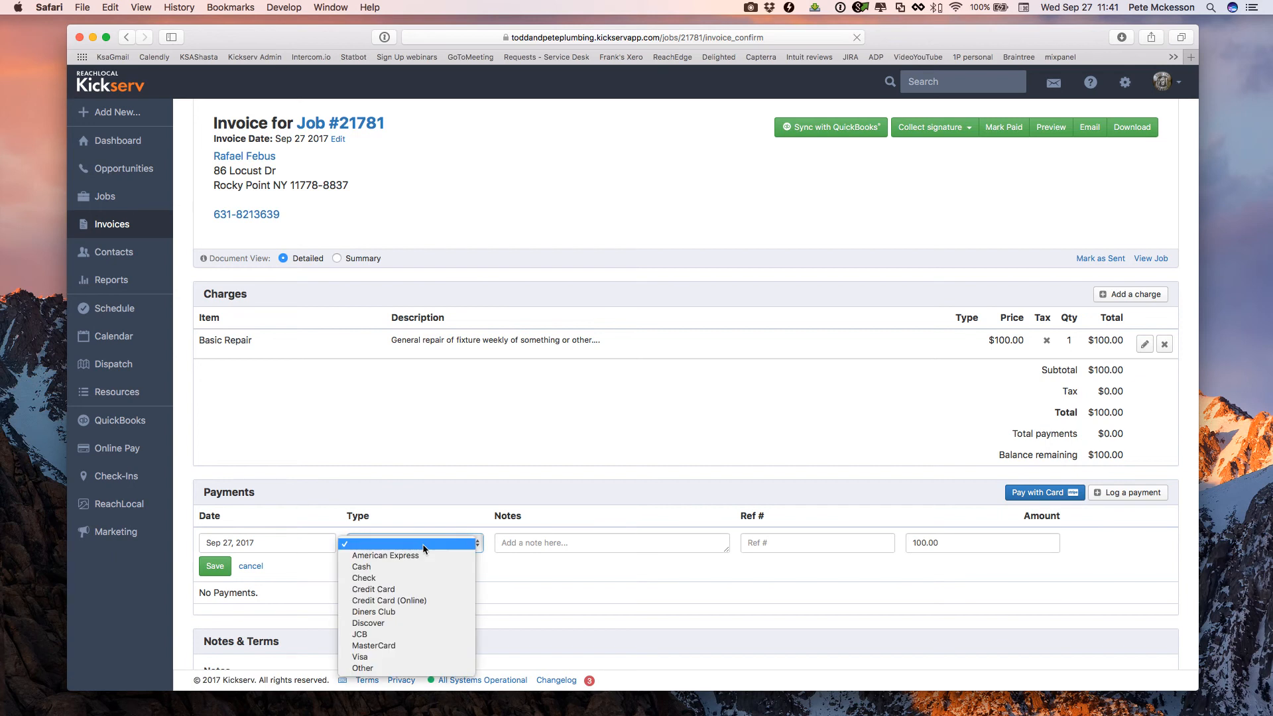
{"action": "left_click", "coordinate": [422, 588]}
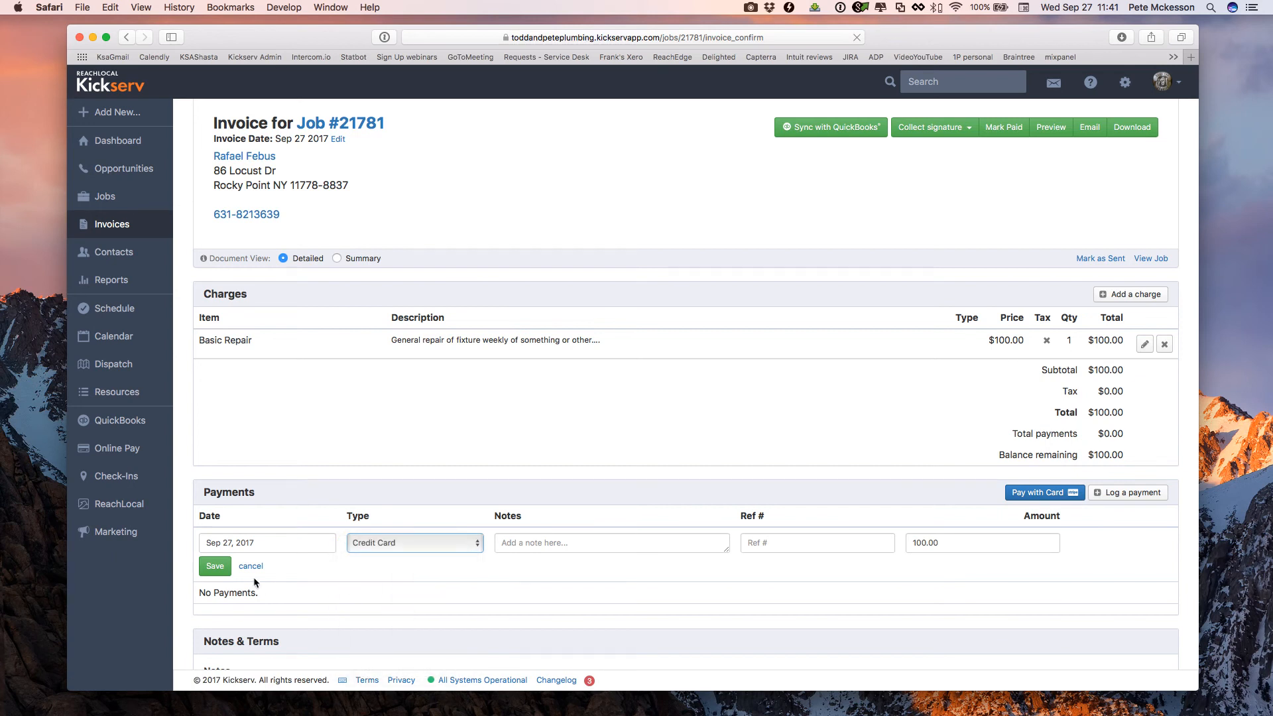
{"action": "left_click", "coordinate": [216, 566]}
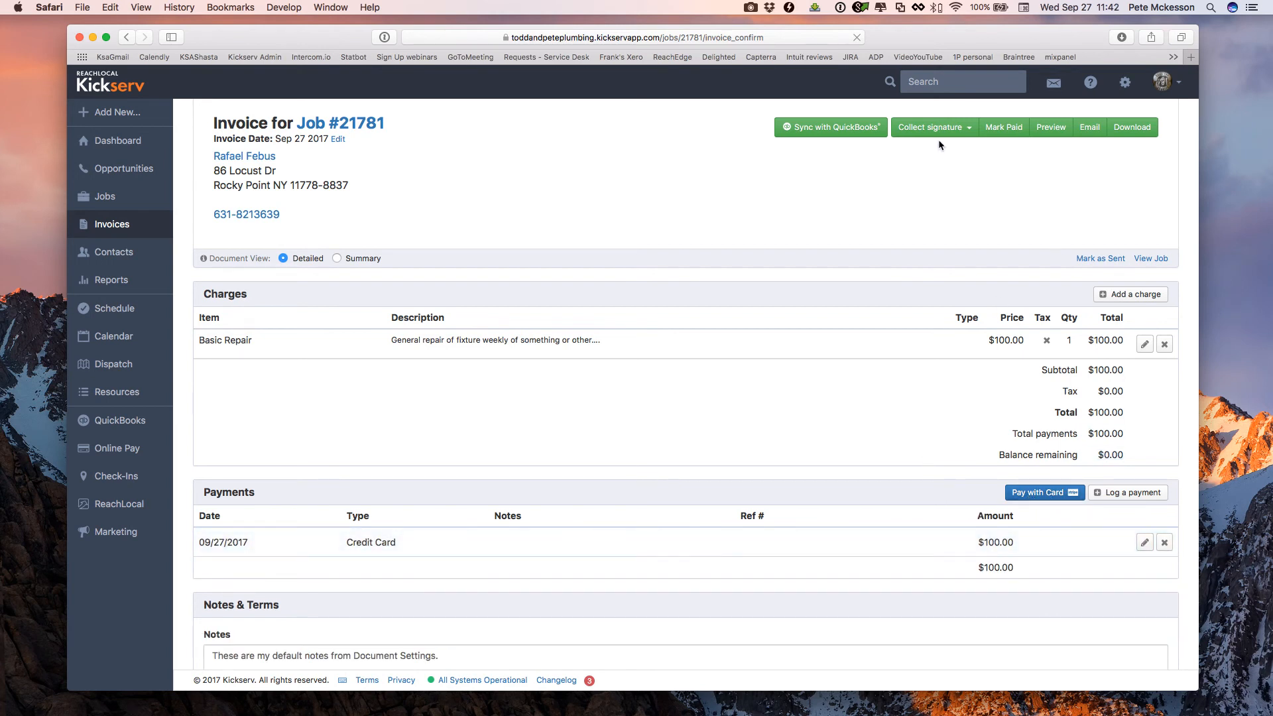
{"action": "left_click", "coordinate": [1014, 130]}
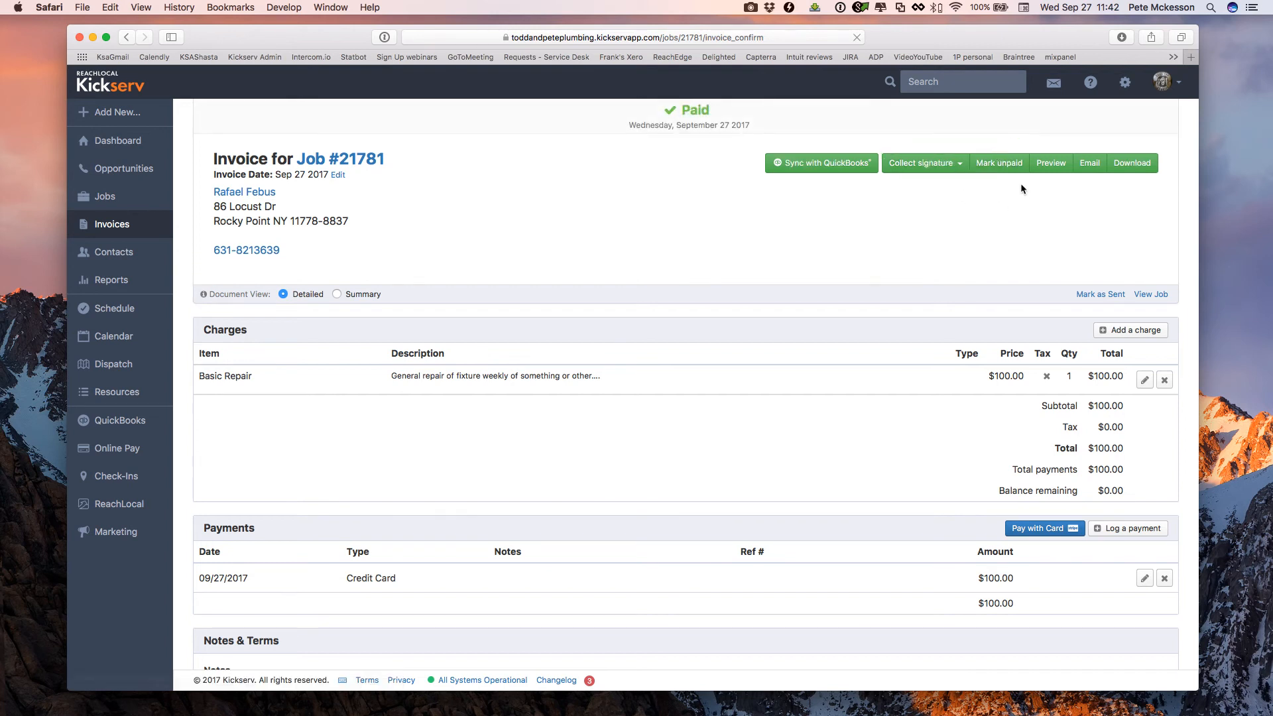
Leave the paid invoice and view the list of unpaid invoices.
{"action": "left_click", "coordinate": [1092, 166]}
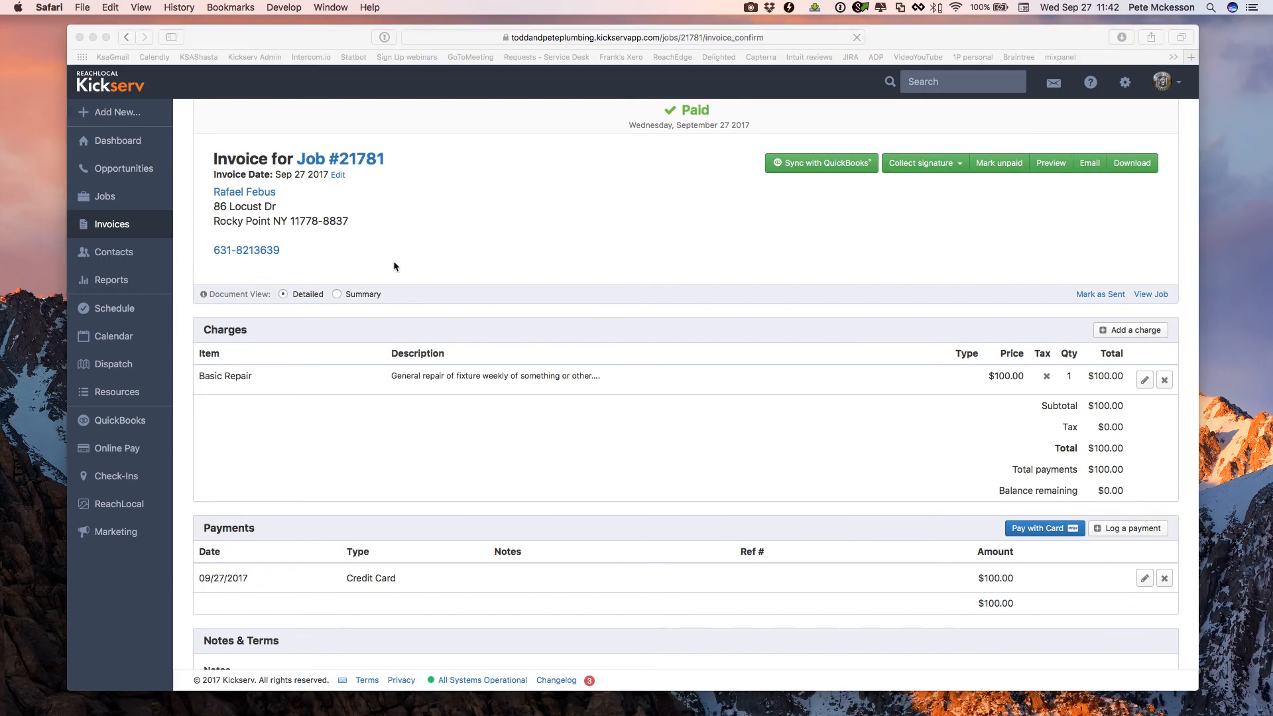
{"action": "left_click", "coordinate": [120, 229]}
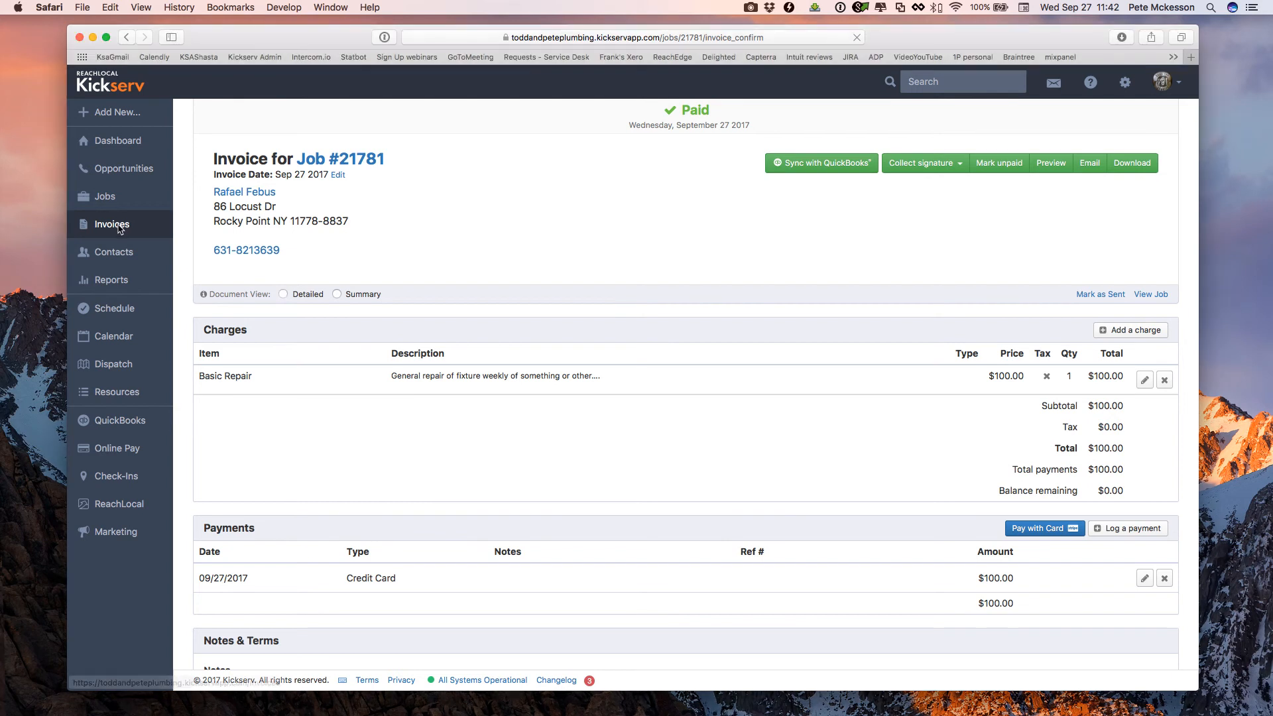
{"action": "left_click", "coordinate": [120, 229]}
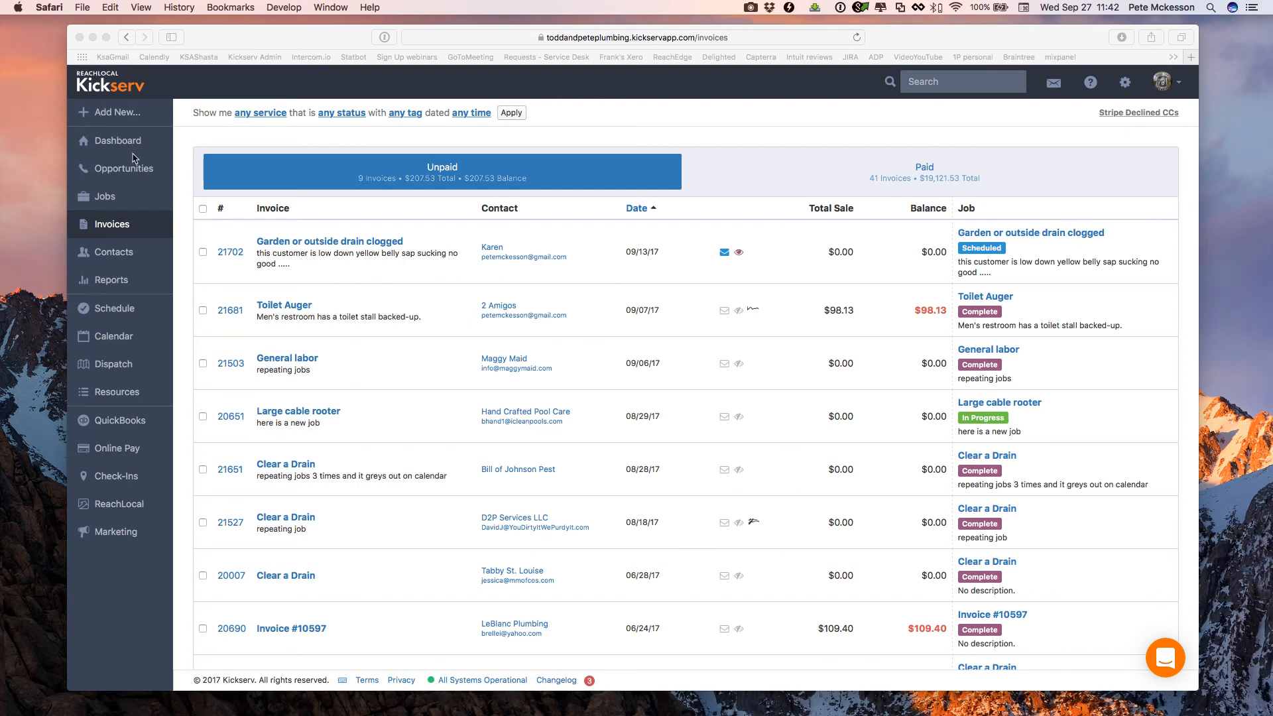
Find the 2 Amigos customer in the contacts list and open its record.
{"action": "left_click", "coordinate": [117, 257]}
{"action": "left_click", "coordinate": [116, 256]}
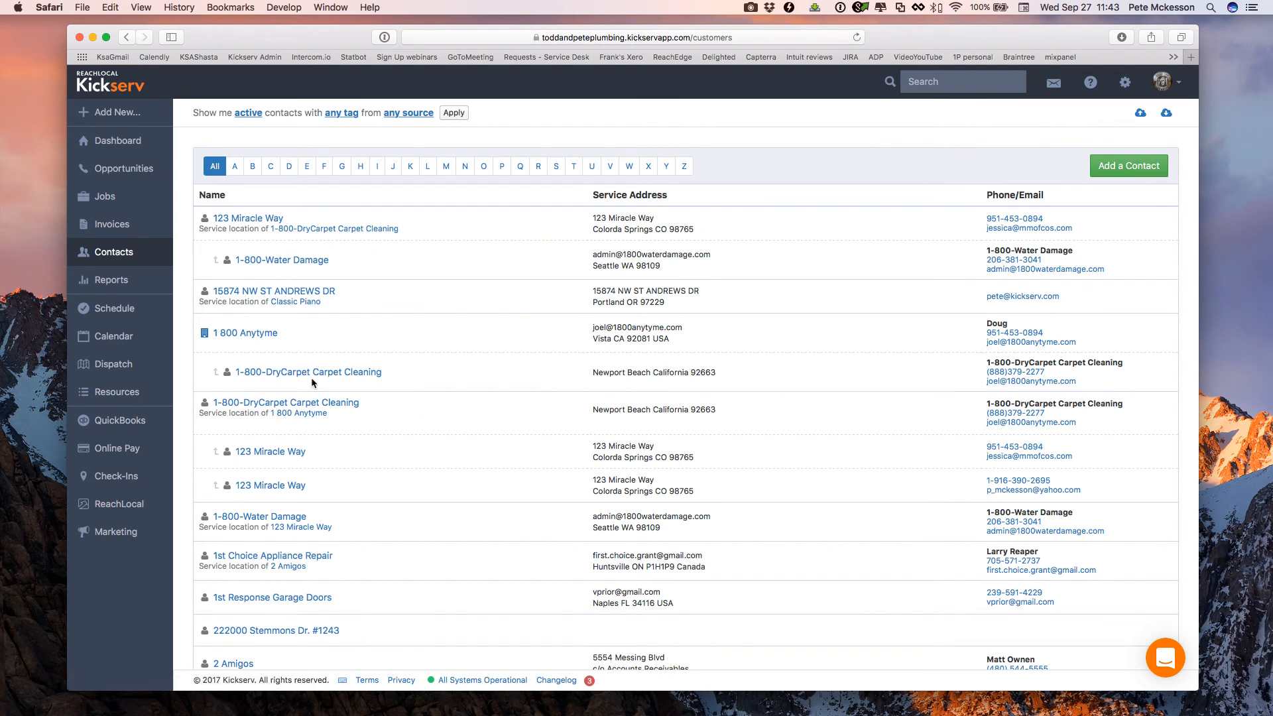
{"action": "scroll", "coordinate": [312, 376], "scroll_direction": "down", "scroll_amount": 3}
{"action": "scroll", "coordinate": [312, 379], "scroll_direction": "down", "scroll_amount": 5}
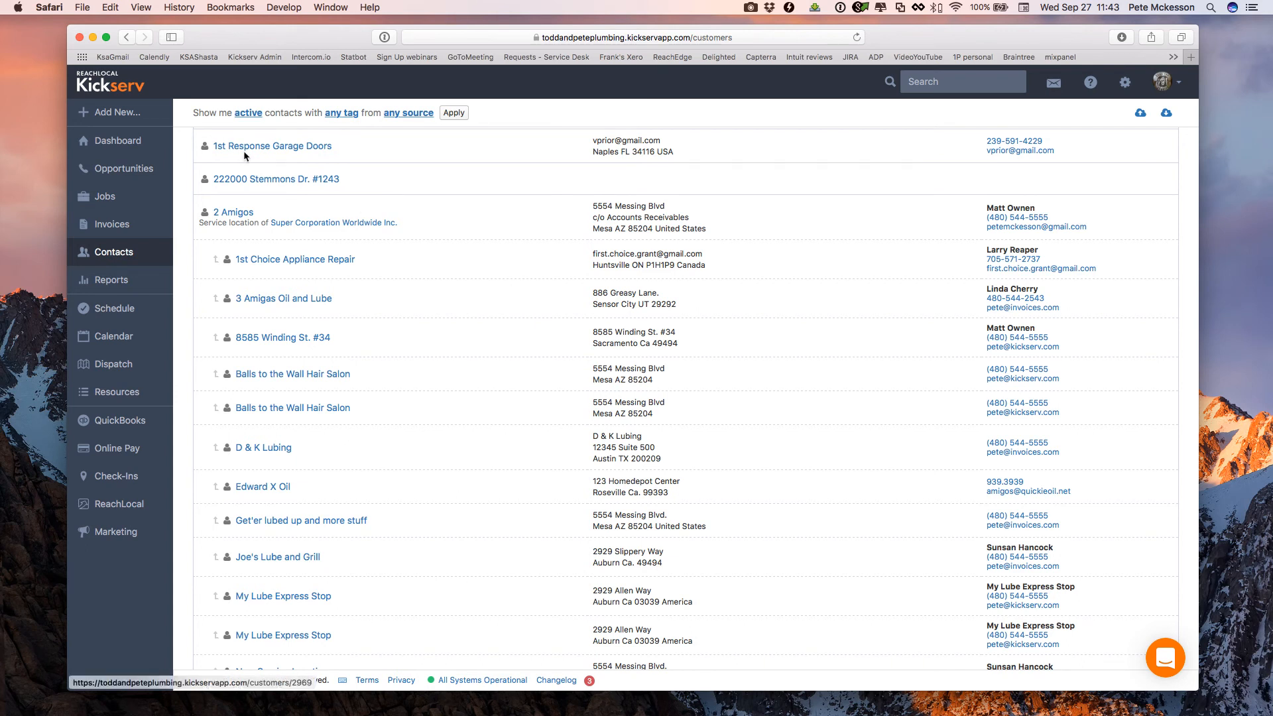
{"action": "left_click", "coordinate": [250, 215]}
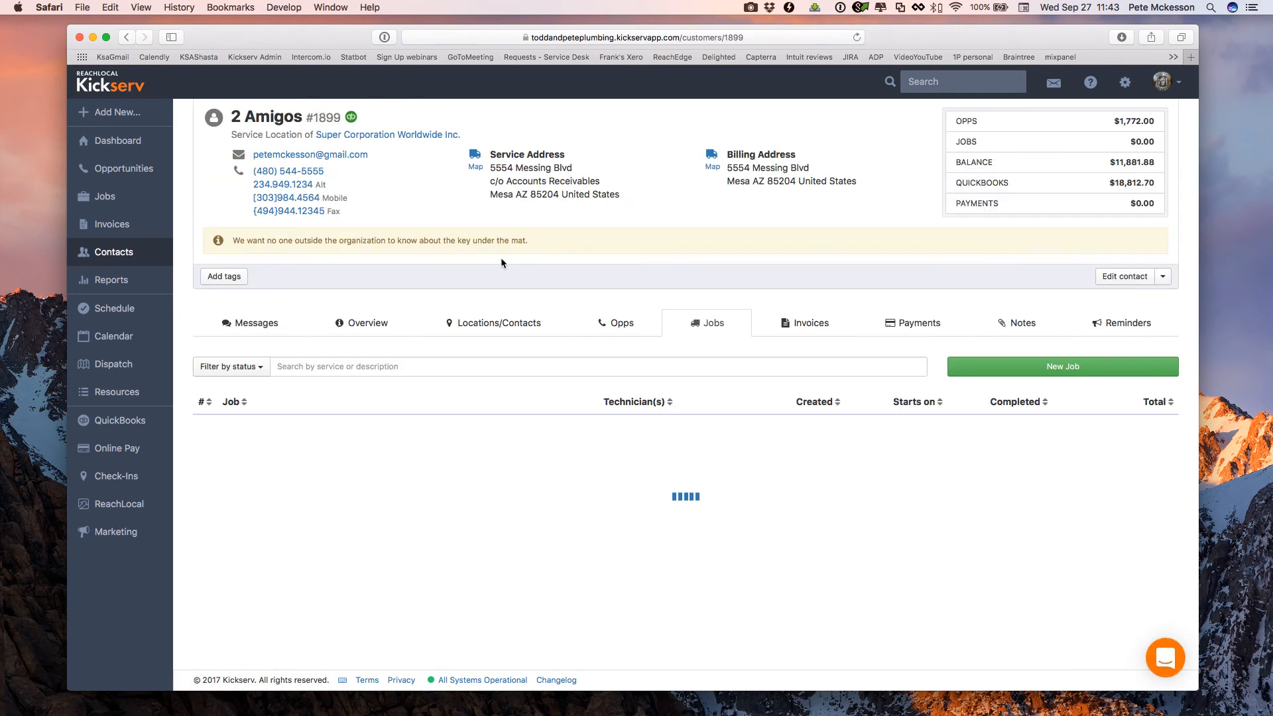
Review the service locations and additional contacts of the 2 Amigos record.
{"action": "left_click", "coordinate": [493, 325]}
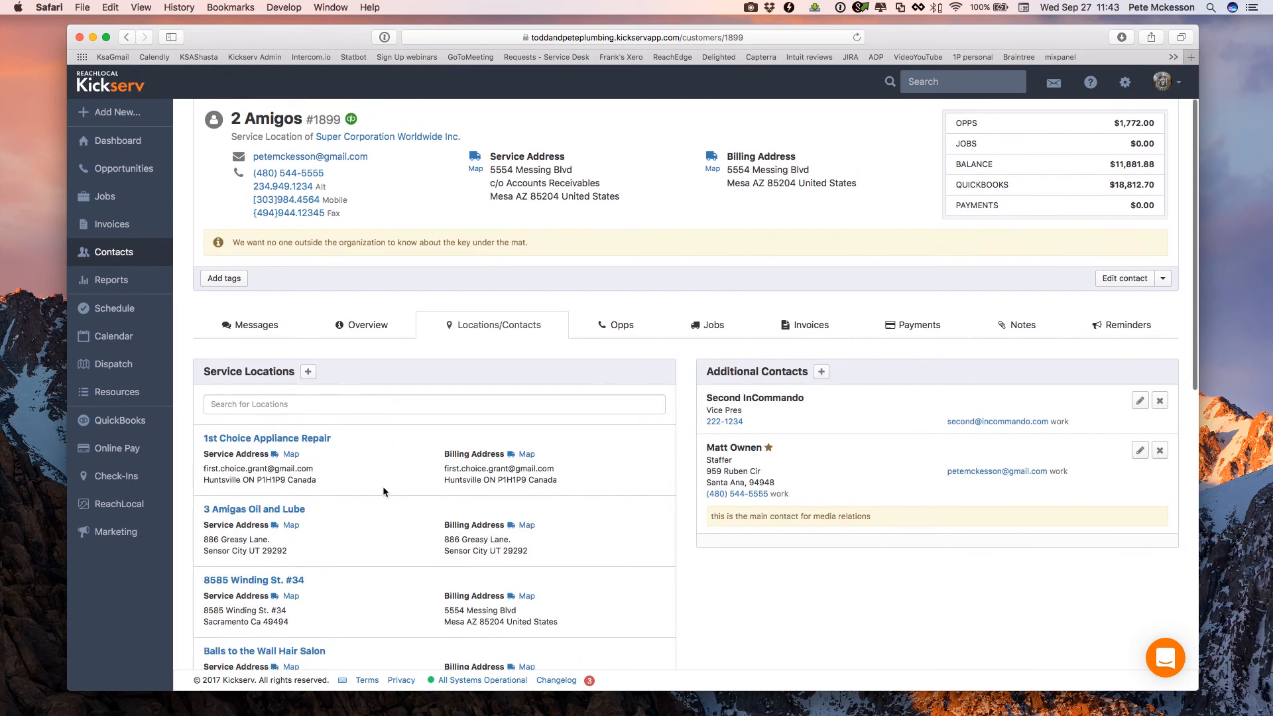
{"action": "scroll", "coordinate": [383, 488], "scroll_direction": "down", "scroll_amount": 1}
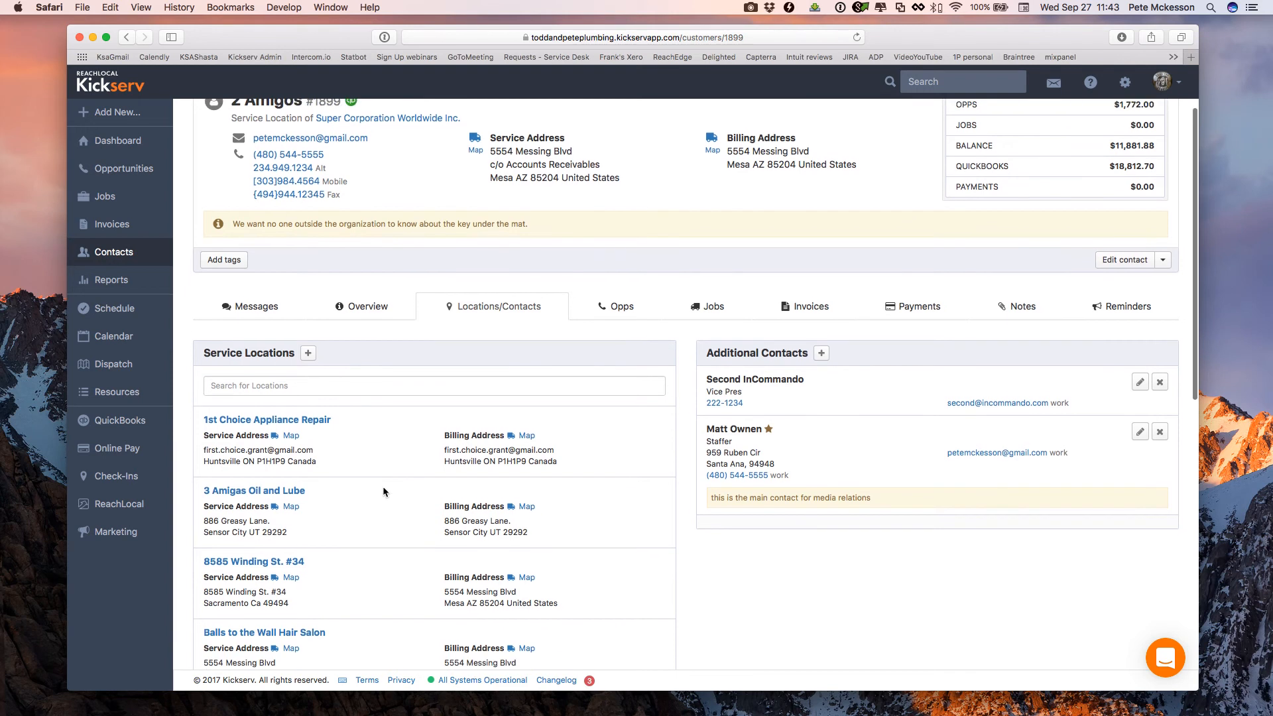
{"action": "scroll", "coordinate": [384, 491], "scroll_direction": "down", "scroll_amount": 5}
{"action": "scroll", "coordinate": [384, 491], "scroll_direction": "down", "scroll_amount": 3}
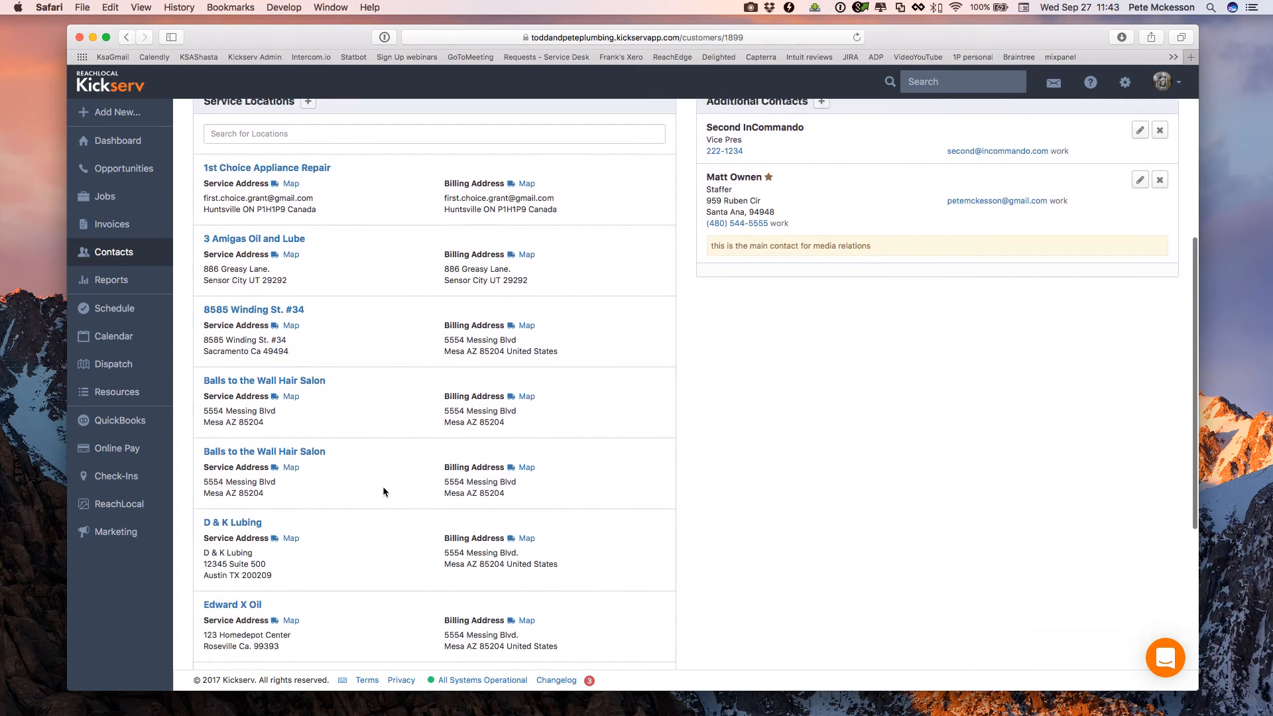
{"action": "scroll", "coordinate": [384, 491], "scroll_direction": "down", "scroll_amount": 3}
{"action": "scroll", "coordinate": [384, 487], "scroll_direction": "up", "scroll_amount": 11}
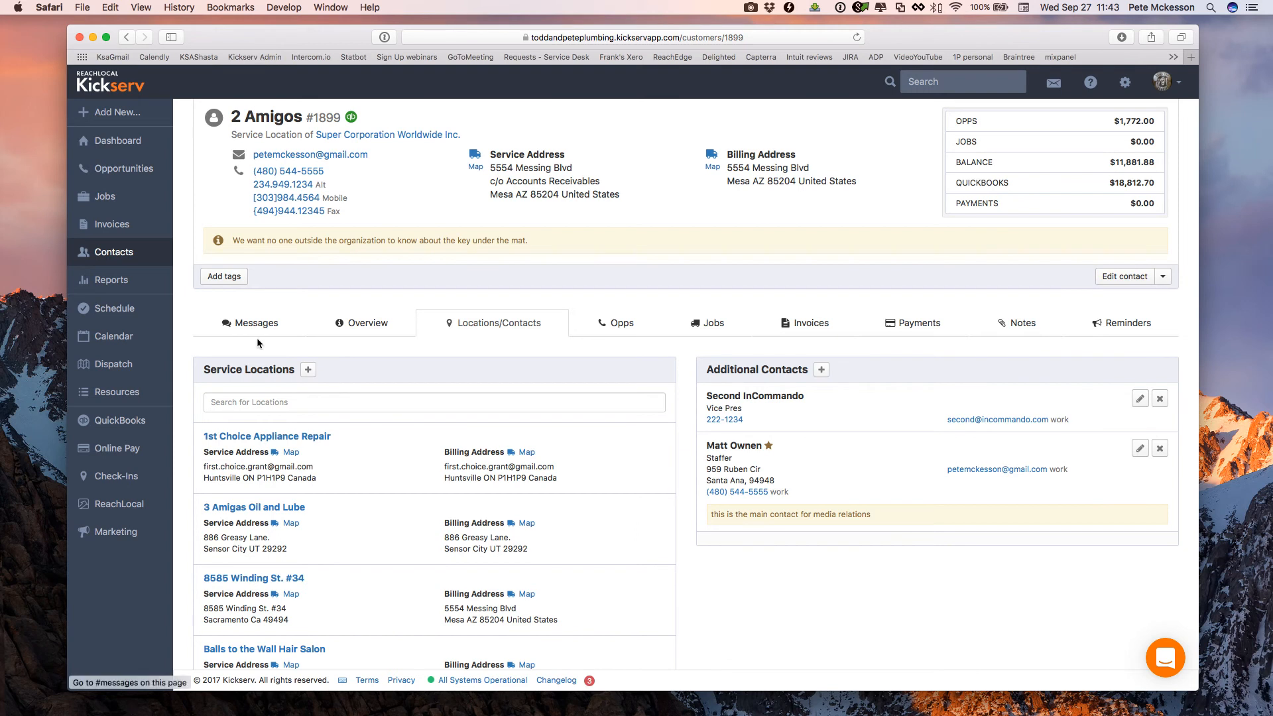
Start a new service location for 2 Amigos and fill in its service address from the first suggested location.
{"action": "left_click", "coordinate": [307, 374]}
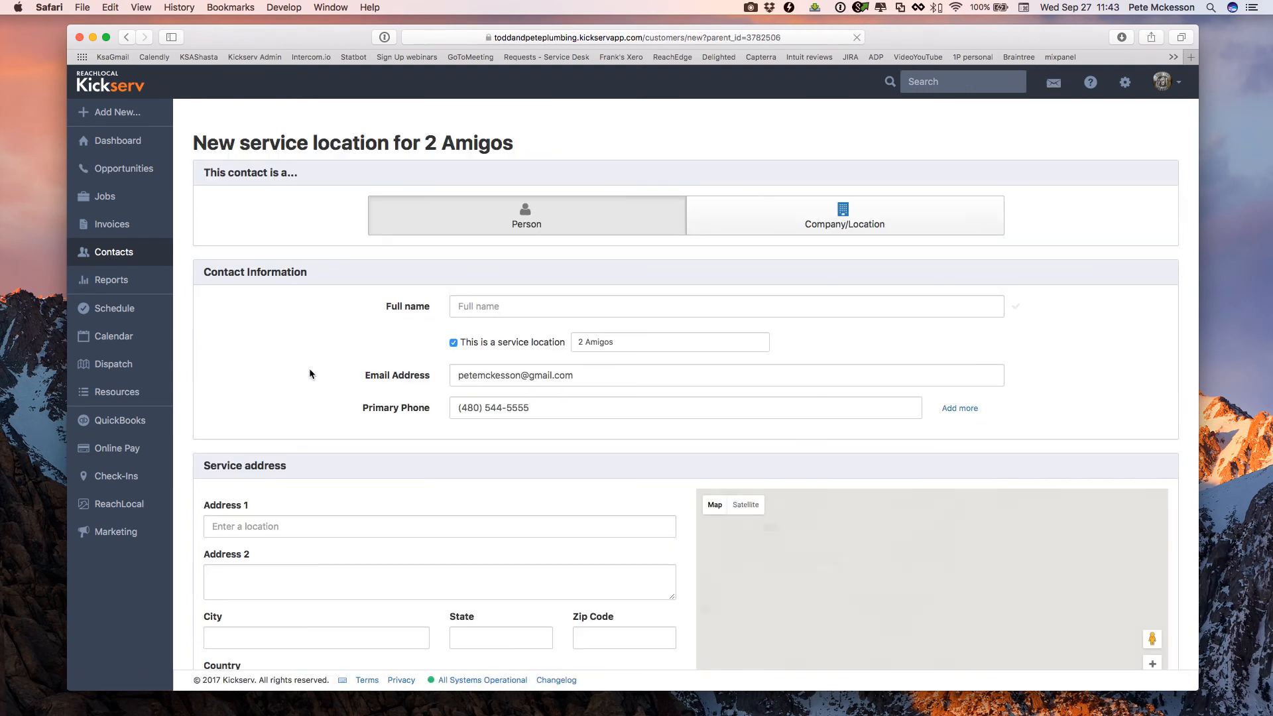
{"action": "left_click", "coordinate": [464, 305]}
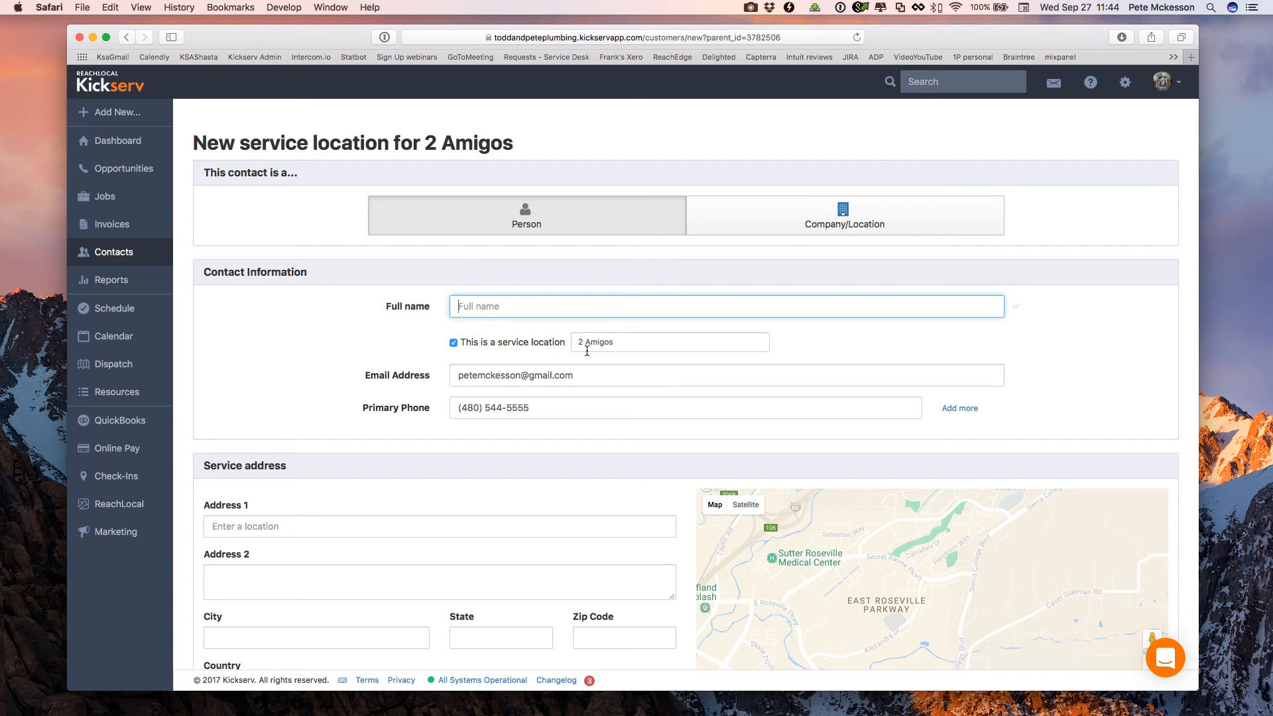
{"action": "scroll", "coordinate": [493, 416], "scroll_direction": "down", "scroll_amount": 3}
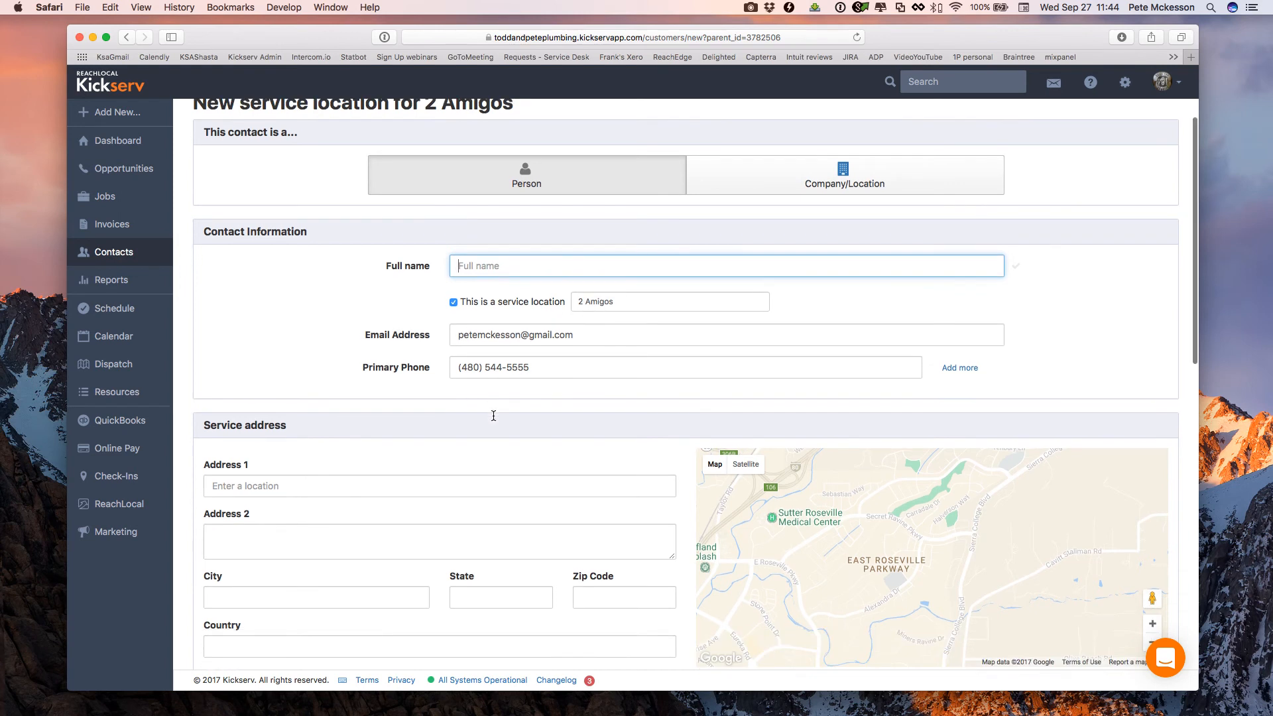
{"action": "left_click", "coordinate": [263, 397]}
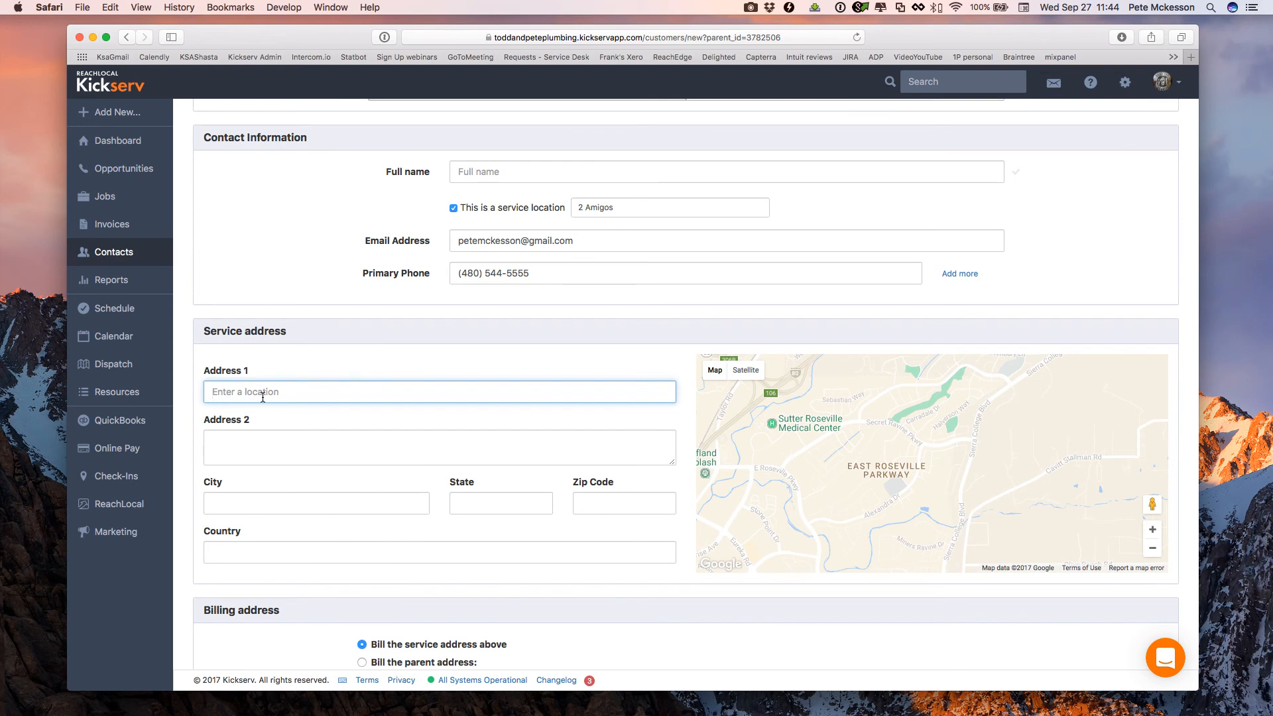
{"action": "type", "text": "555"}
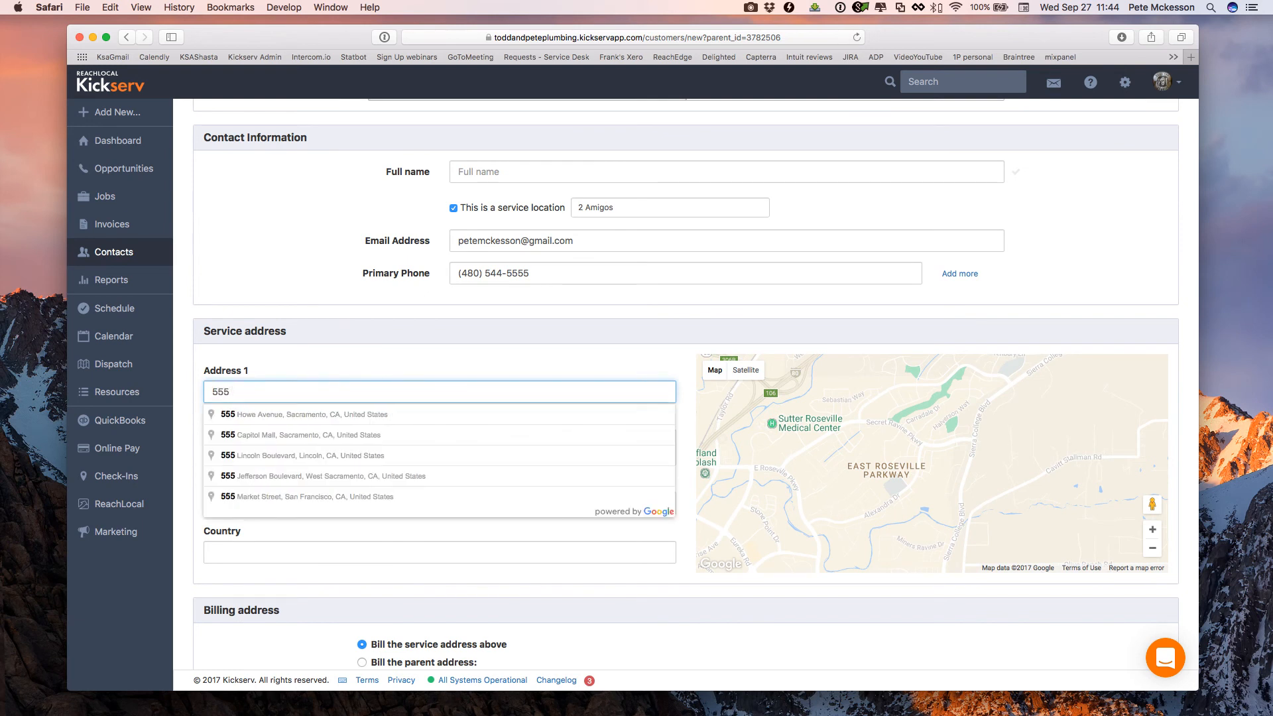
{"action": "key", "text": "Down"}
{"action": "key", "text": "Tab"}
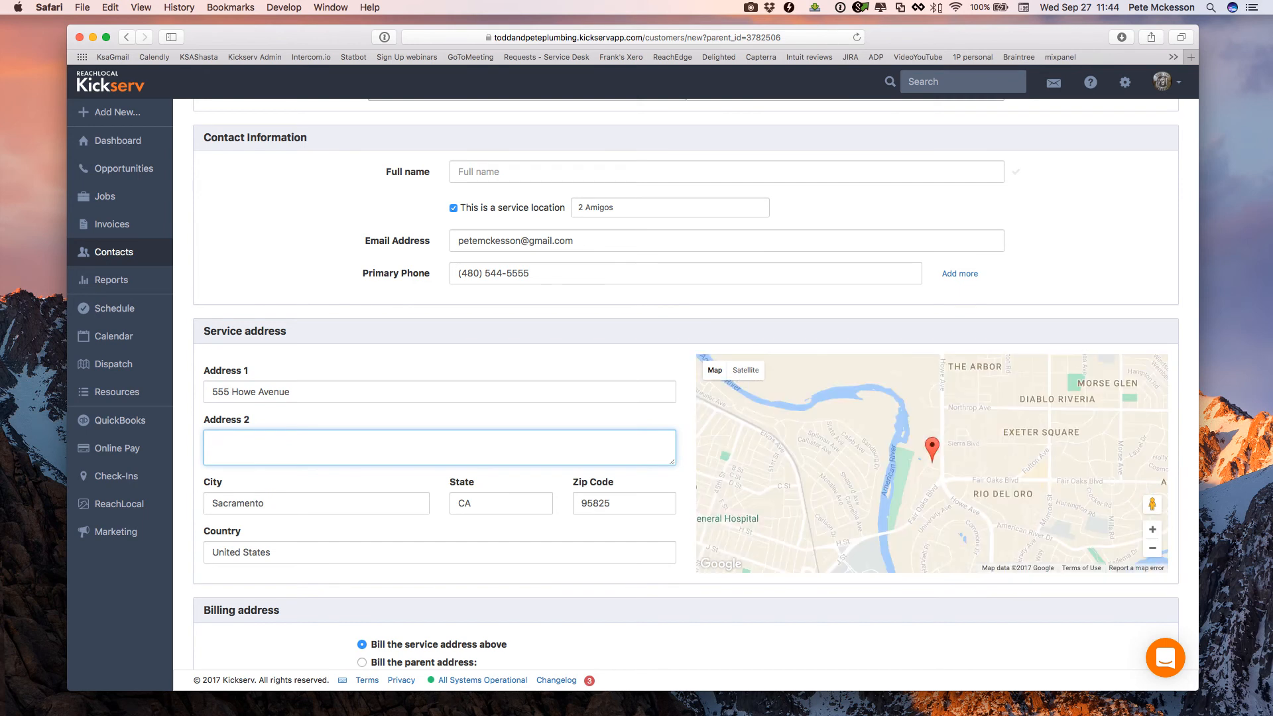
{"action": "scroll", "coordinate": [261, 398], "scroll_direction": "down", "scroll_amount": 5}
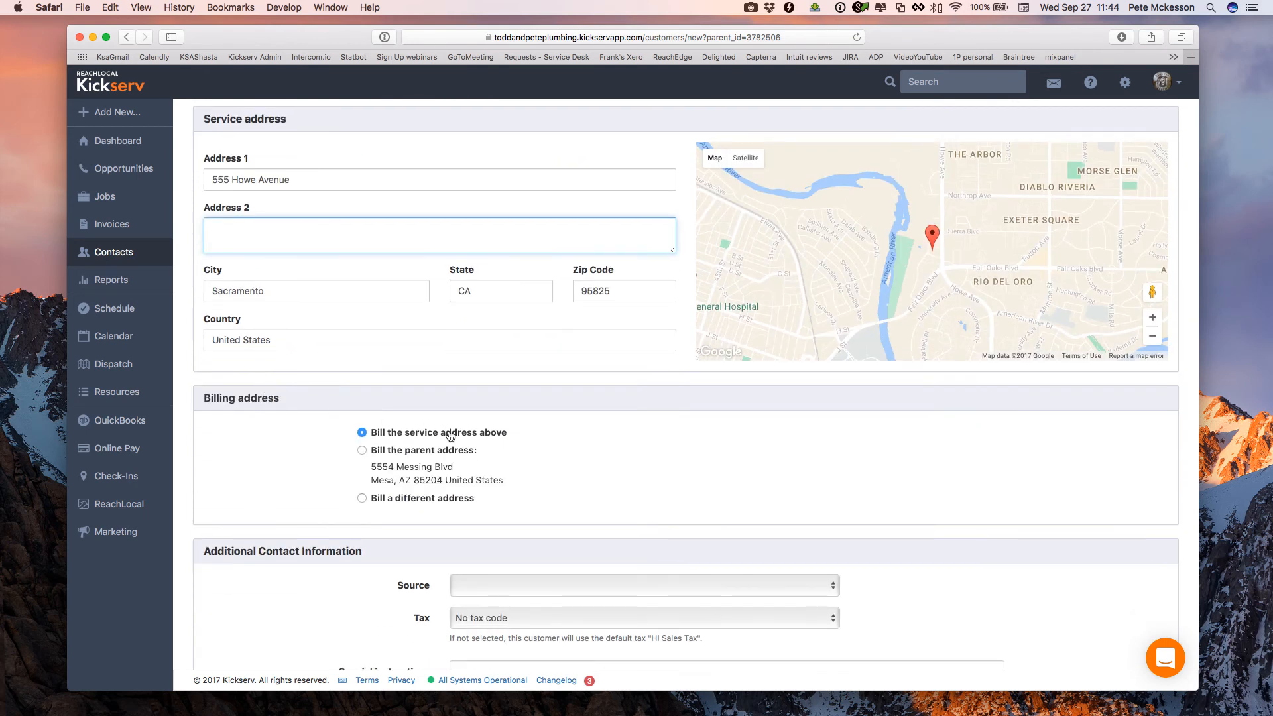
Try billing the parent address for the service location, then switch to billing a different address.
{"action": "left_click", "coordinate": [362, 451]}
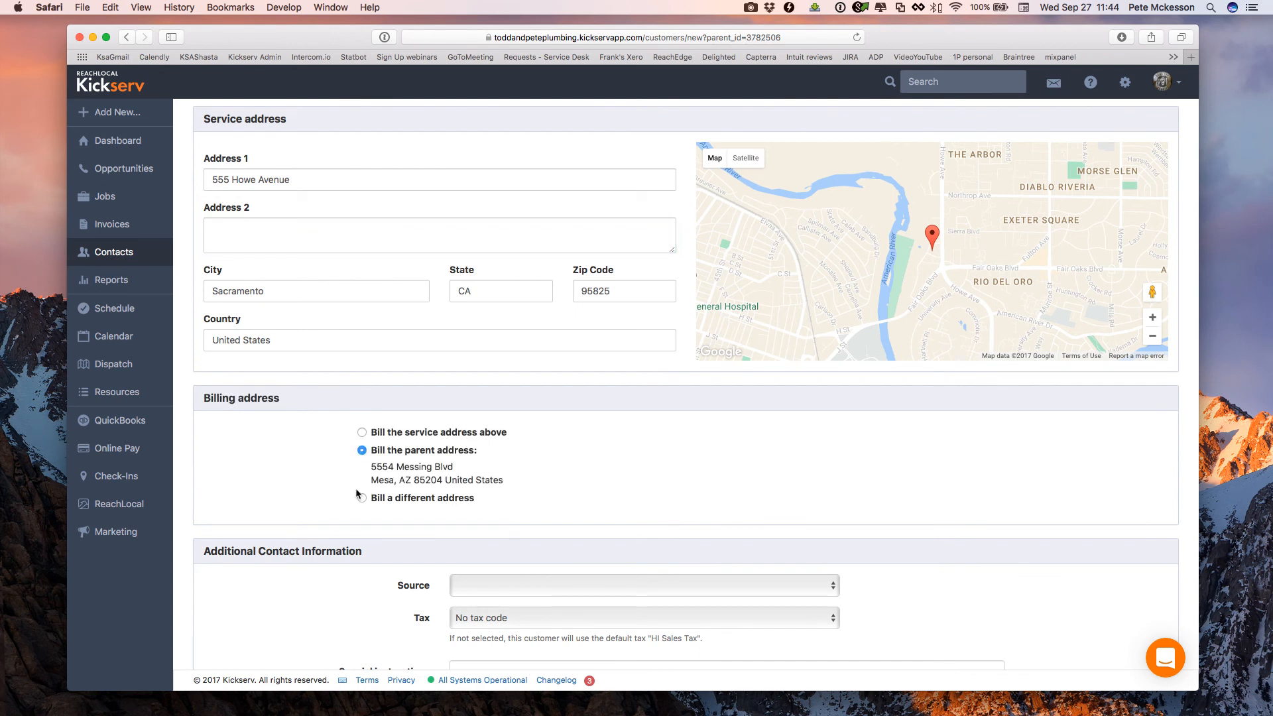
{"action": "scroll", "coordinate": [356, 488], "scroll_direction": "down", "scroll_amount": 1}
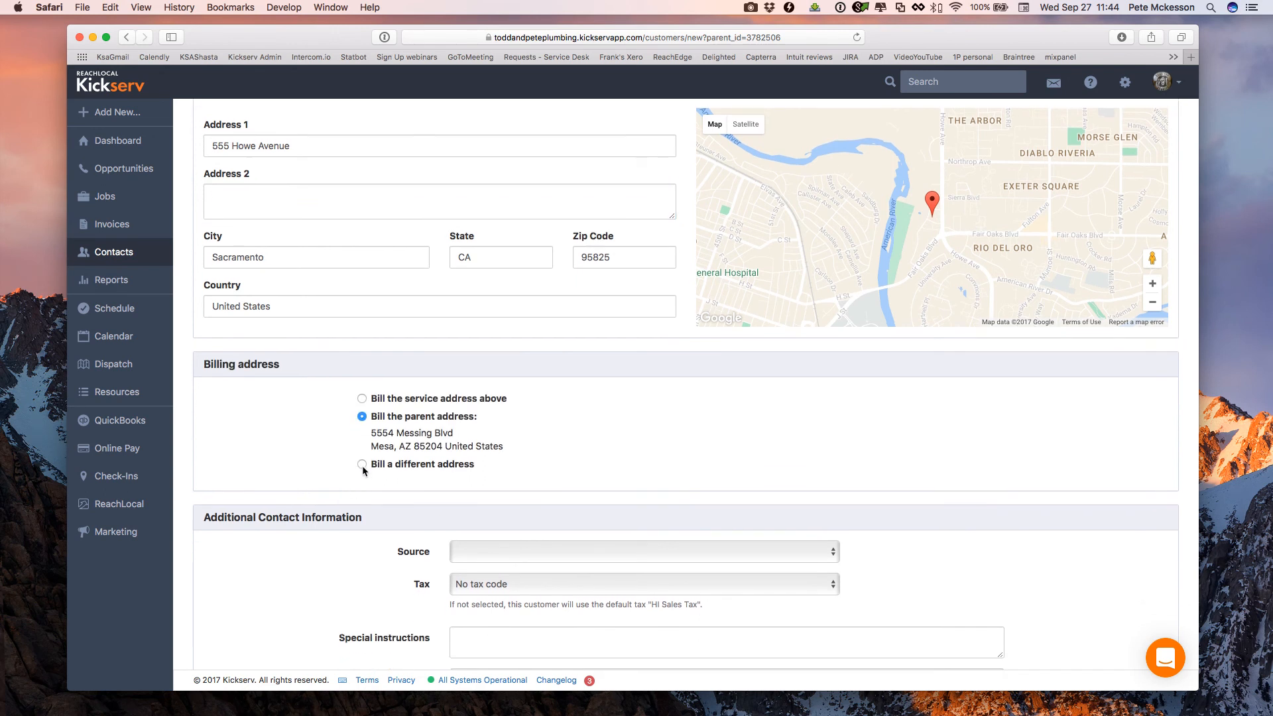
{"action": "left_click", "coordinate": [362, 466]}
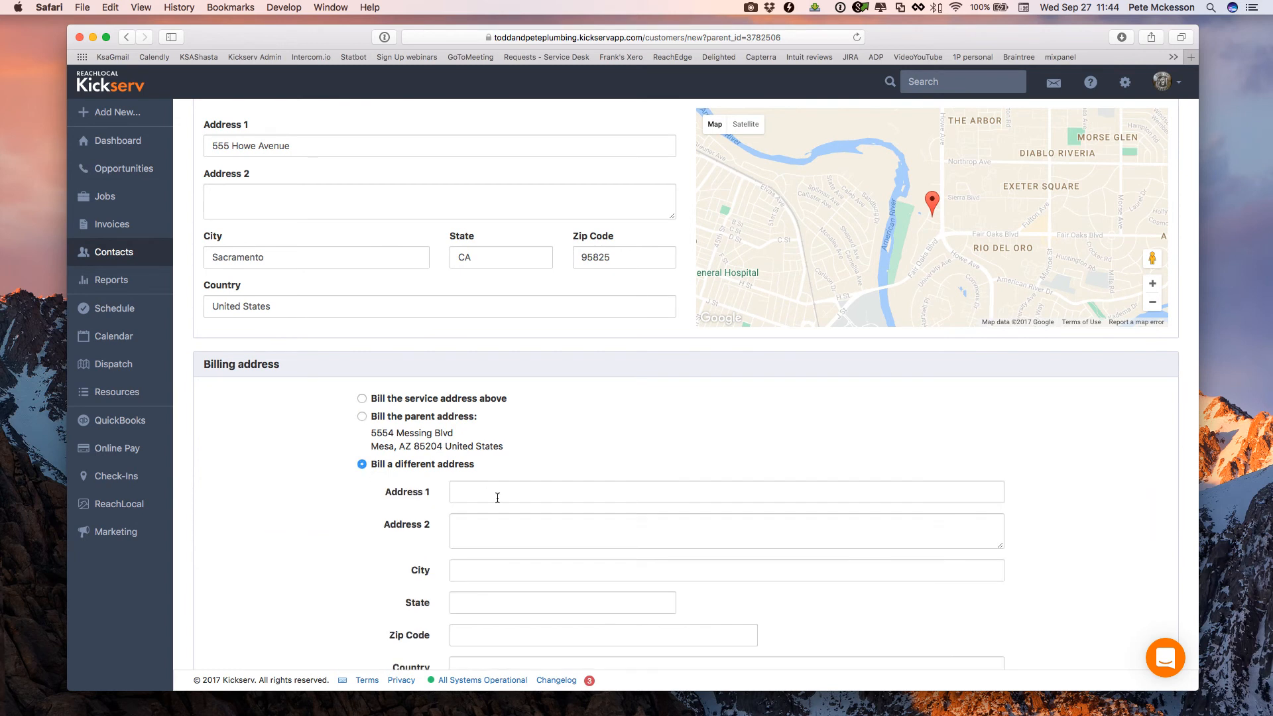
{"action": "scroll", "coordinate": [498, 499], "scroll_direction": "down", "scroll_amount": 10}
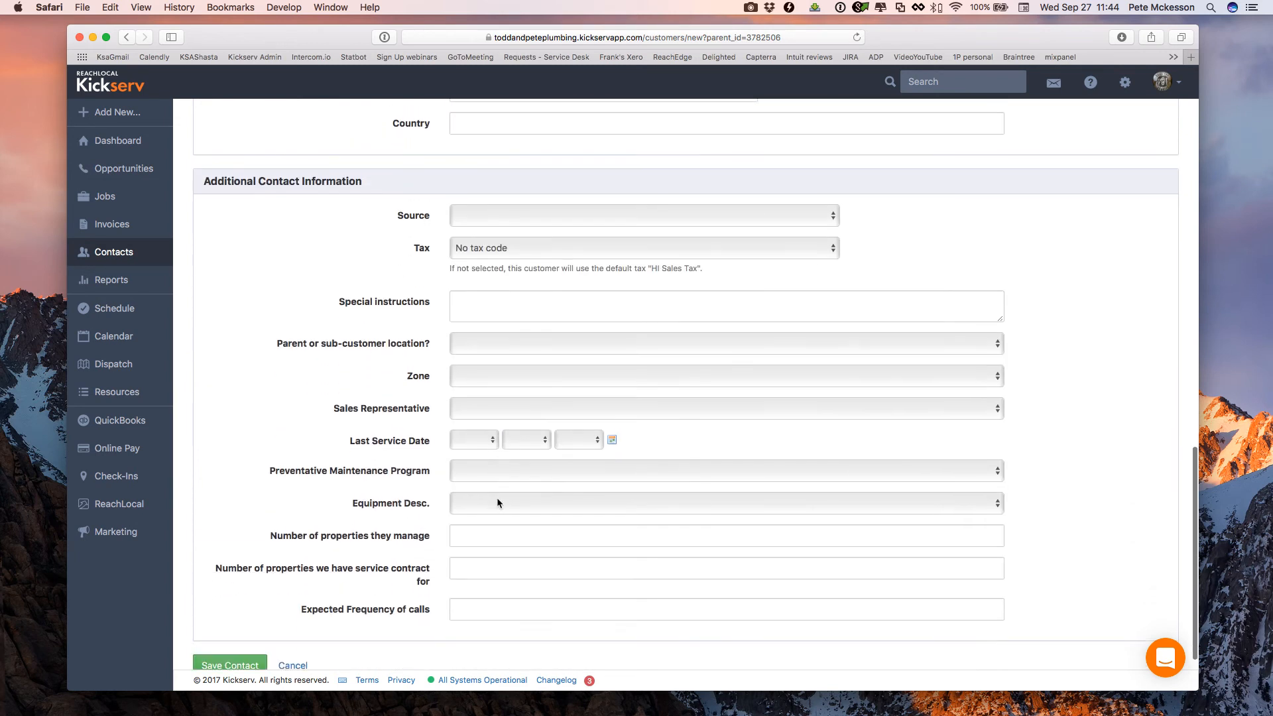
Check the Source, Tax and Special instructions fields of the new service location and leave the form for the 2 Amigos record.
{"action": "left_click", "coordinate": [505, 219]}
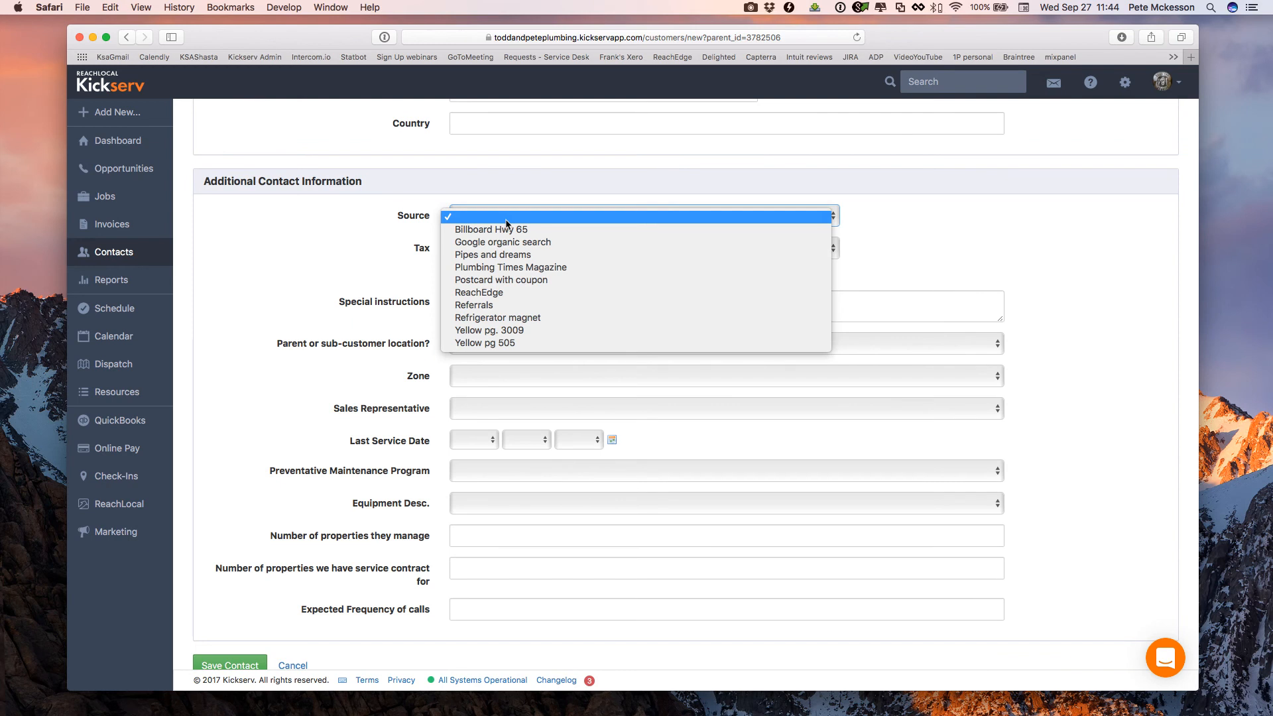
{"action": "left_click", "coordinate": [506, 224]}
{"action": "left_click", "coordinate": [482, 248]}
{"action": "left_click", "coordinate": [482, 248]}
{"action": "left_click", "coordinate": [468, 302]}
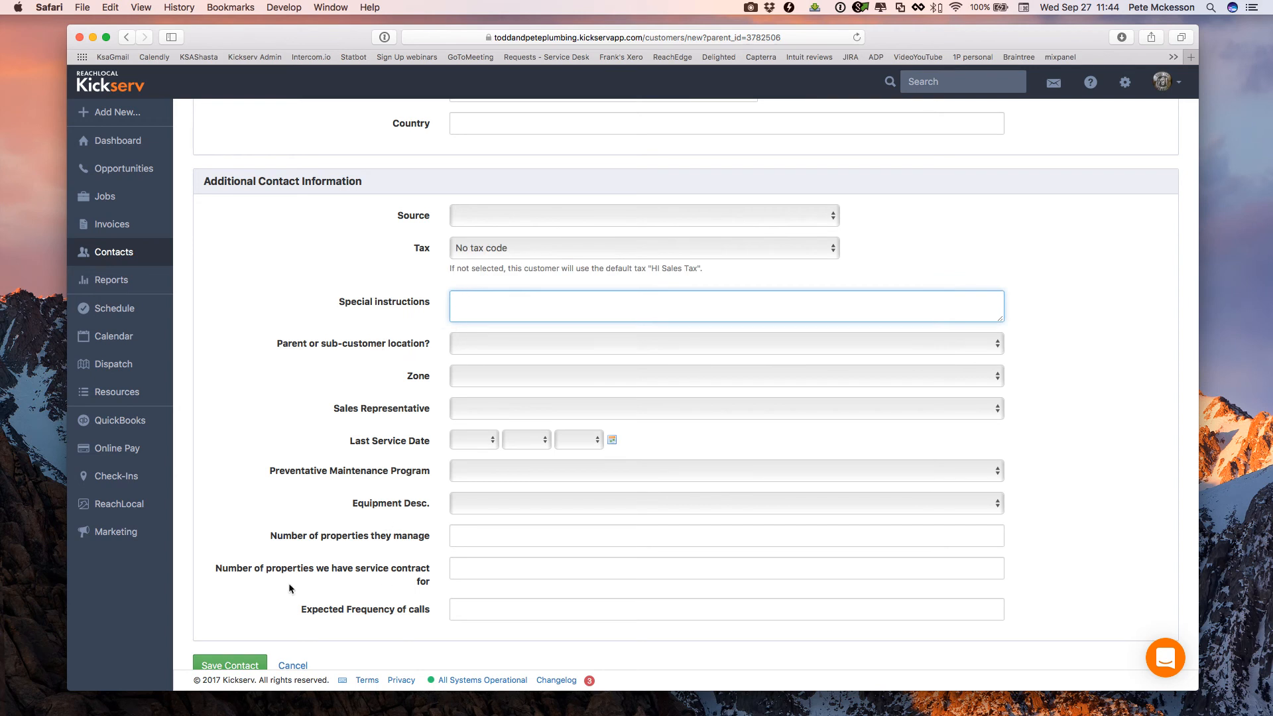
{"action": "scroll", "coordinate": [288, 584], "scroll_direction": "down", "scroll_amount": 1}
{"action": "left_click", "coordinate": [241, 644]}
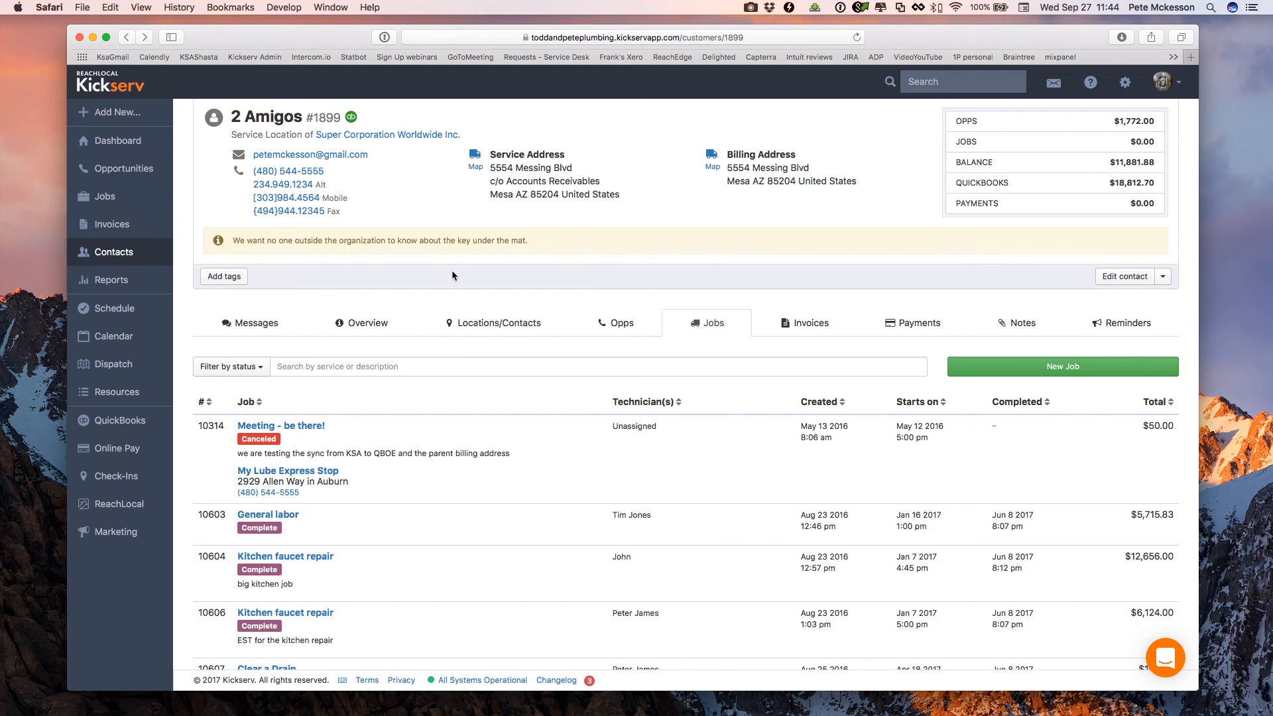
Open the reports page and examine the Sales and Marketing, Work, Finance and Custom Reports sections.
{"action": "left_click", "coordinate": [104, 282]}
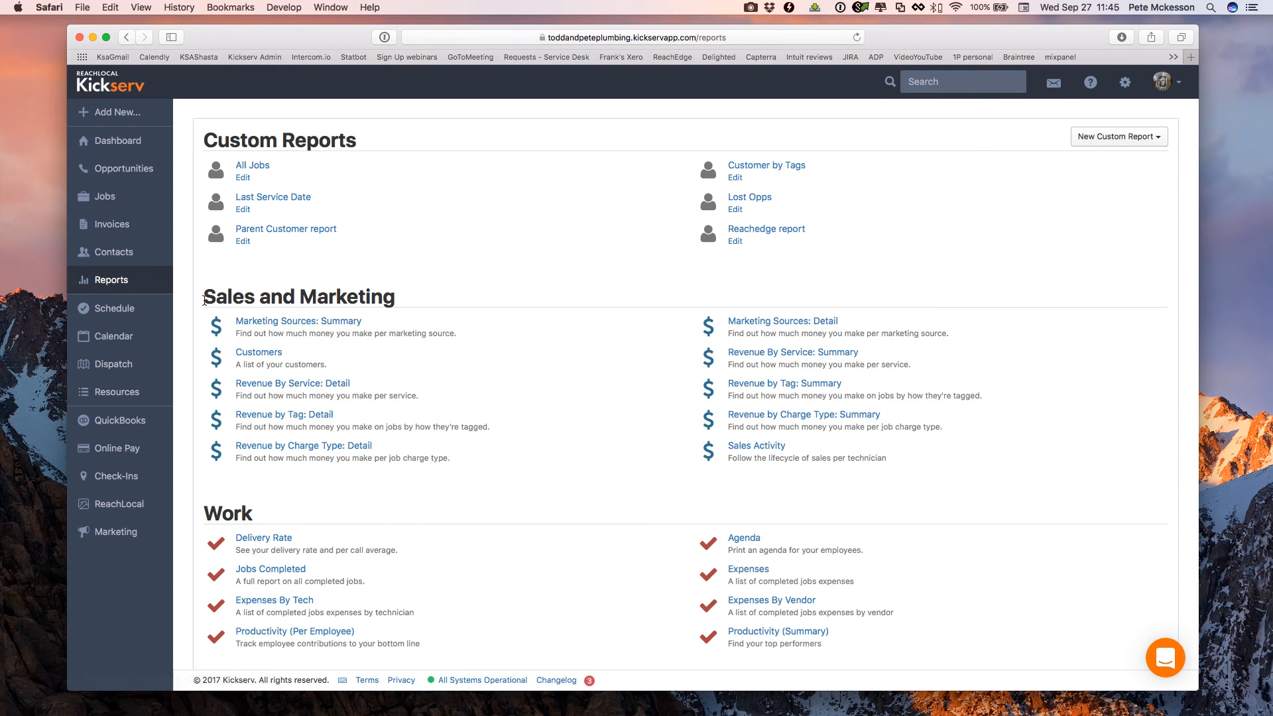
{"action": "left_click_drag", "start_coordinate": [209, 297], "coordinate": [429, 298]}
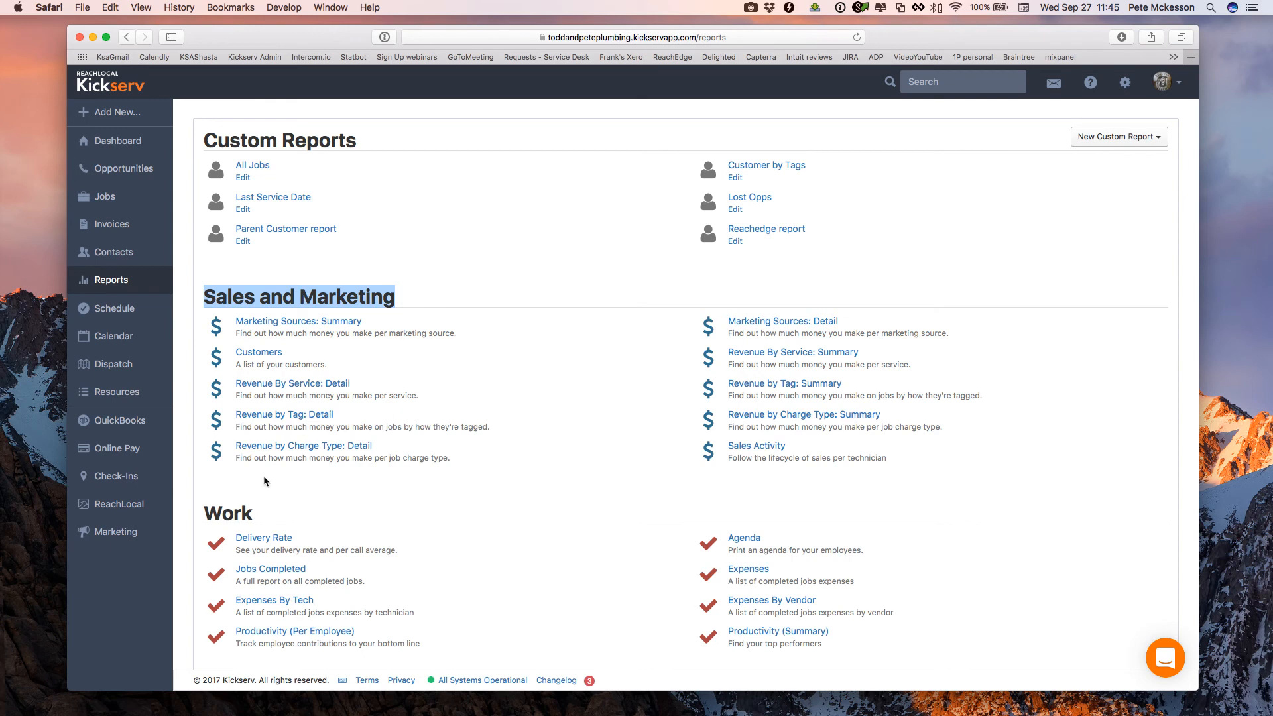
{"action": "left_click_drag", "start_coordinate": [206, 515], "coordinate": [292, 489]}
{"action": "scroll", "coordinate": [285, 520], "scroll_direction": "down", "scroll_amount": 1}
{"action": "scroll", "coordinate": [286, 520], "scroll_direction": "down", "scroll_amount": 5}
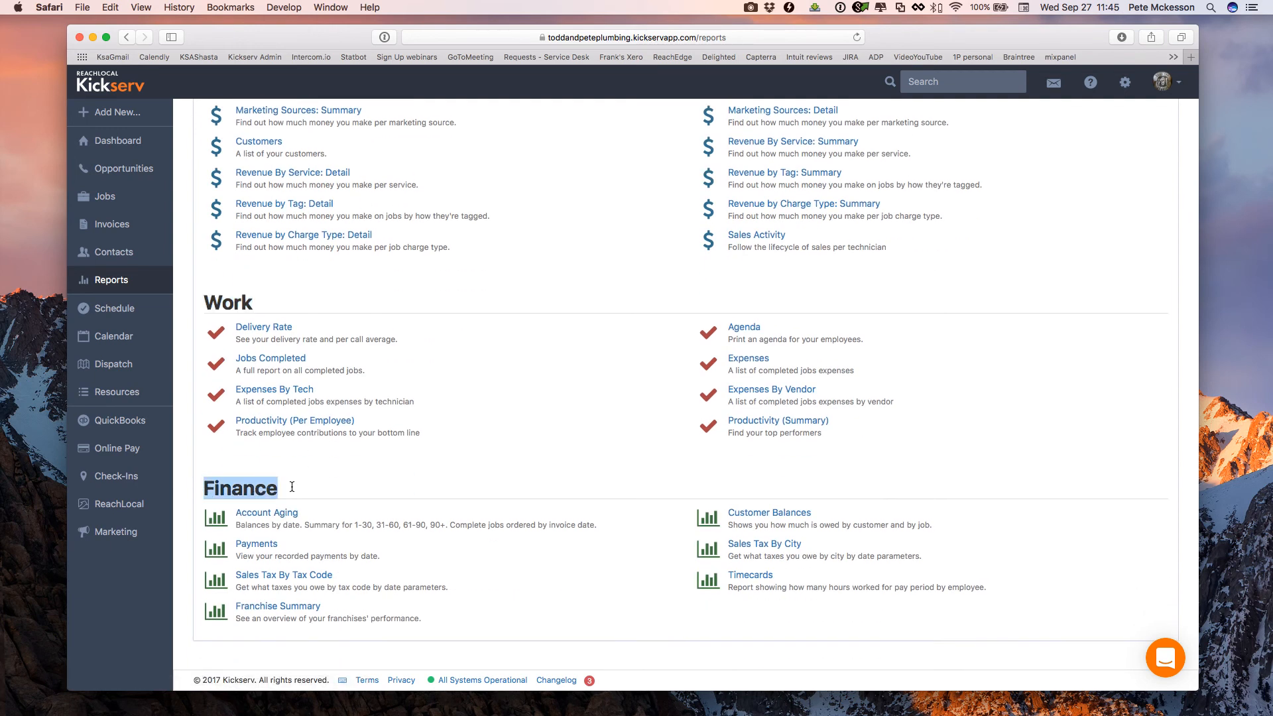
{"action": "scroll", "coordinate": [371, 464], "scroll_direction": "up", "scroll_amount": 5}
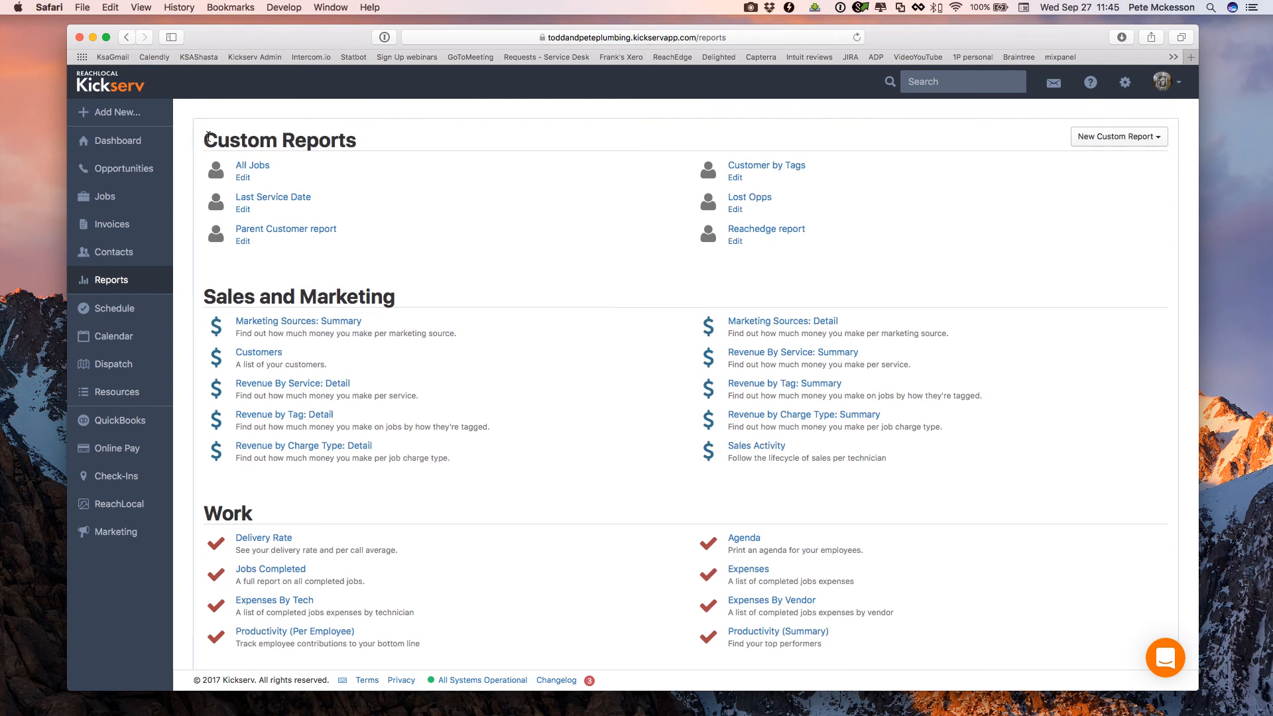
{"action": "left_click_drag", "start_coordinate": [205, 139], "coordinate": [409, 149]}
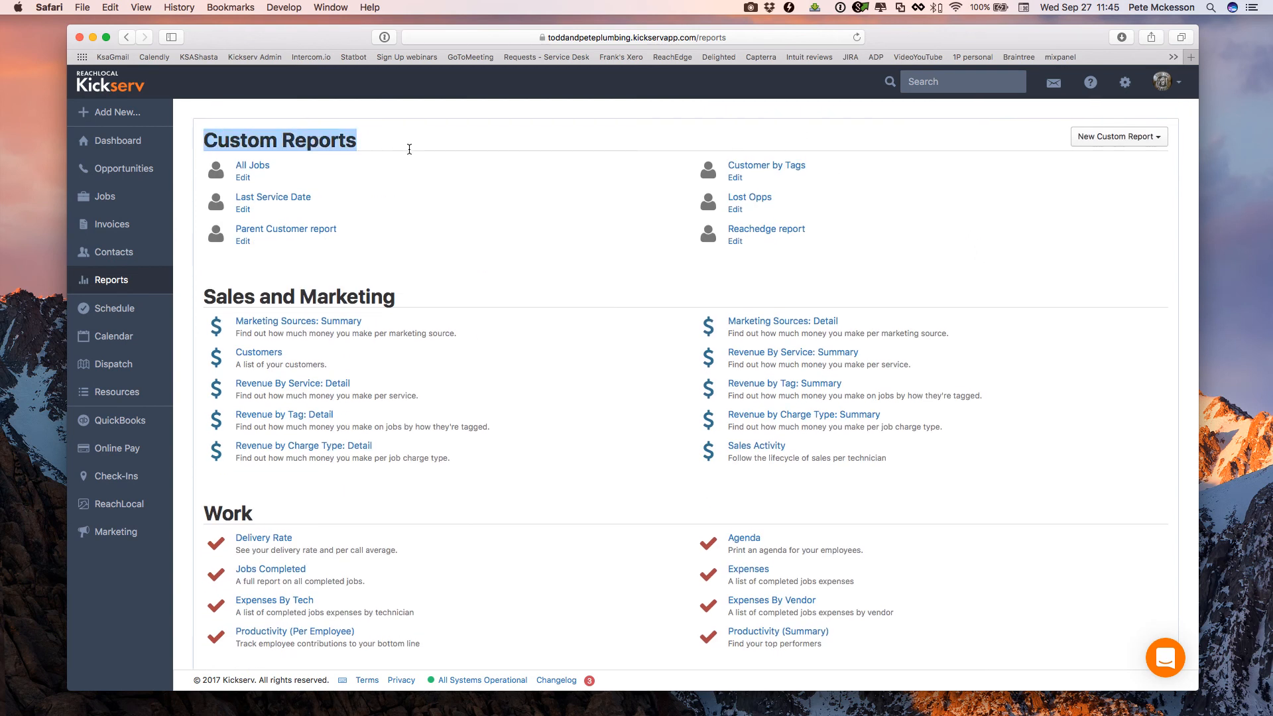
View the report types available for a new custom report and open the Company Information settings.
{"action": "left_click", "coordinate": [1098, 139]}
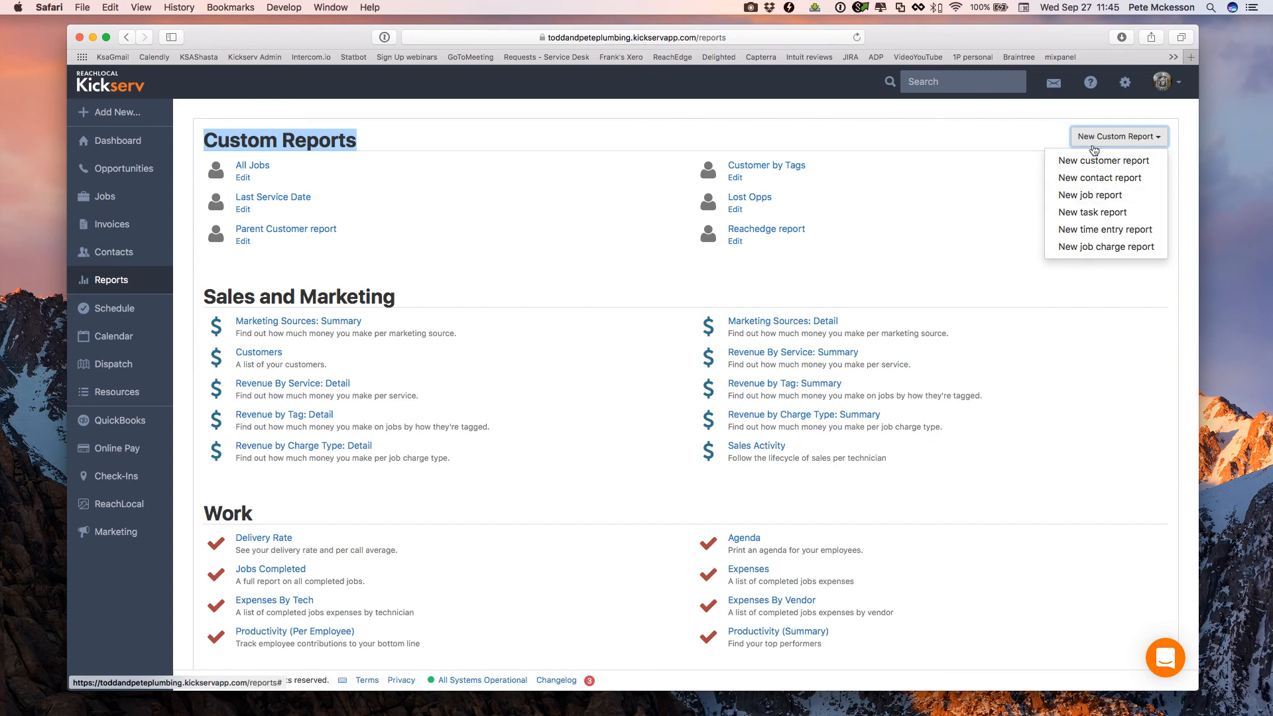
{"action": "left_click", "coordinate": [952, 210]}
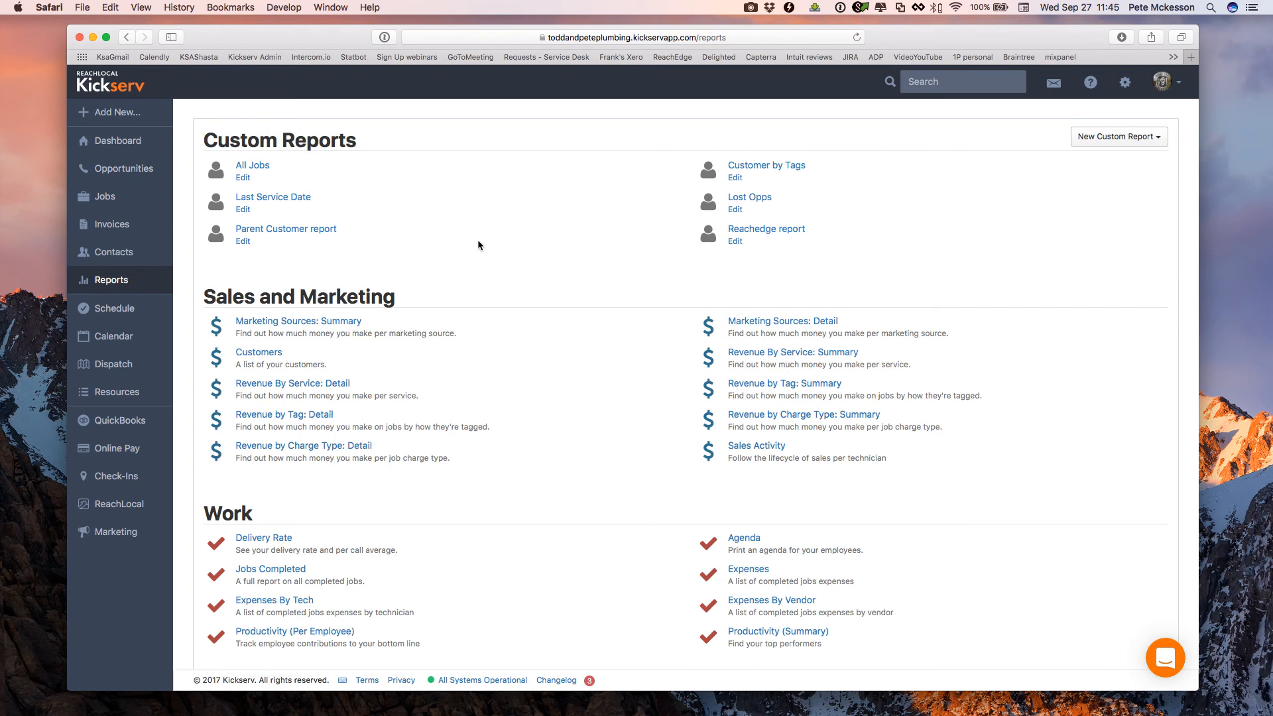
{"action": "left_click", "coordinate": [1126, 83]}
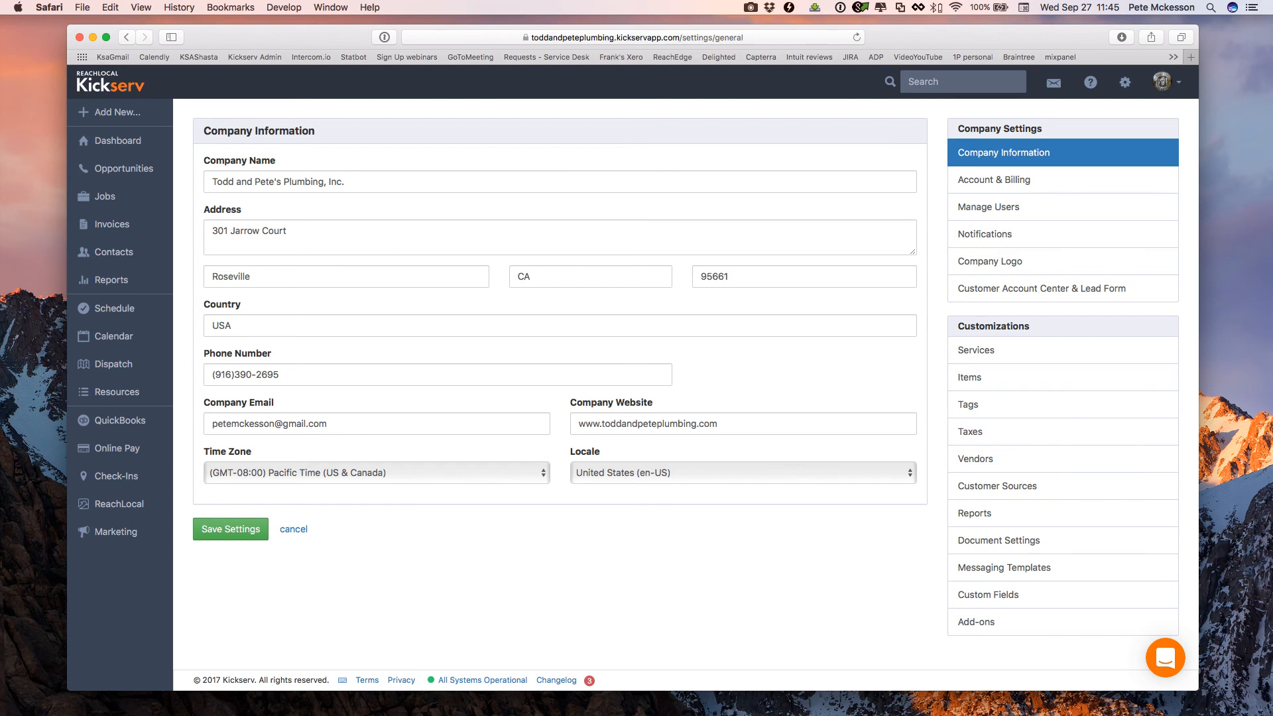
Return to the reports page to look over its sections, and open the scheduled jobs list.
{"action": "left_click", "coordinate": [120, 286]}
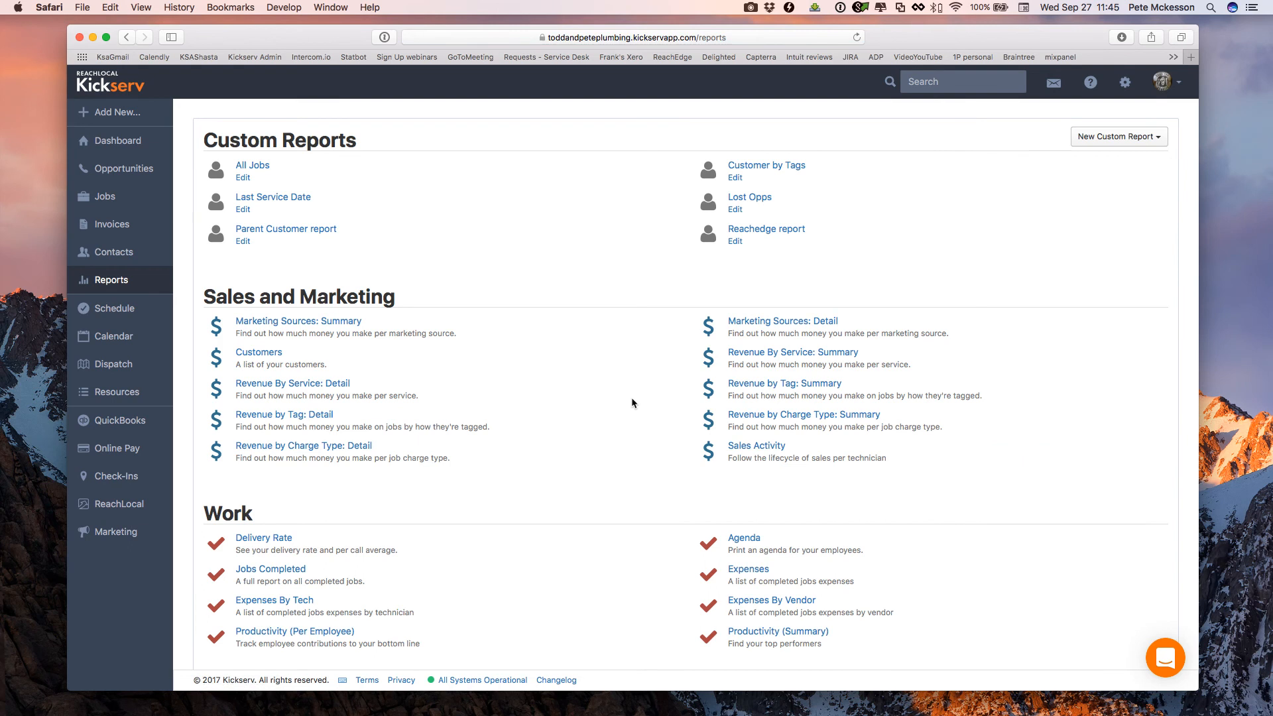
{"action": "scroll", "coordinate": [632, 402], "scroll_direction": "down", "scroll_amount": 3}
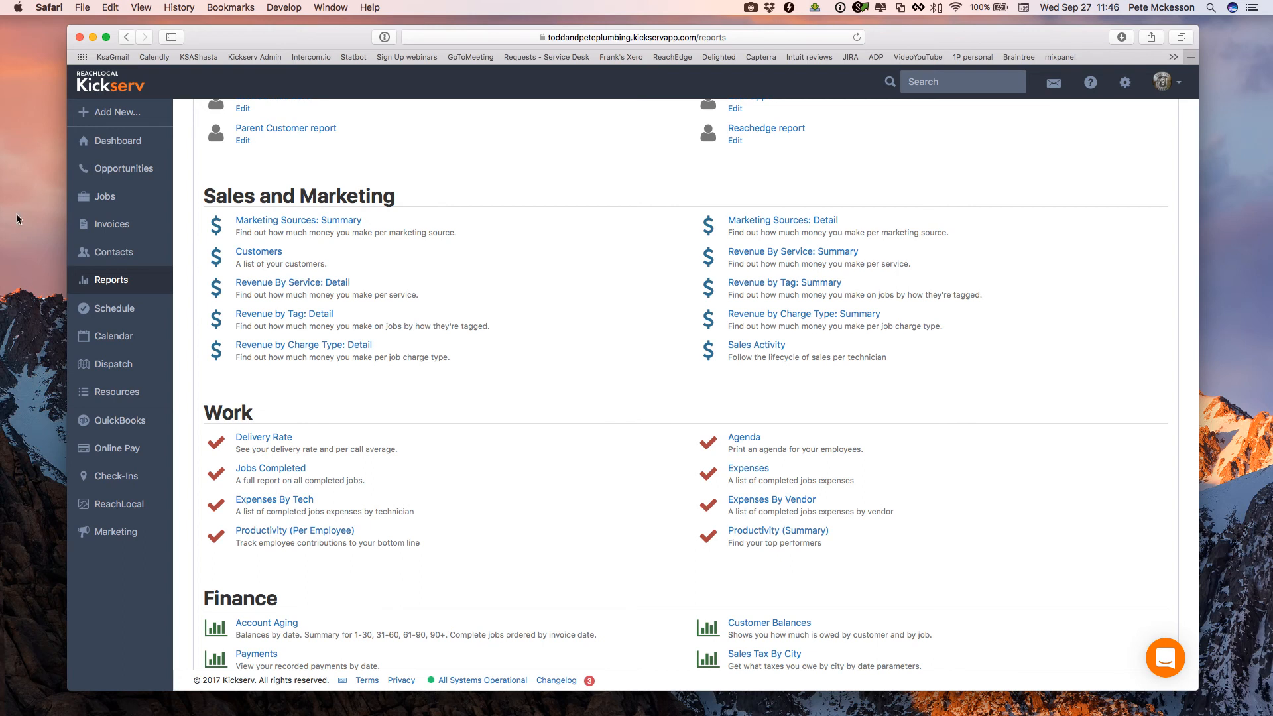
{"action": "left_click", "coordinate": [107, 197]}
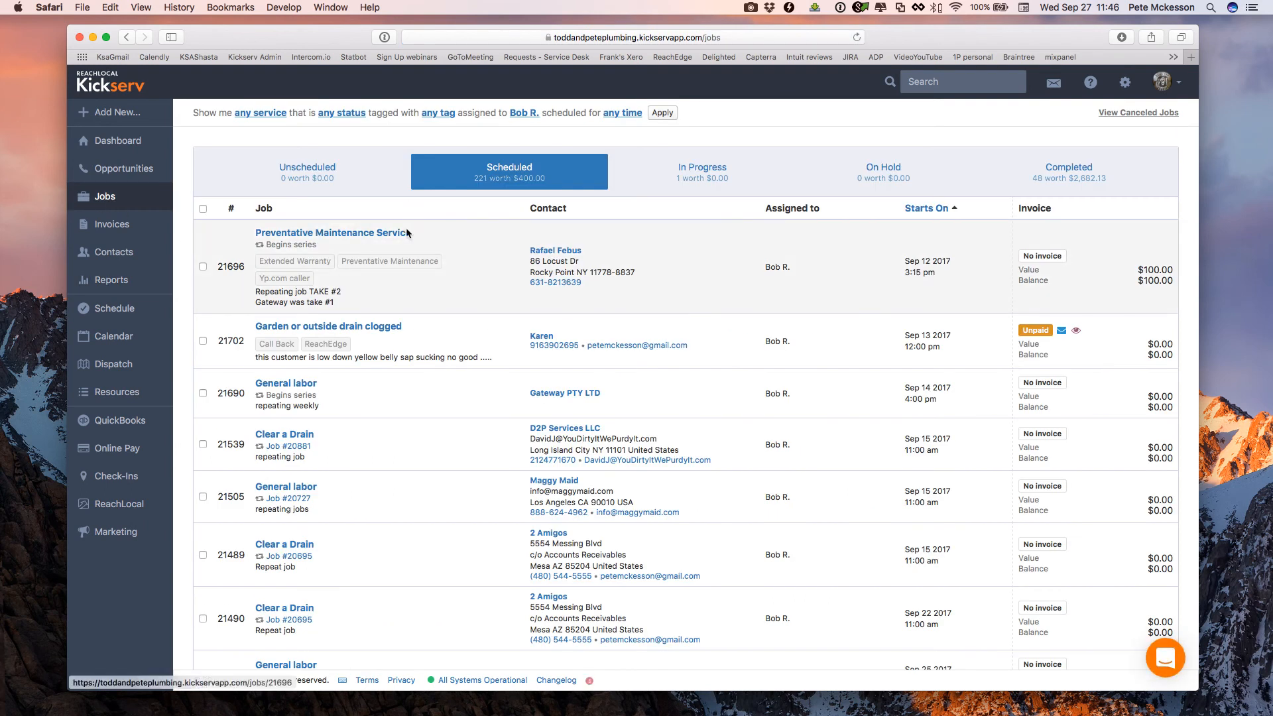
Open the first Preventative Maintenance Service job and look through its charges, expenses and productivity sections.
{"action": "left_click", "coordinate": [402, 232]}
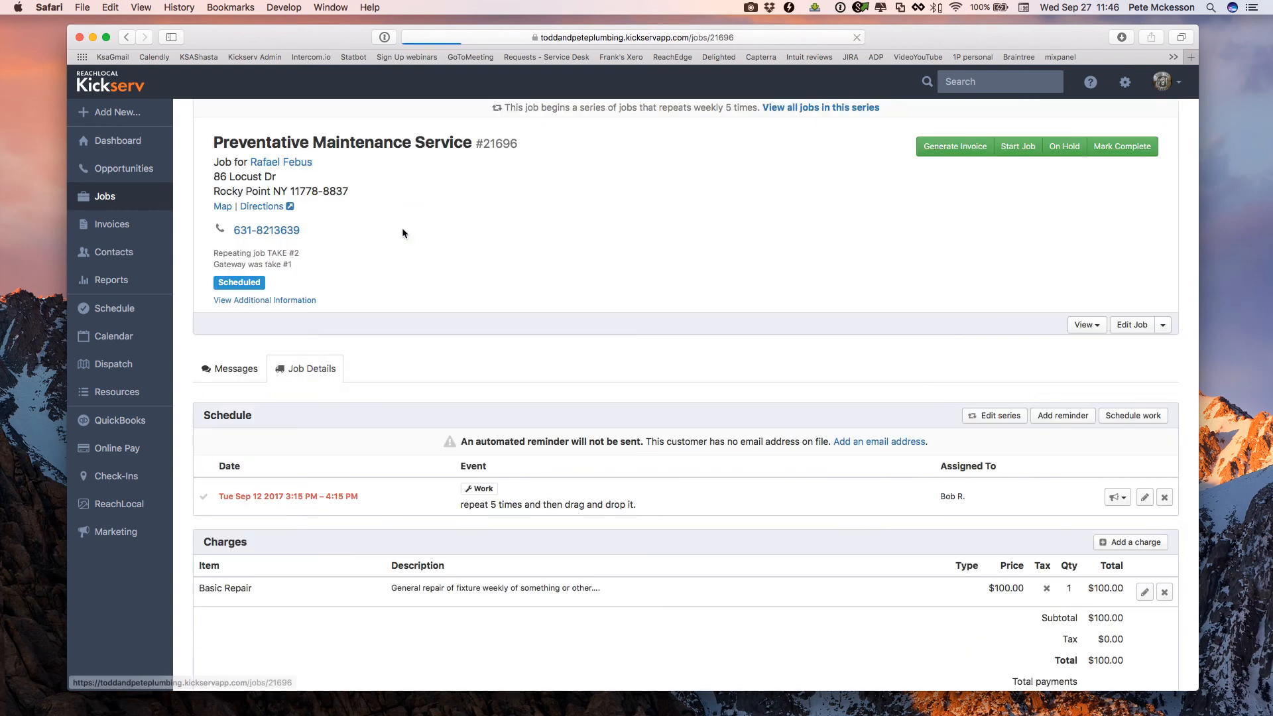
{"action": "scroll", "coordinate": [343, 498], "scroll_direction": "down", "scroll_amount": 5}
{"action": "scroll", "coordinate": [343, 498], "scroll_direction": "down", "scroll_amount": 2}
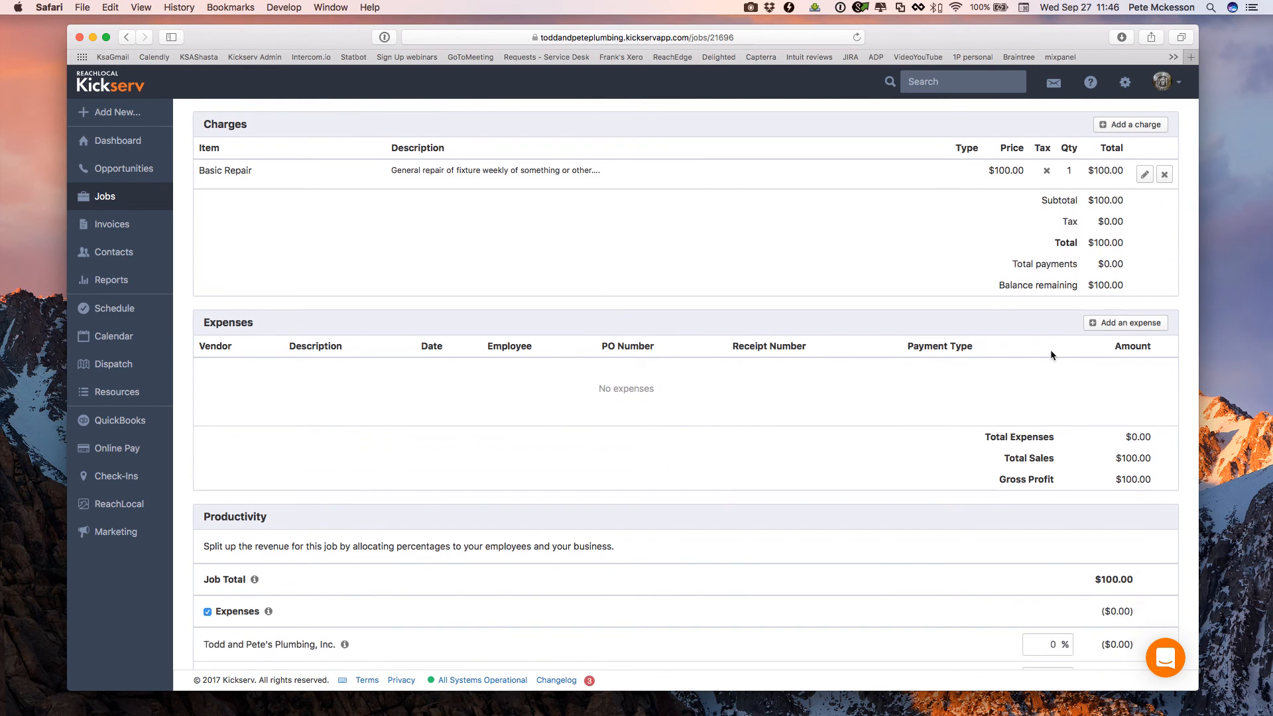
{"action": "scroll", "coordinate": [1010, 393], "scroll_direction": "down", "scroll_amount": 6}
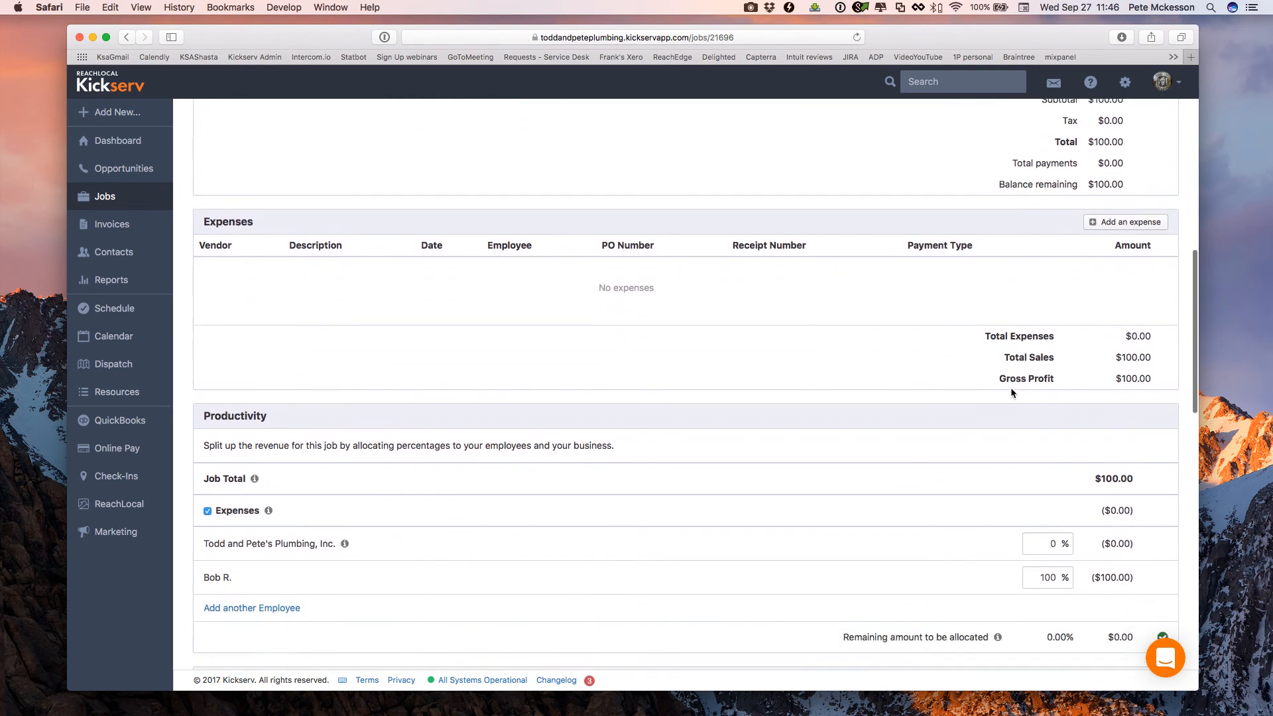
{"action": "scroll", "coordinate": [1012, 393], "scroll_direction": "down", "scroll_amount": 5}
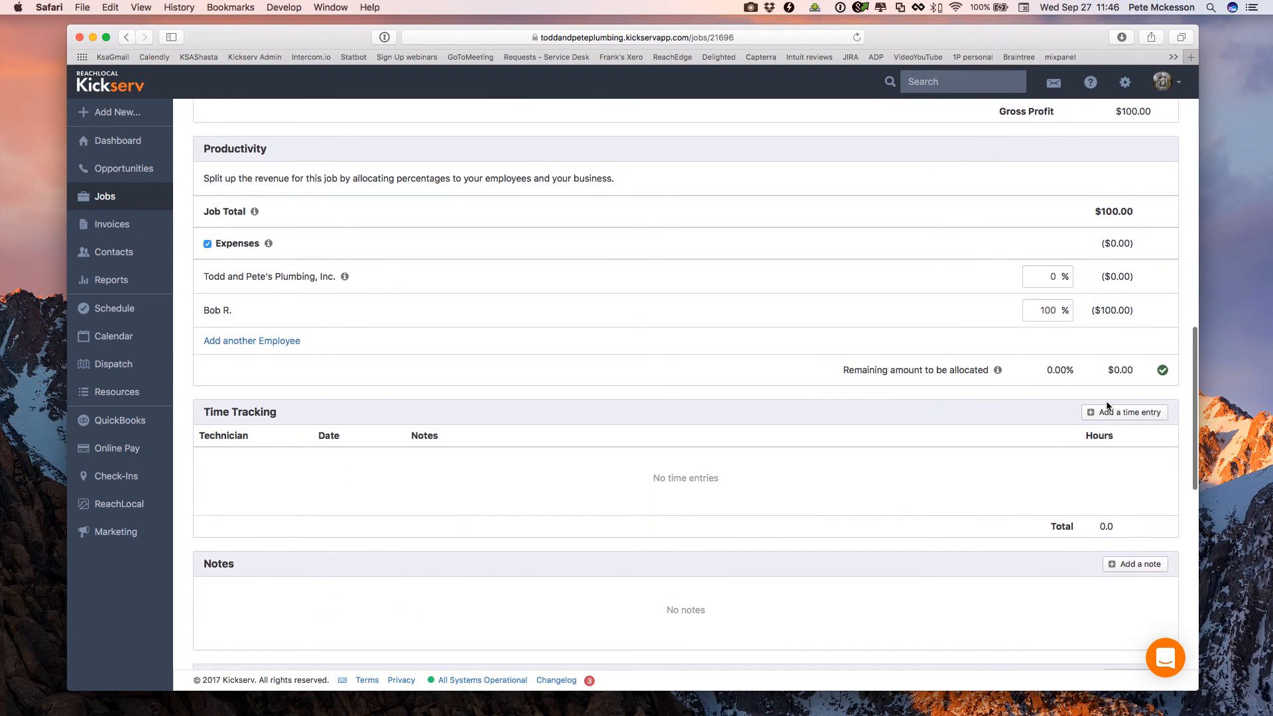
Start a time entry on the job for its assigned technician with the note "completed the work".
{"action": "left_click", "coordinate": [1126, 414]}
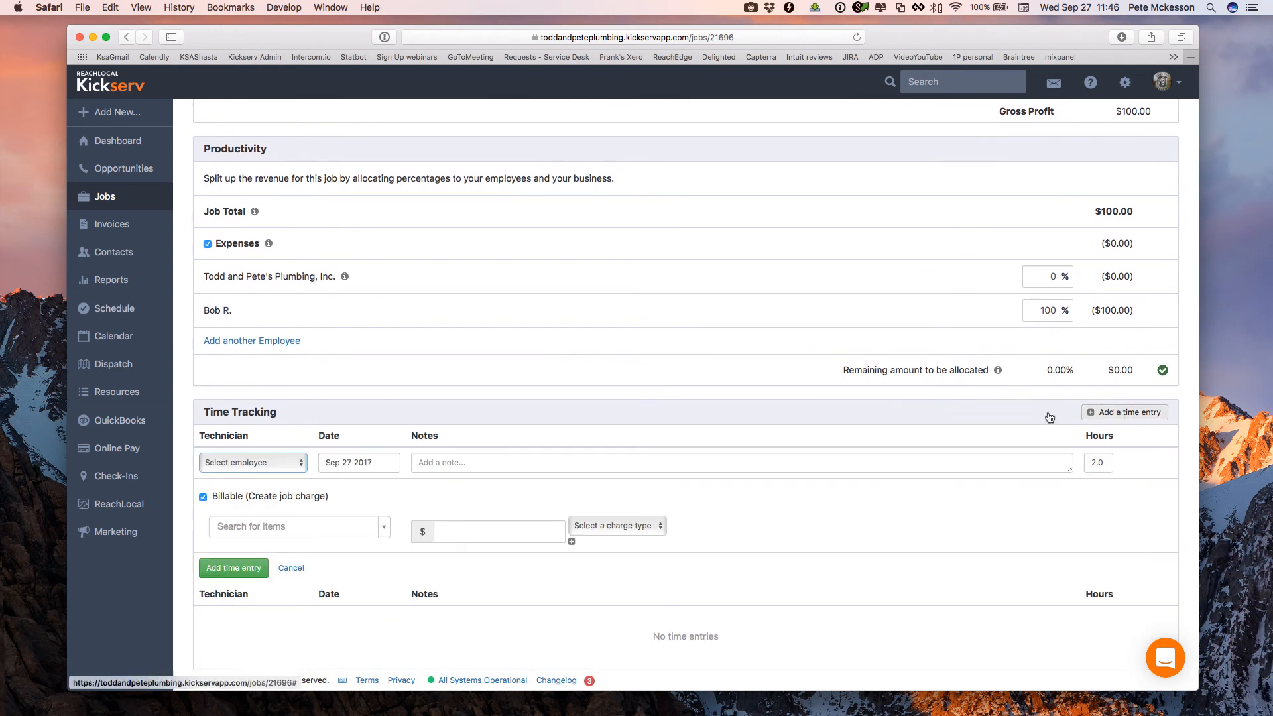
{"action": "left_click", "coordinate": [273, 465]}
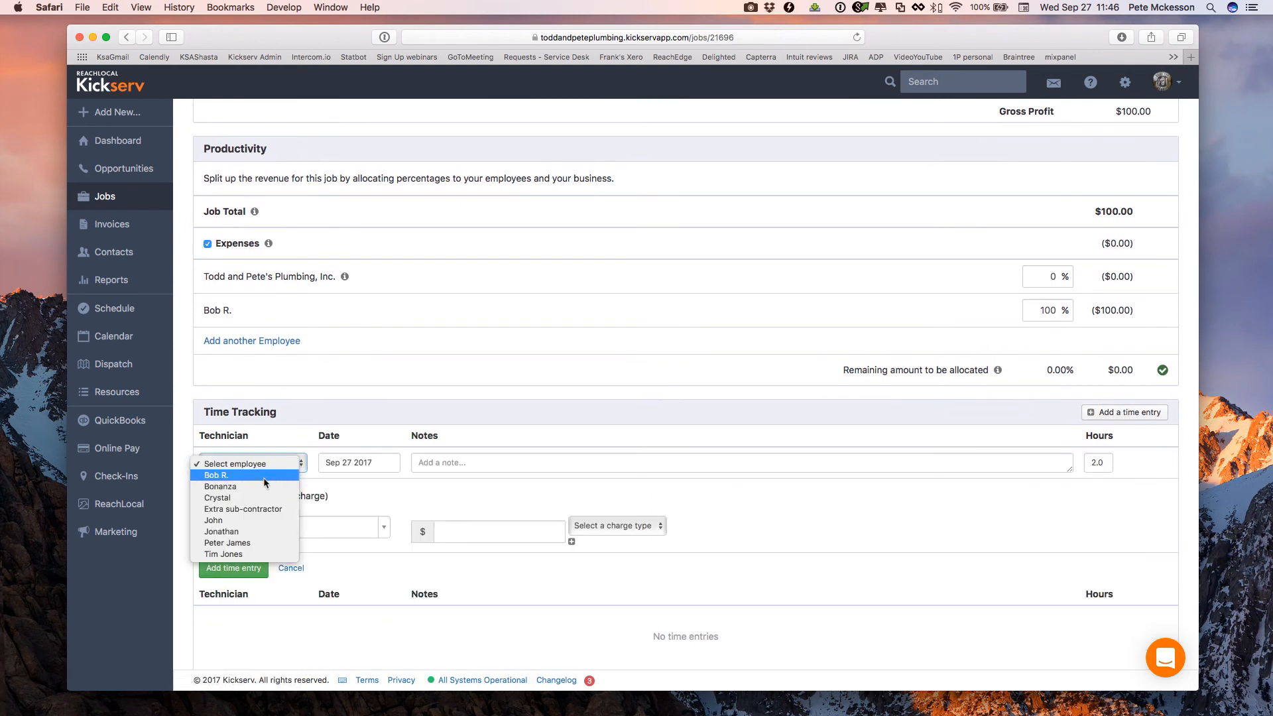
{"action": "left_click", "coordinate": [264, 476]}
{"action": "left_click", "coordinate": [448, 462]}
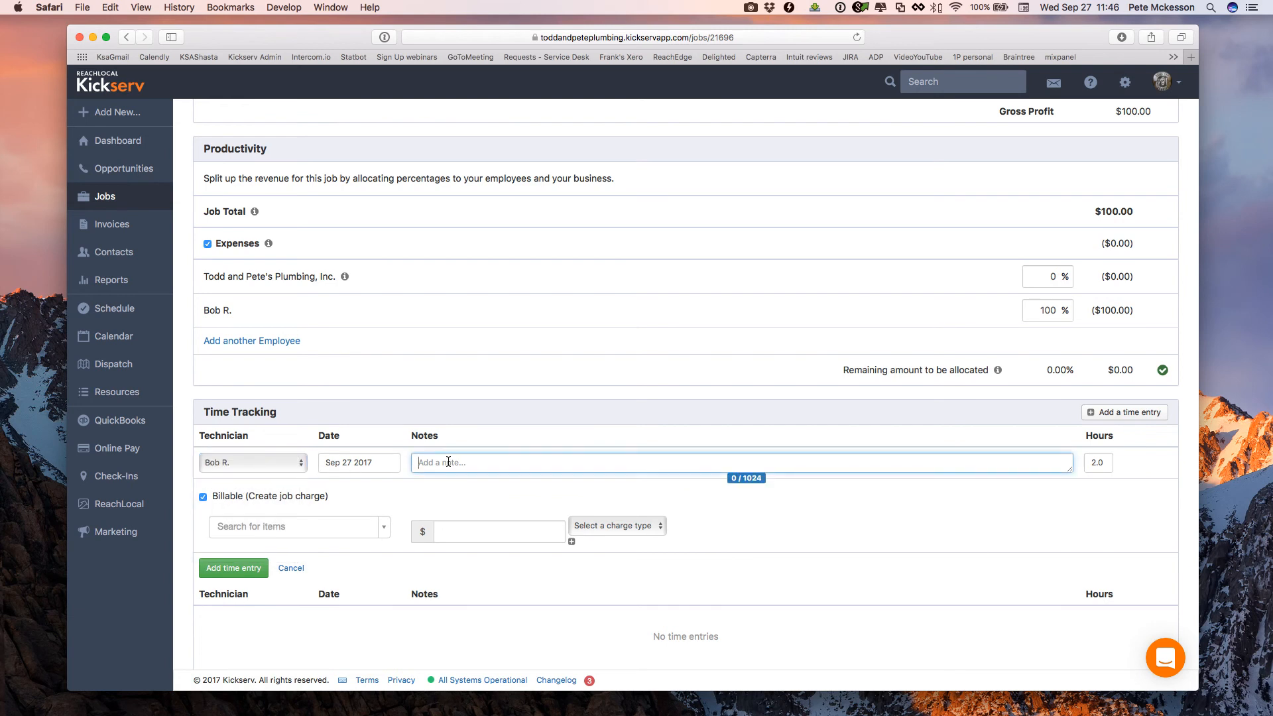
{"action": "type", "text": "completeed the wrk"}
{"action": "key", "text": "BackSpace"}
{"action": "key", "text": "BackSpace"}
{"action": "key", "text": "BackSpace"}
{"action": "type", "text": "work"}
{"action": "key", "text": "Tab"}
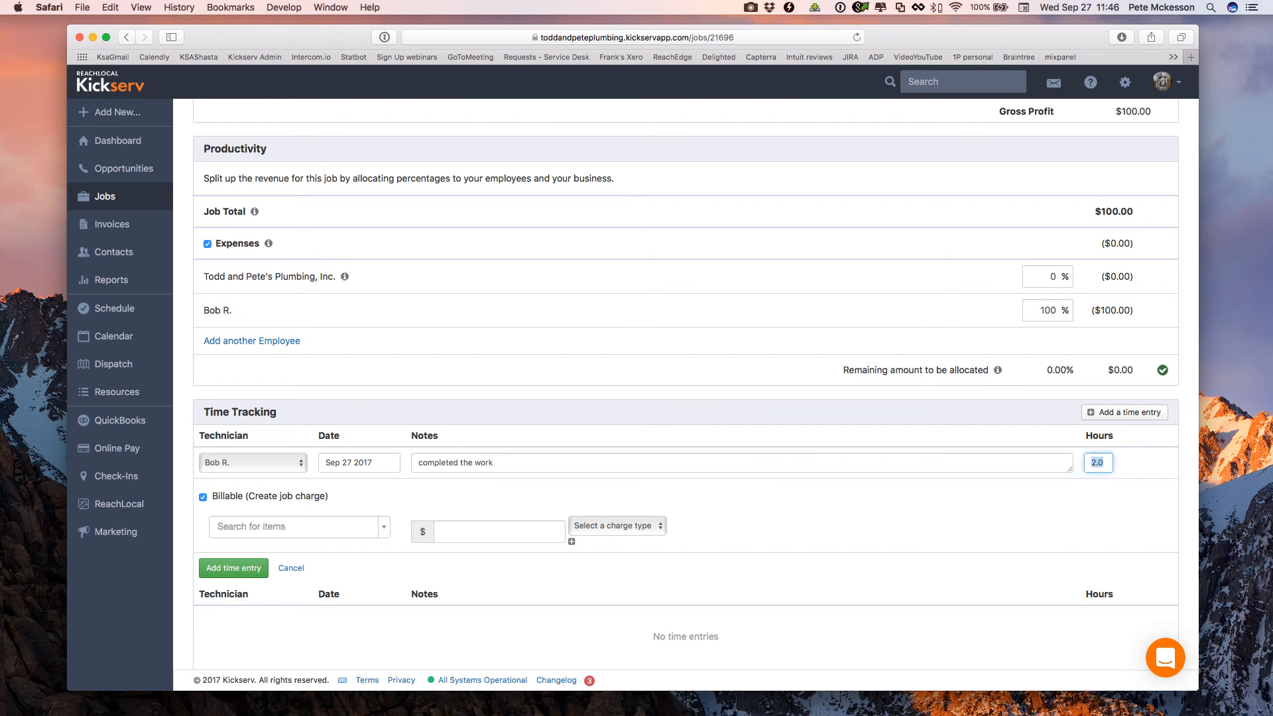
Set the time entry to 2.5 hours, make it non-billable and add it to the job.
{"action": "type", "text": "2."}
{"action": "left_click", "coordinate": [203, 497]}
{"action": "left_click", "coordinate": [235, 569]}
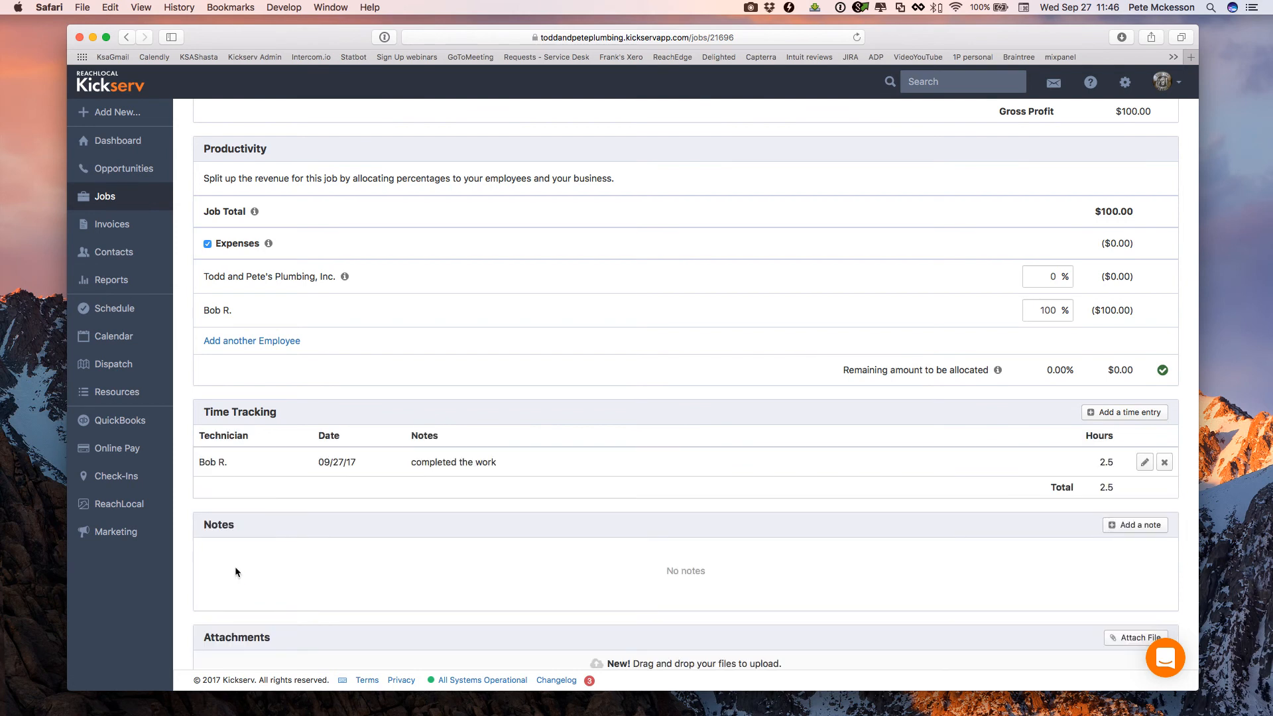
Open the reports page in a new tab and check the Timecards report for the Sep 27 "completed the work" entry.
{"action": "right_click", "coordinate": [123, 284]}
{"action": "left_click", "coordinate": [123, 287]}
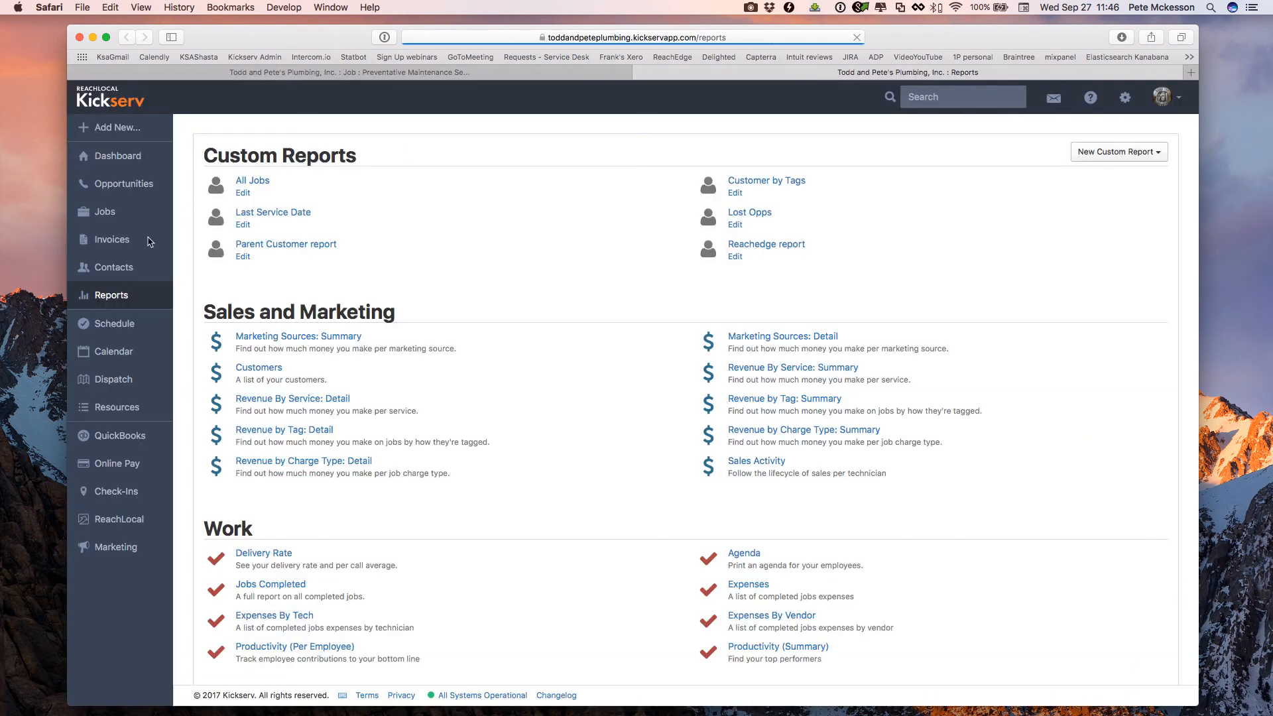
{"action": "scroll", "coordinate": [552, 375], "scroll_direction": "down", "scroll_amount": 2}
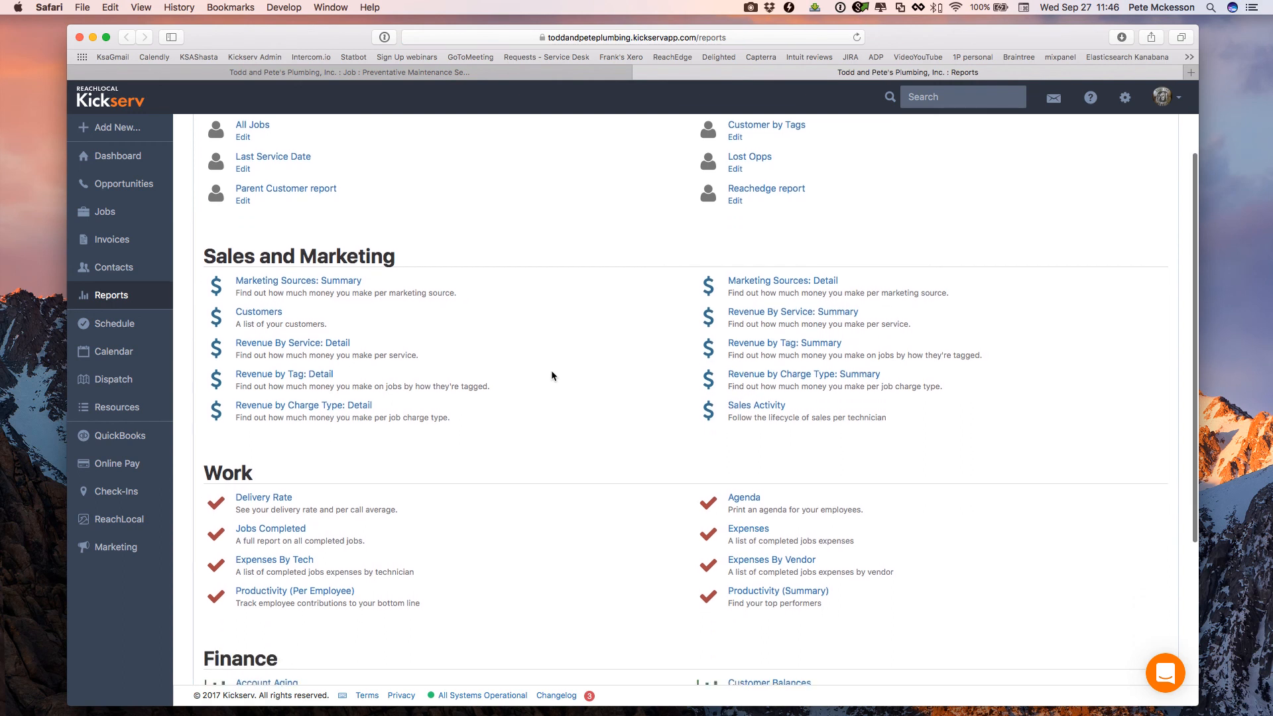
{"action": "scroll", "coordinate": [551, 376], "scroll_direction": "down", "scroll_amount": 4}
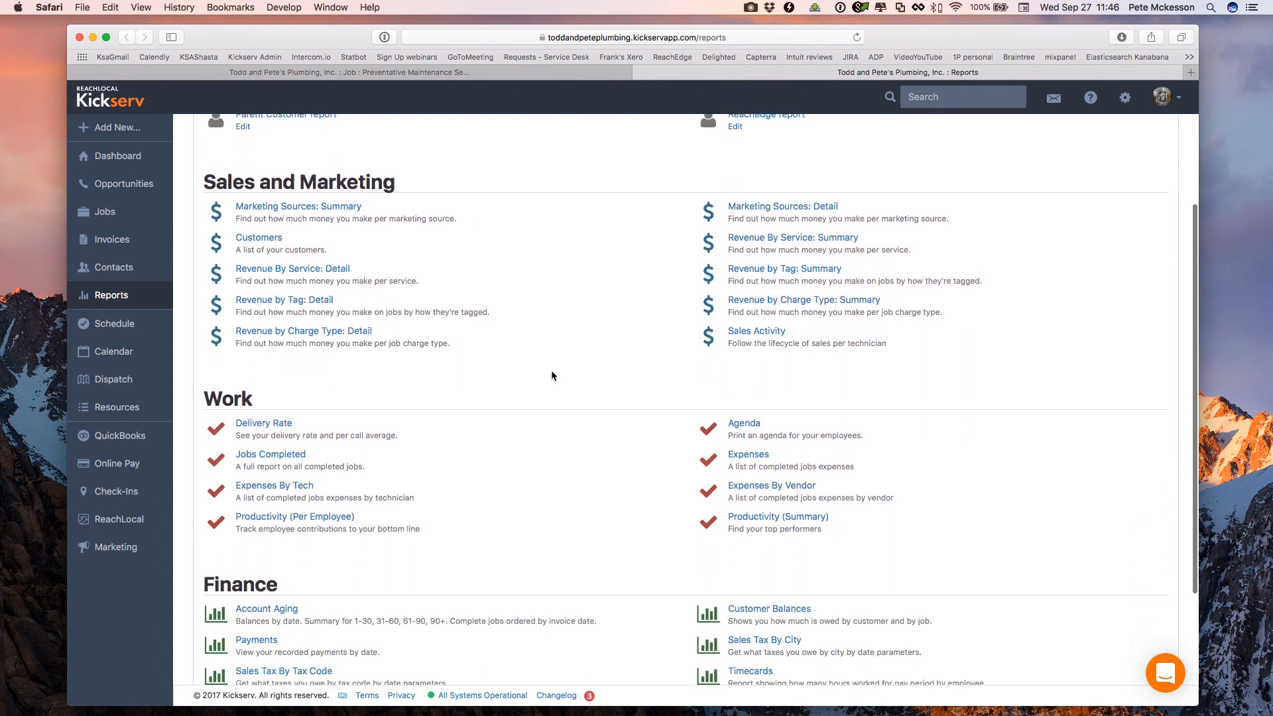
{"action": "scroll", "coordinate": [551, 372], "scroll_direction": "down", "scroll_amount": 2}
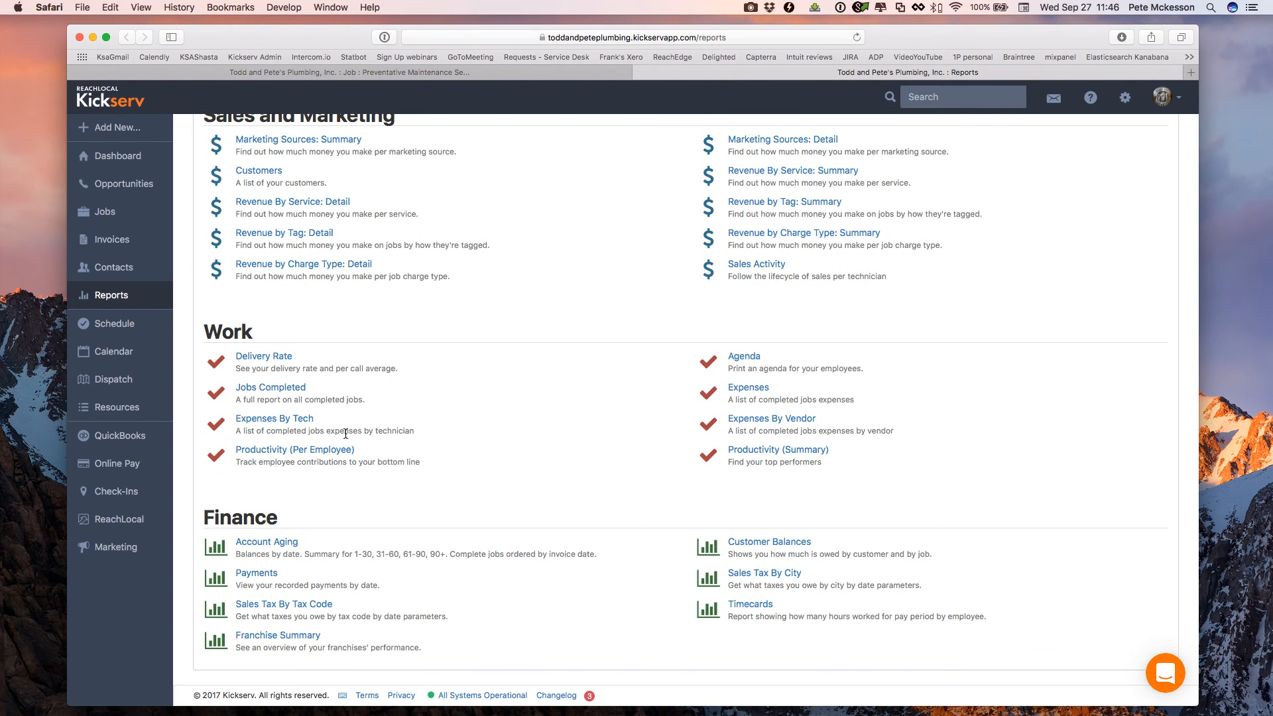
{"action": "left_click", "coordinate": [746, 605]}
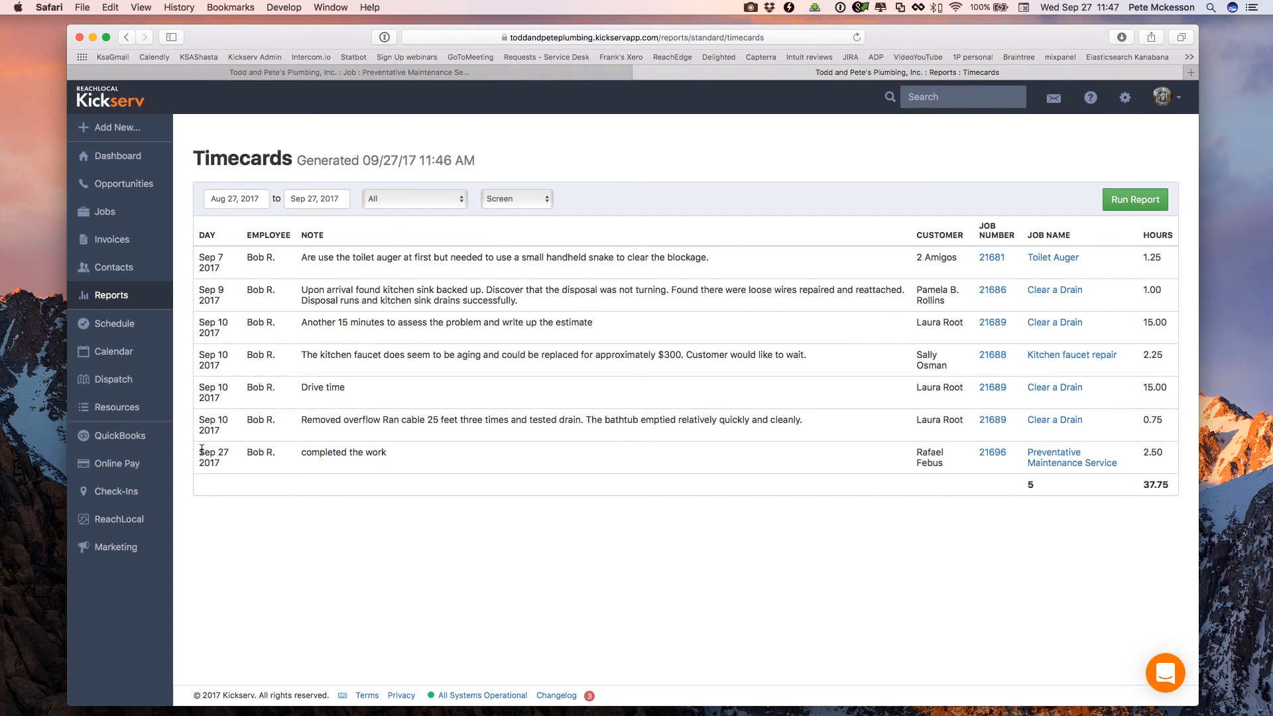
{"action": "left_click_drag", "start_coordinate": [202, 451], "coordinate": [438, 451]}
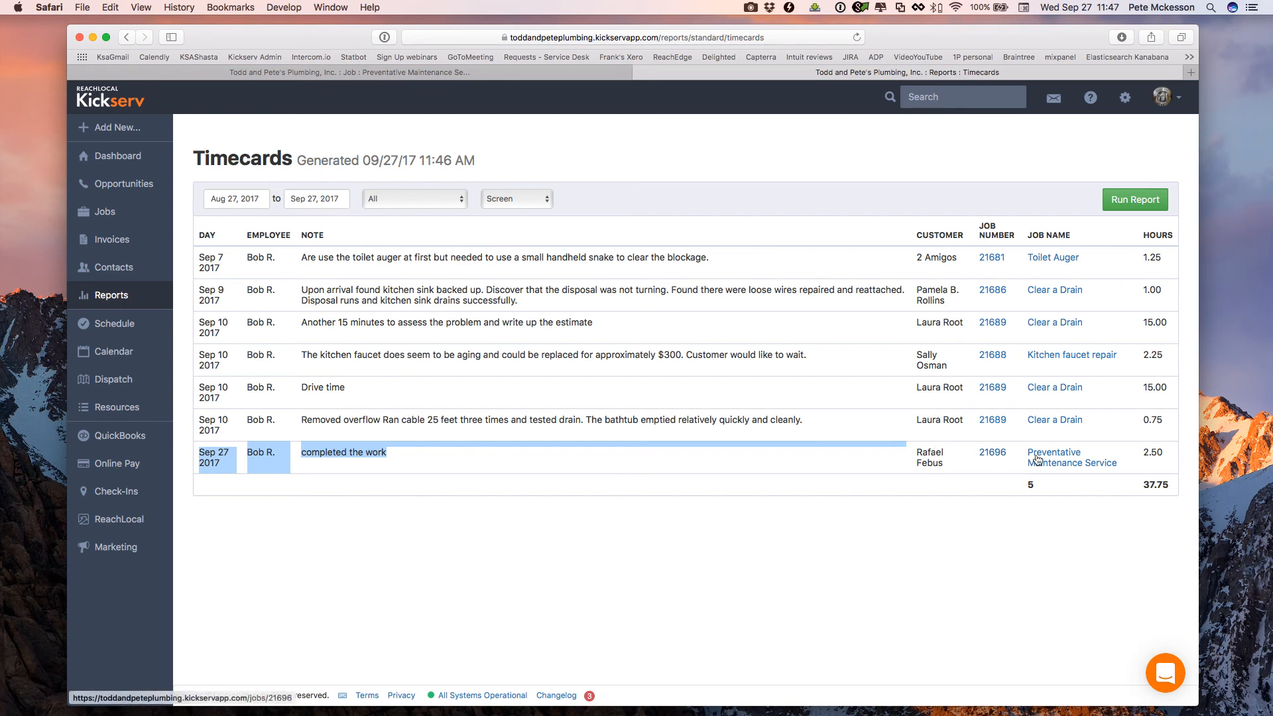
{"action": "left_click", "coordinate": [520, 522]}
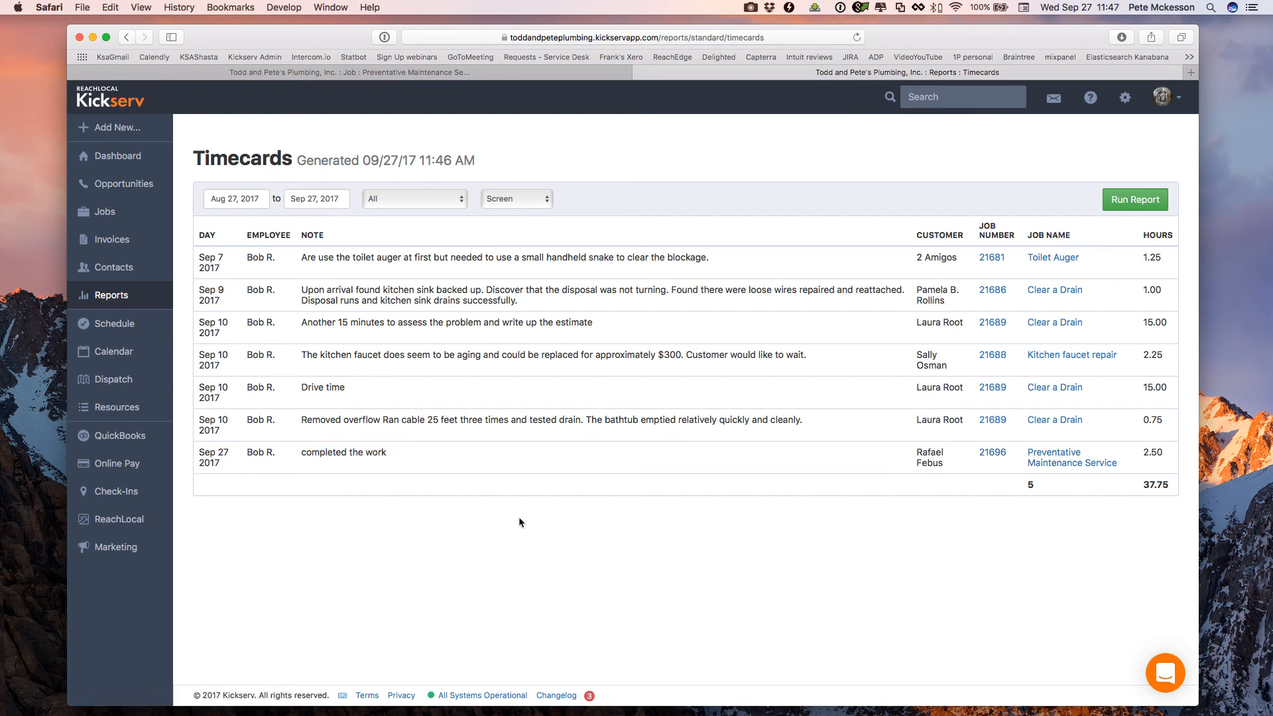
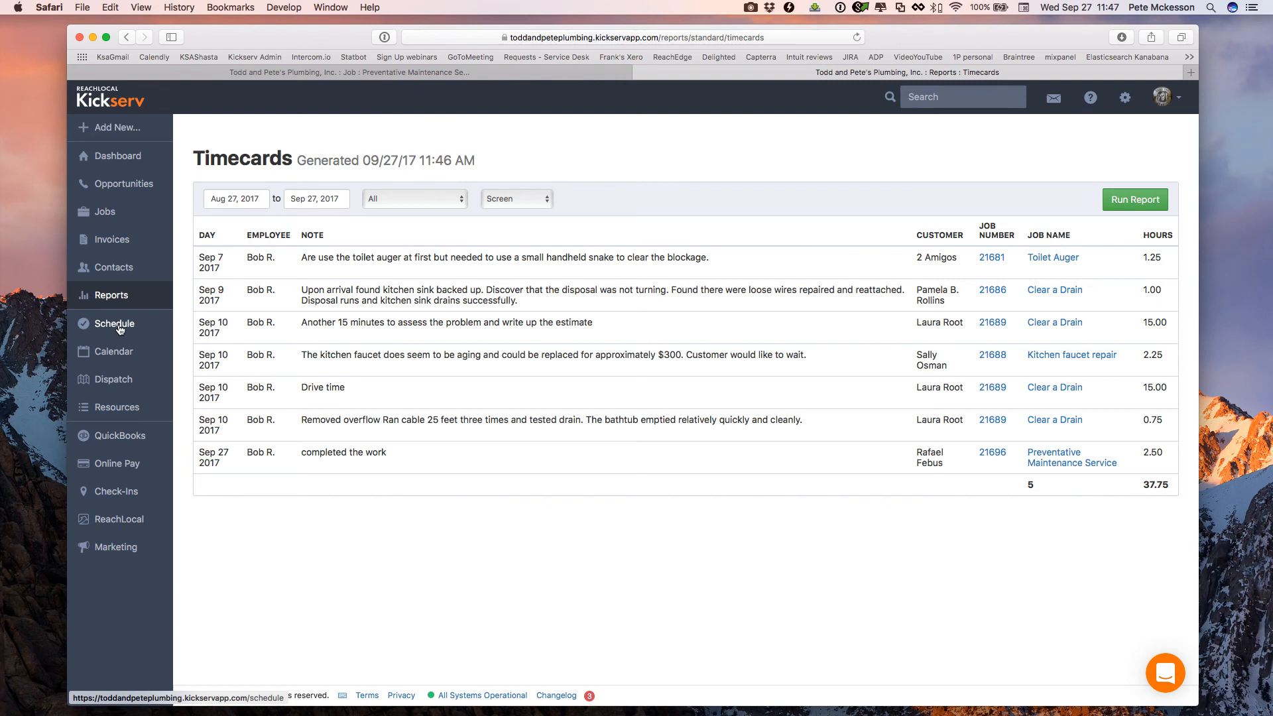
Return to the Preventative Maintenance Service job and start a reminder assigned to the job's technician.
{"action": "left_click", "coordinate": [419, 73]}
{"action": "scroll", "coordinate": [855, 250], "scroll_direction": "up", "scroll_amount": 15}
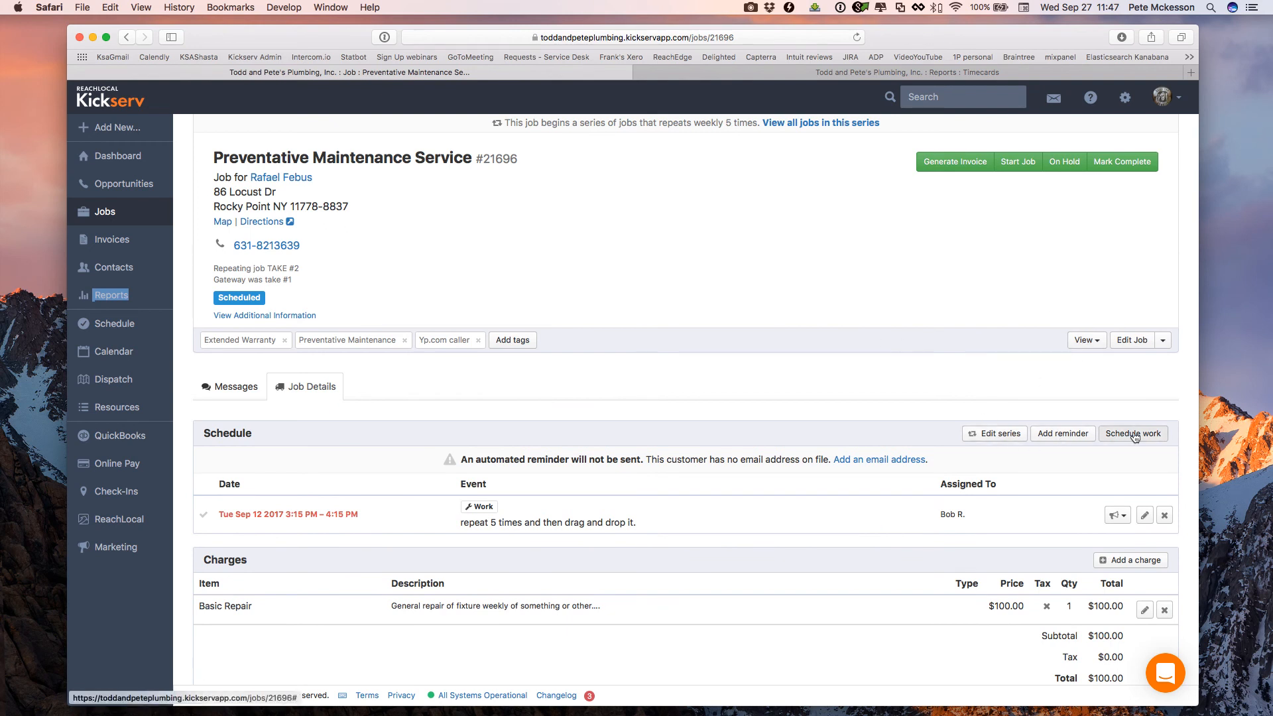
{"action": "left_click", "coordinate": [1059, 435]}
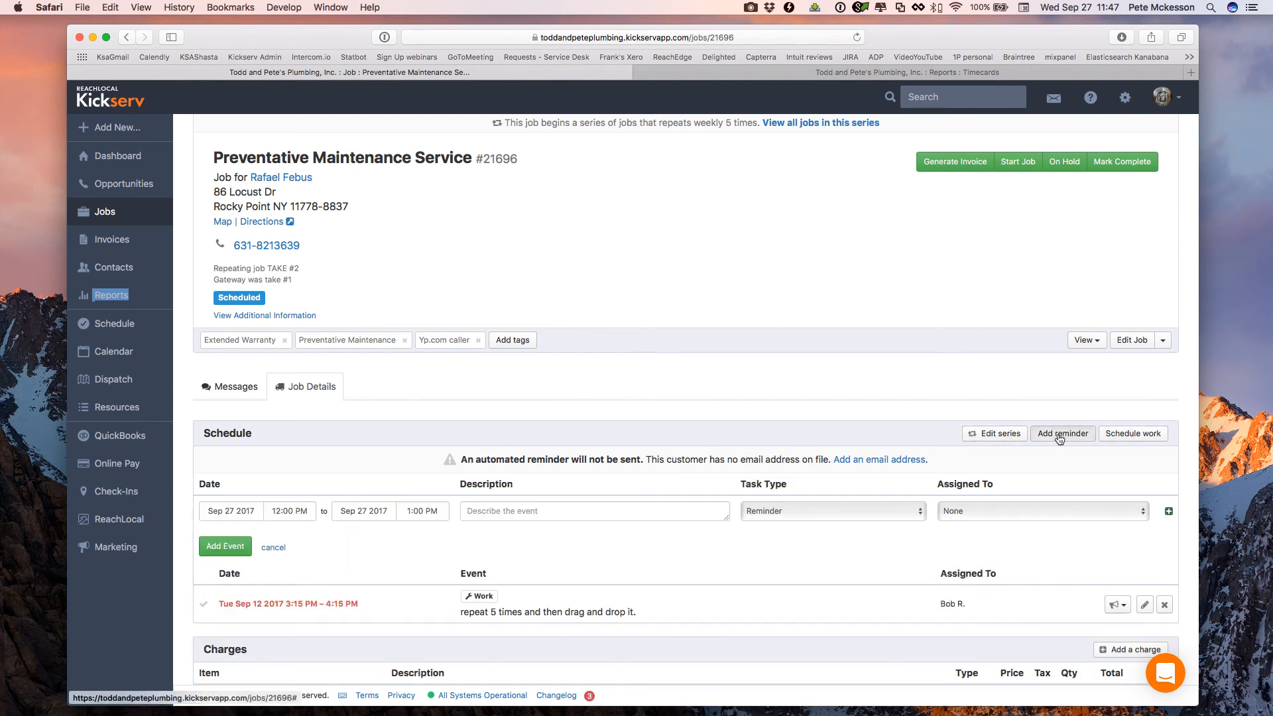
{"action": "left_click", "coordinate": [997, 509]}
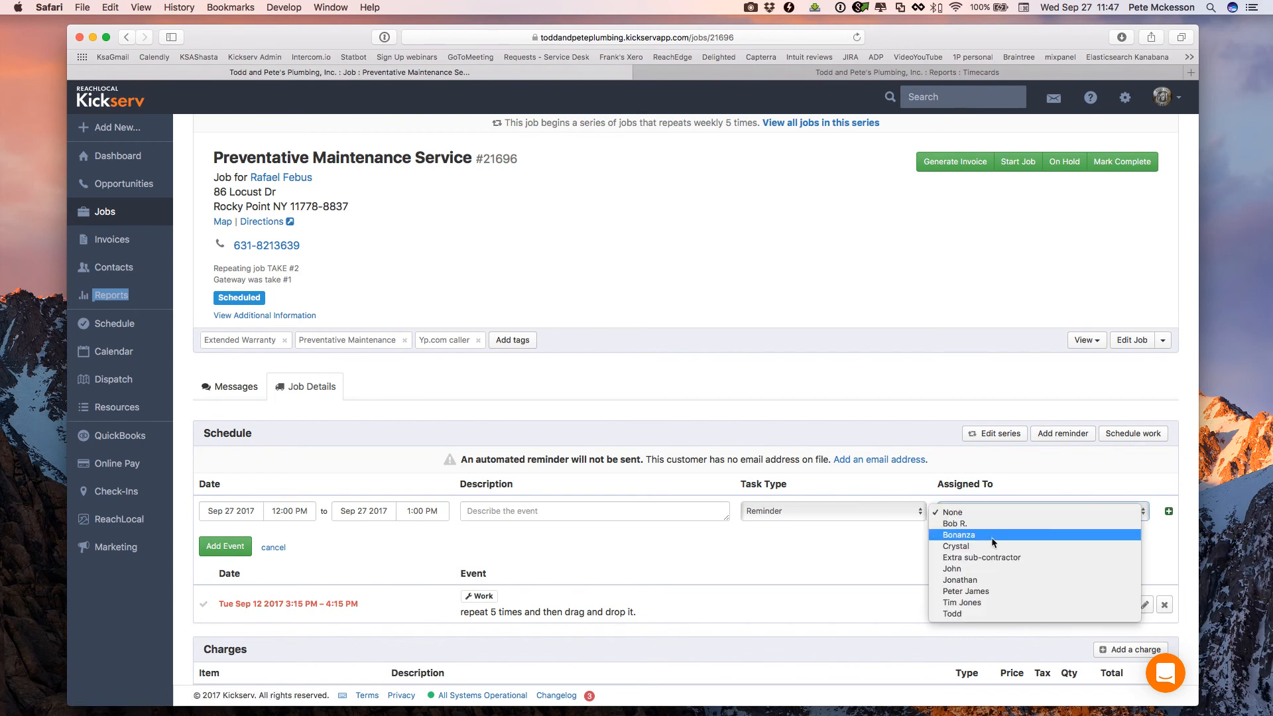
{"action": "left_click", "coordinate": [992, 528]}
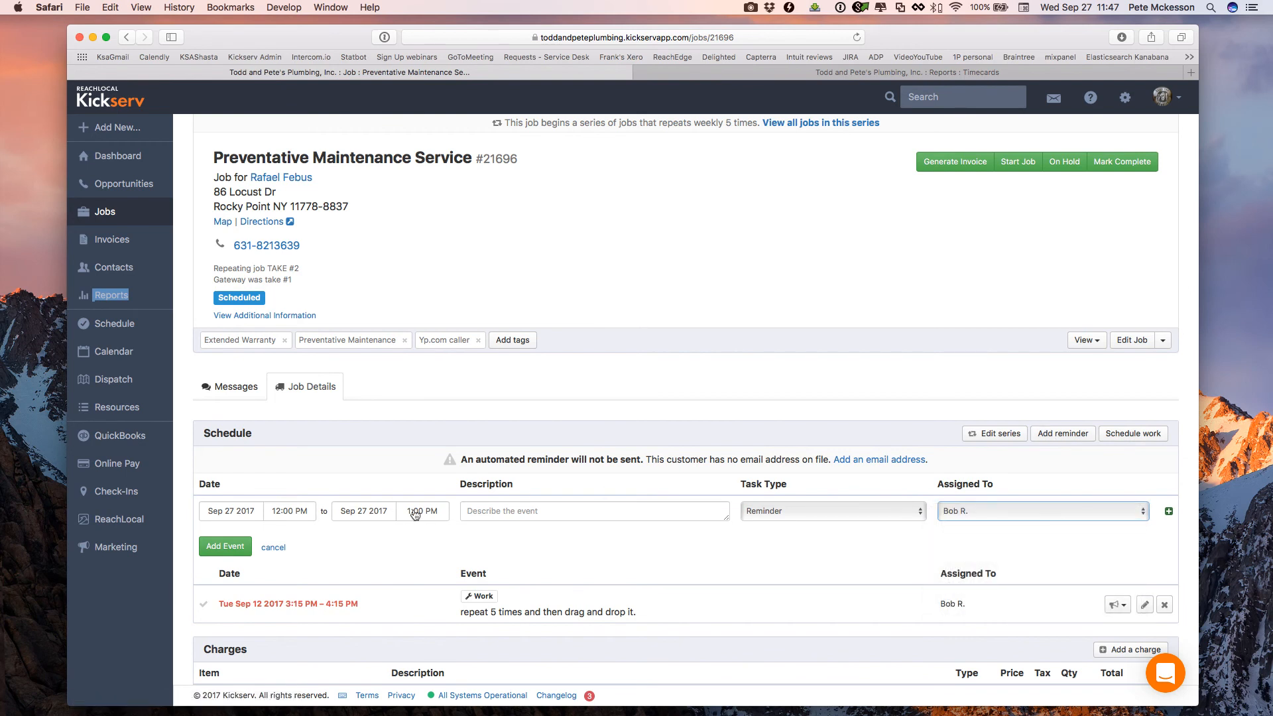
Describe the reminder as "return and pick up tools left behind" and add it, overwriting all jobs in the series.
{"action": "left_click", "coordinate": [512, 511]}
{"action": "type", "text": "return and pick up tools "}
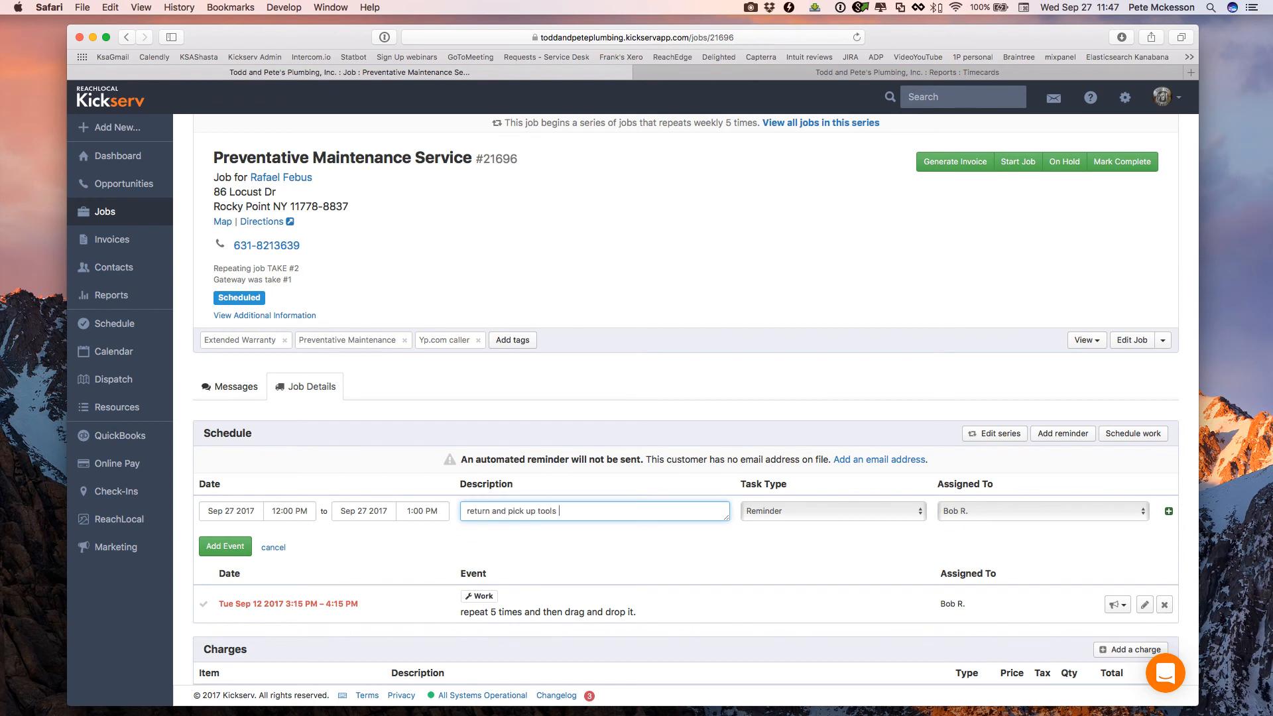
{"action": "type", "text": "left behing"}
{"action": "key", "text": "BackSpace"}
{"action": "type", "text": "d"}
{"action": "key", "text": "Tab"}
{"action": "key", "text": "Tab"}
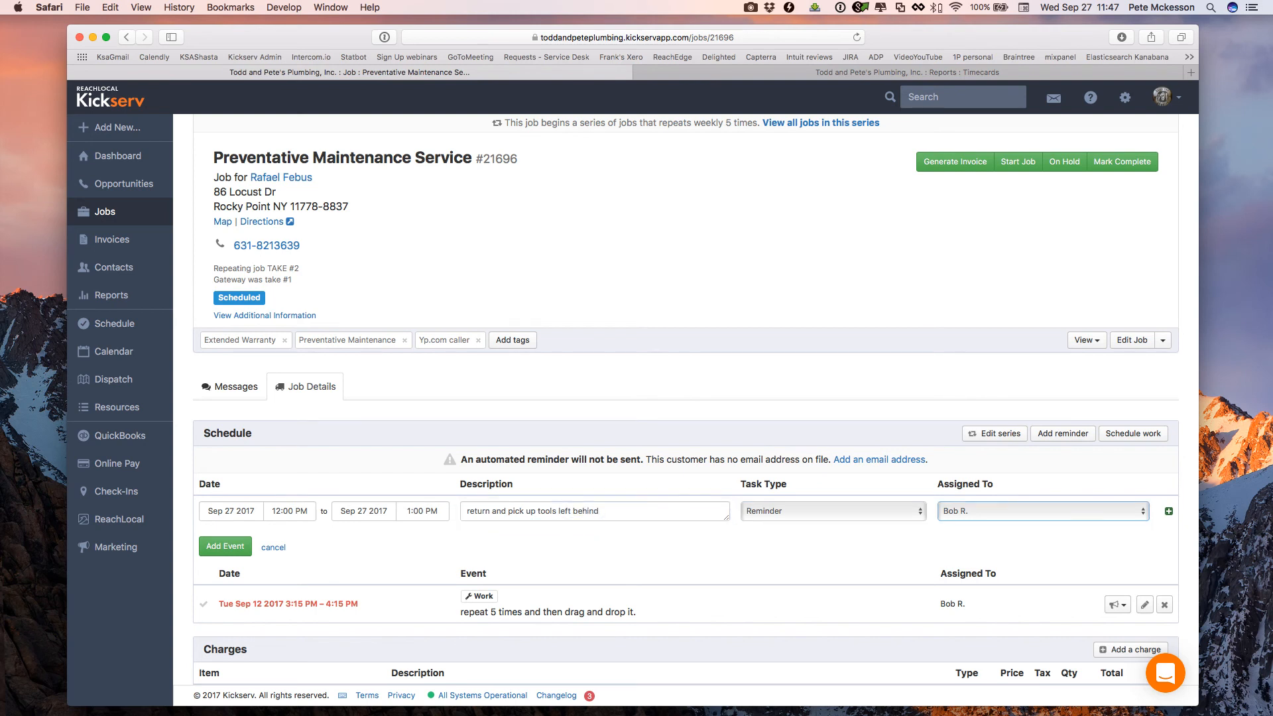
{"action": "left_click", "coordinate": [214, 548]}
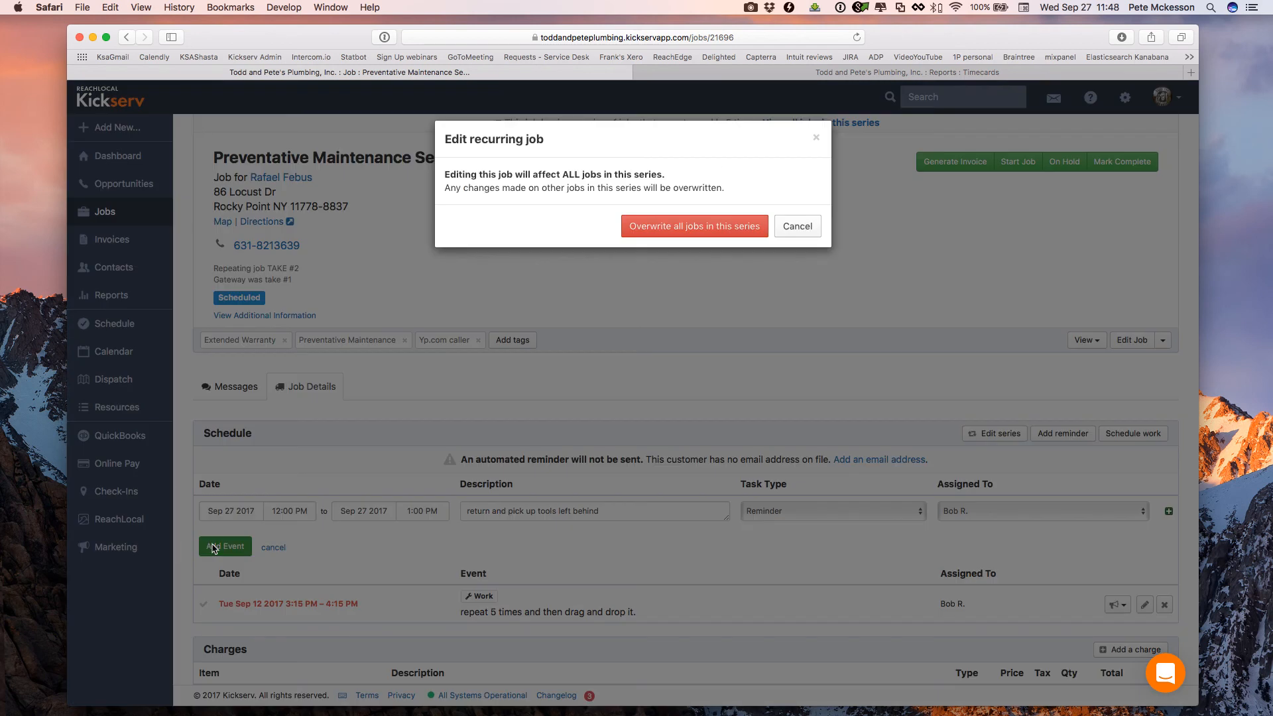
{"action": "left_click", "coordinate": [709, 228]}
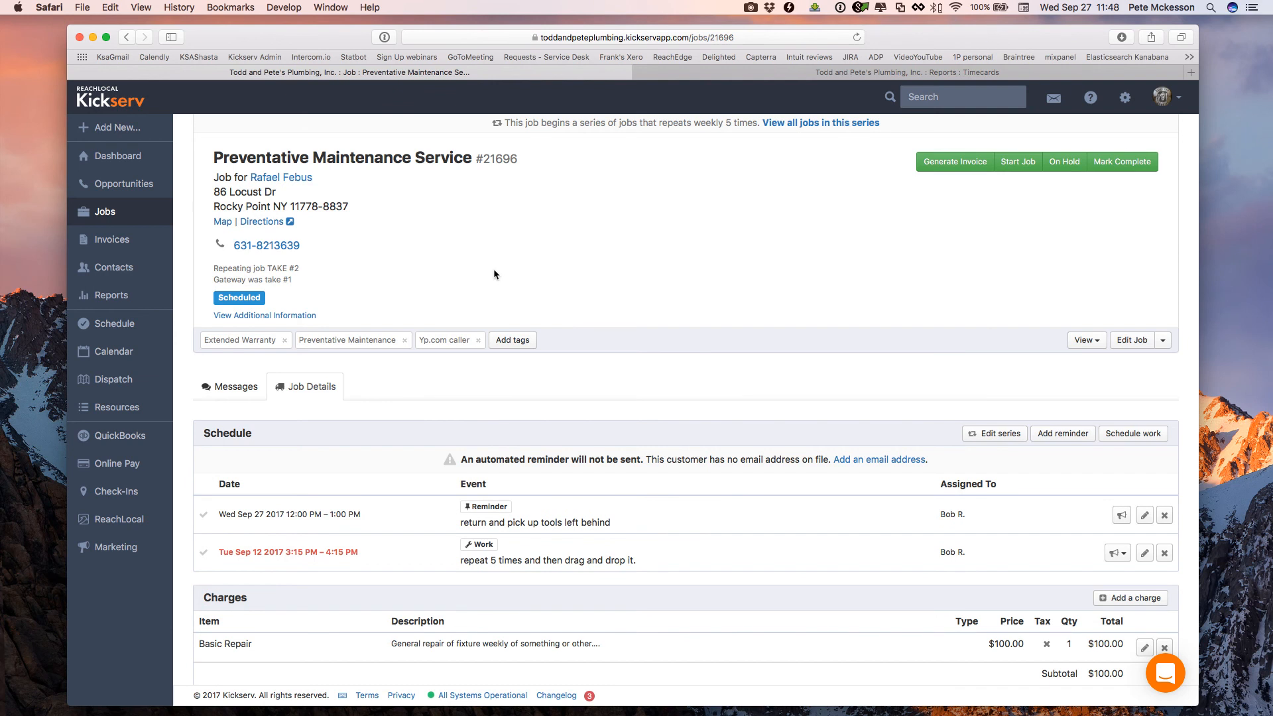
Review today's schedule, and in the overdue events mark the Fri Sep 22 Clear a Drain event for 2 Amigos and its job complete.
{"action": "left_click", "coordinate": [114, 324]}
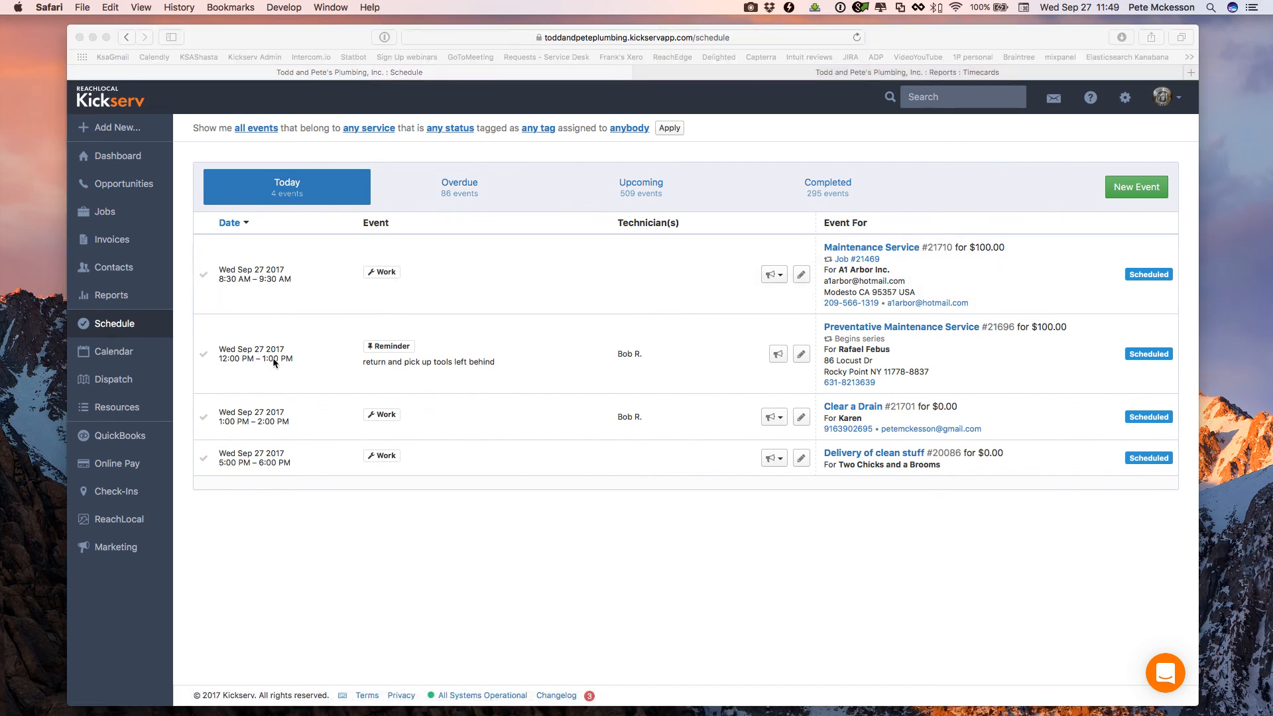
{"action": "left_click", "coordinate": [221, 347]}
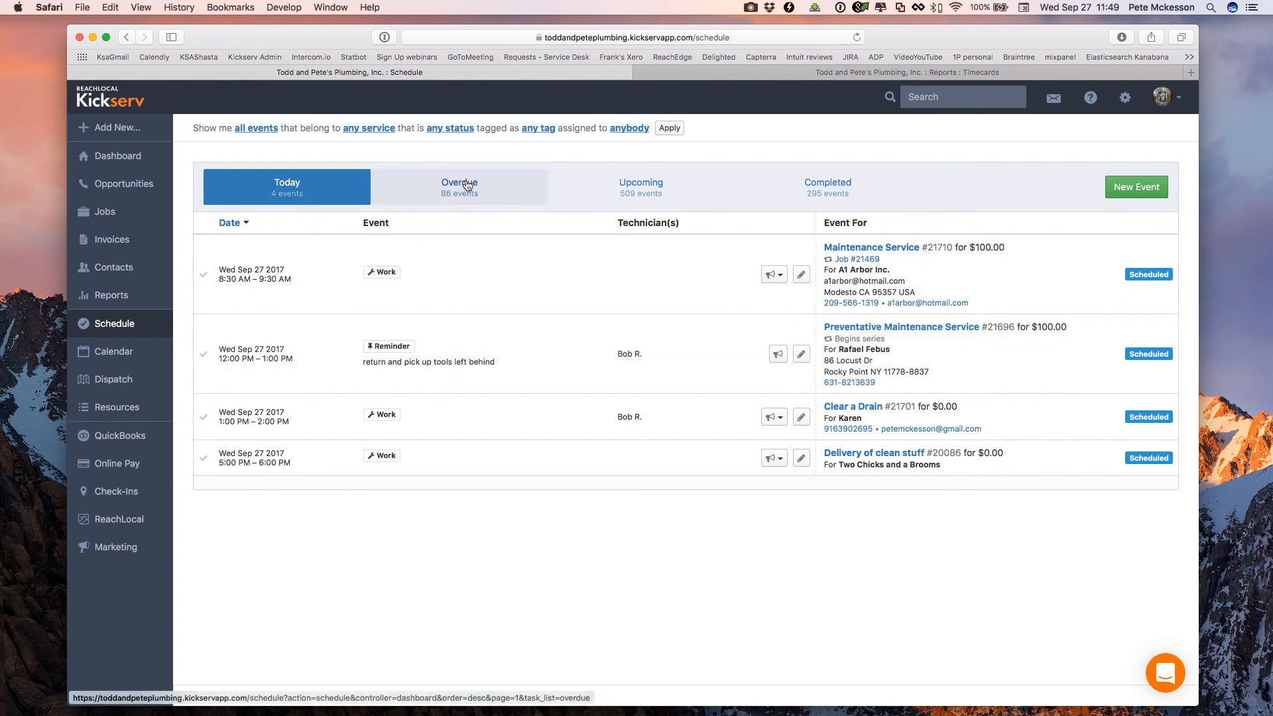
{"action": "left_click", "coordinate": [468, 188]}
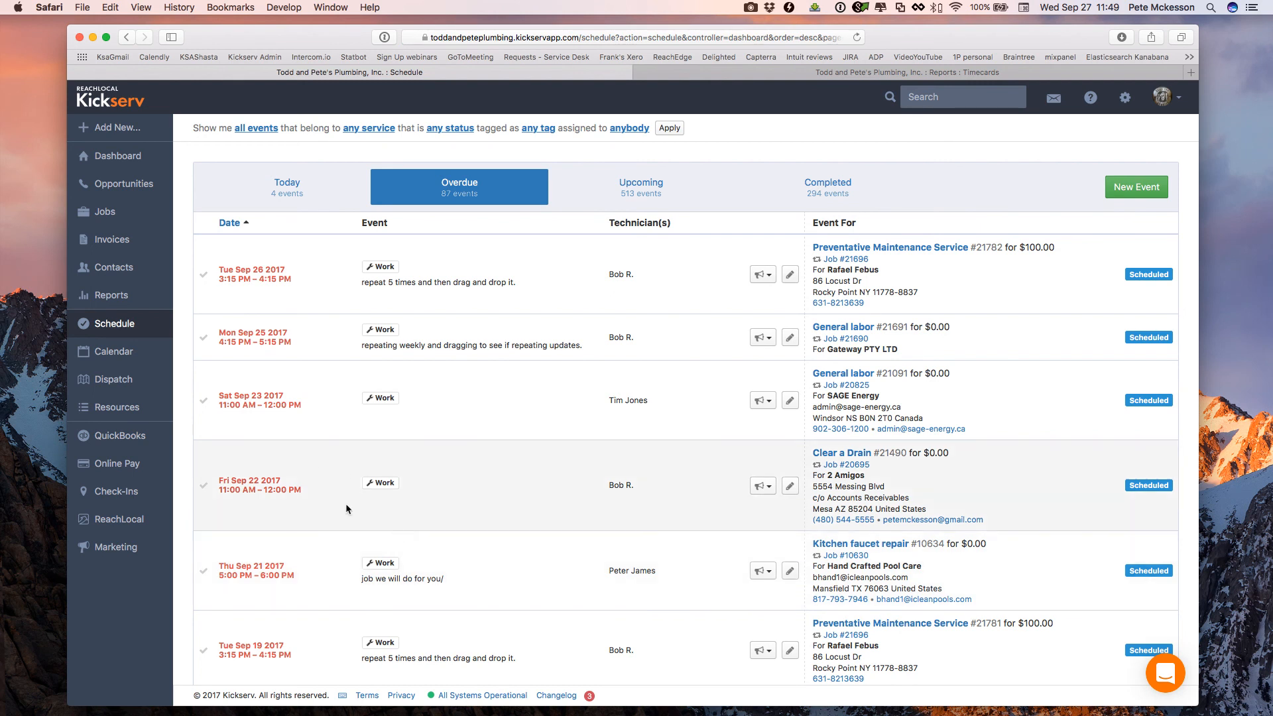
{"action": "left_click", "coordinate": [203, 489]}
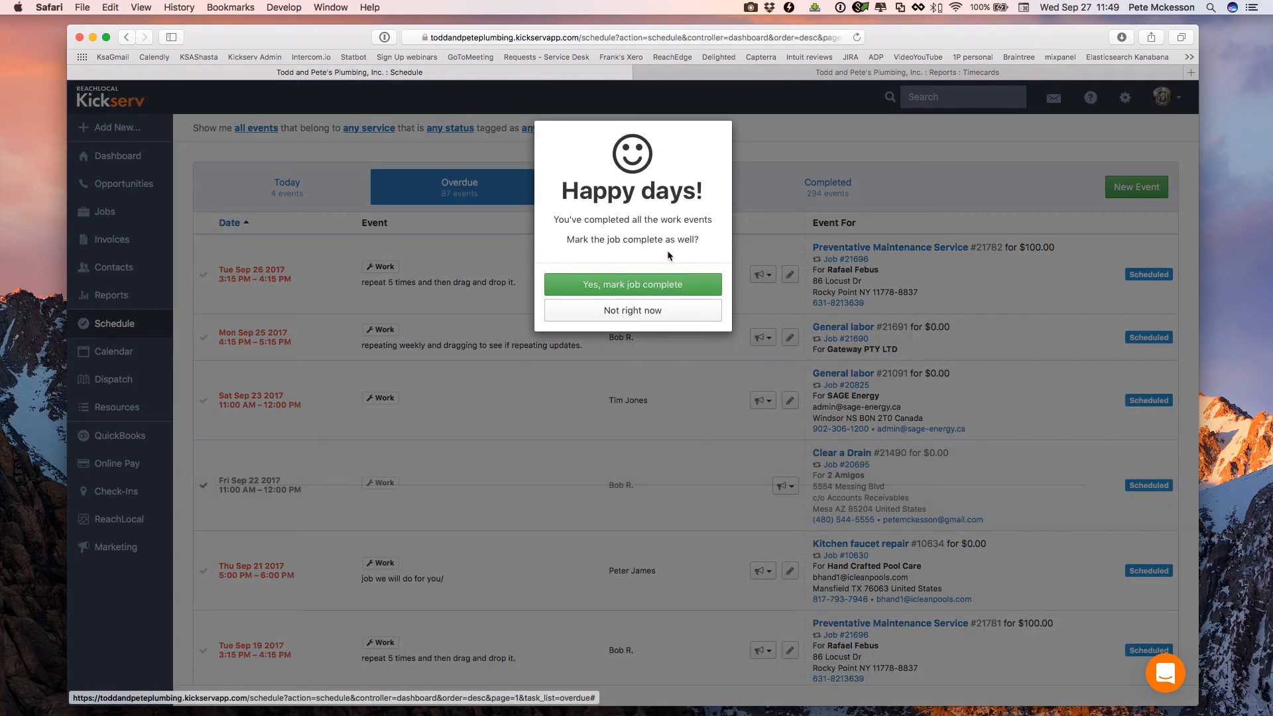
{"action": "left_click", "coordinate": [654, 285]}
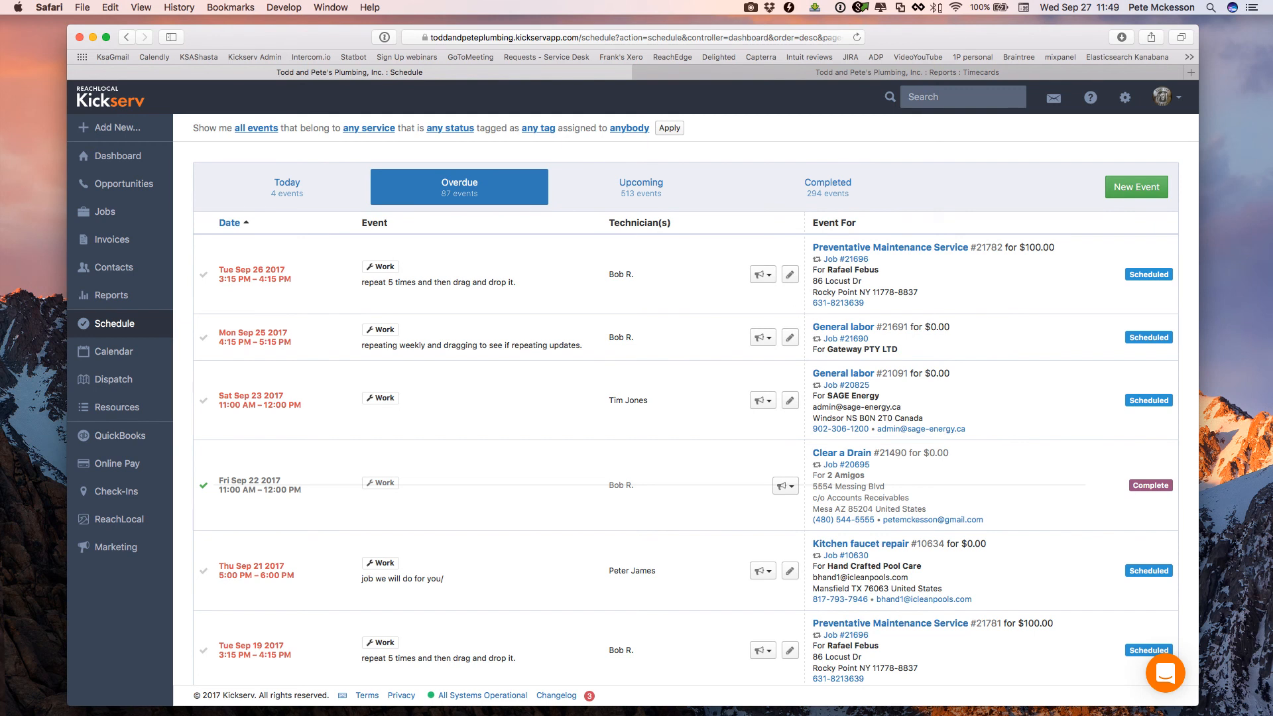
View the calendar by day, week and month, and open the dispatch board.
{"action": "left_click", "coordinate": [128, 354]}
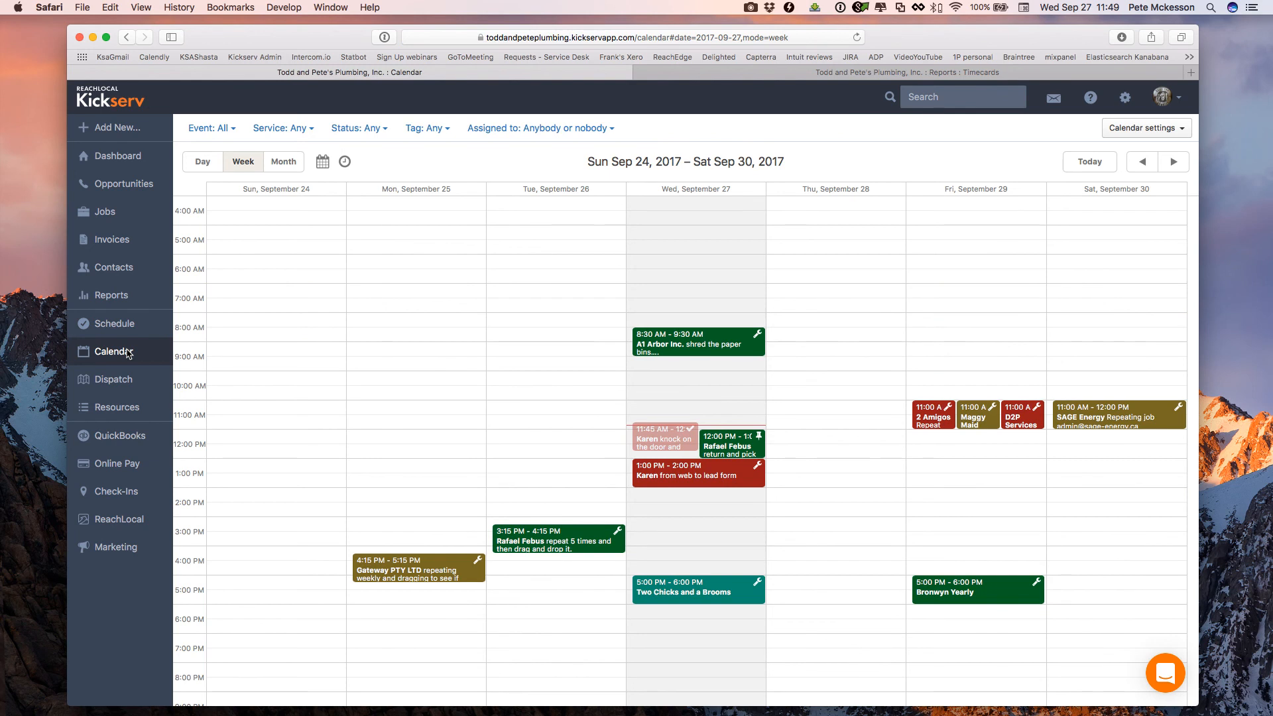
{"action": "left_click", "coordinate": [202, 162]}
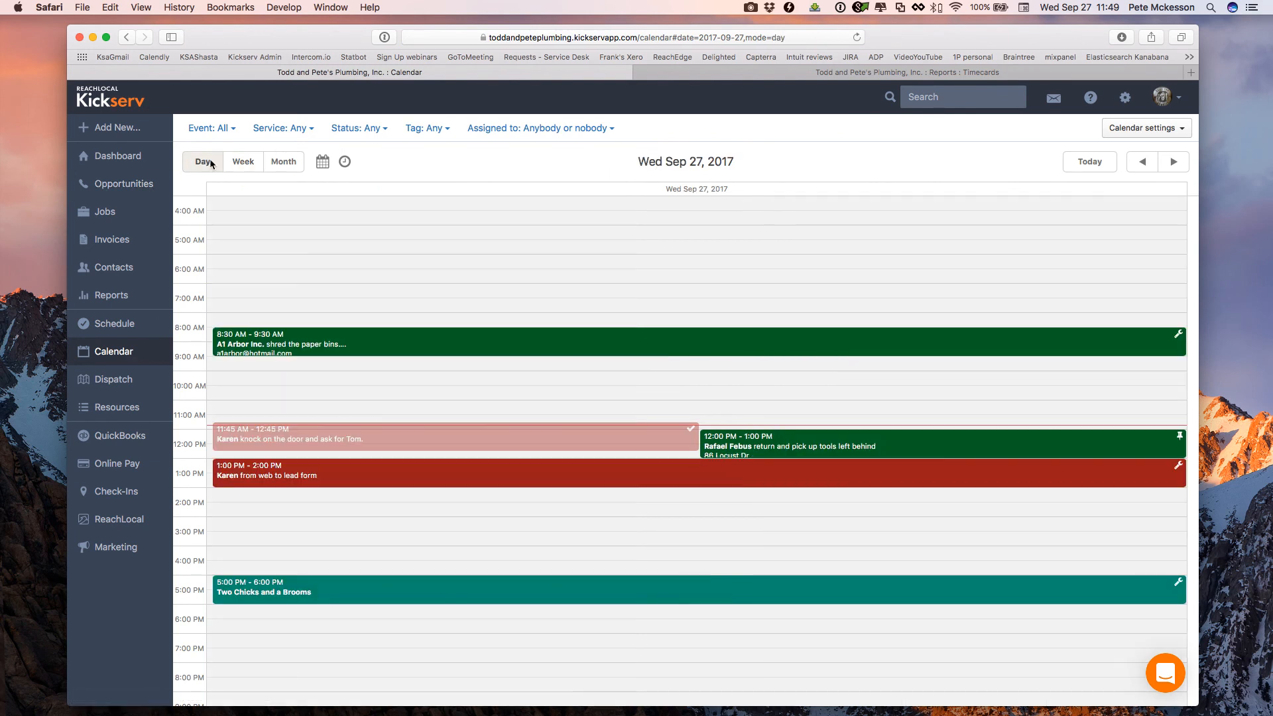
{"action": "left_click", "coordinate": [239, 163]}
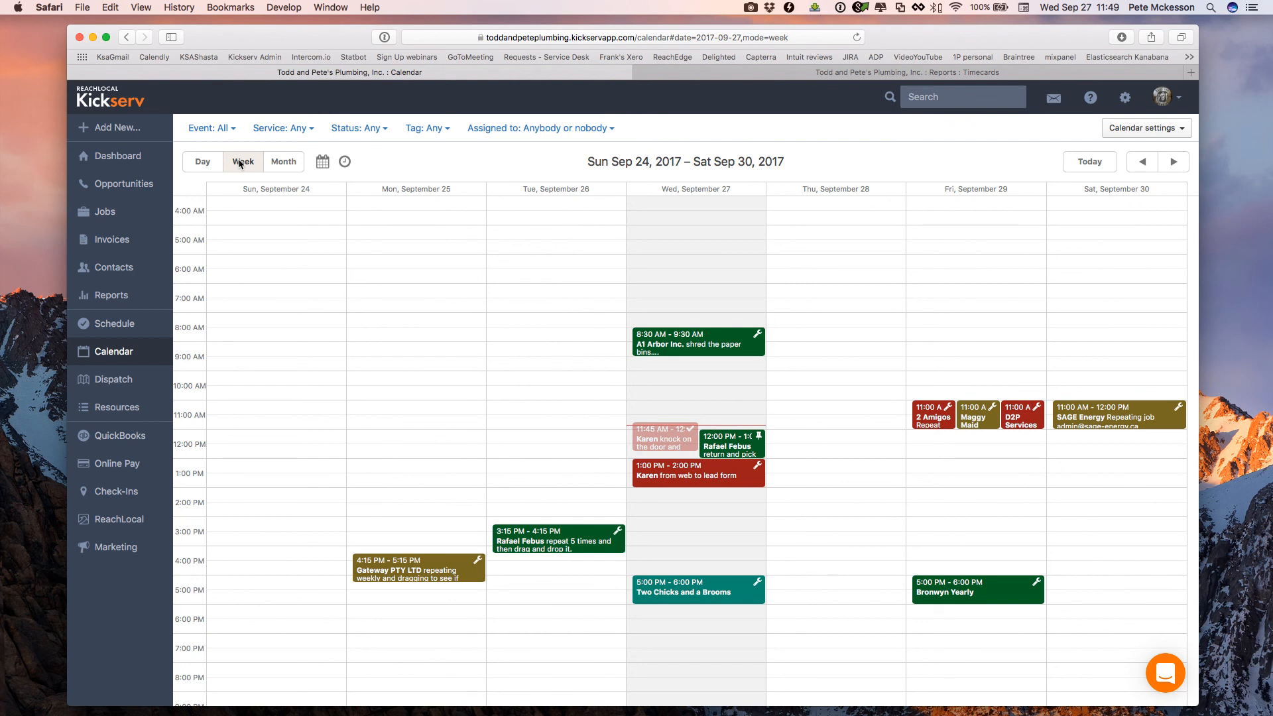
{"action": "left_click", "coordinate": [283, 162]}
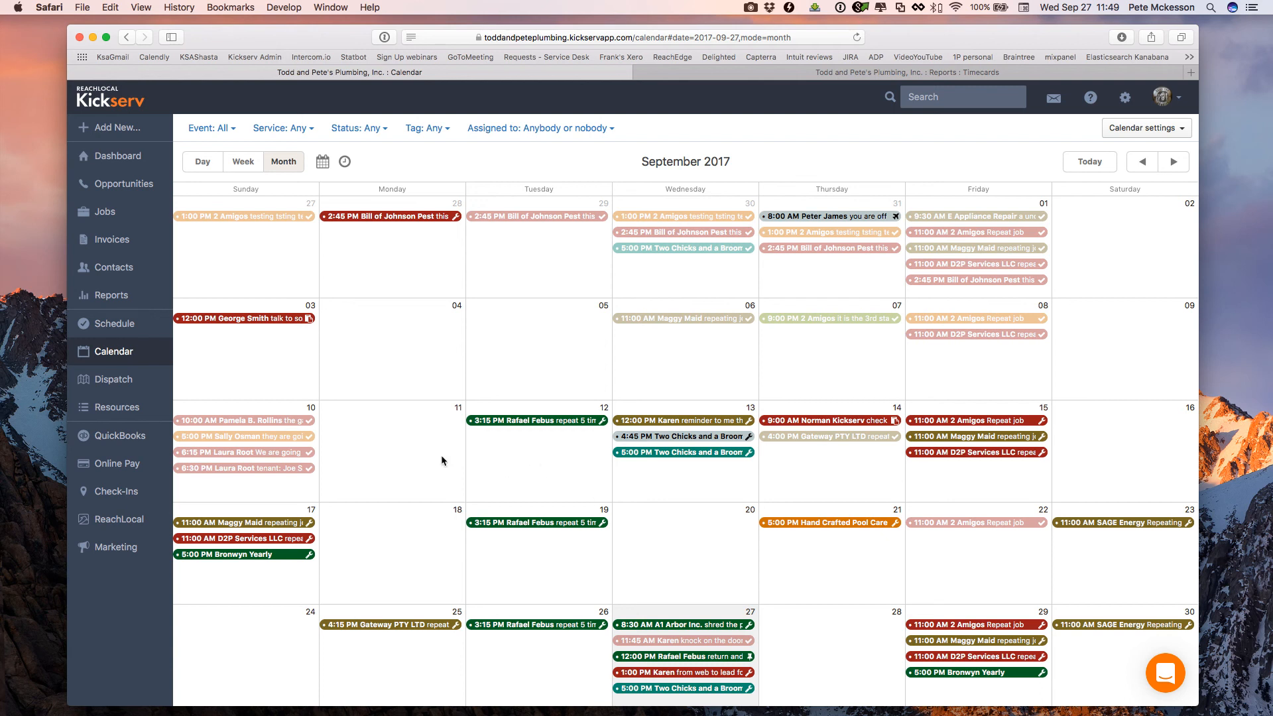
{"action": "left_click", "coordinate": [114, 380]}
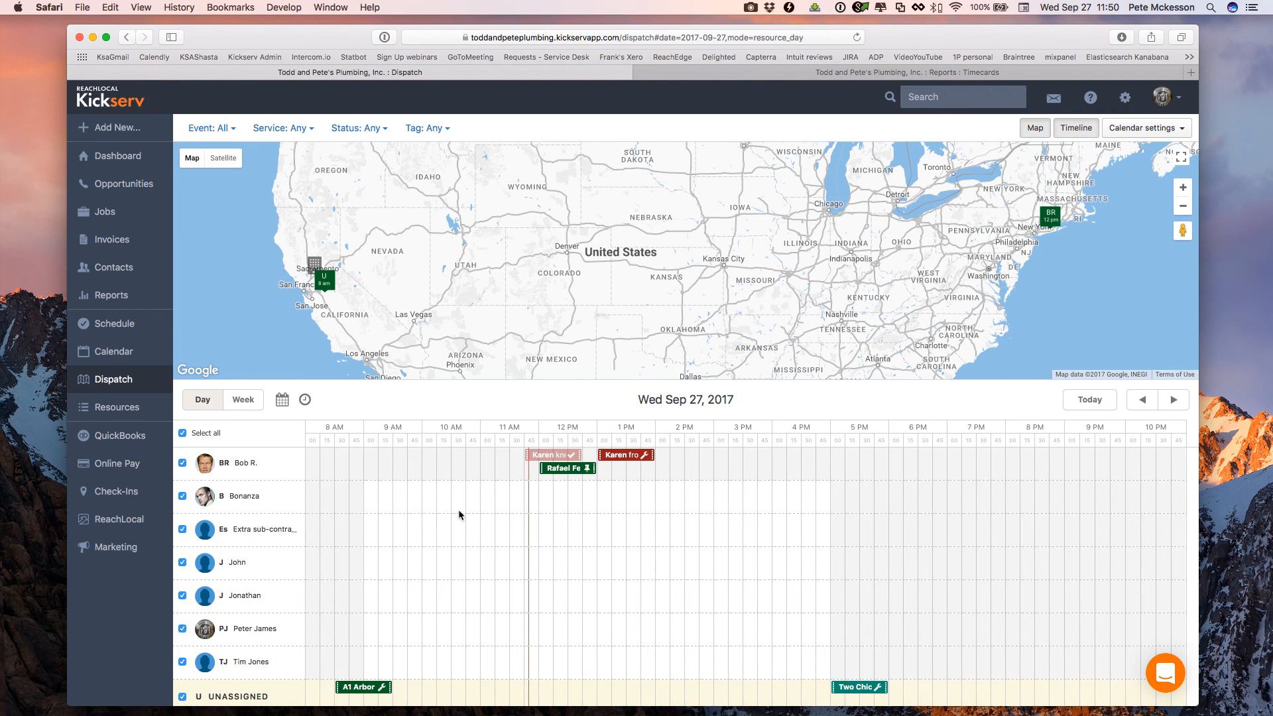
View the resources by week and preview the estimate, reminder and time-off forms for a new Thu Sep 28 event without adding it.
{"action": "left_click", "coordinate": [113, 408]}
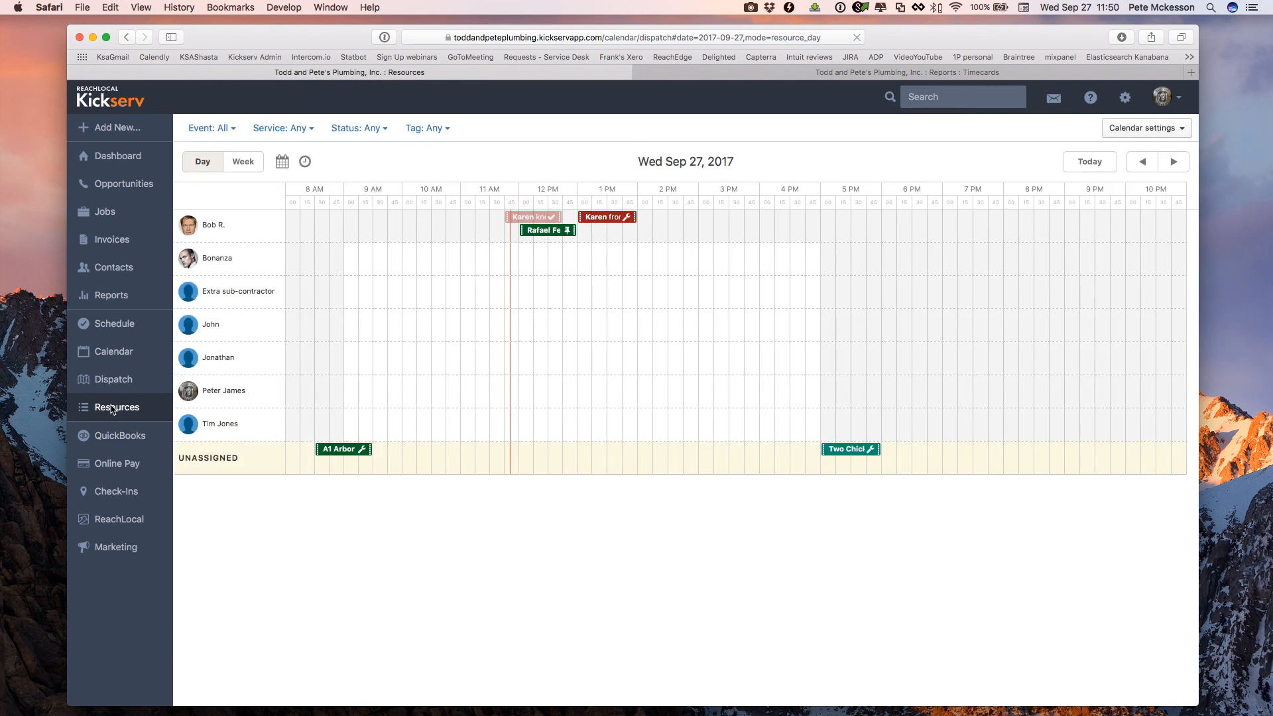
{"action": "left_click", "coordinate": [243, 164]}
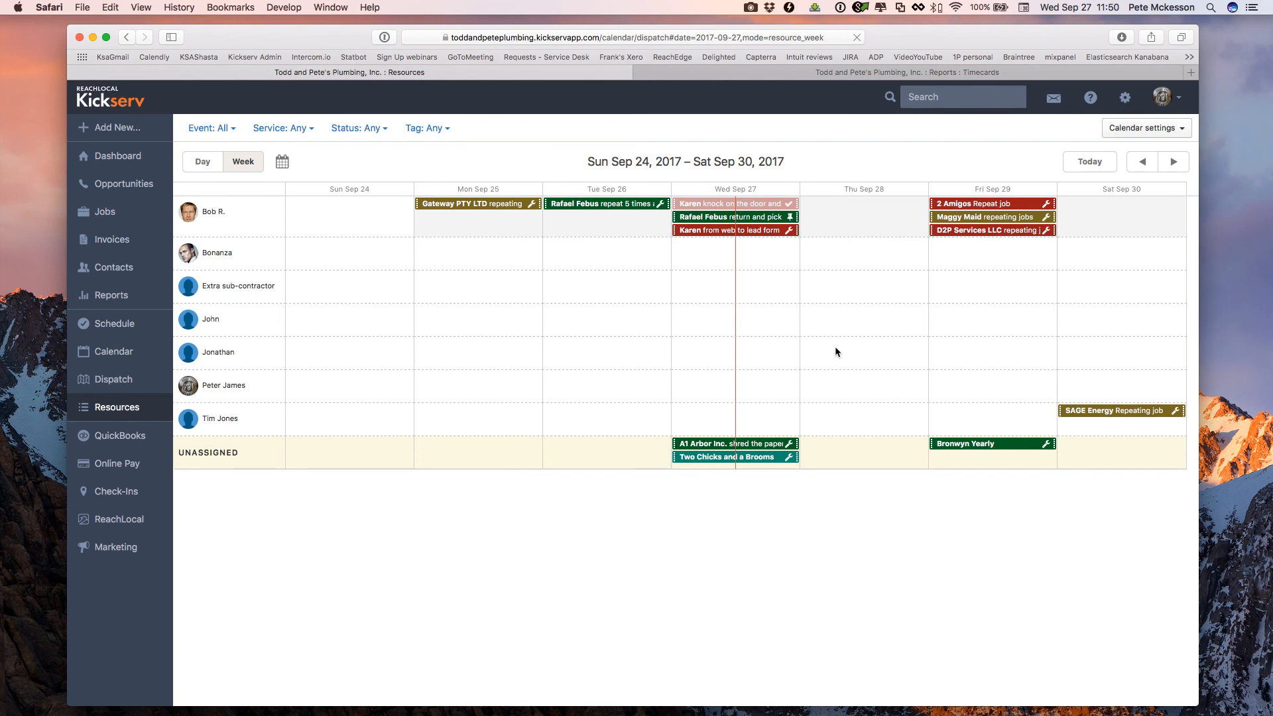
{"action": "left_click", "coordinate": [865, 366]}
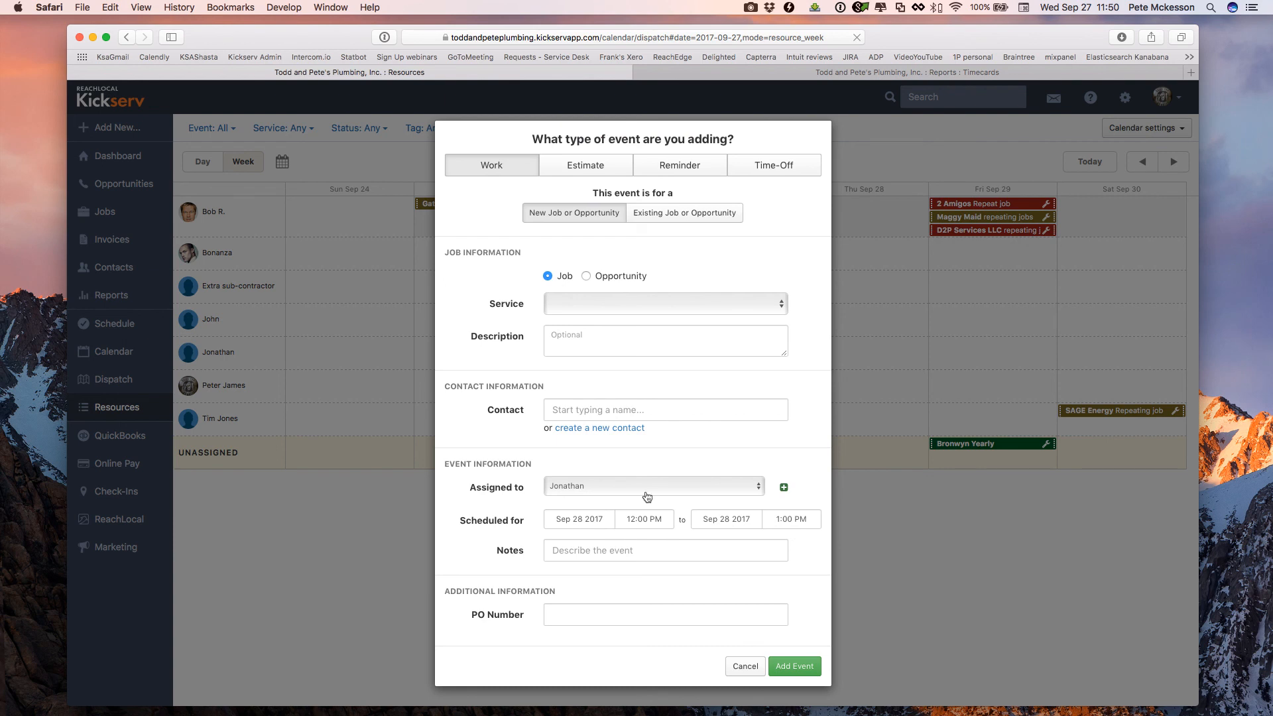
{"action": "left_click", "coordinate": [592, 172]}
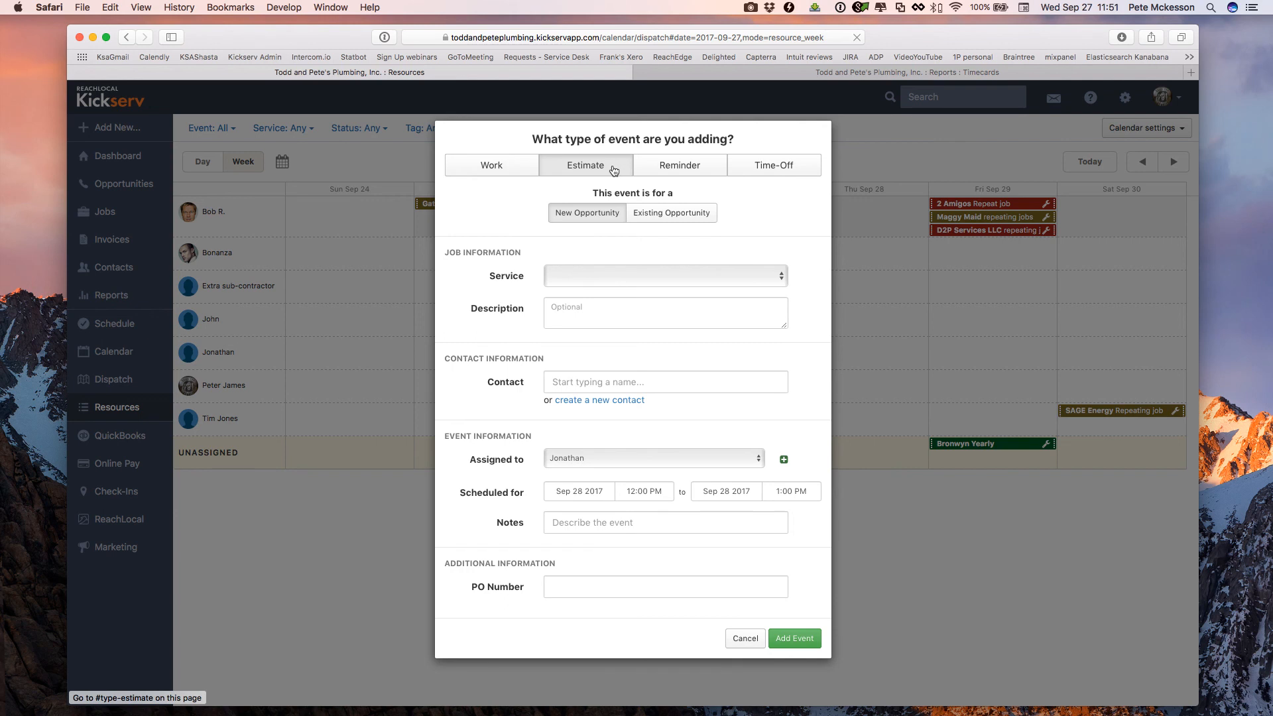
{"action": "left_click", "coordinate": [673, 169]}
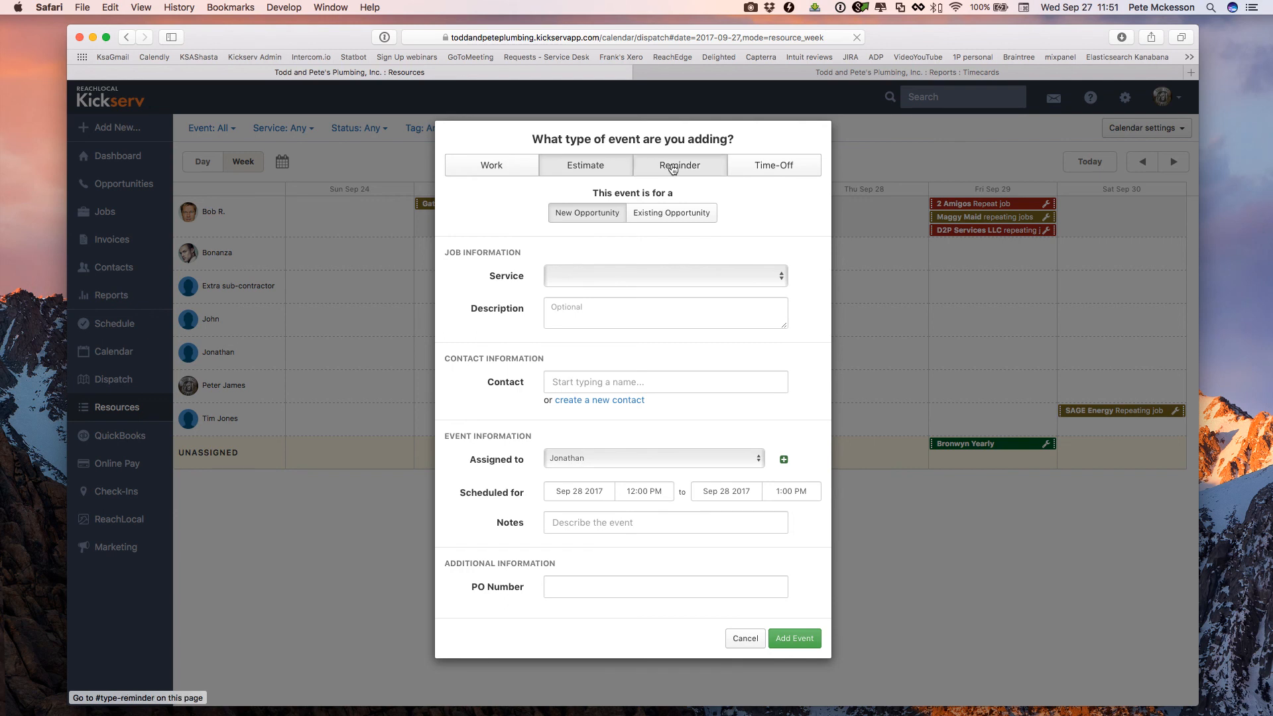
{"action": "left_click", "coordinate": [774, 166]}
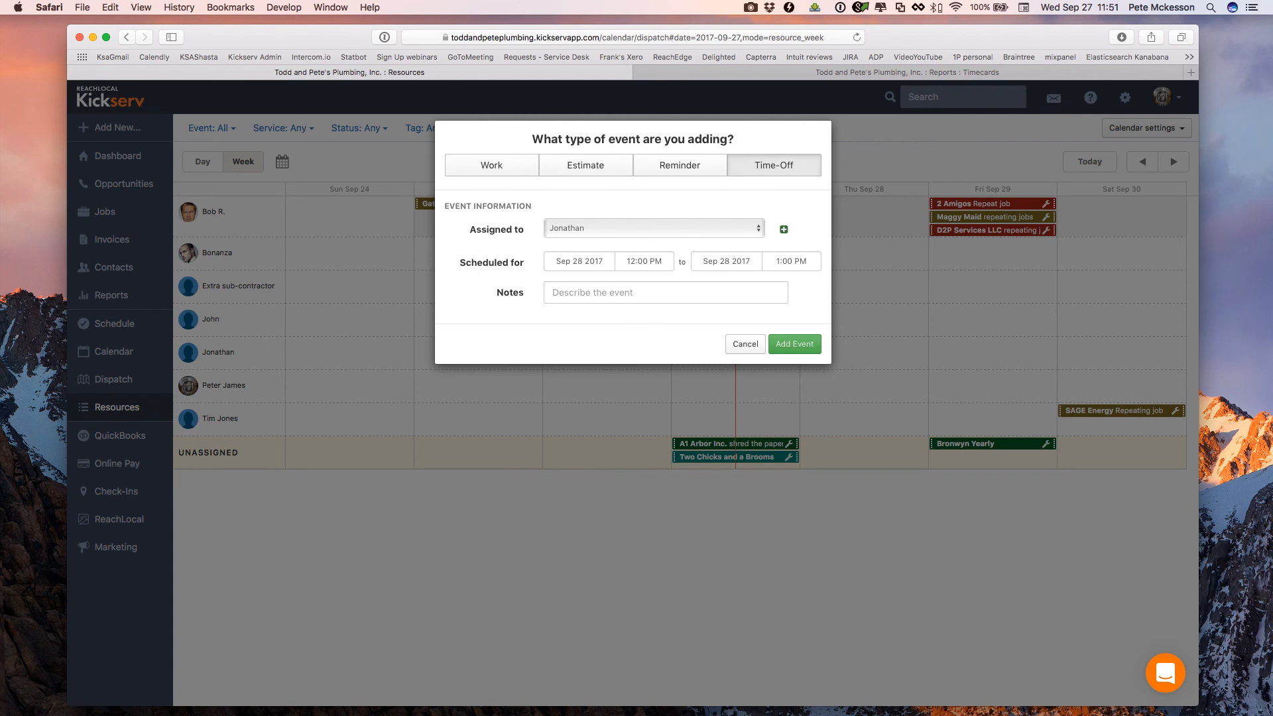
{"action": "left_click", "coordinate": [746, 345]}
{"action": "left_click", "coordinate": [747, 345]}
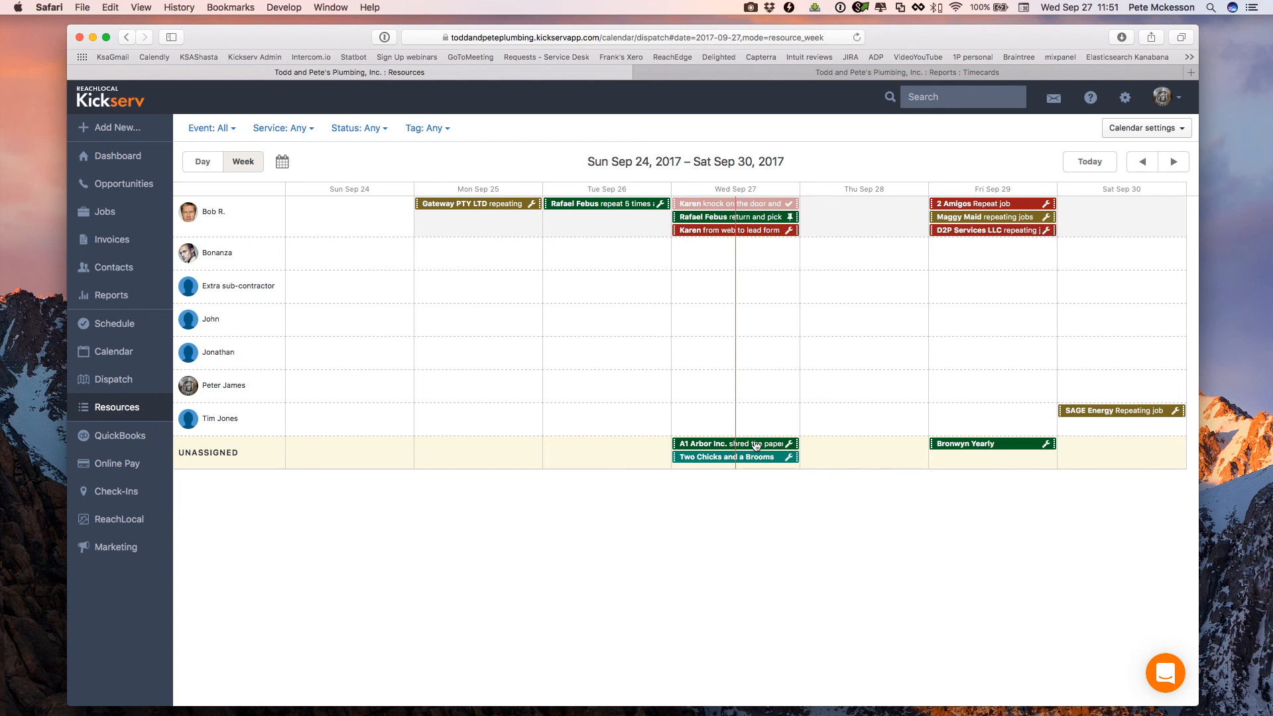
Move the unassigned A1 Arbor Inc. paper-shredding event to the fifth listed technician on Thu Sep 28 and confirm the move.
{"action": "mouse_move", "coordinate": [757, 444]}
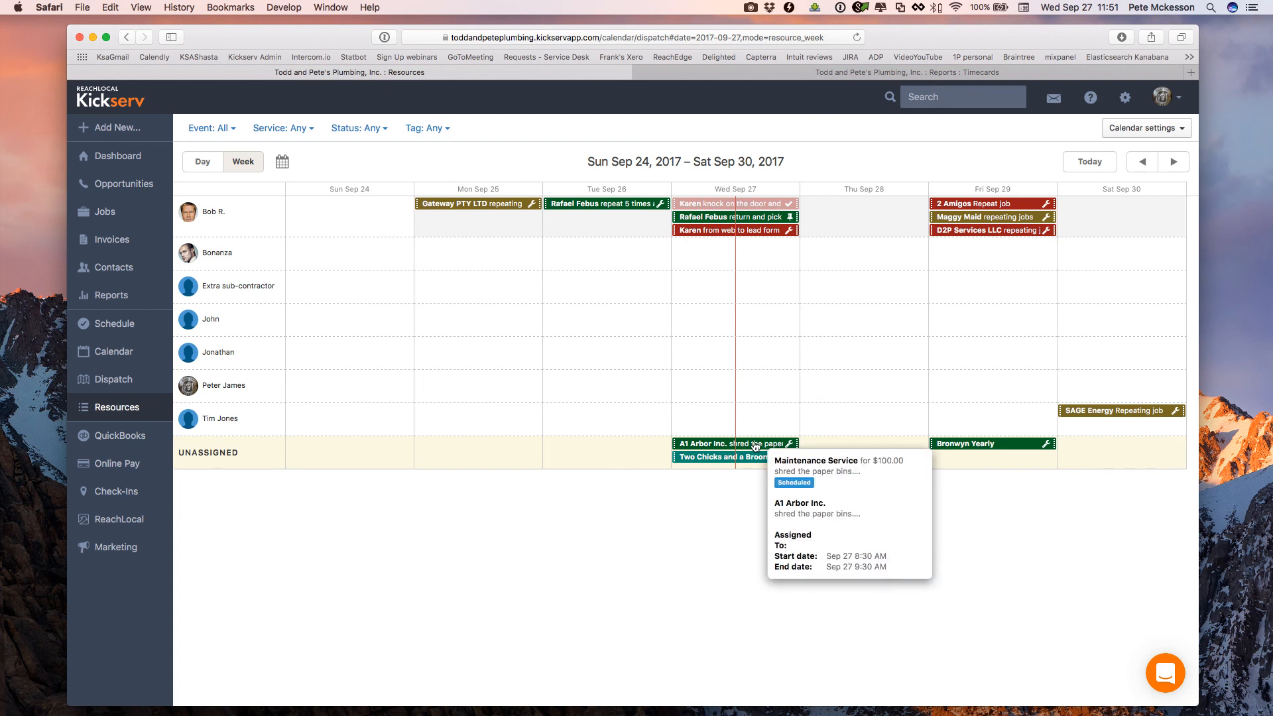
{"action": "left_click_drag", "start_coordinate": [756, 446], "coordinate": [826, 354]}
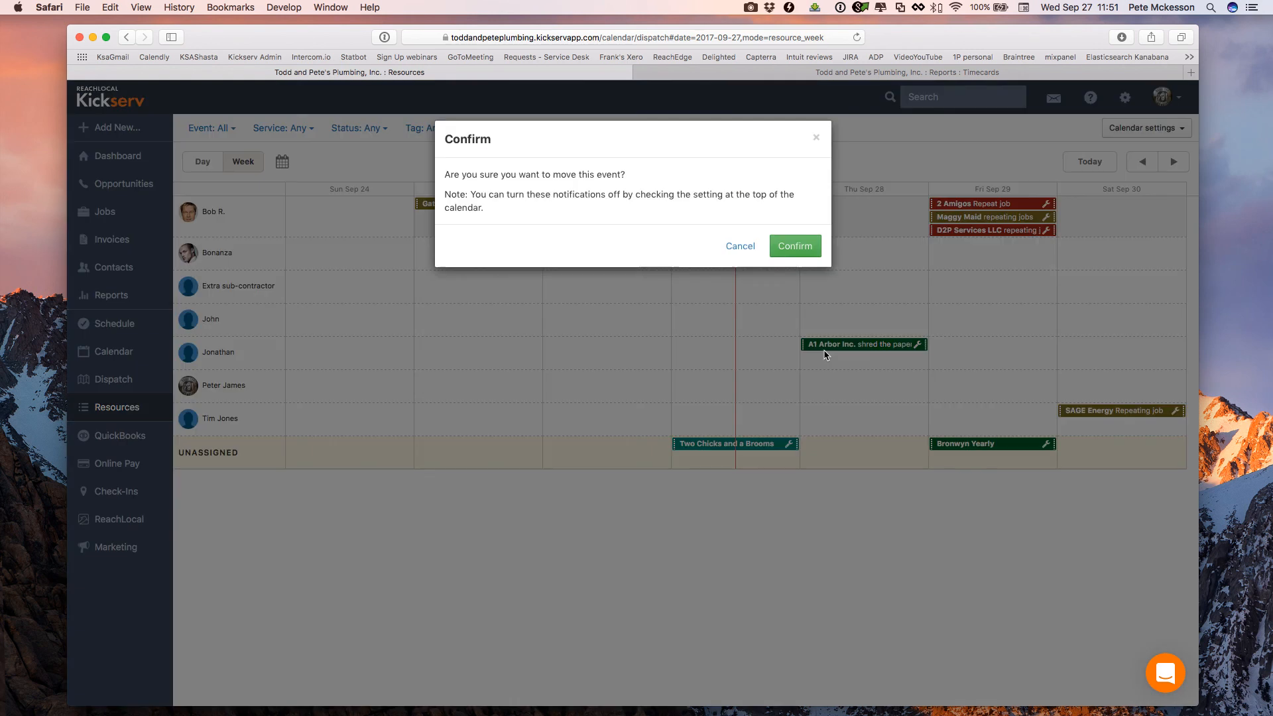
{"action": "left_click", "coordinate": [788, 246]}
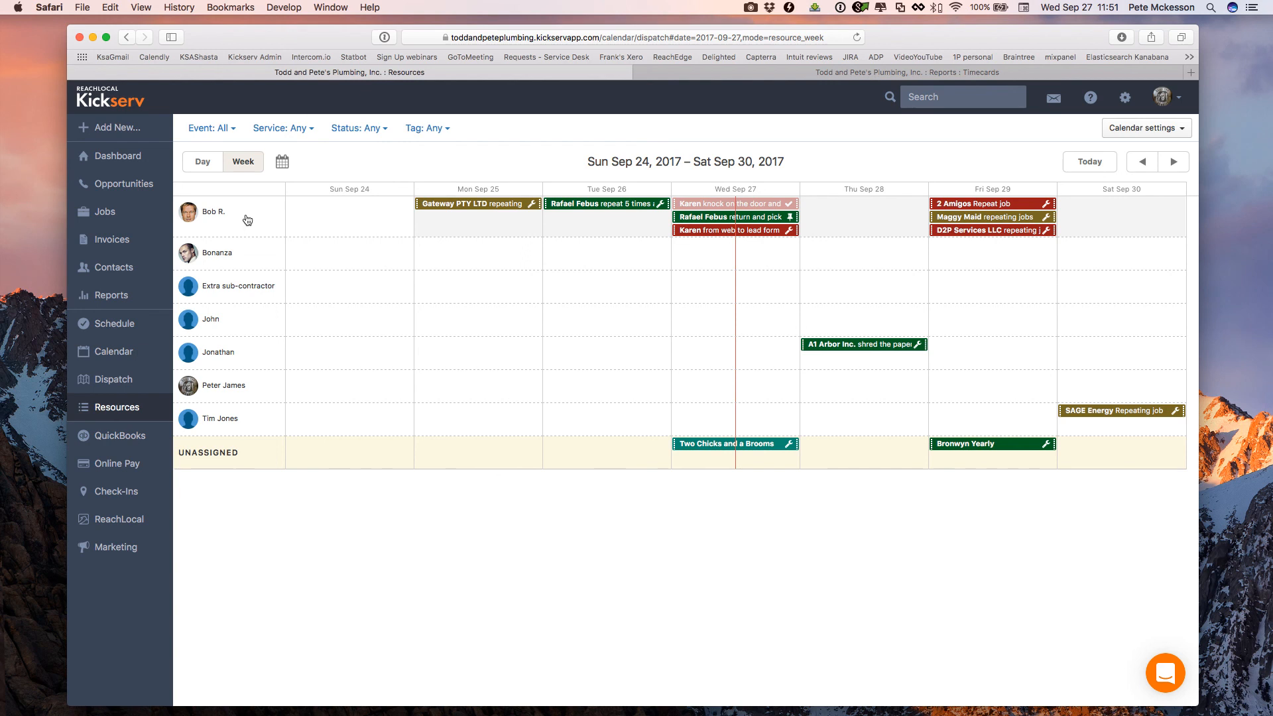
In the September 2017 month calendar, move the 3:15 PM repeating event from Tuesday Sep 12 to Wednesday Sep 13 and confirm.
{"action": "left_click", "coordinate": [116, 325]}
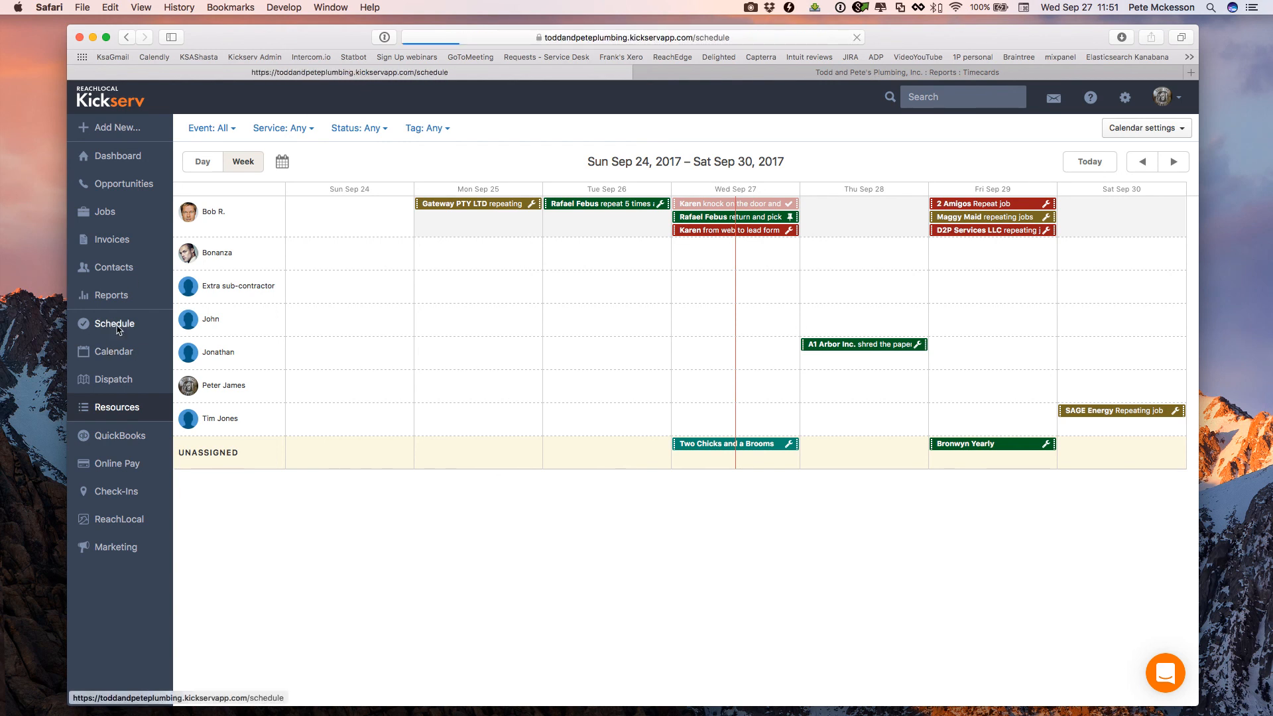
{"action": "left_click", "coordinate": [113, 353]}
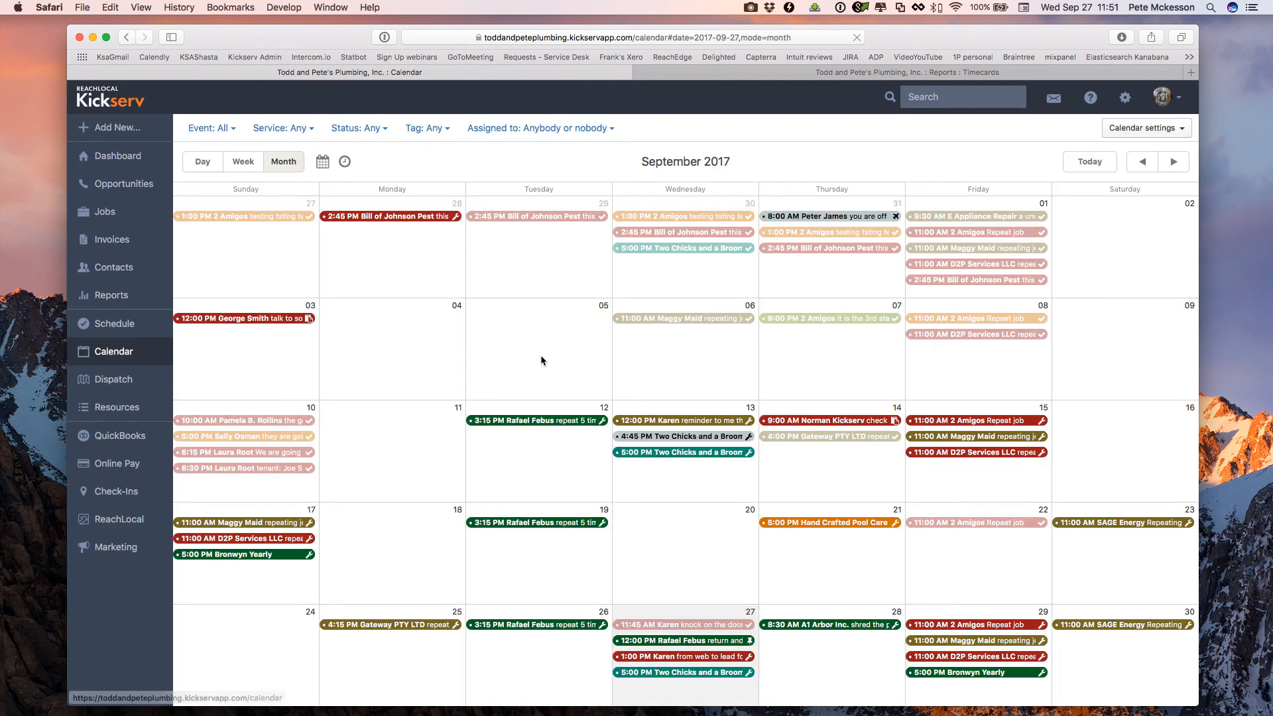
{"action": "left_click_drag", "start_coordinate": [562, 421], "coordinate": [629, 476]}
{"action": "left_click", "coordinate": [790, 245]}
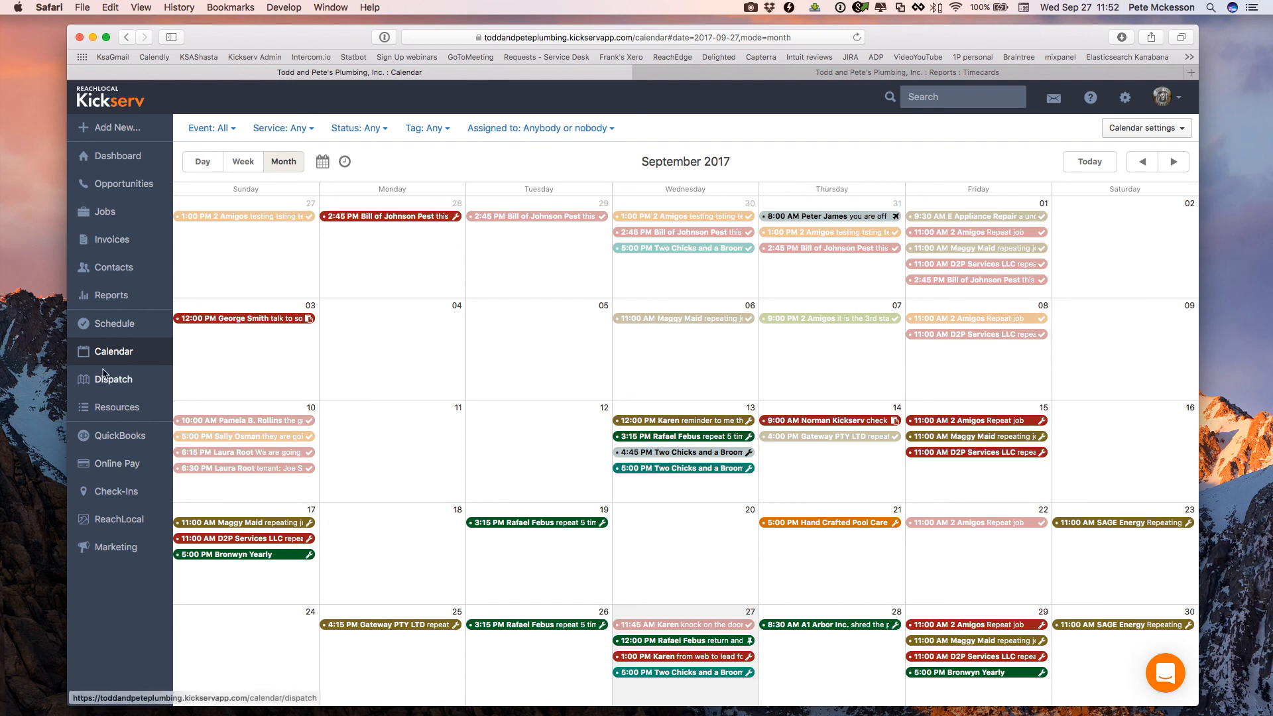
Approve the $75.00 Clear a Drain invoice dated 09/10/17 for QuickBooks sync and view the invoices ready to sync.
{"action": "left_click", "coordinate": [118, 435]}
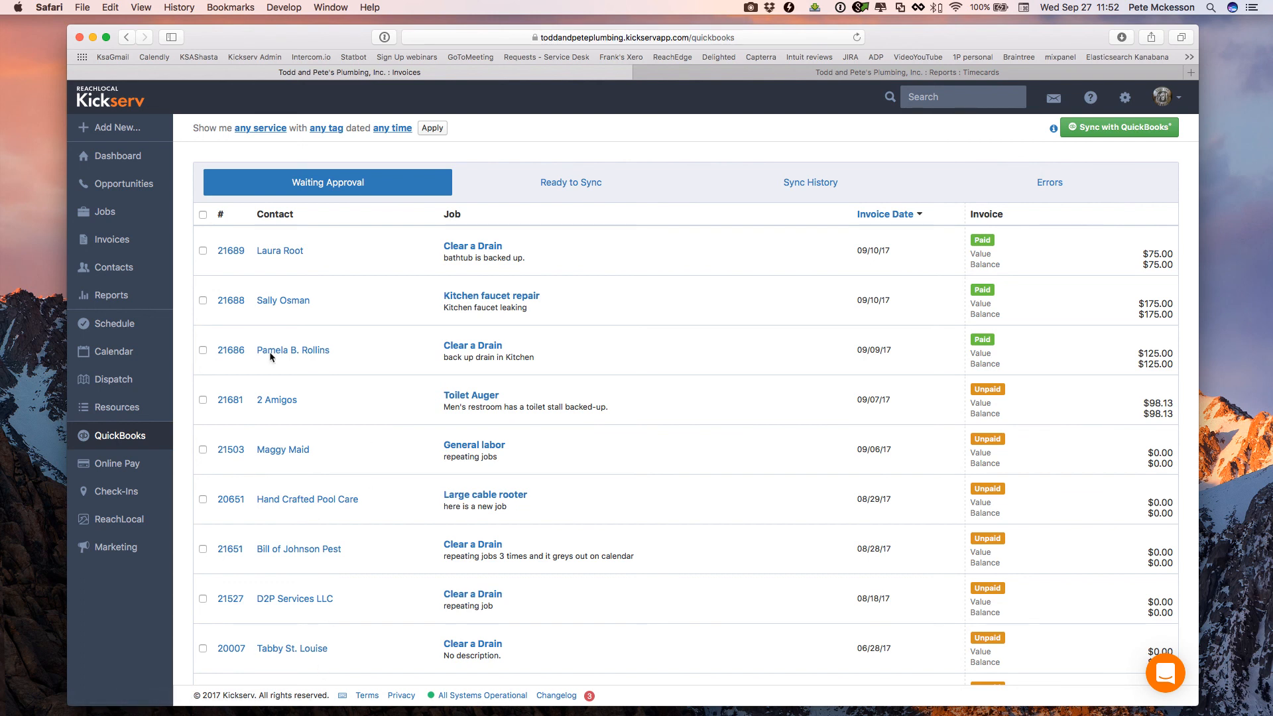
{"action": "left_click", "coordinate": [203, 250]}
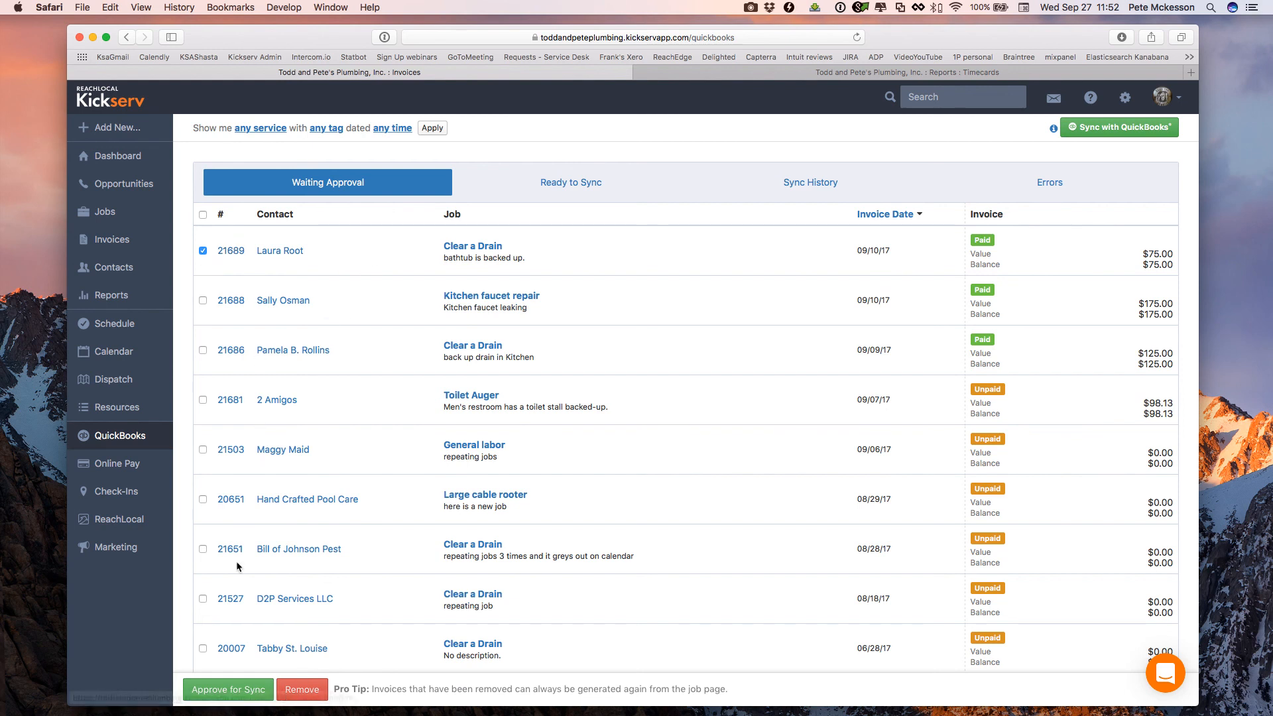
{"action": "left_click", "coordinate": [227, 690]}
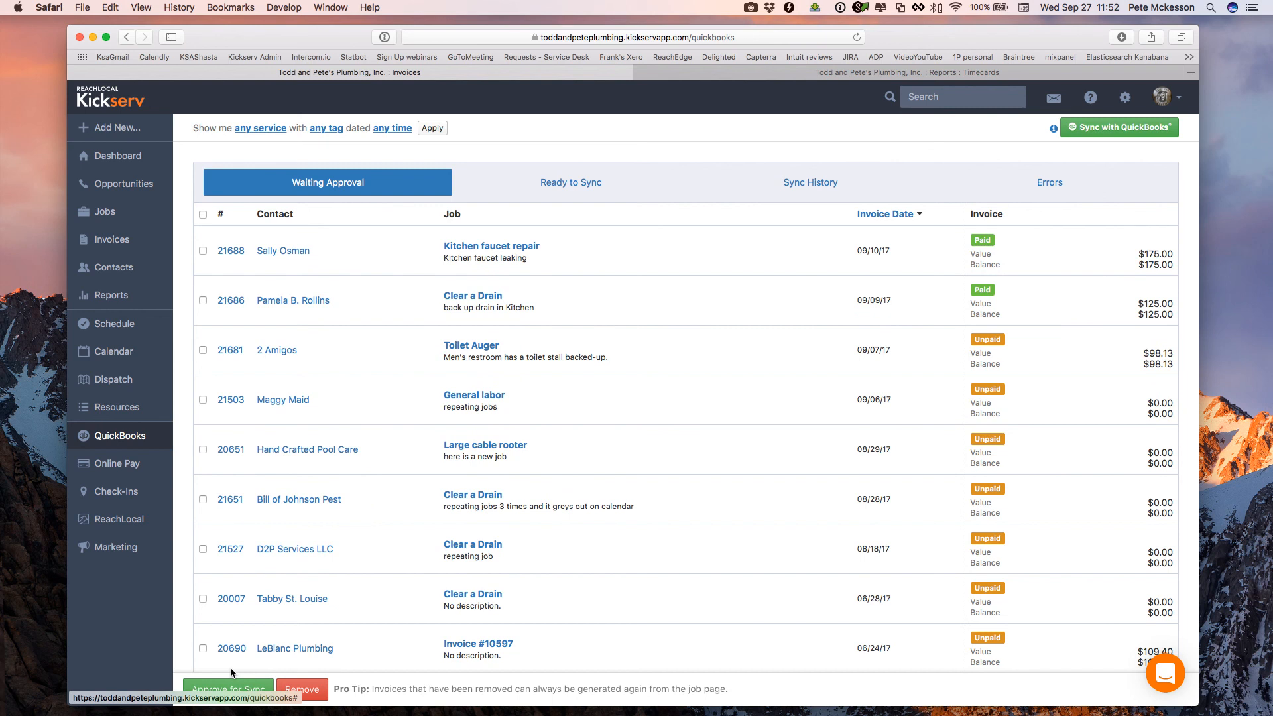
{"action": "left_click", "coordinate": [576, 184]}
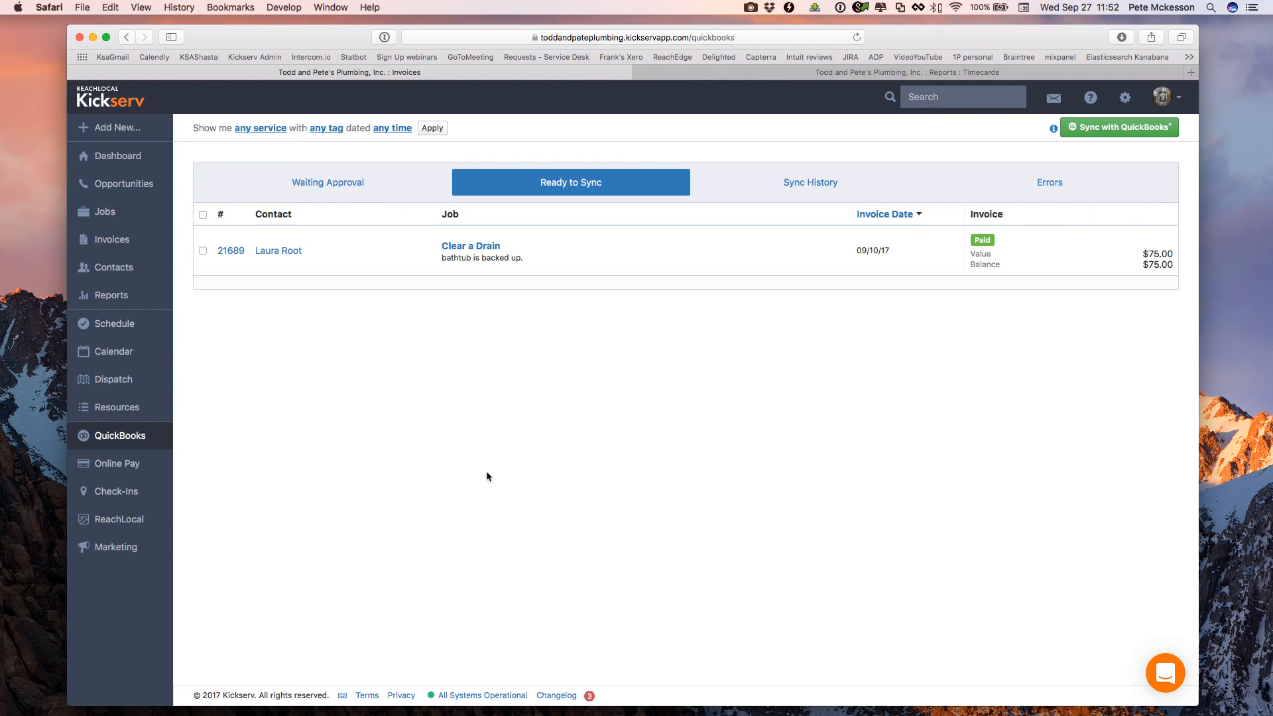
View the online payment settings and highlight the Stripe processing rates and deposit terms.
{"action": "left_click", "coordinate": [115, 464]}
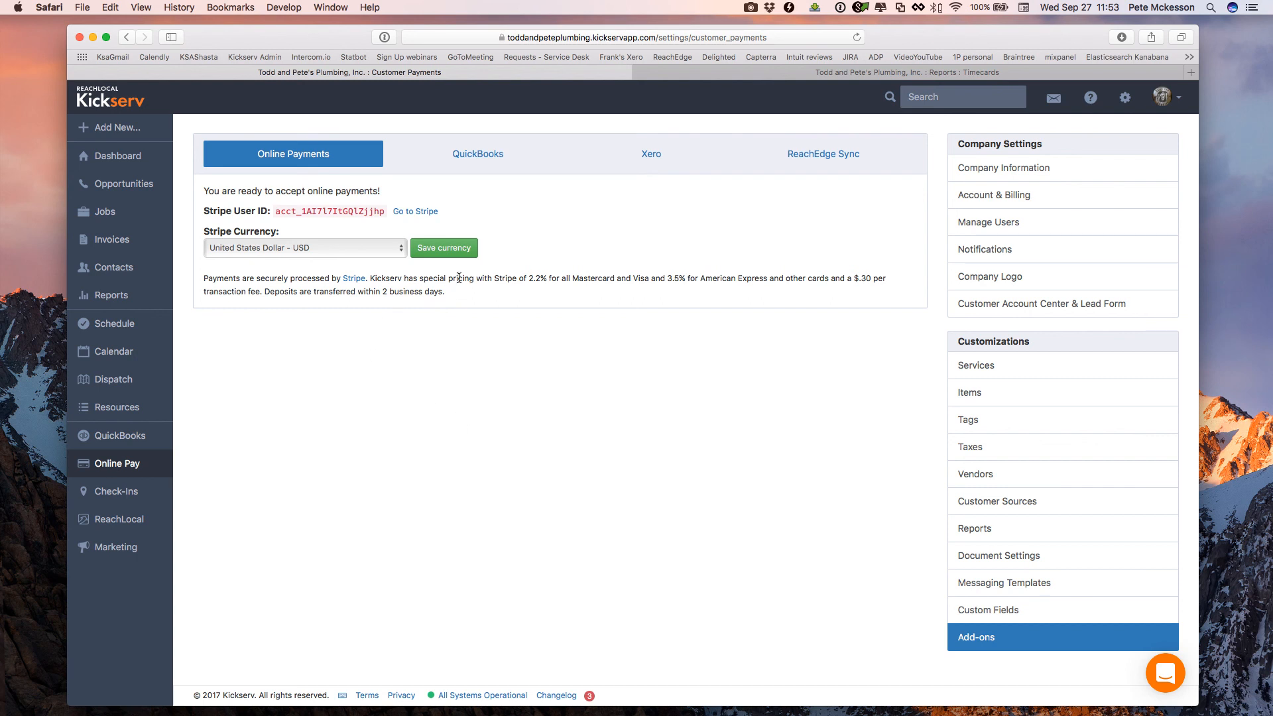
{"action": "left_click_drag", "start_coordinate": [205, 278], "coordinate": [470, 287]}
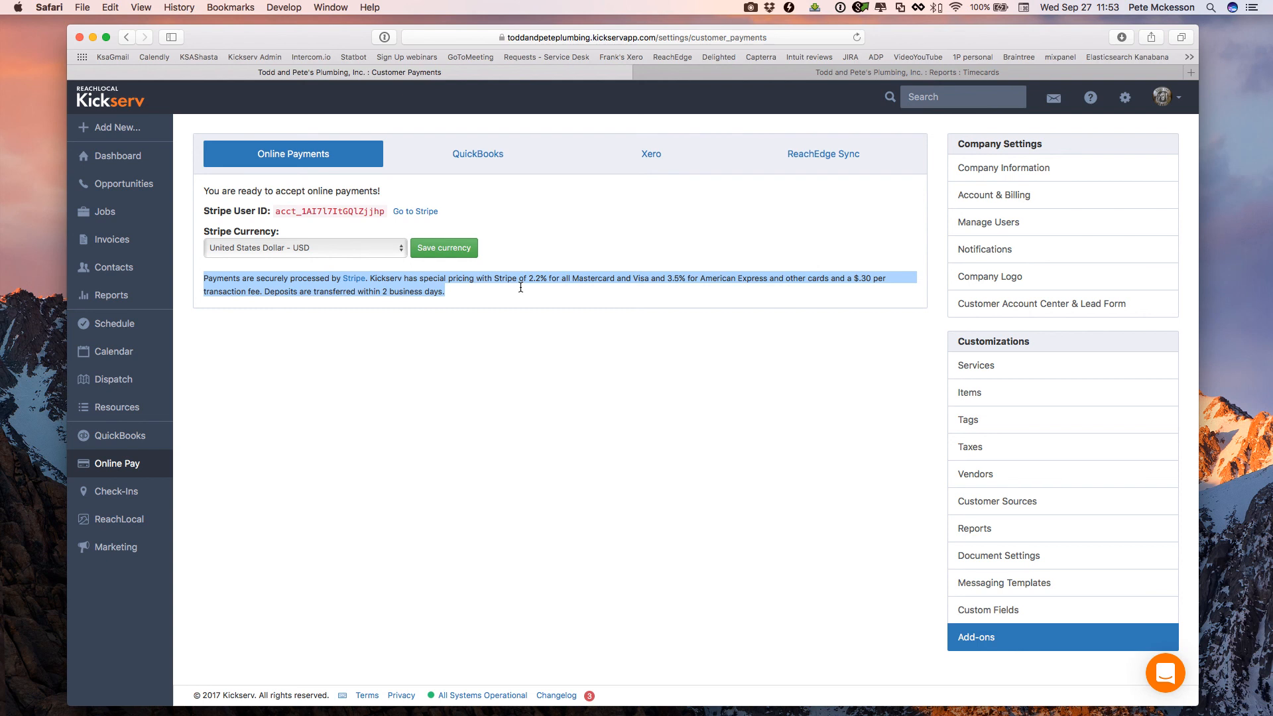
{"action": "left_click", "coordinate": [499, 346]}
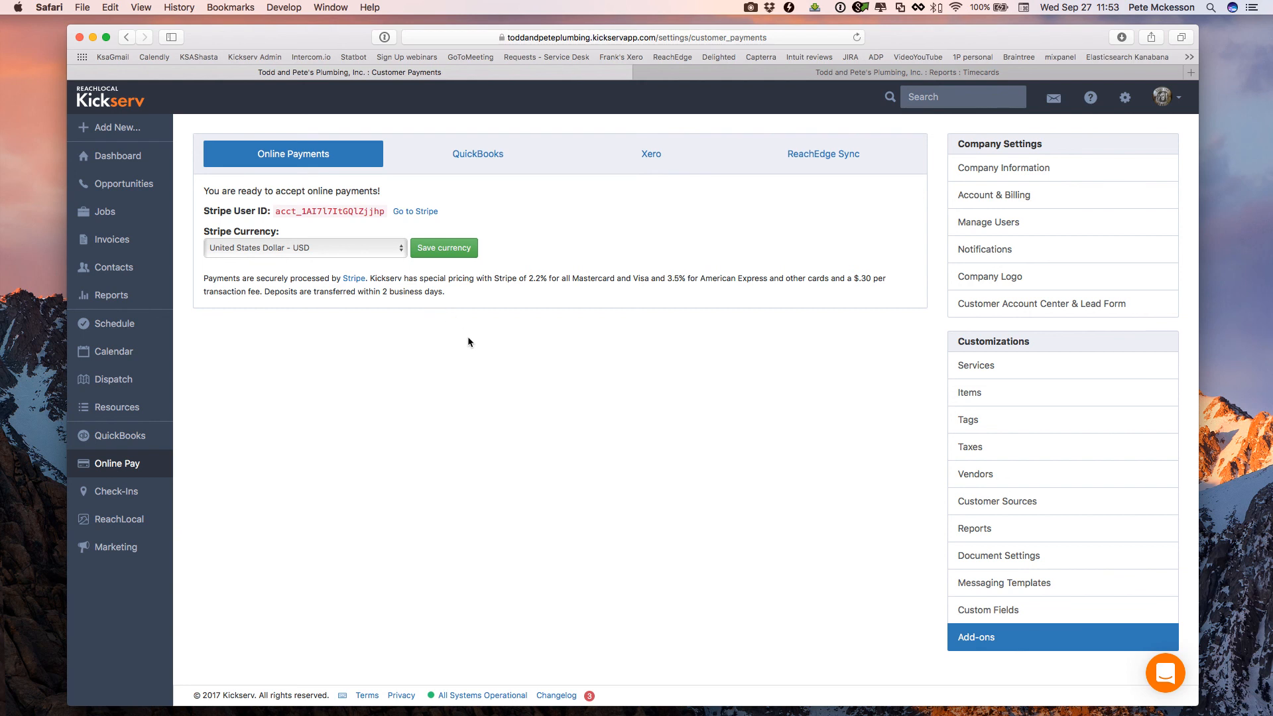
View the GPS check-ins map, read the Mapping & GPS guide, enlarge its check-ins example image, and close the guide.
{"action": "left_click", "coordinate": [116, 493]}
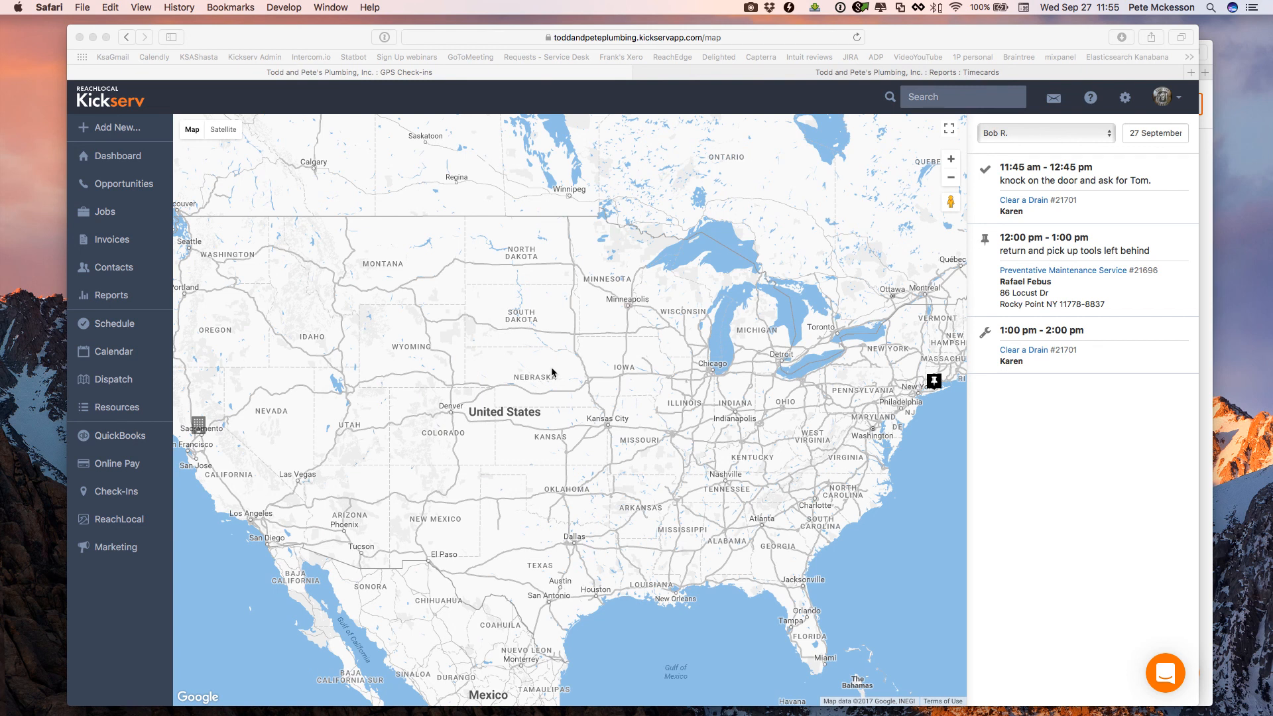
{"action": "left_click_drag", "start_coordinate": [260, 31], "coordinate": [254, 12]}
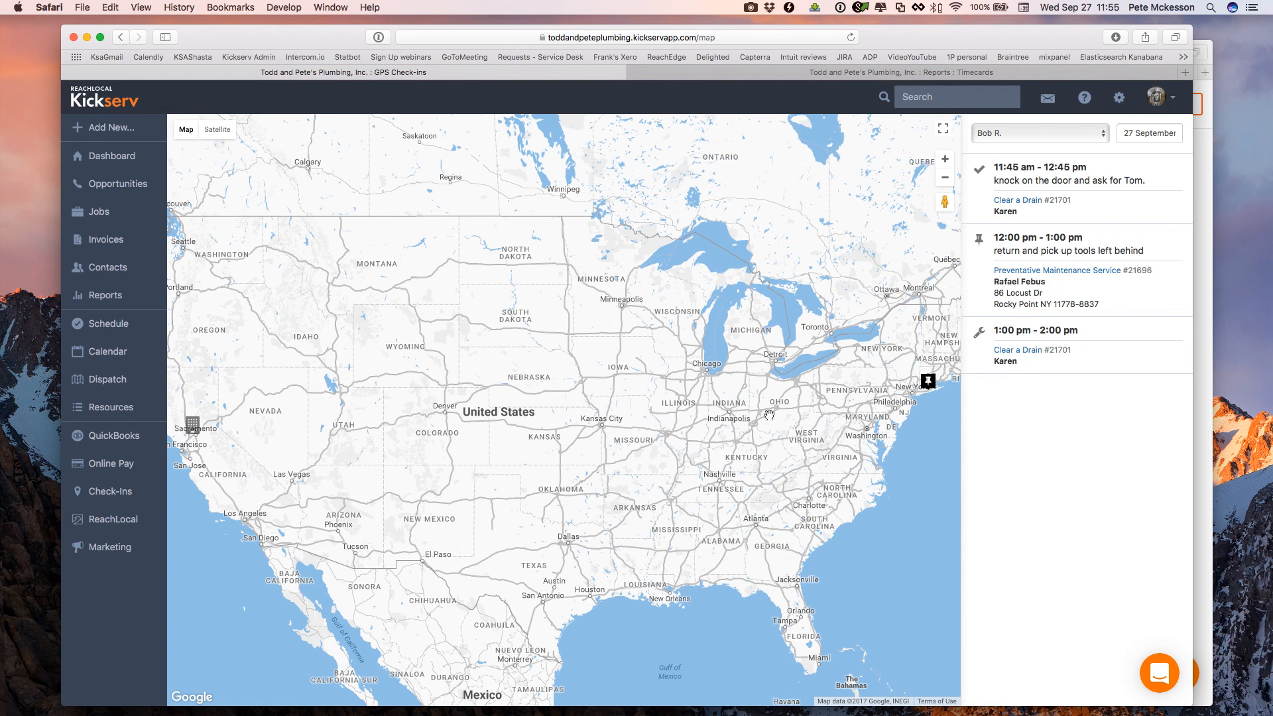
{"action": "key", "text": "ctrl+Up"}
{"action": "left_click", "coordinate": [816, 249]}
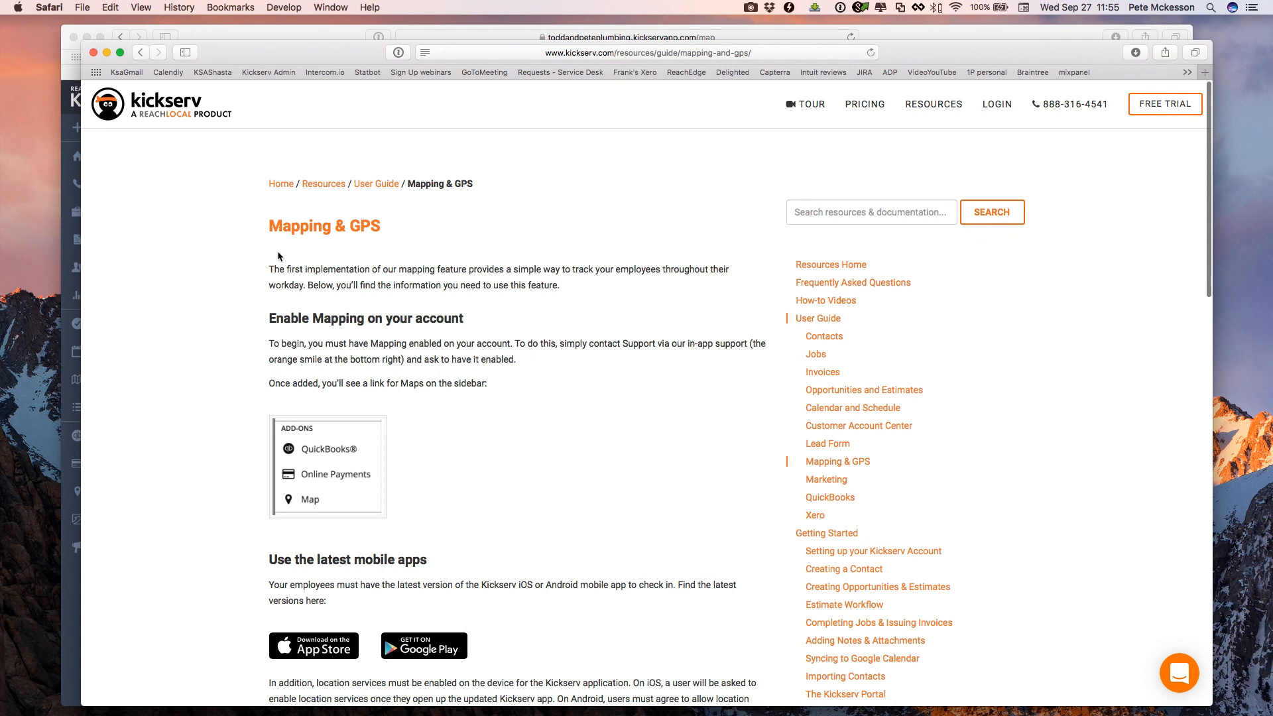
{"action": "scroll", "coordinate": [523, 489], "scroll_direction": "down", "scroll_amount": 10}
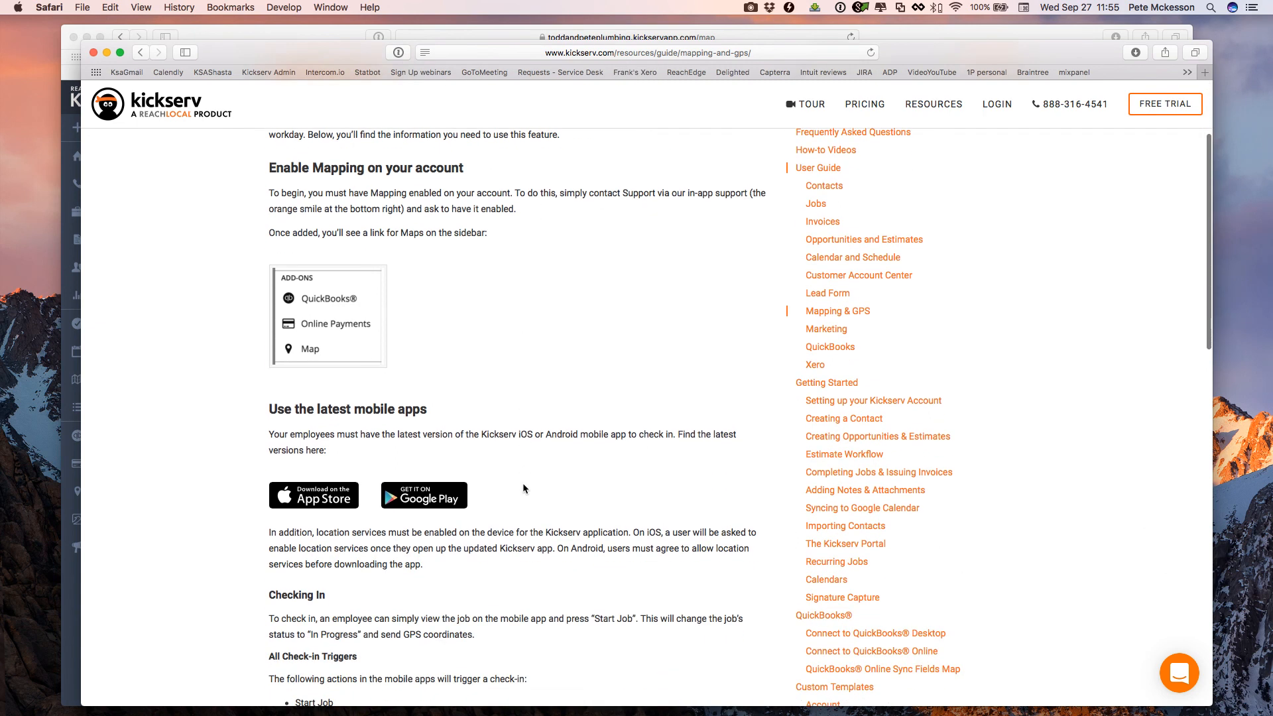
{"action": "scroll", "coordinate": [522, 489], "scroll_direction": "down", "scroll_amount": 6}
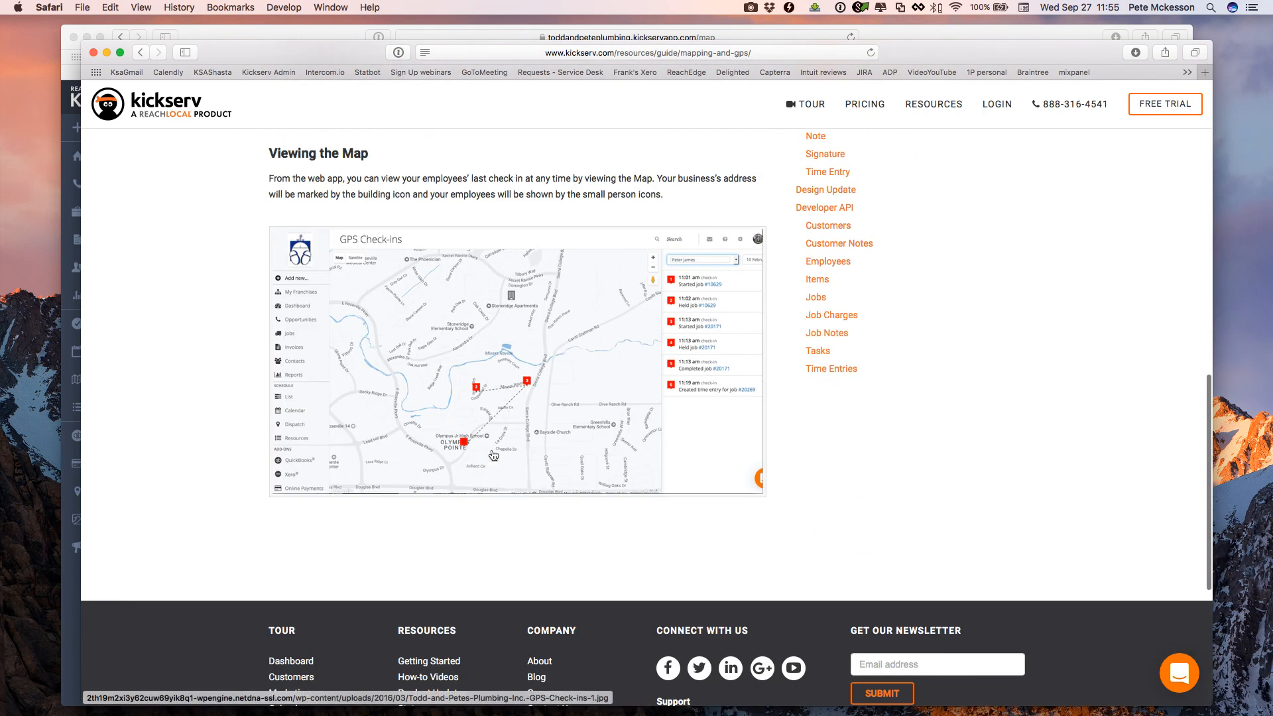
{"action": "left_click", "coordinate": [512, 375]}
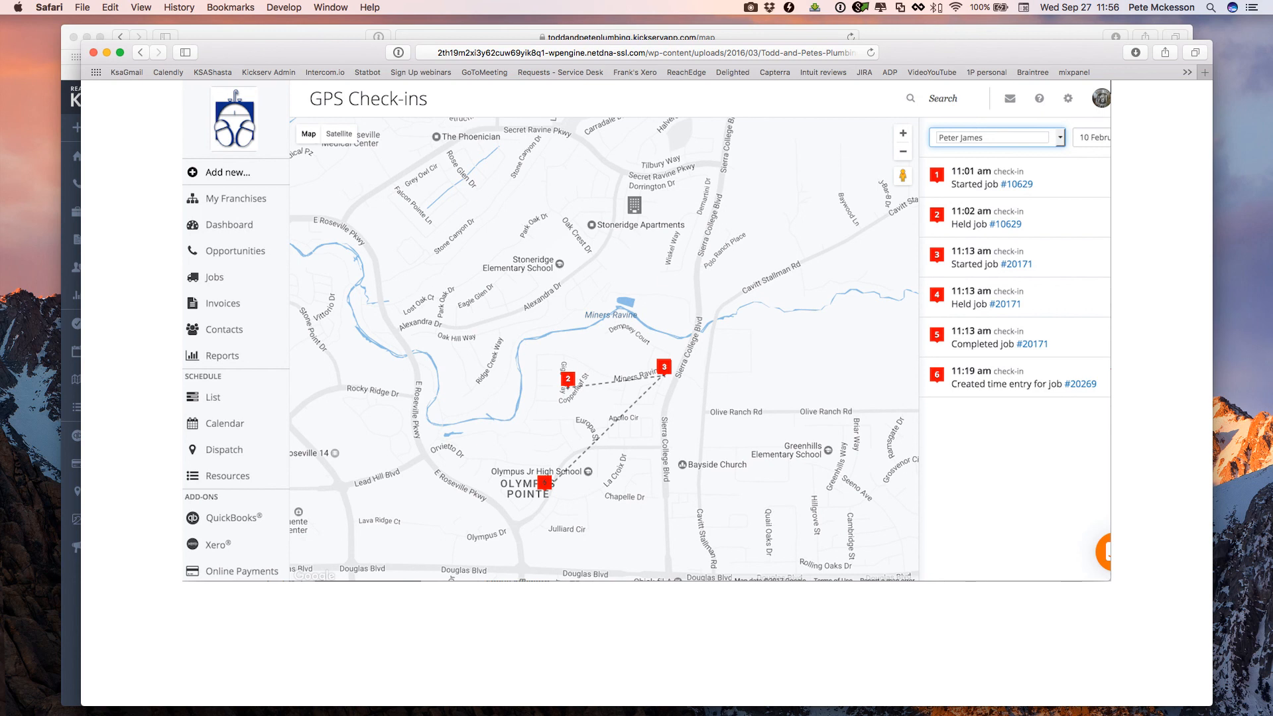
{"action": "key", "text": "super+w"}
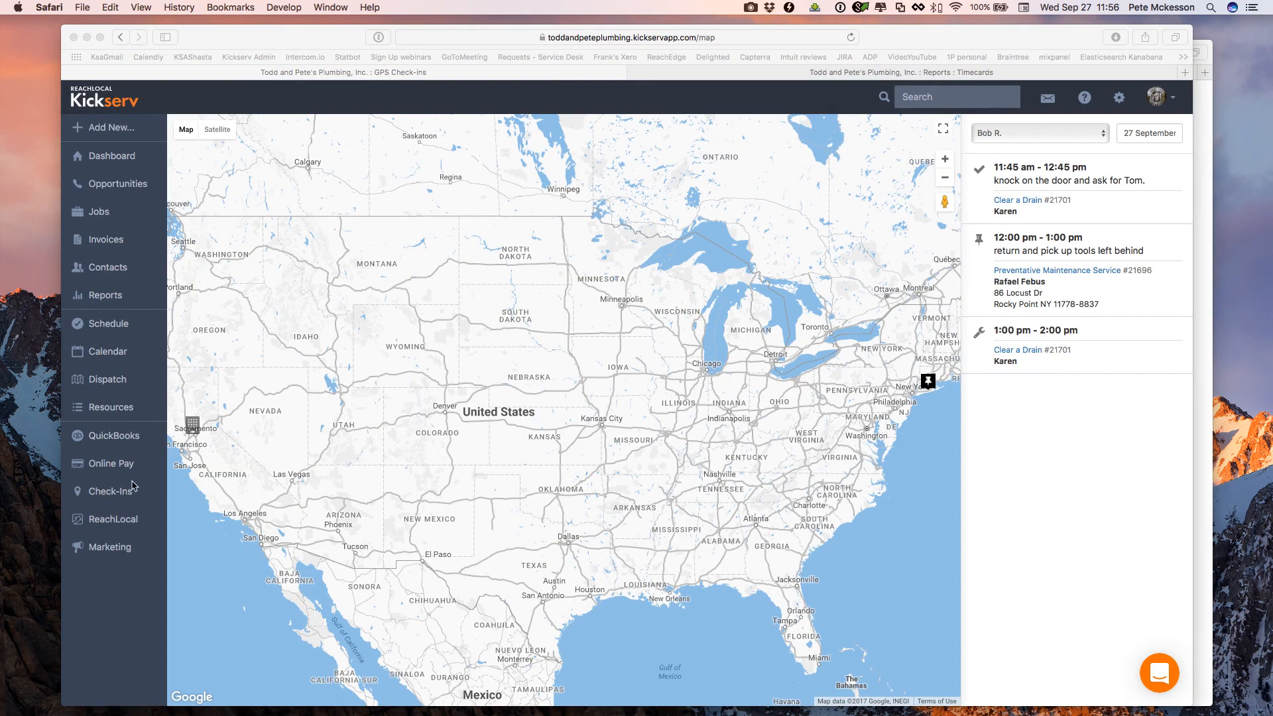
Review the ReachLocal add-on's ReachEdge contact sync page, including the errors from the last sync.
{"action": "left_click", "coordinate": [117, 525]}
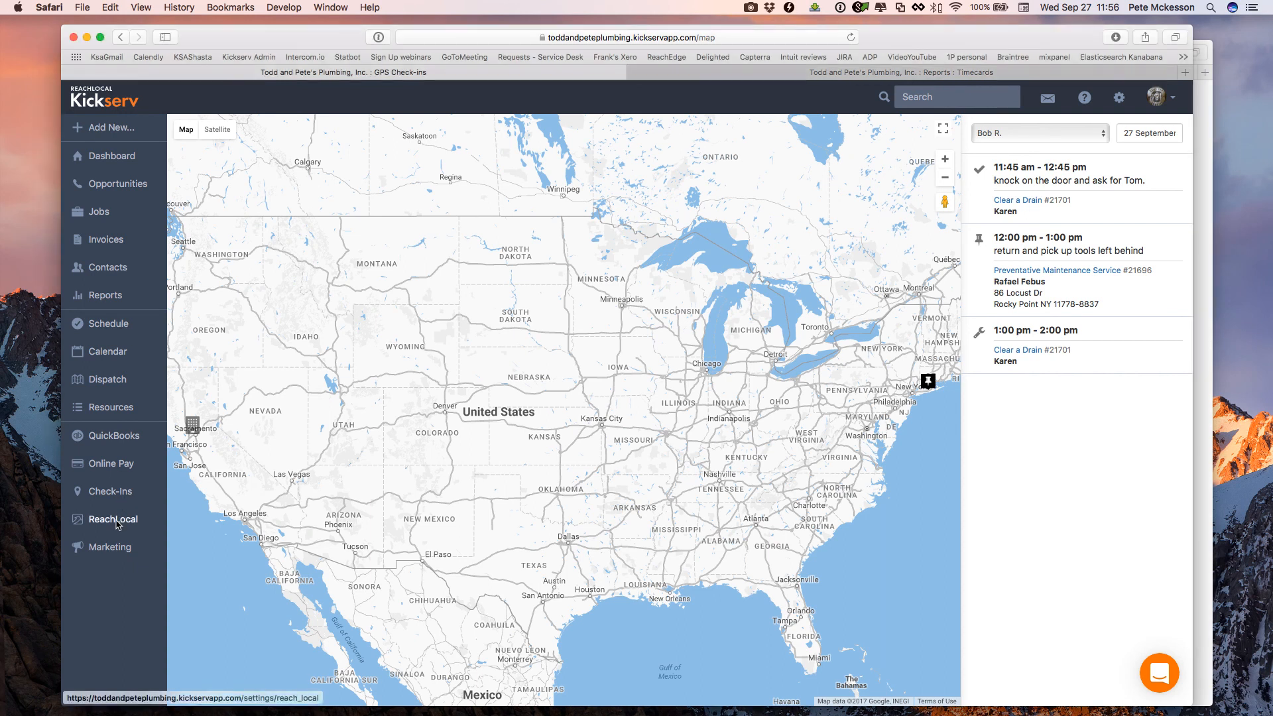
{"action": "left_click", "coordinate": [117, 525]}
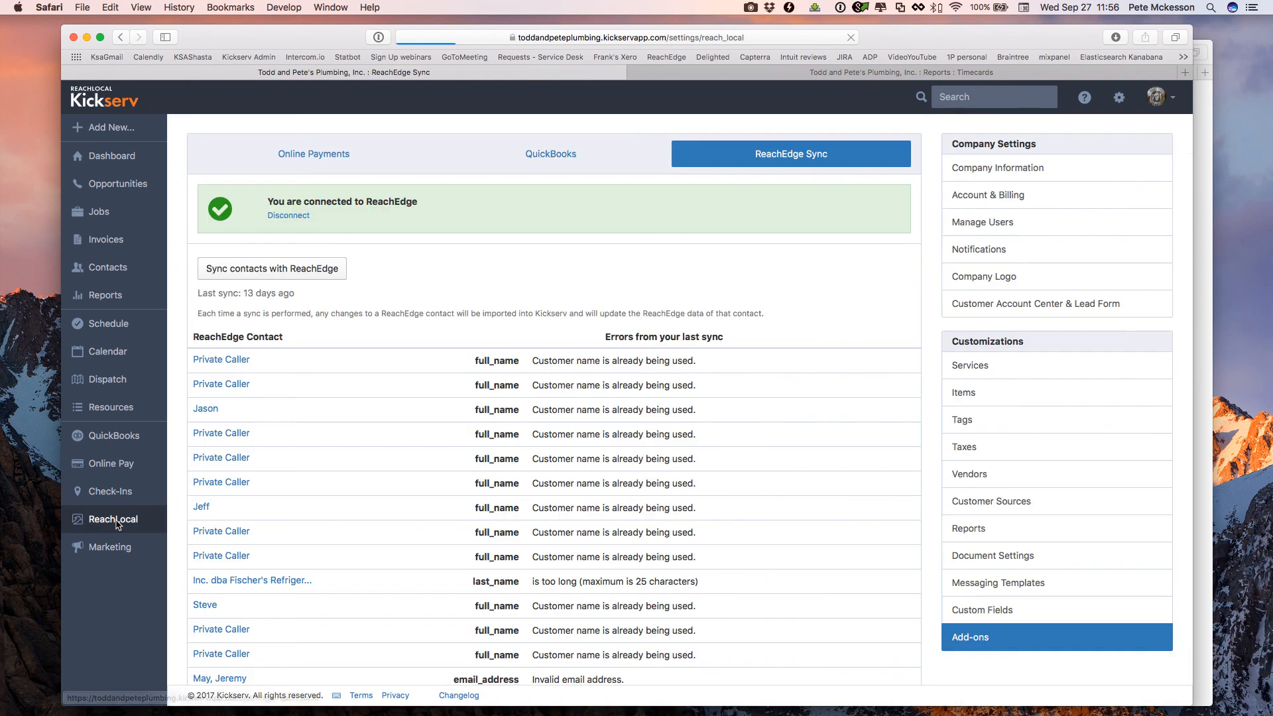
{"action": "scroll", "coordinate": [270, 487], "scroll_direction": "down", "scroll_amount": 1}
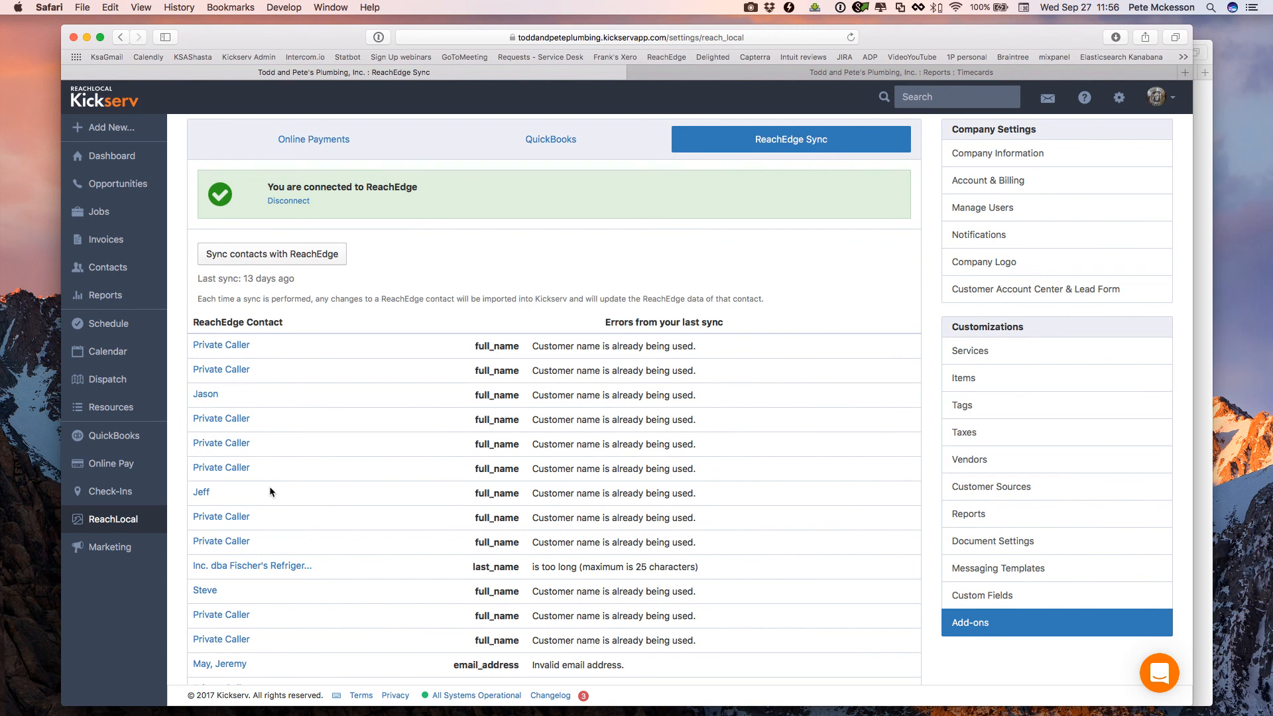
{"action": "scroll", "coordinate": [269, 488], "scroll_direction": "down", "scroll_amount": 3}
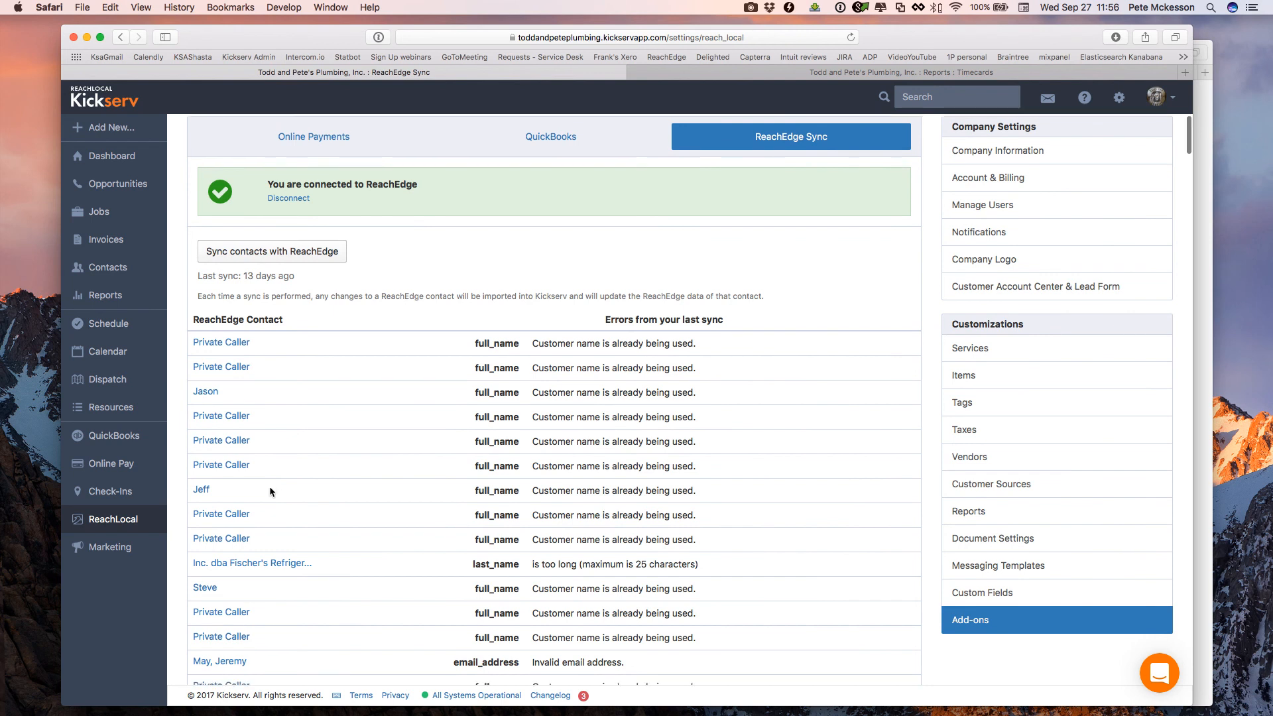
{"action": "scroll", "coordinate": [270, 489], "scroll_direction": "up", "scroll_amount": 3}
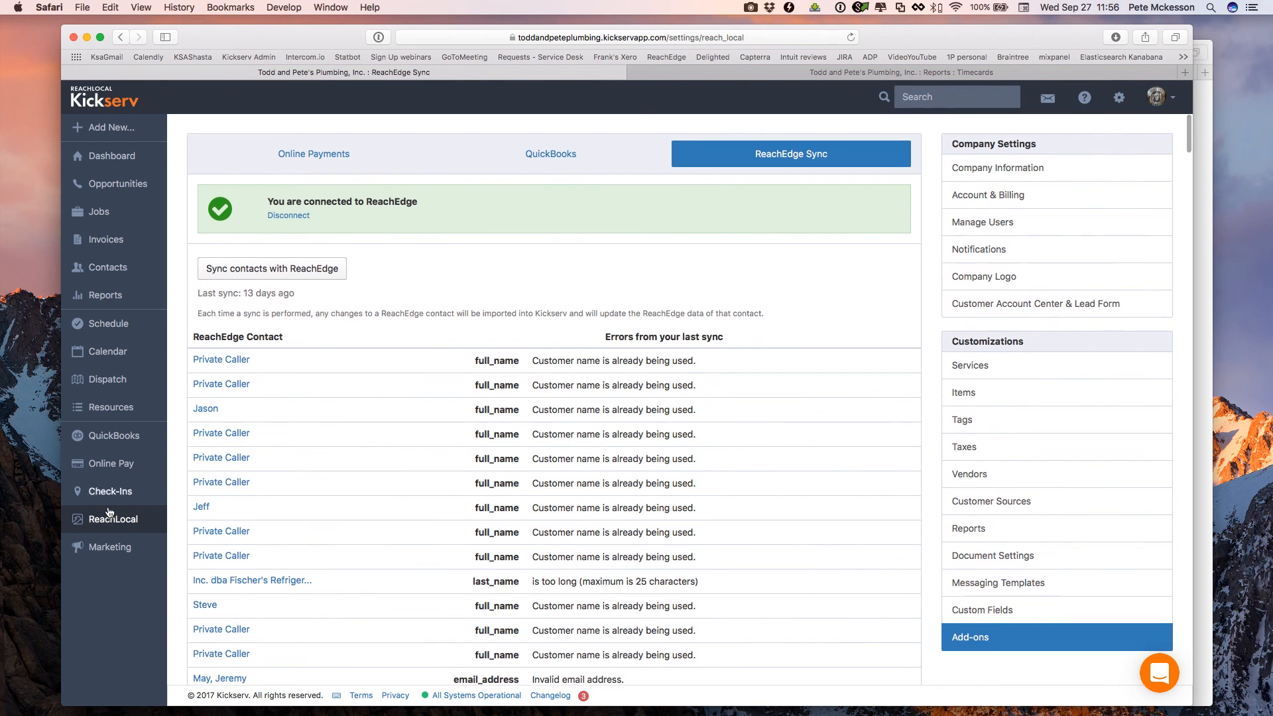
Open the marketing page and look through the digital marketing products offered as account add-ons.
{"action": "left_click", "coordinate": [106, 548]}
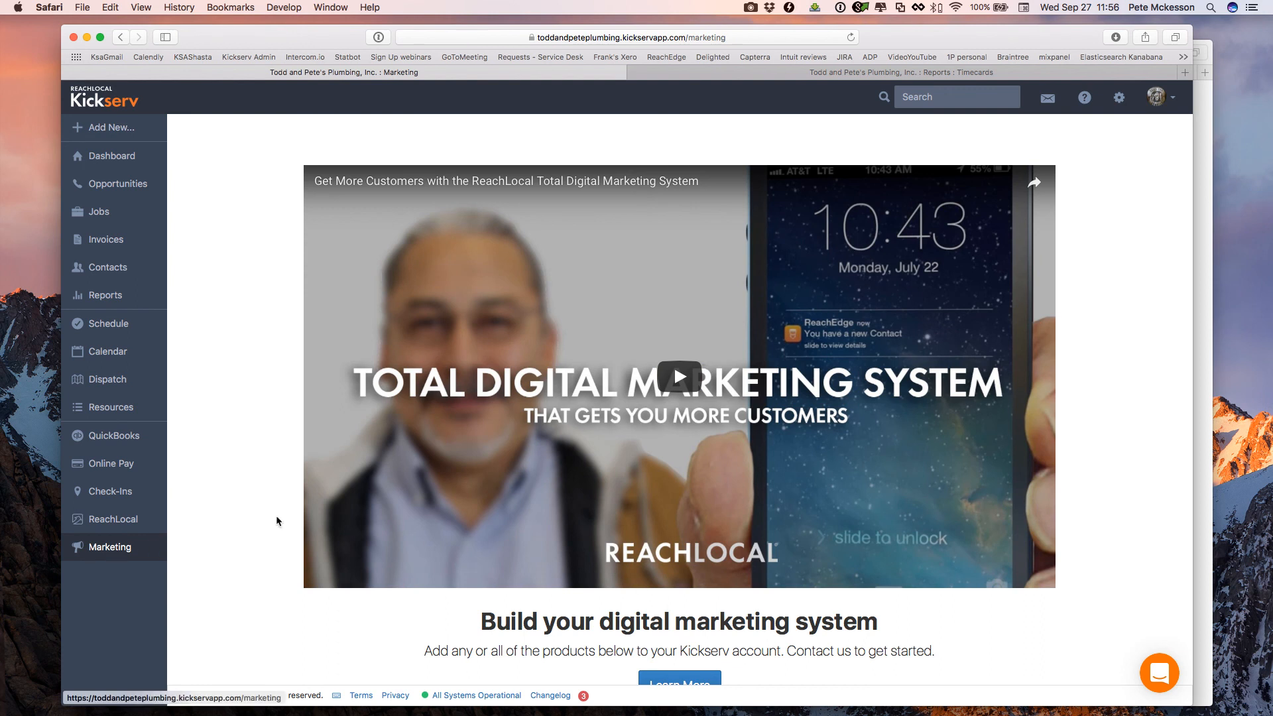
{"action": "scroll", "coordinate": [413, 498], "scroll_direction": "down", "scroll_amount": 5}
{"action": "scroll", "coordinate": [414, 498], "scroll_direction": "down", "scroll_amount": 1}
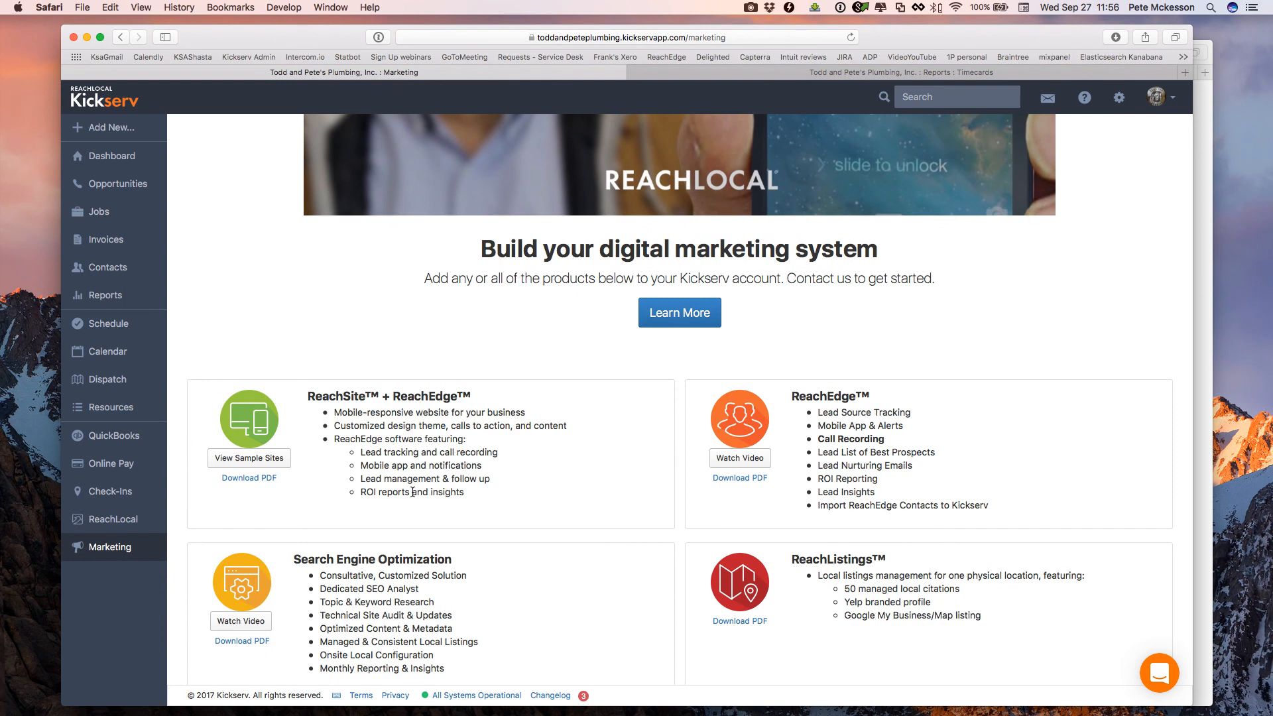
{"action": "scroll", "coordinate": [413, 493], "scroll_direction": "down", "scroll_amount": 5}
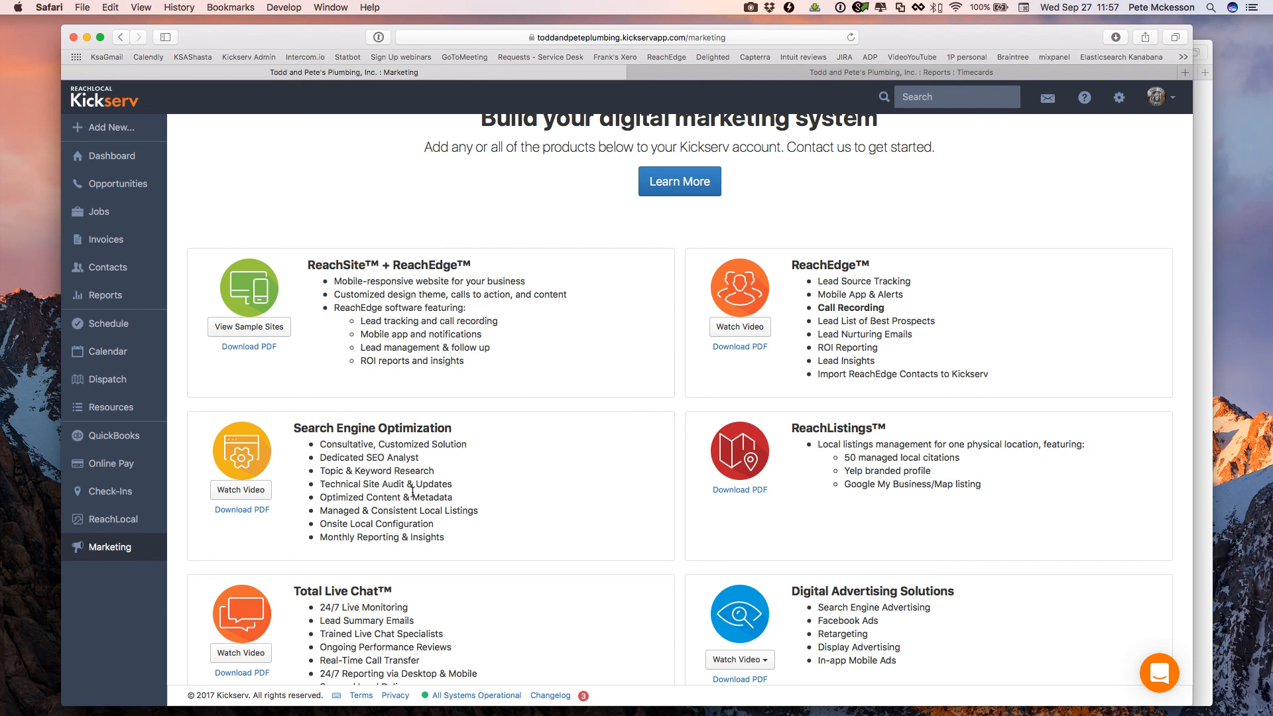
Review the marketing product cards, including ReachSite + ReachEdge, Search Engine Optimization, ReachListings, Total Live Chat and Digital Advertising Solutions.
{"action": "scroll", "coordinate": [413, 492], "scroll_direction": "down", "scroll_amount": 3}
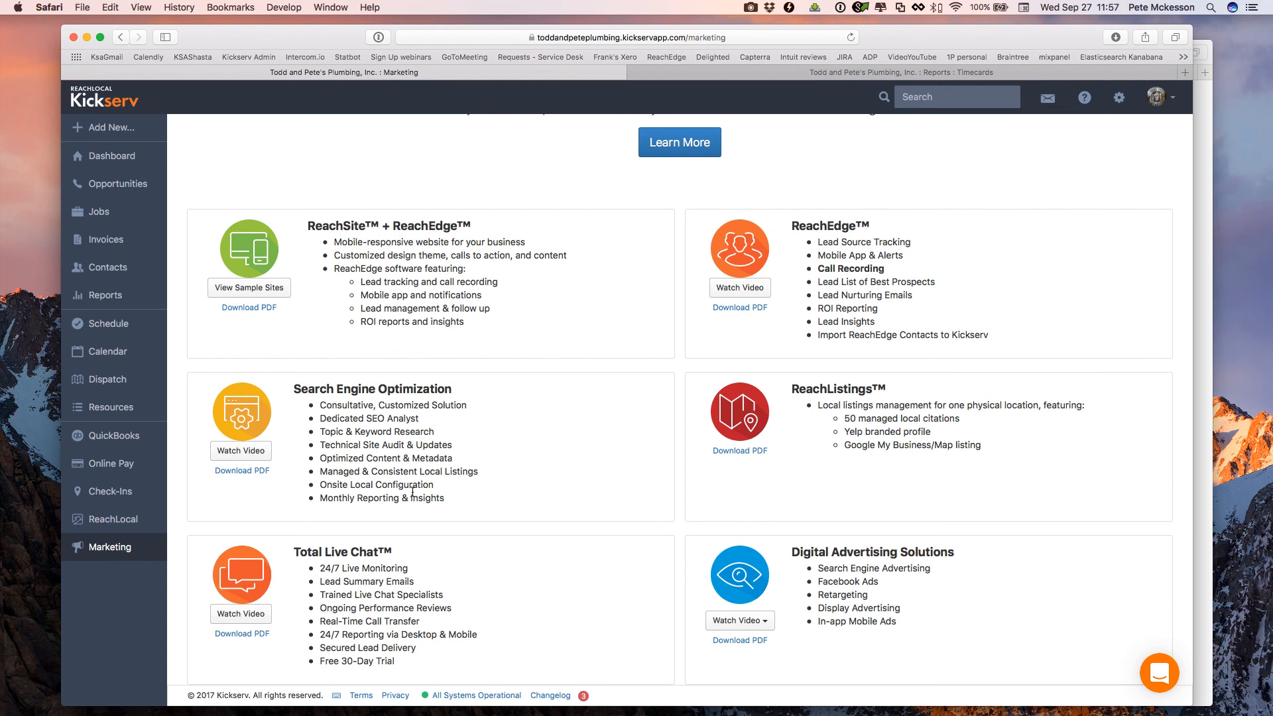
{"action": "scroll", "coordinate": [412, 492], "scroll_direction": "down", "scroll_amount": 1}
{"action": "scroll", "coordinate": [414, 496], "scroll_direction": "down", "scroll_amount": 1}
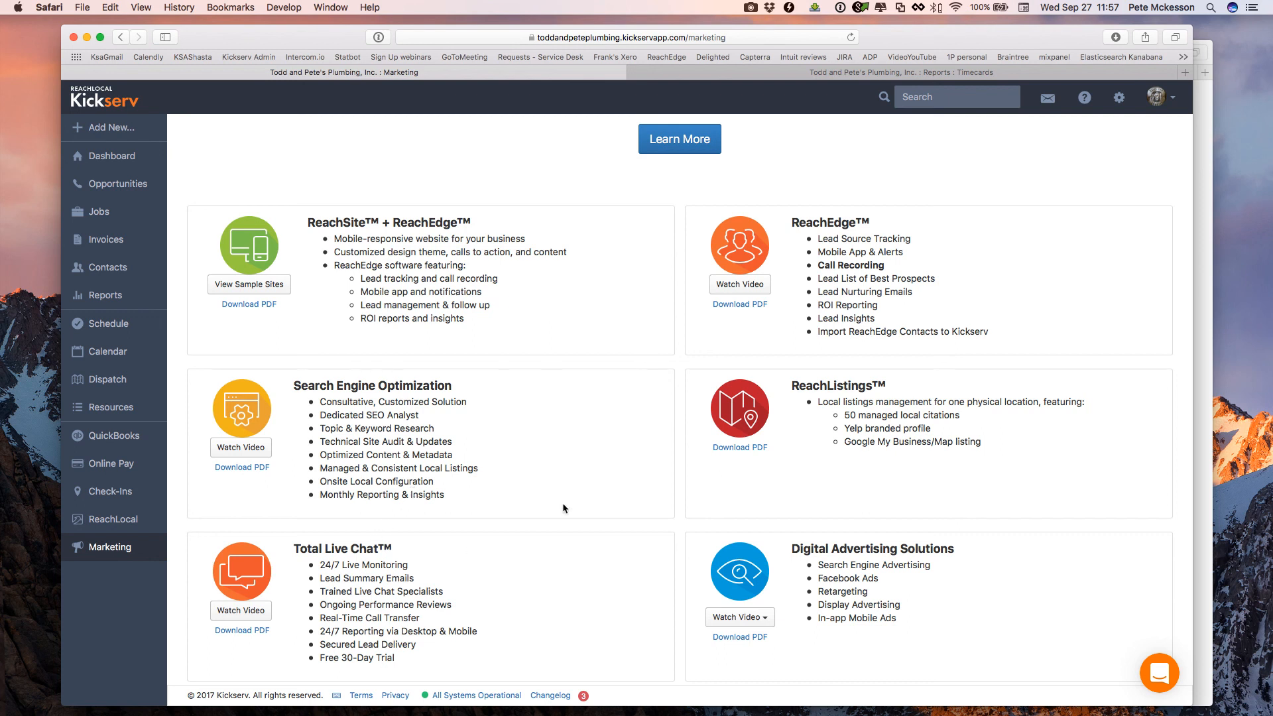
{"action": "scroll", "coordinate": [563, 508], "scroll_direction": "up", "scroll_amount": 5}
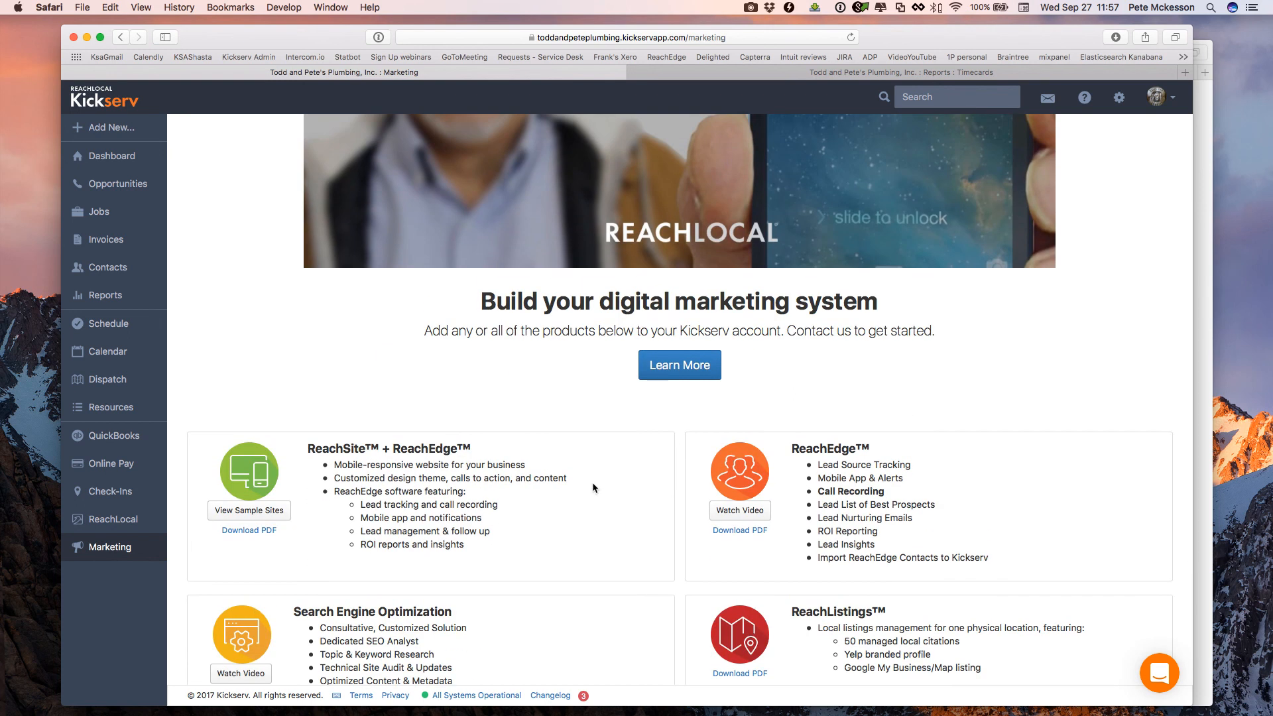
{"action": "scroll", "coordinate": [596, 488], "scroll_direction": "down", "scroll_amount": 5}
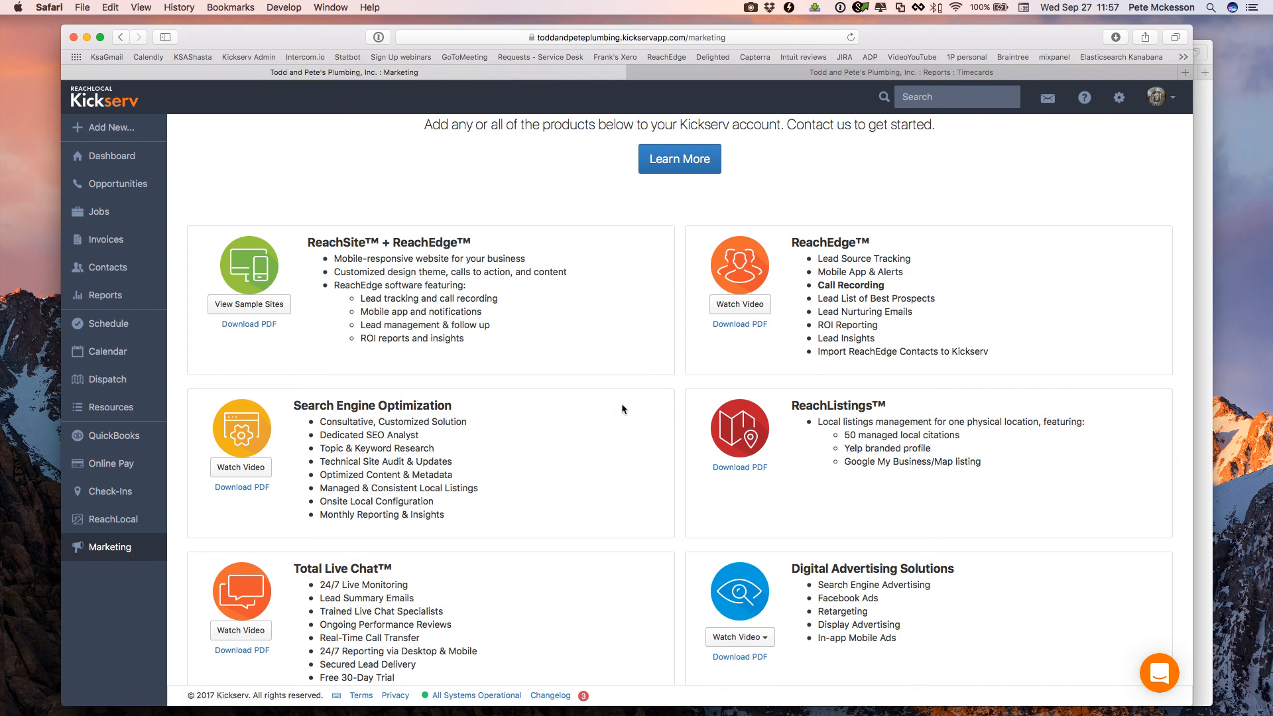
{"action": "scroll", "coordinate": [622, 406], "scroll_direction": "up", "scroll_amount": 10}
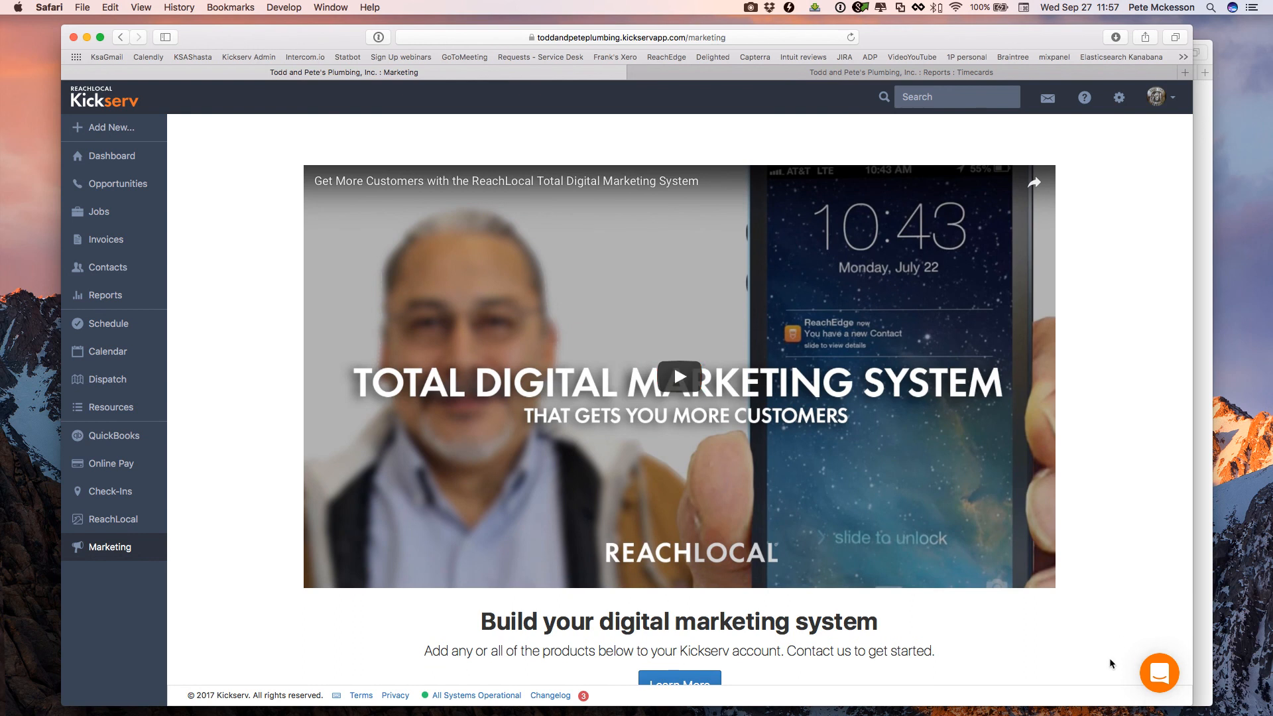
Start a new support chat conversation with ReachLocal and draft the message "I have a questions from the sale demo....." without sending it.
{"action": "left_click", "coordinate": [1159, 674]}
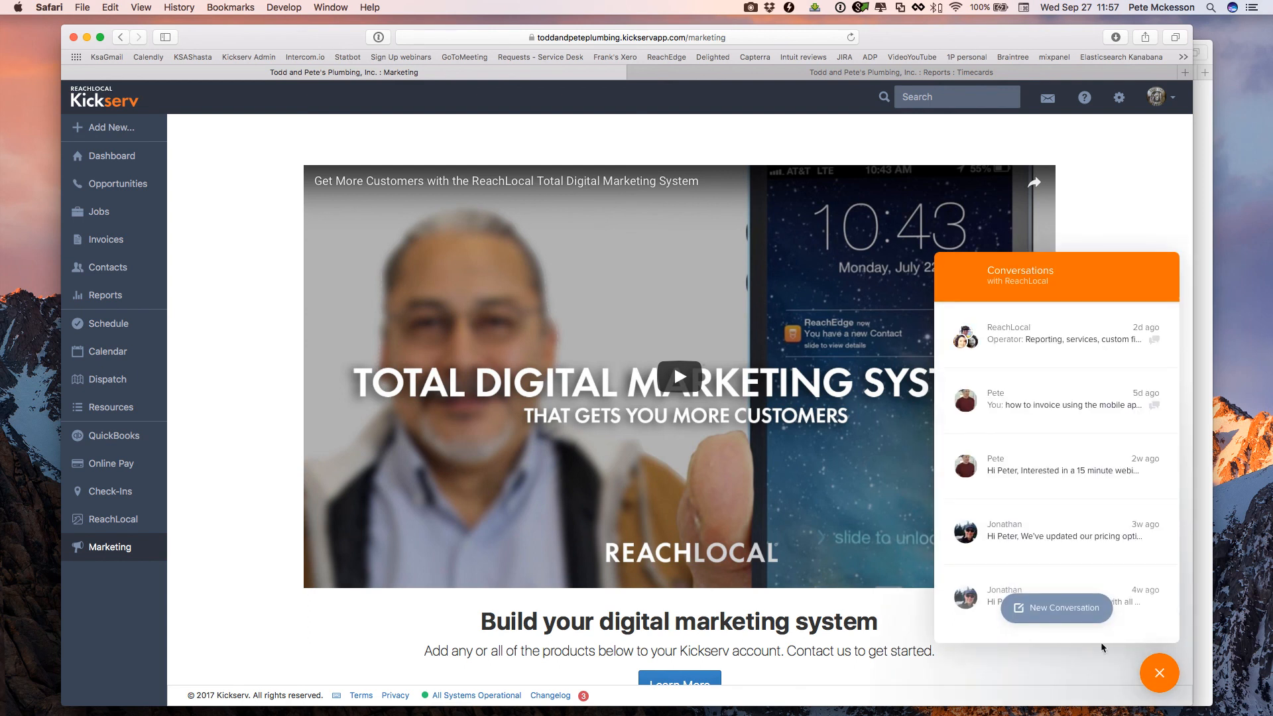
{"action": "left_click", "coordinate": [1056, 605]}
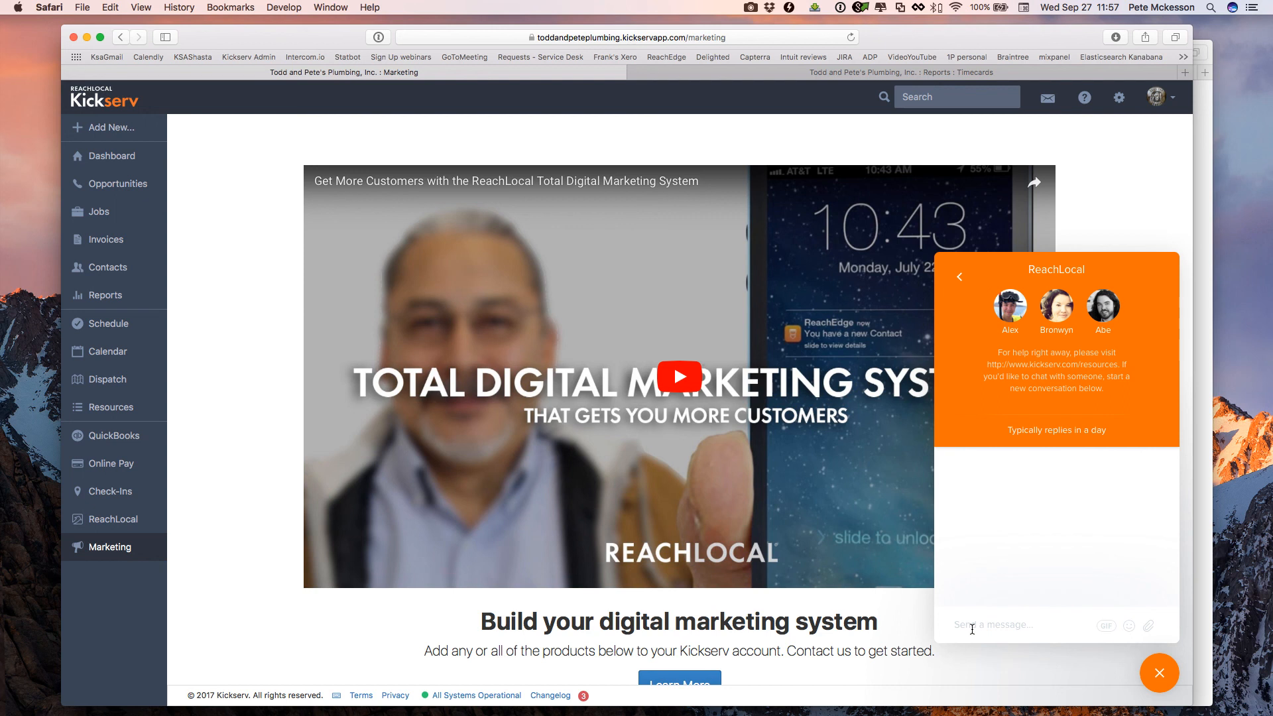
{"action": "type", "text": "I have a questions from the sale demo....."}
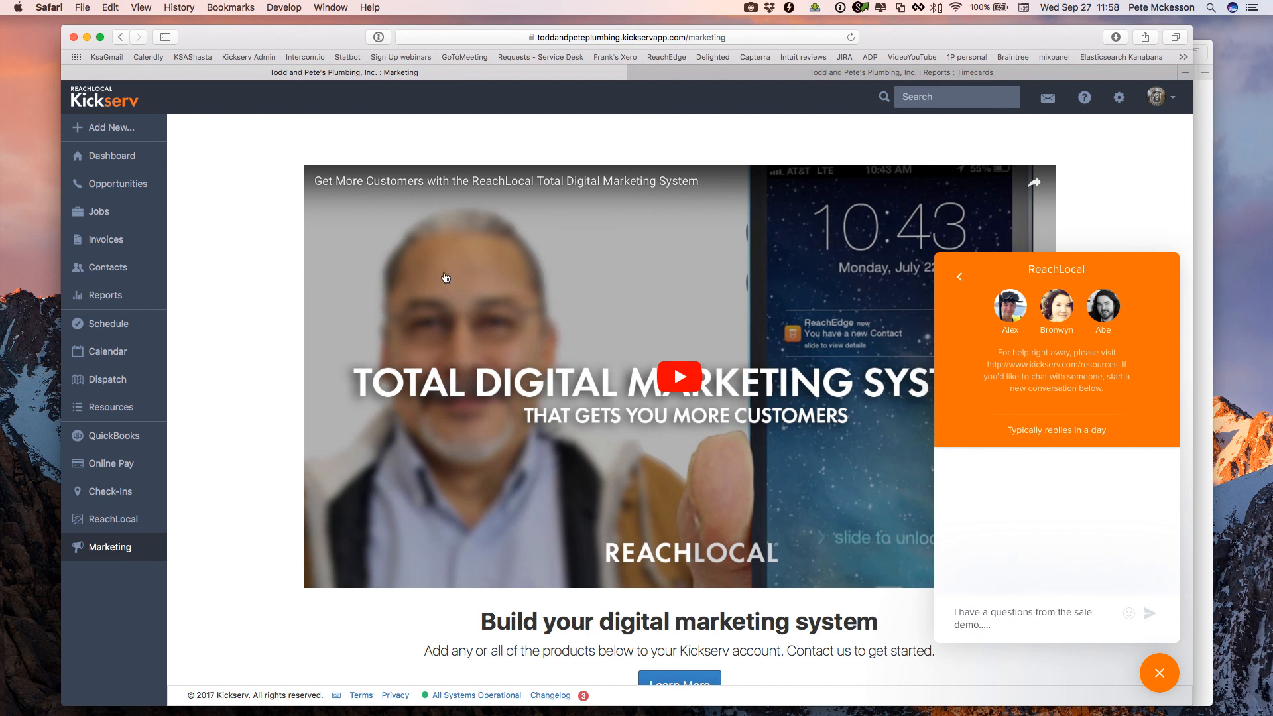
Switch to the browser window with the Mapping & GPS guide, return to the Kickserv Resources & Support page, and look through its online resources.
{"action": "key", "text": "ctrl+Up"}
{"action": "left_click", "coordinate": [782, 161]}
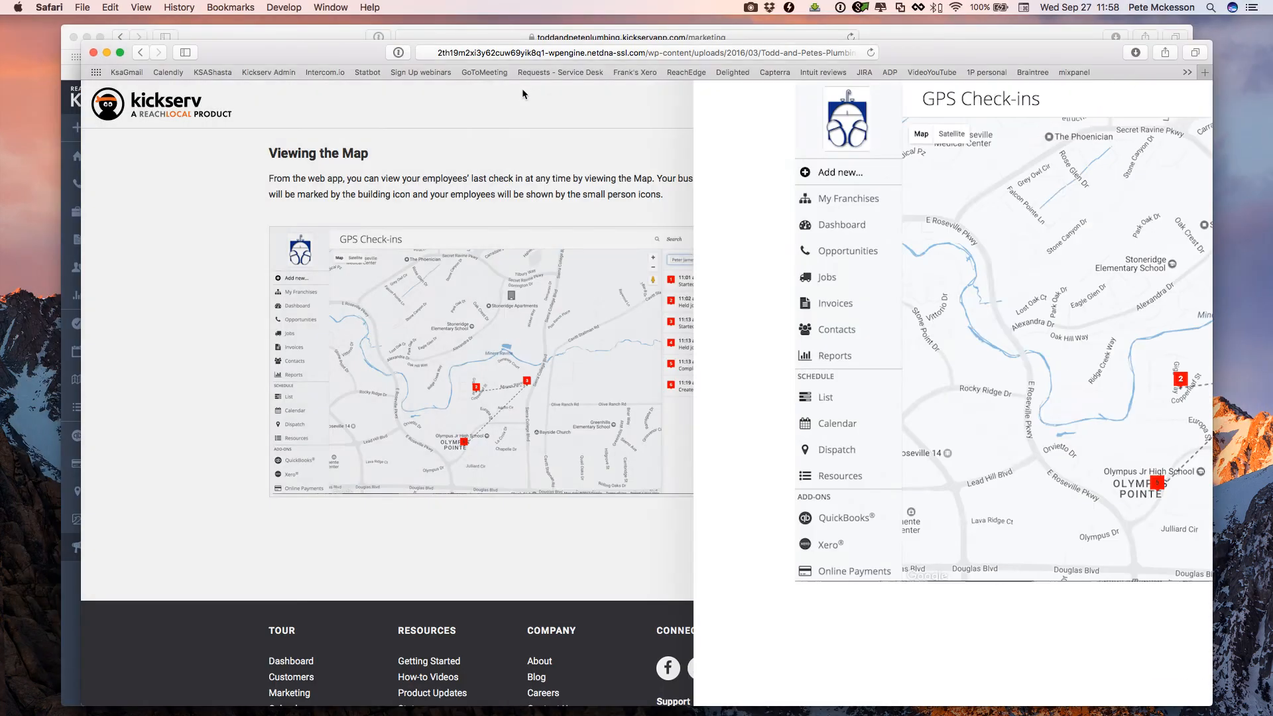
{"action": "scroll", "coordinate": [523, 89], "scroll_direction": "left", "scroll_amount": 5}
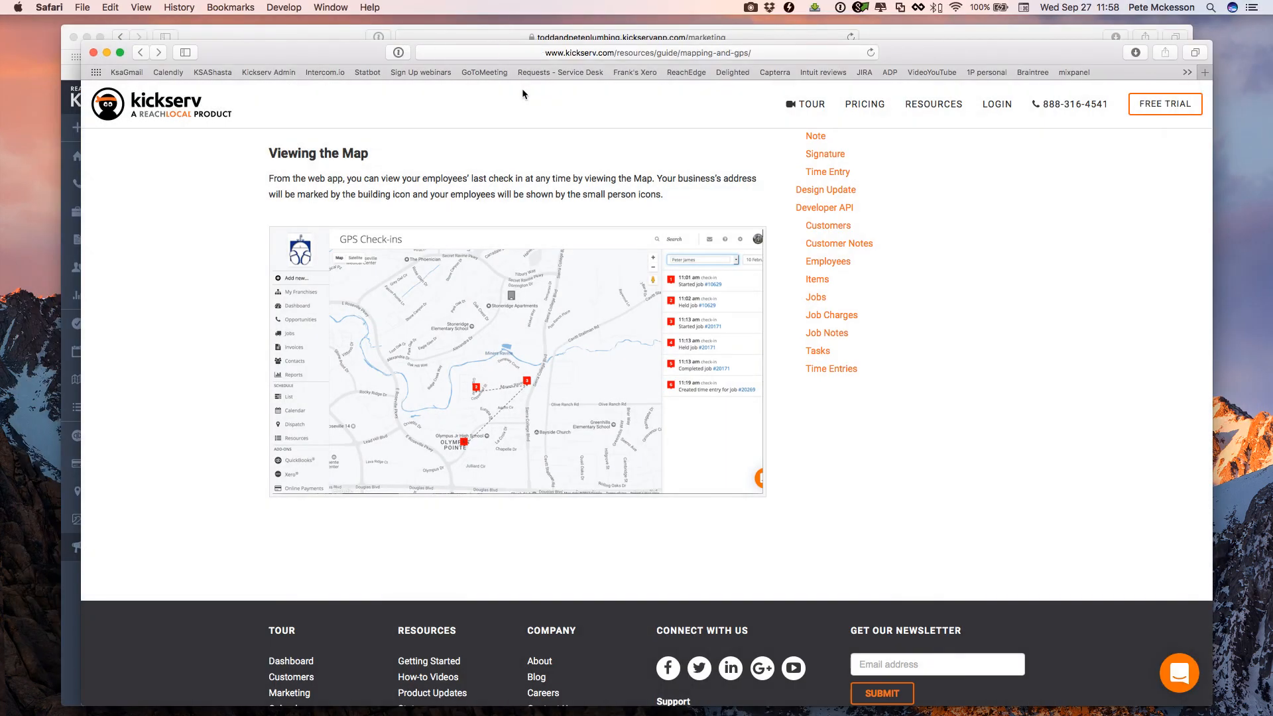
{"action": "scroll", "coordinate": [523, 90], "scroll_direction": "up", "scroll_amount": 20}
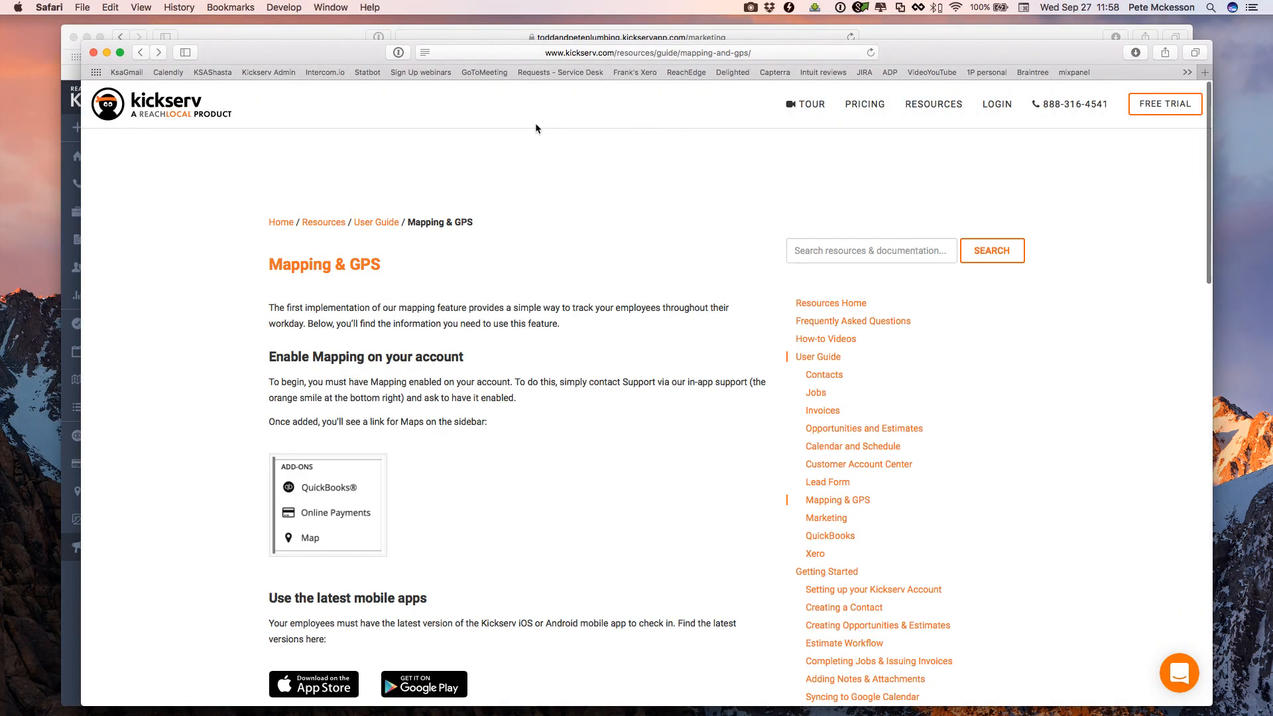
{"action": "scroll", "coordinate": [556, 164], "scroll_direction": "left", "scroll_amount": 5}
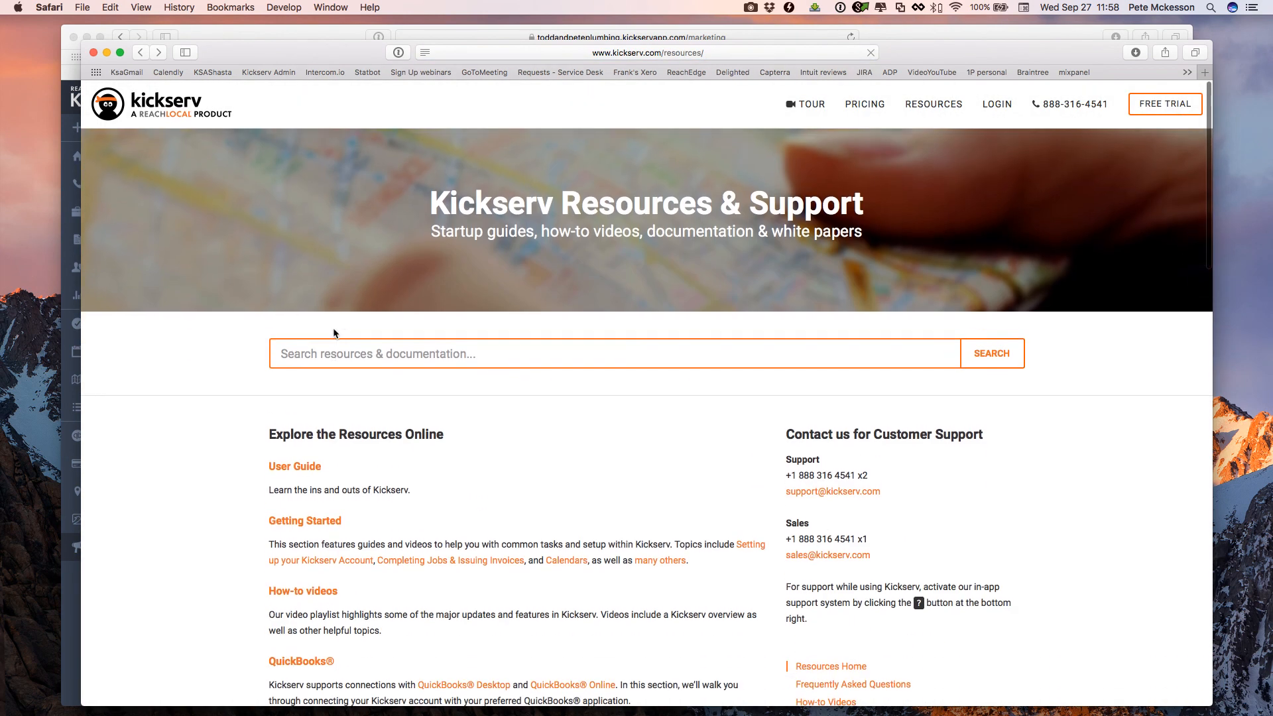
{"action": "scroll", "coordinate": [581, 436], "scroll_direction": "down", "scroll_amount": 4}
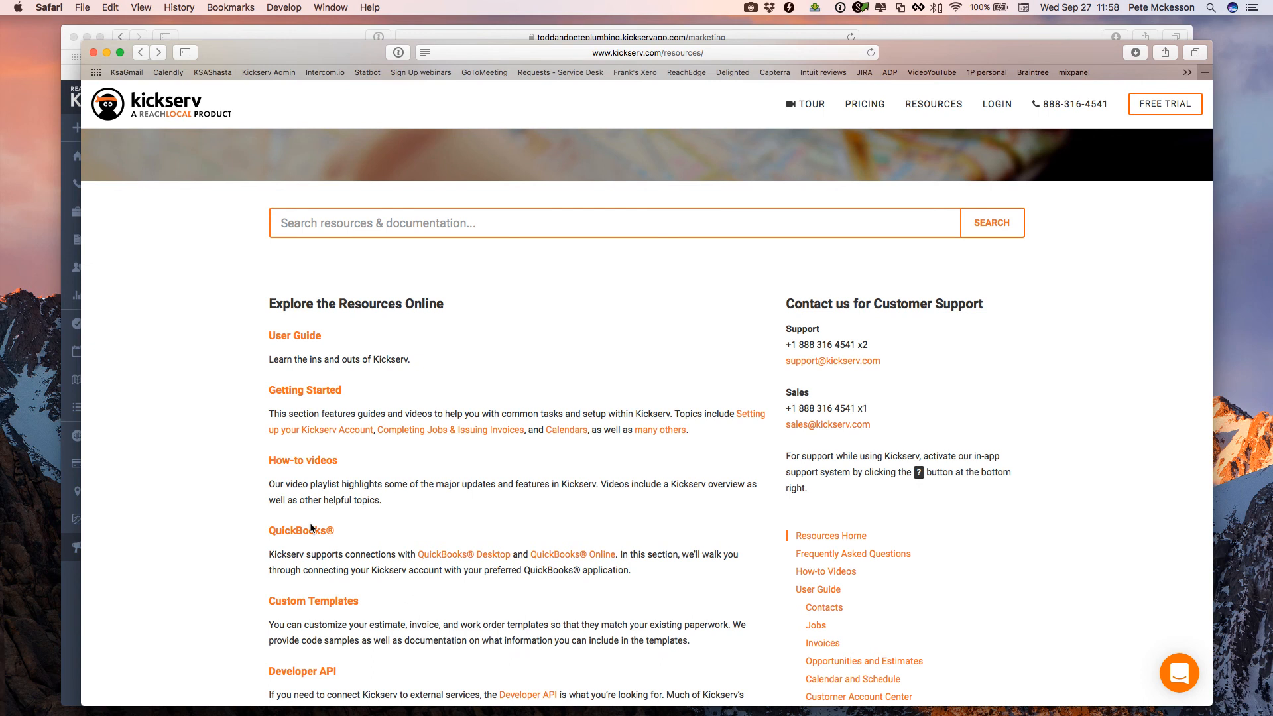
{"action": "scroll", "coordinate": [311, 528], "scroll_direction": "down", "scroll_amount": 1}
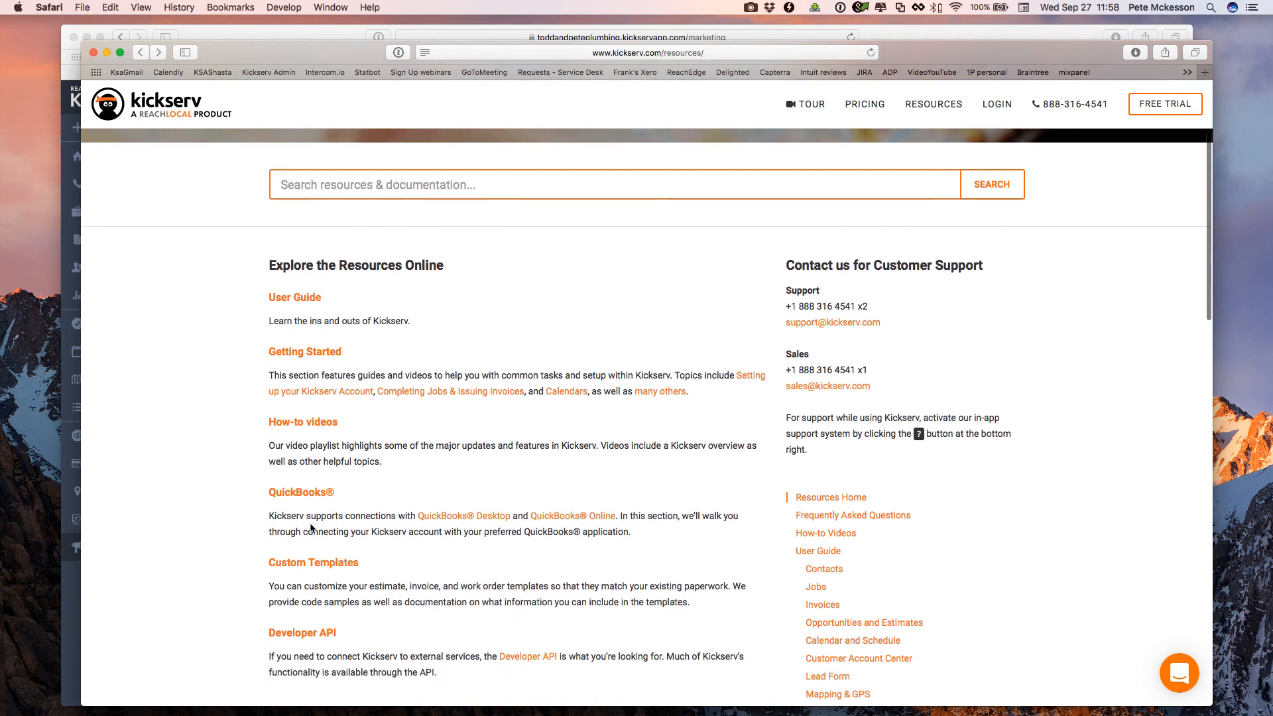